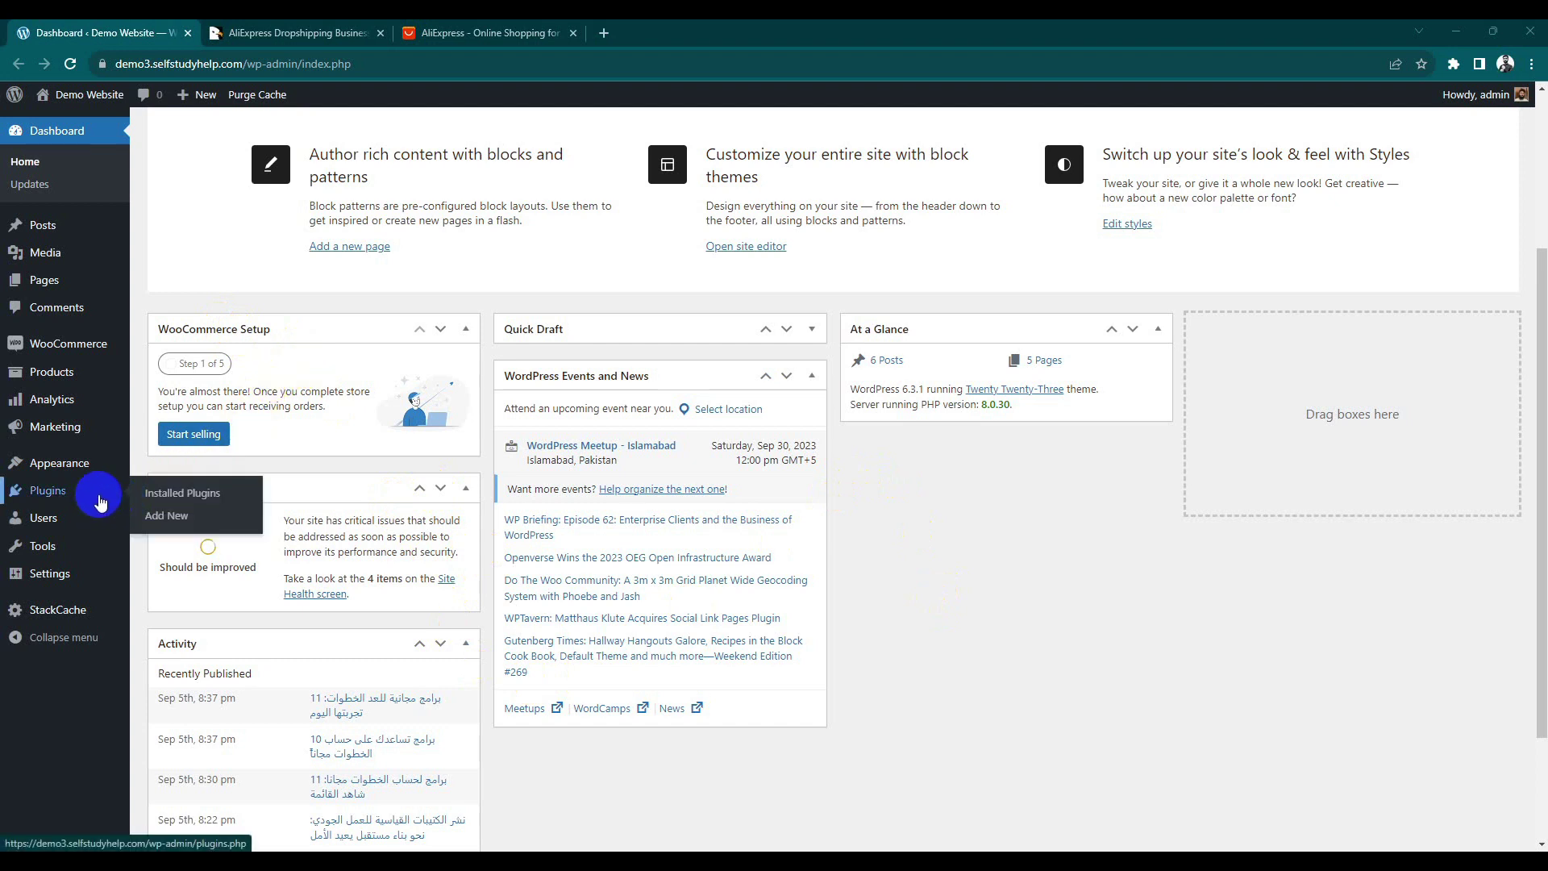
Step: Search the plugin directory for ali2woo, and install and activate AliExpress Dropshipping with AliNext Lite
{"action": "left_click", "coordinate": [231, 505]}
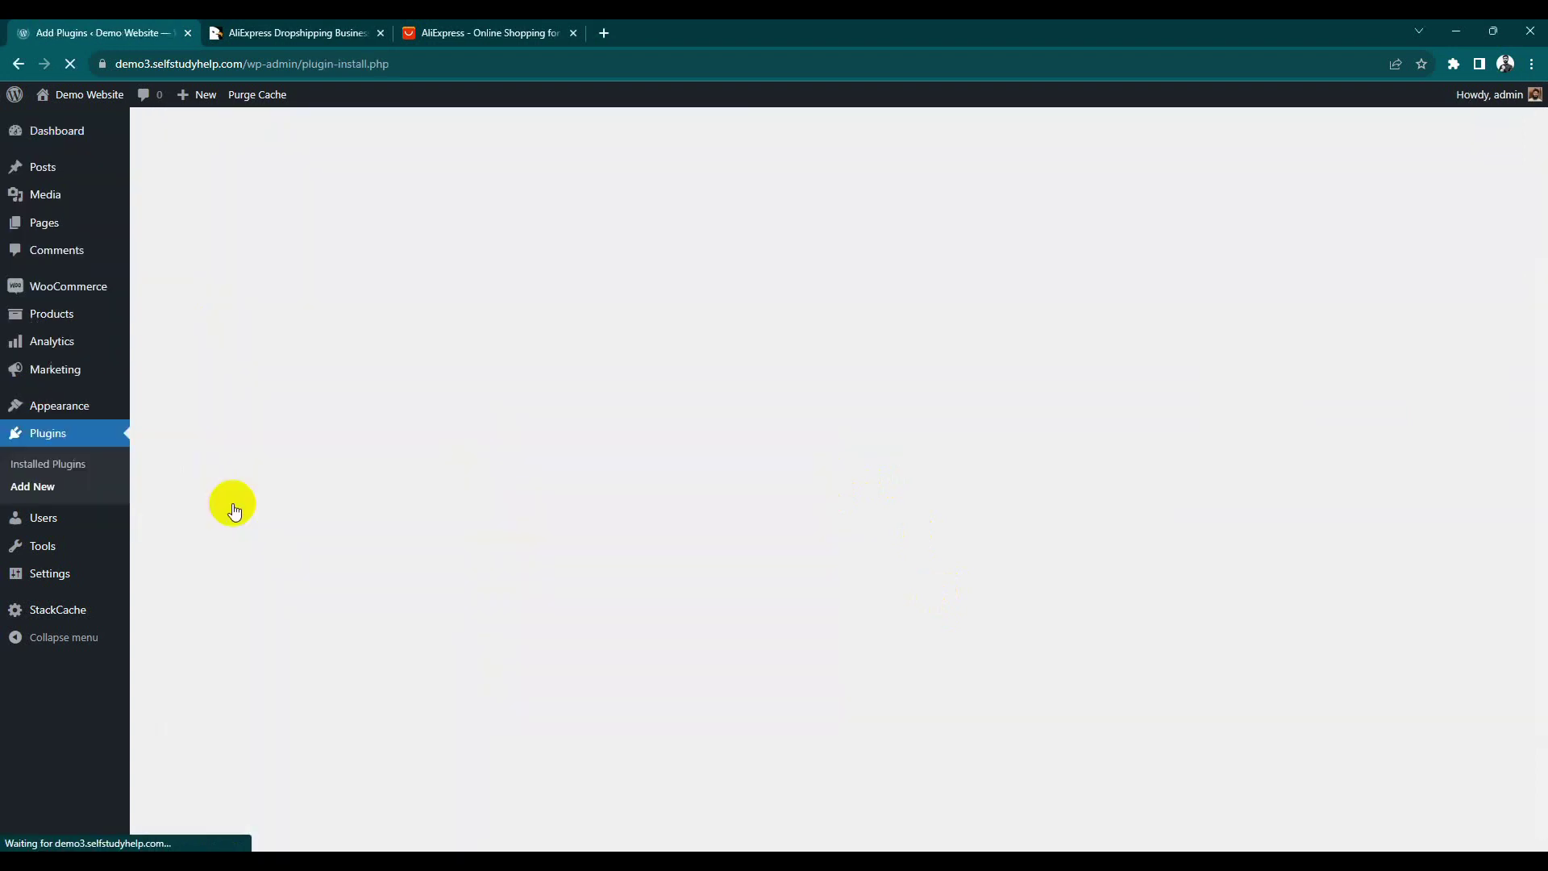
{"action": "left_click", "coordinate": [1419, 177]}
{"action": "type", "text": "ali2wo"}
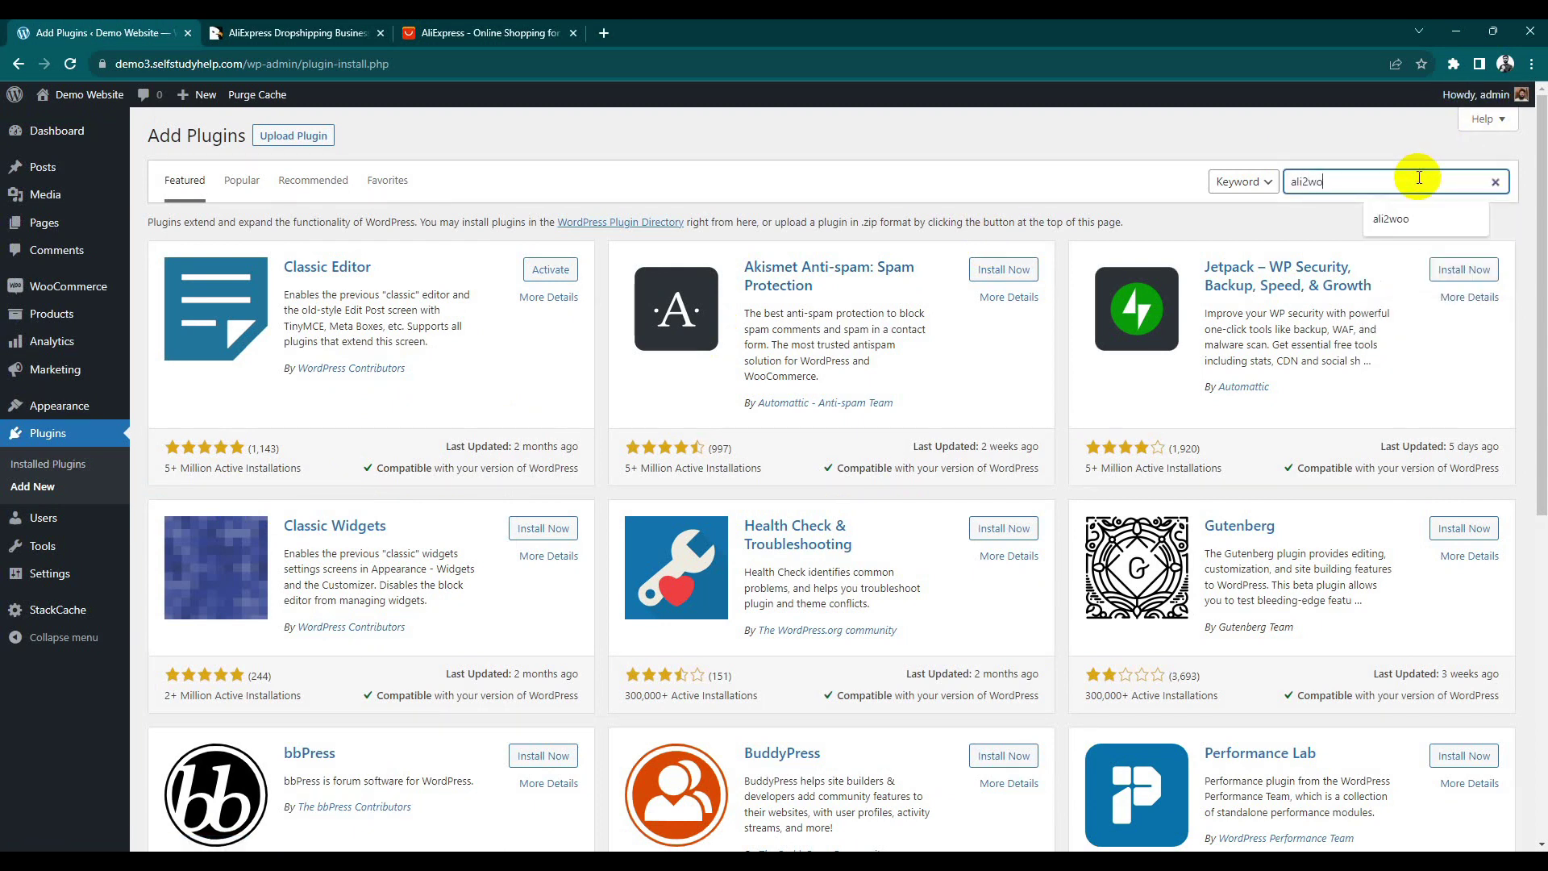
{"action": "type", "text": "o"}
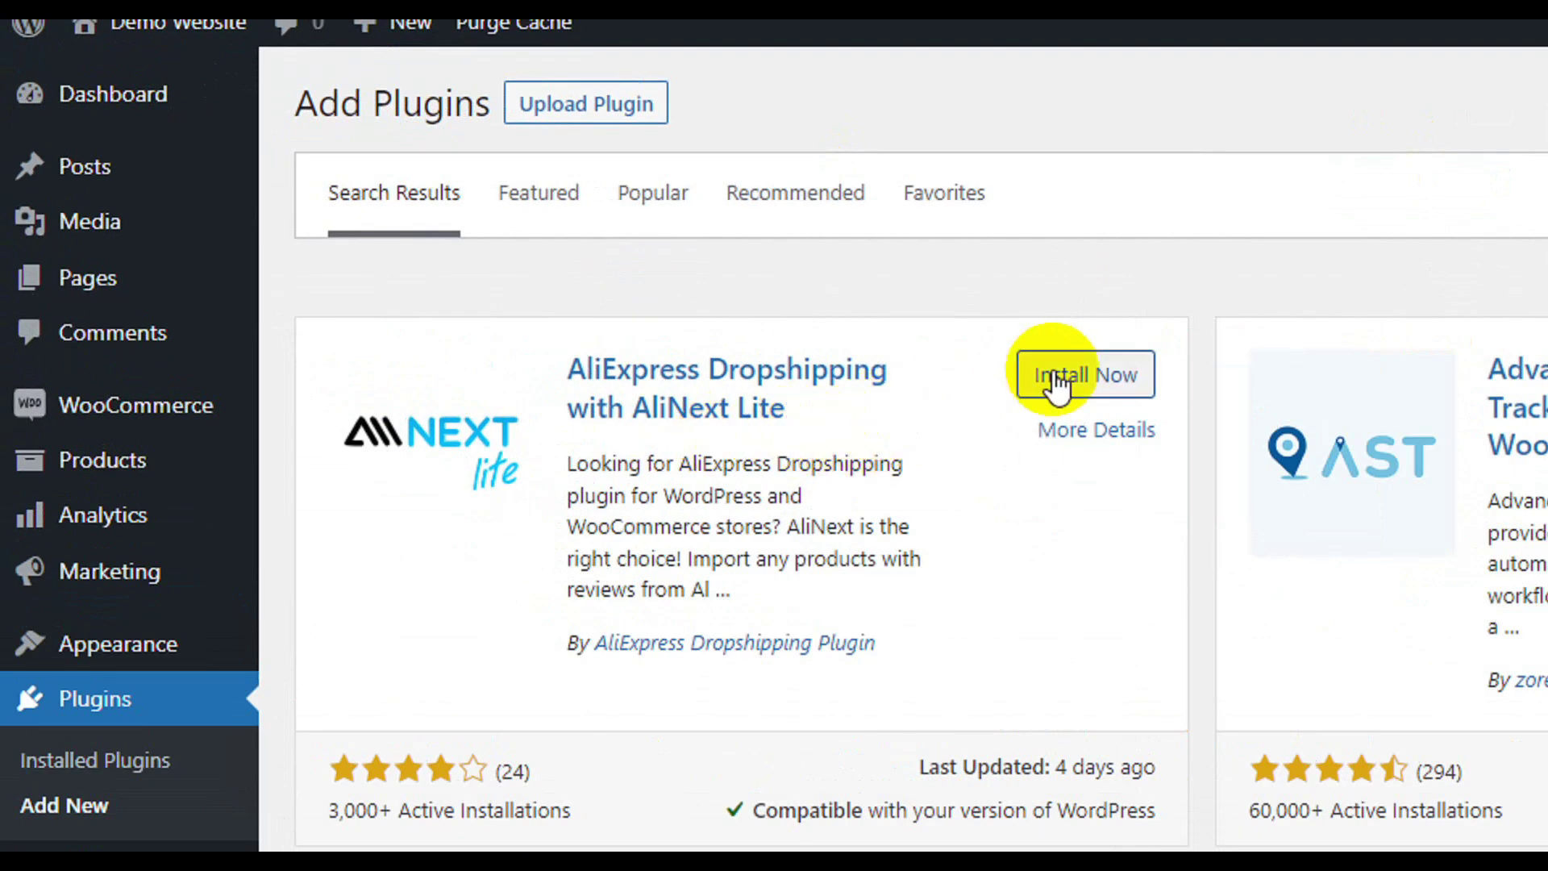
{"action": "left_click", "coordinate": [532, 274]}
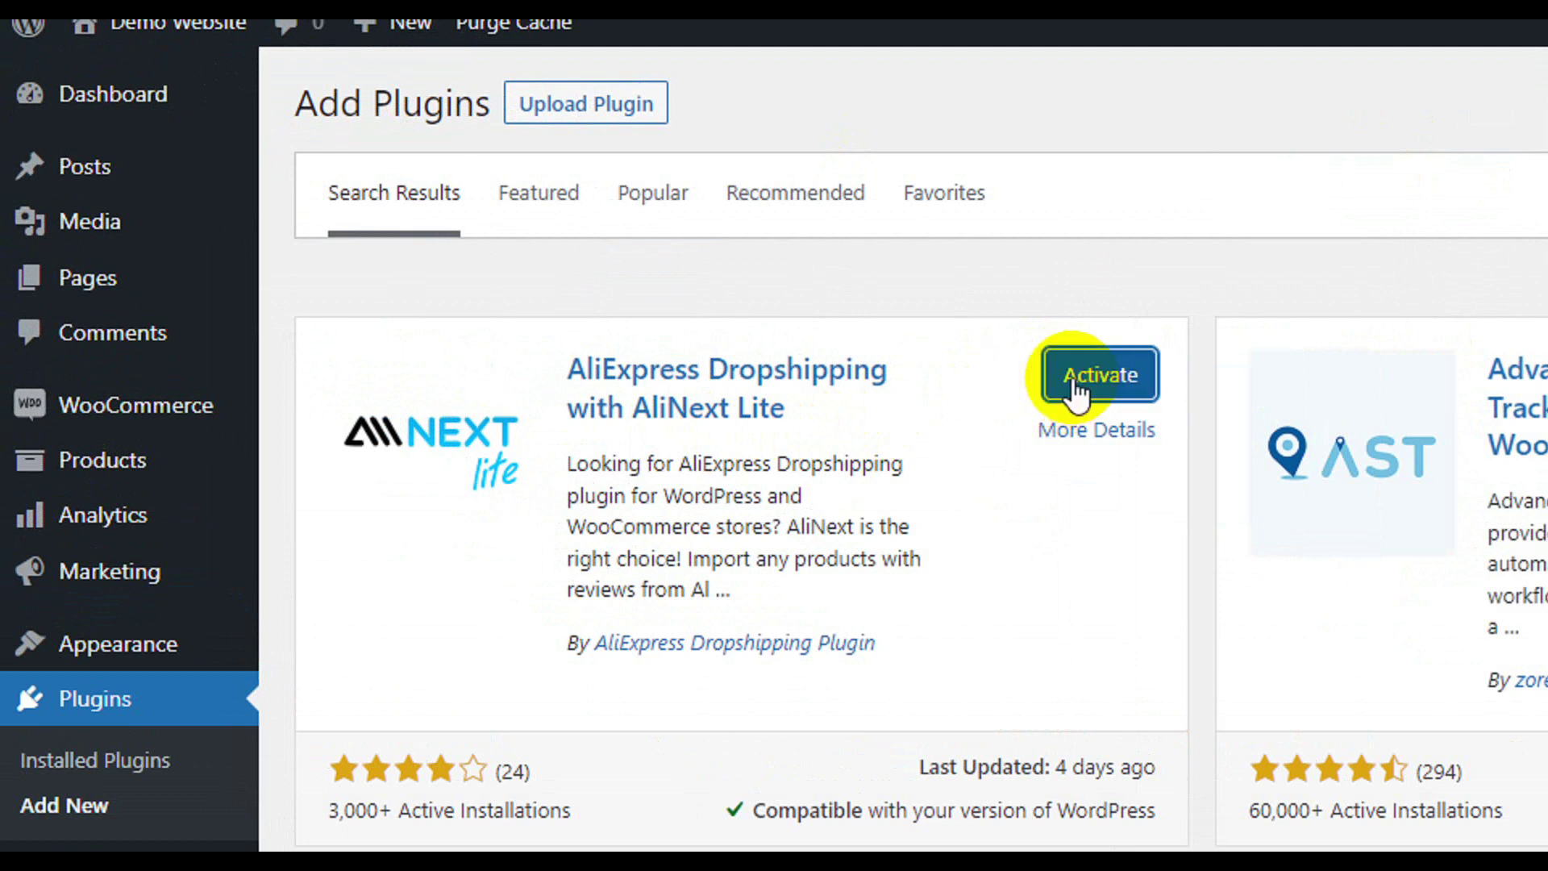
{"action": "left_click", "coordinate": [1077, 392]}
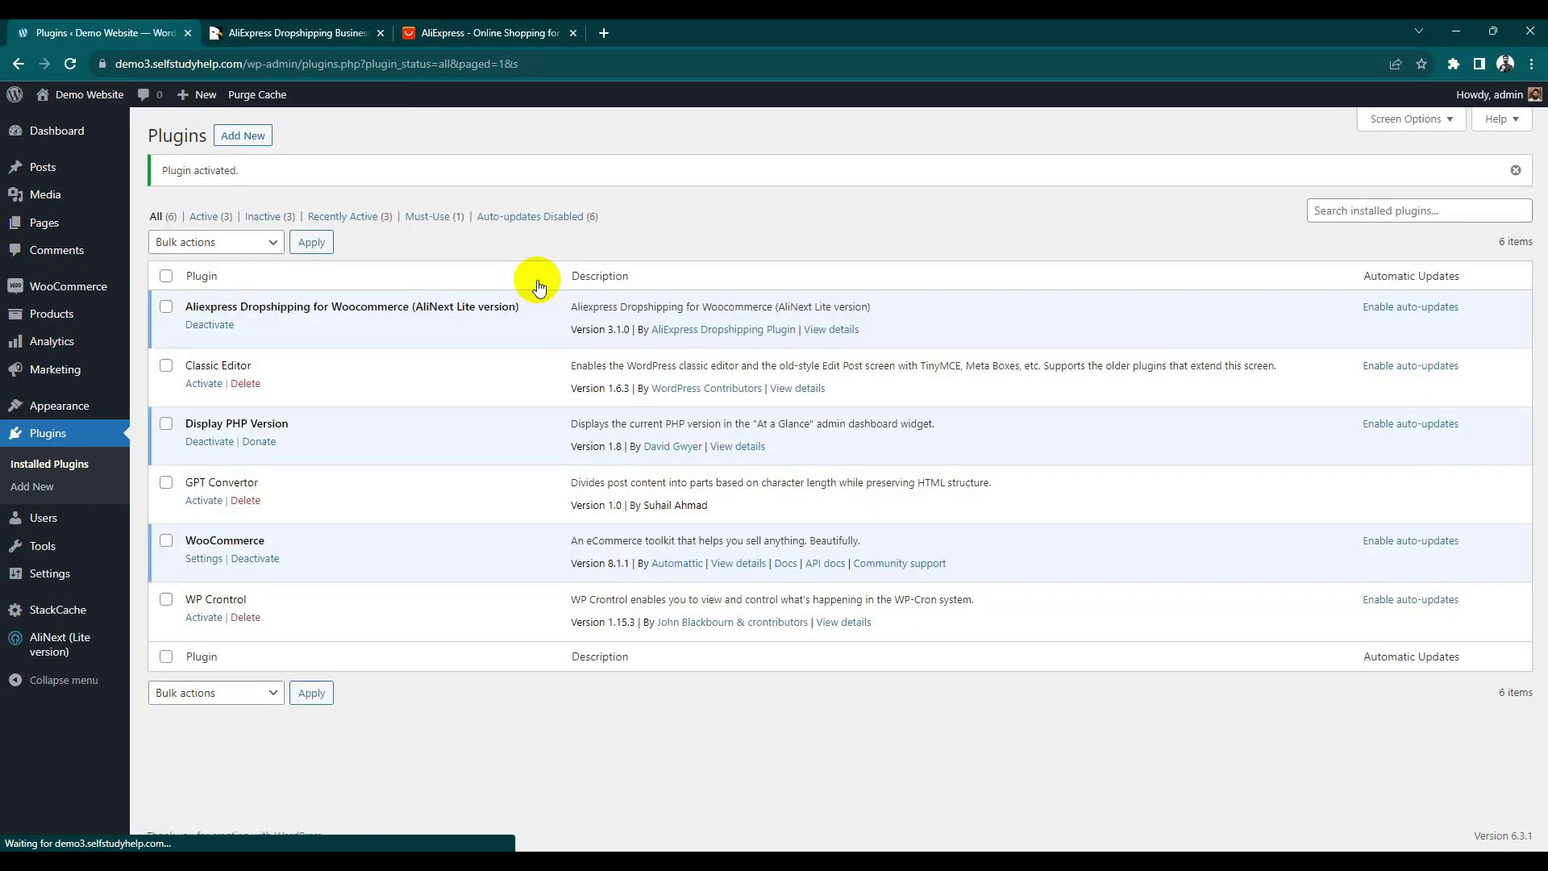
Step: Open AliNext's product search page and load the store's product list in a separate browser tab
{"action": "mouse_move", "coordinate": [45, 649]}
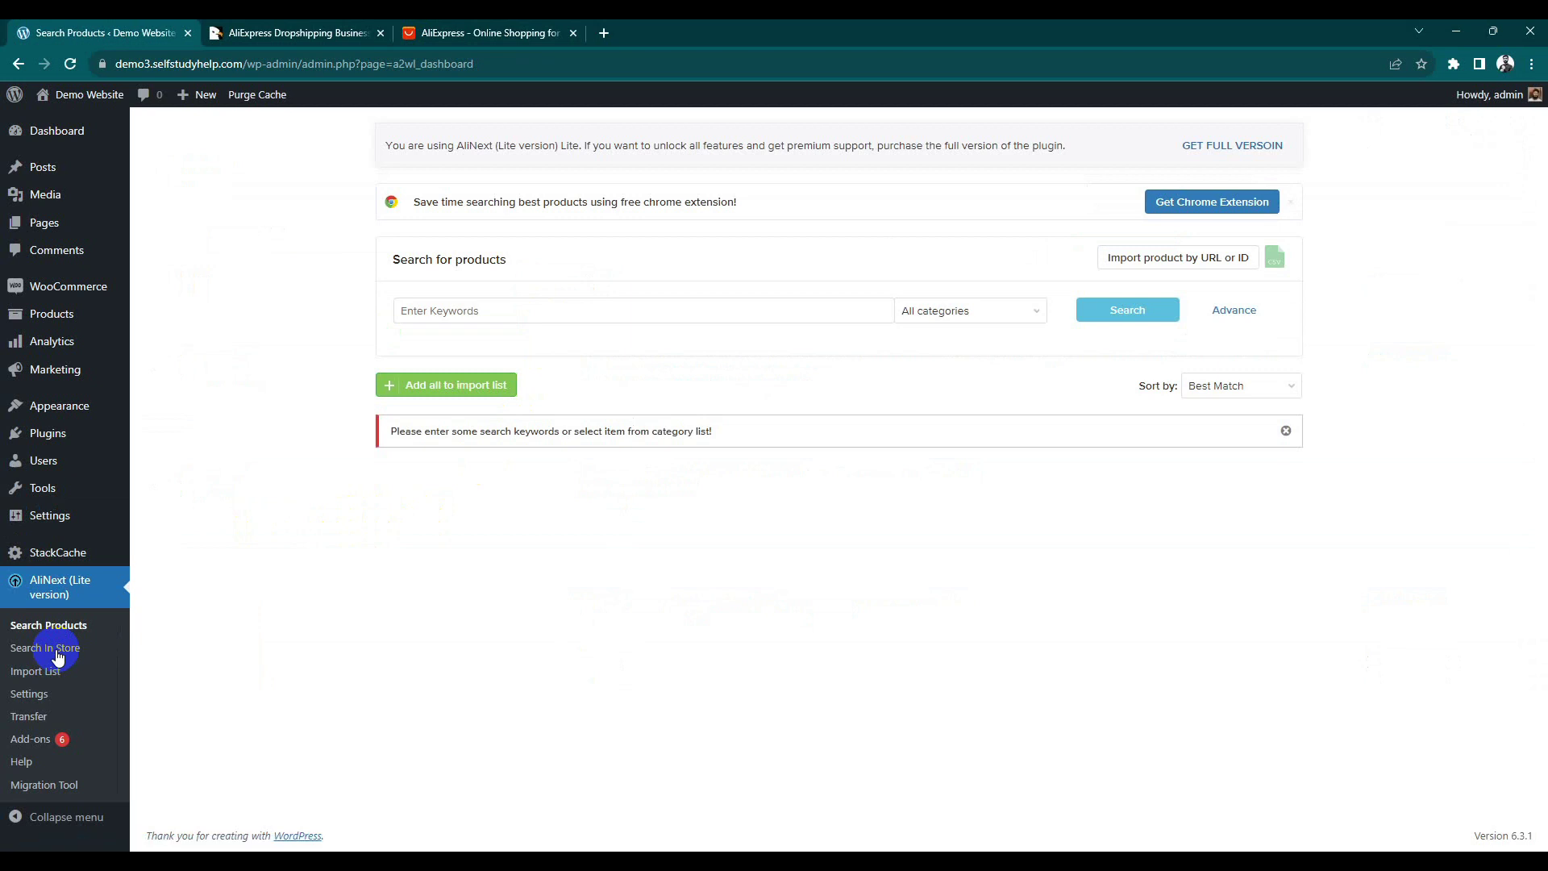
{"action": "middle_click", "coordinate": [92, 314]}
{"action": "left_click", "coordinate": [315, 32]}
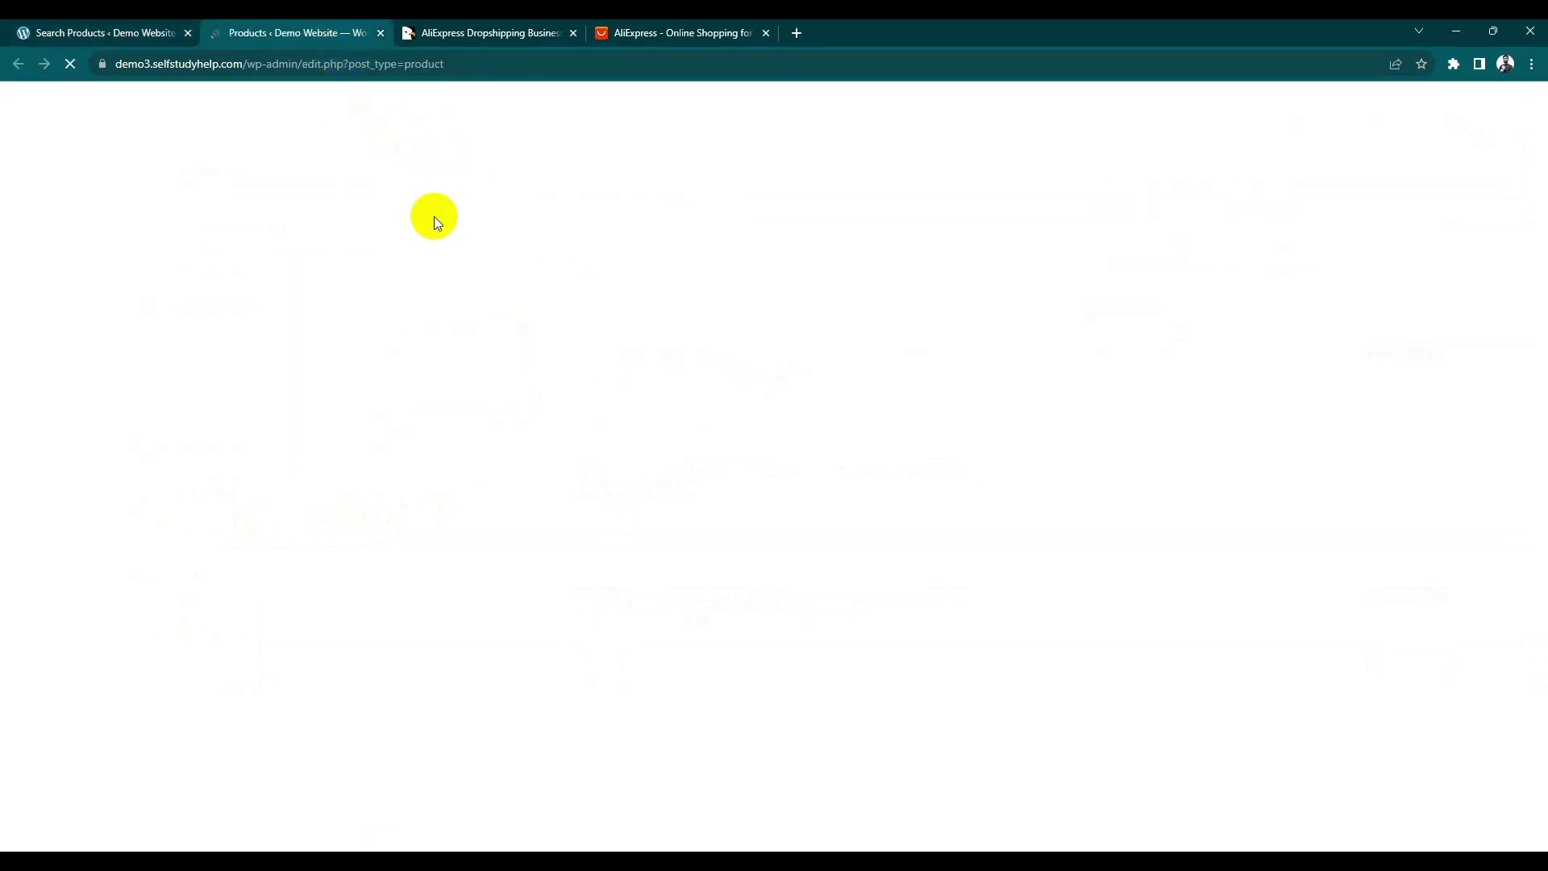
{"action": "left_click", "coordinate": [81, 32]}
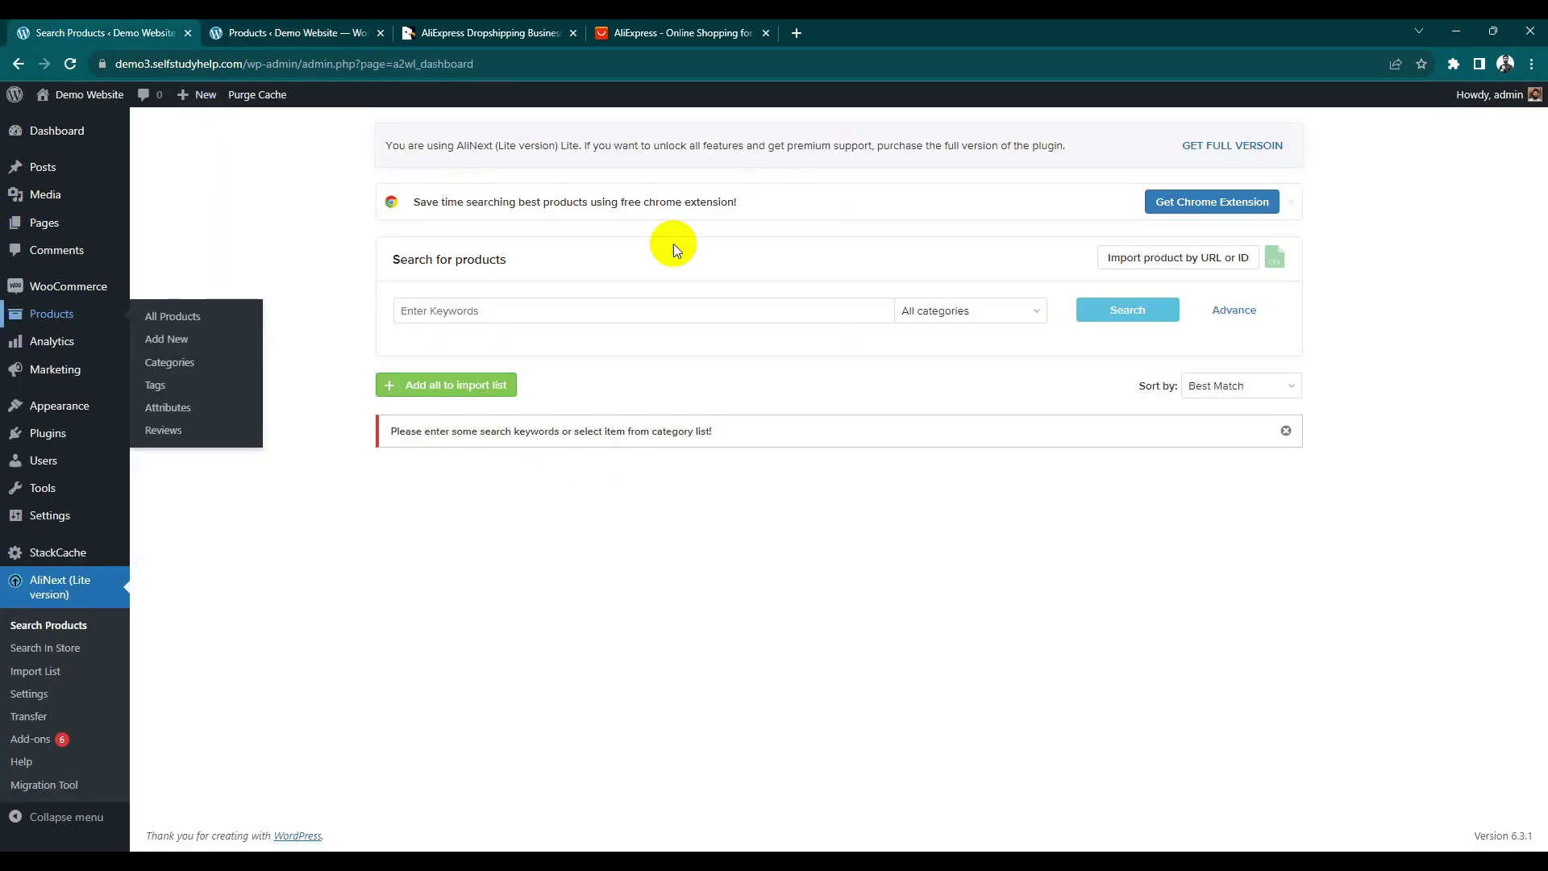
Step: Search AliNext for "air buds" products across all categories
{"action": "left_click", "coordinate": [936, 311]}
{"action": "scroll", "coordinate": [977, 488], "scroll_direction": "down", "scroll_amount": 5}
{"action": "scroll", "coordinate": [976, 489], "scroll_direction": "down", "scroll_amount": 3}
{"action": "scroll", "coordinate": [964, 460], "scroll_direction": "up", "scroll_amount": 10}
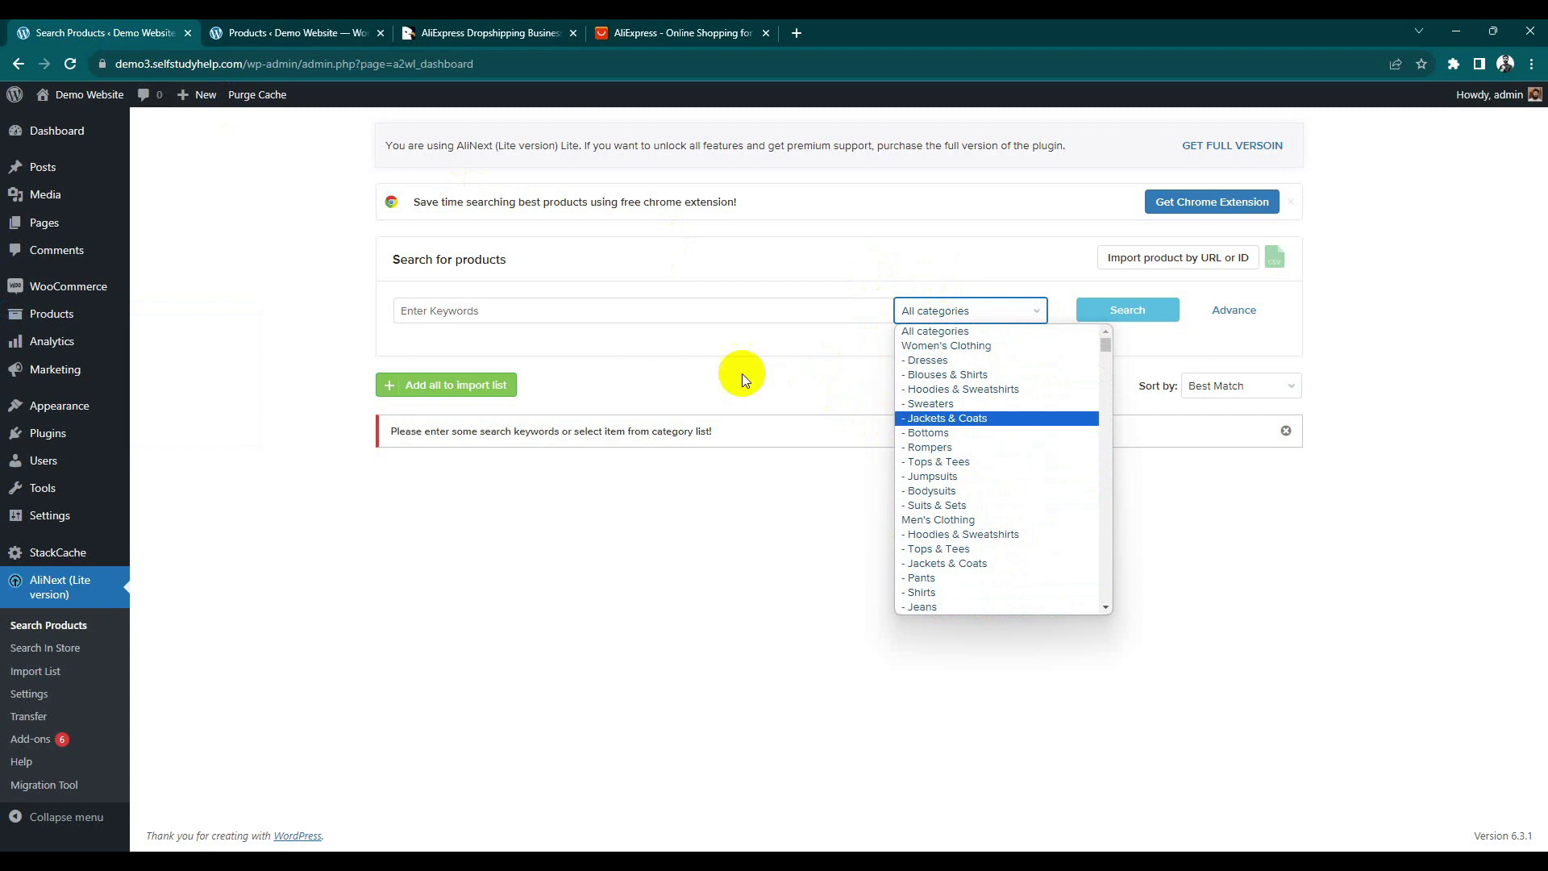
{"action": "left_click", "coordinate": [717, 333]}
{"action": "left_click", "coordinate": [715, 320]}
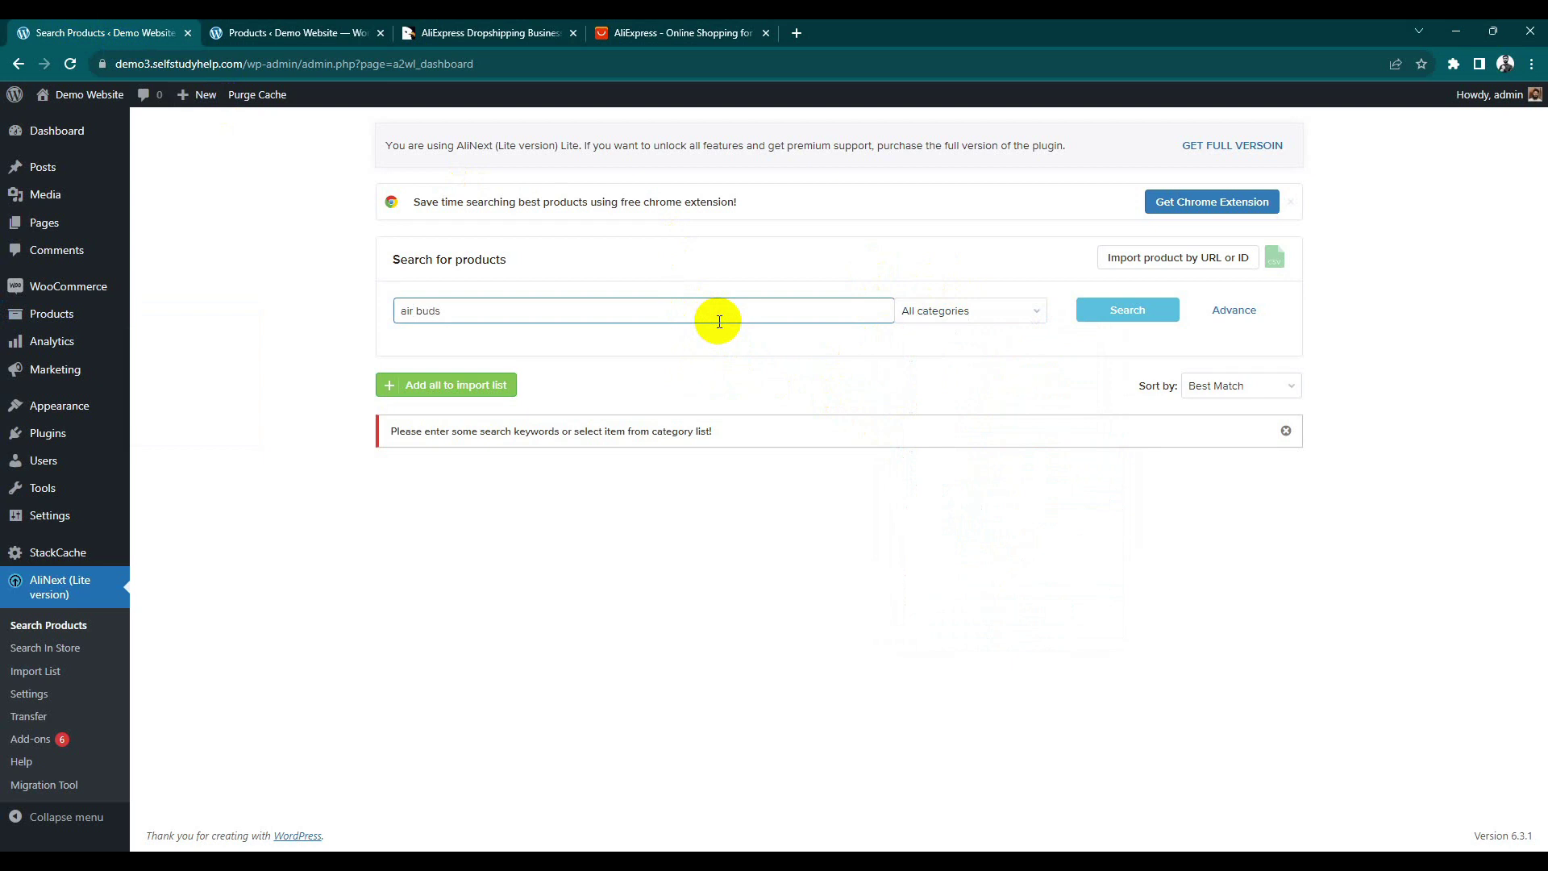
{"action": "left_click", "coordinate": [1138, 309]}
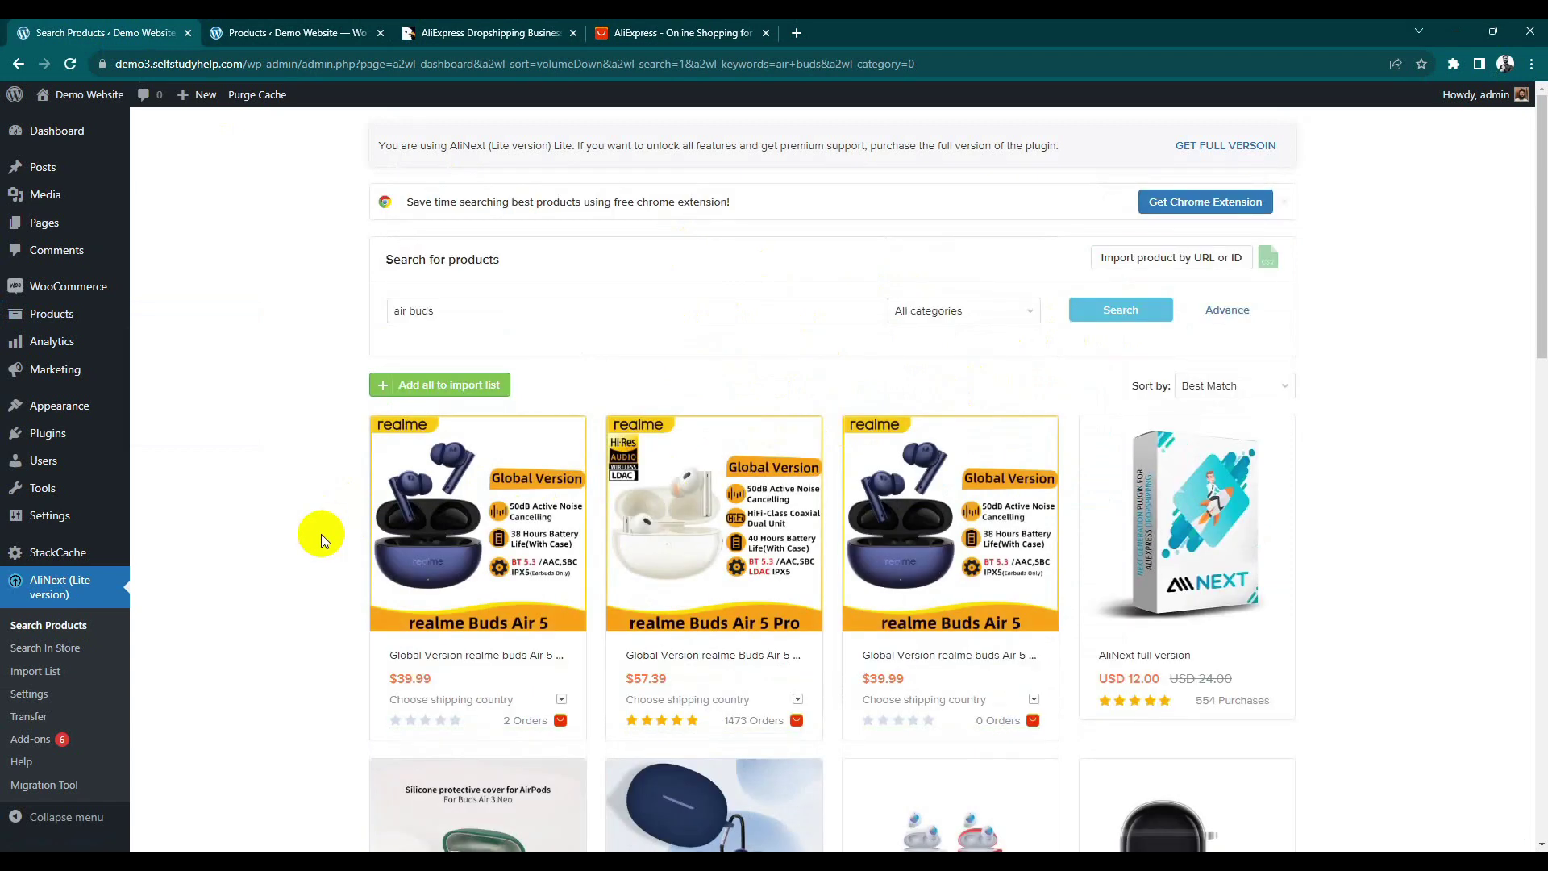
Step: Add the first search result, the realme Buds Air 5 global version, to the import list
{"action": "scroll", "coordinate": [321, 534], "scroll_direction": "down", "scroll_amount": 5}
{"action": "scroll", "coordinate": [331, 525], "scroll_direction": "up", "scroll_amount": 4}
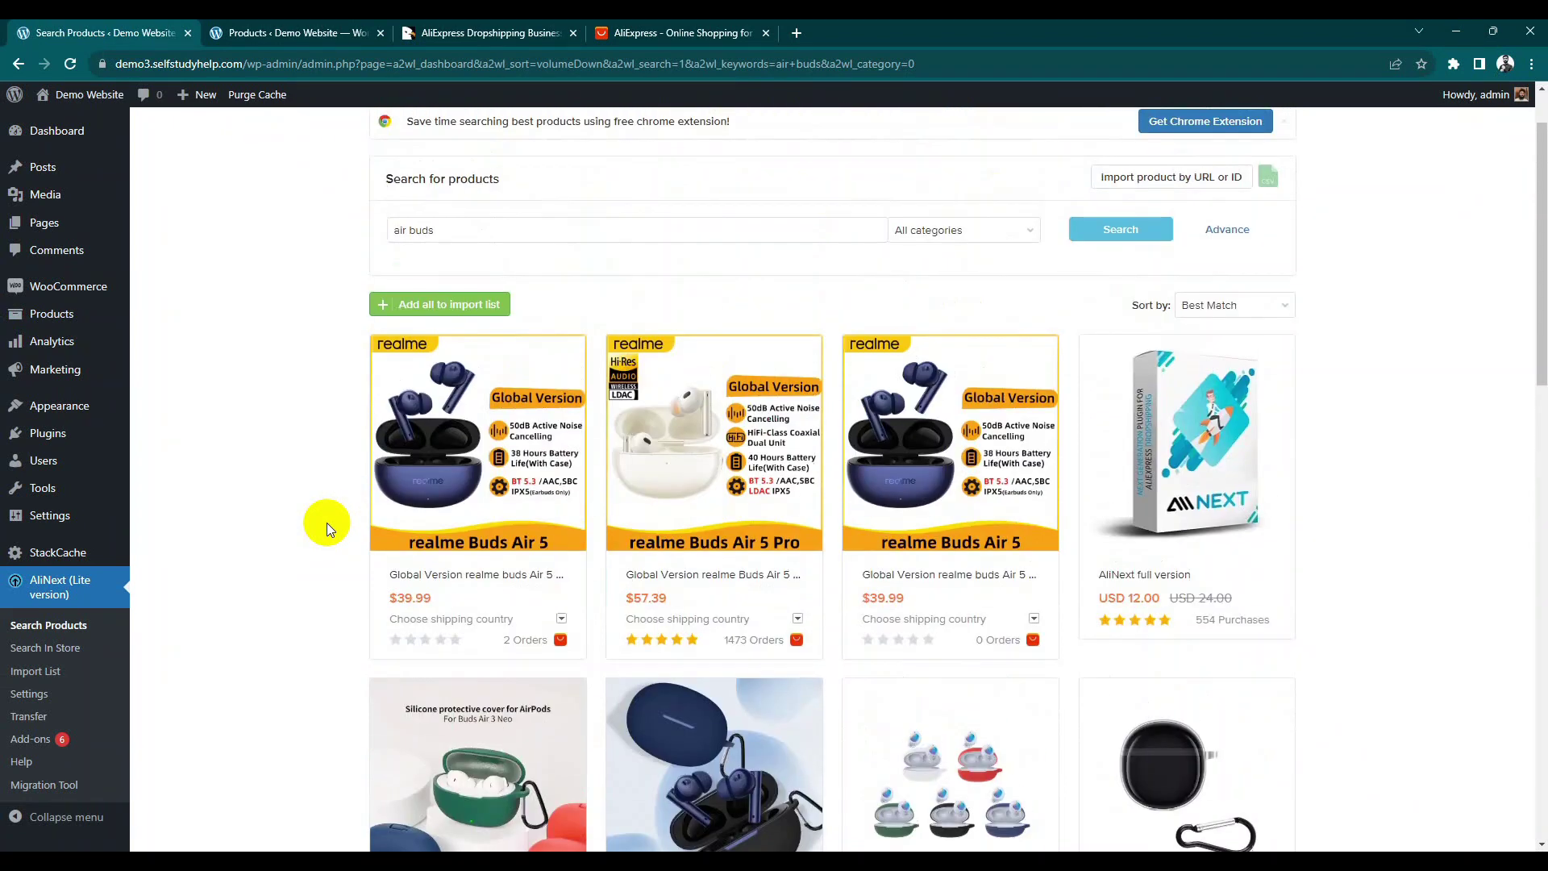
{"action": "mouse_move", "coordinate": [727, 517]}
{"action": "scroll", "coordinate": [728, 516], "scroll_direction": "down", "scroll_amount": 1}
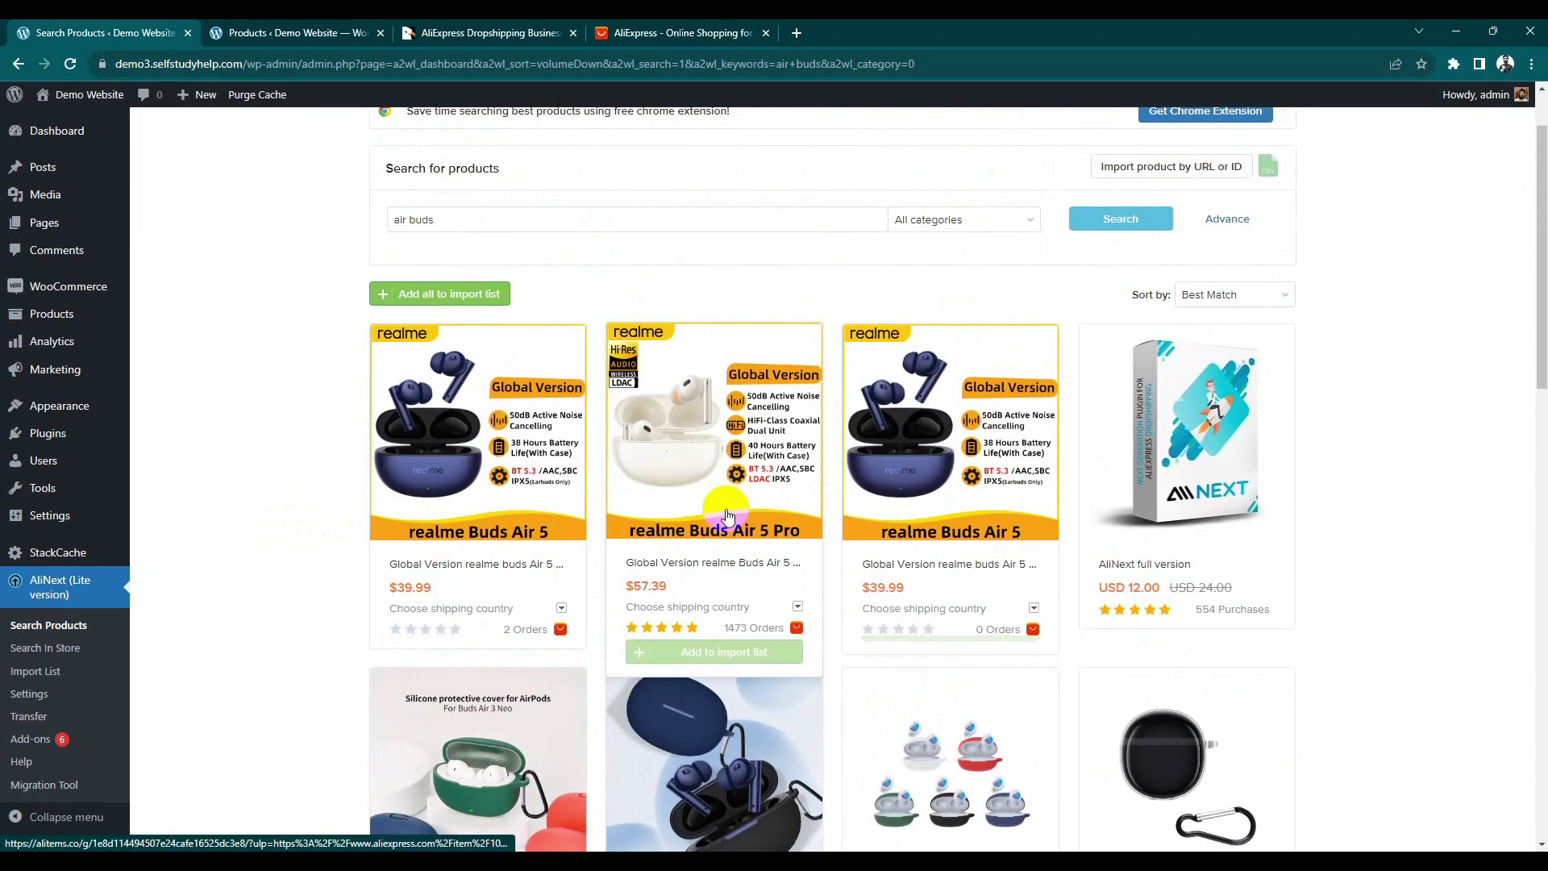
{"action": "scroll", "coordinate": [727, 516], "scroll_direction": "down", "scroll_amount": 3}
{"action": "scroll", "coordinate": [535, 565], "scroll_direction": "up", "scroll_amount": 4}
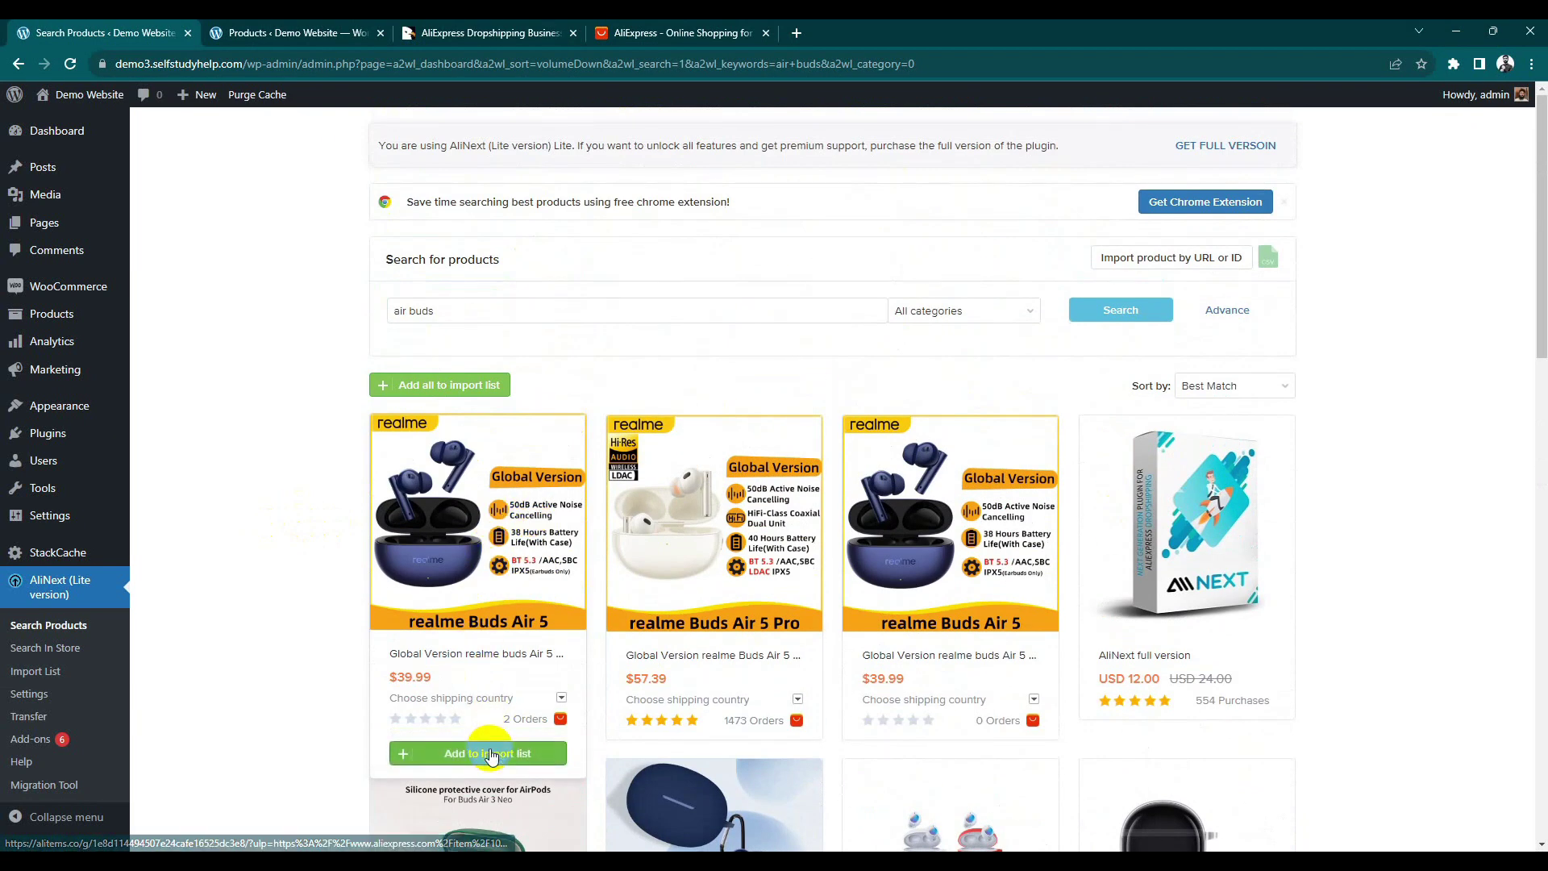
{"action": "left_click", "coordinate": [490, 753]}
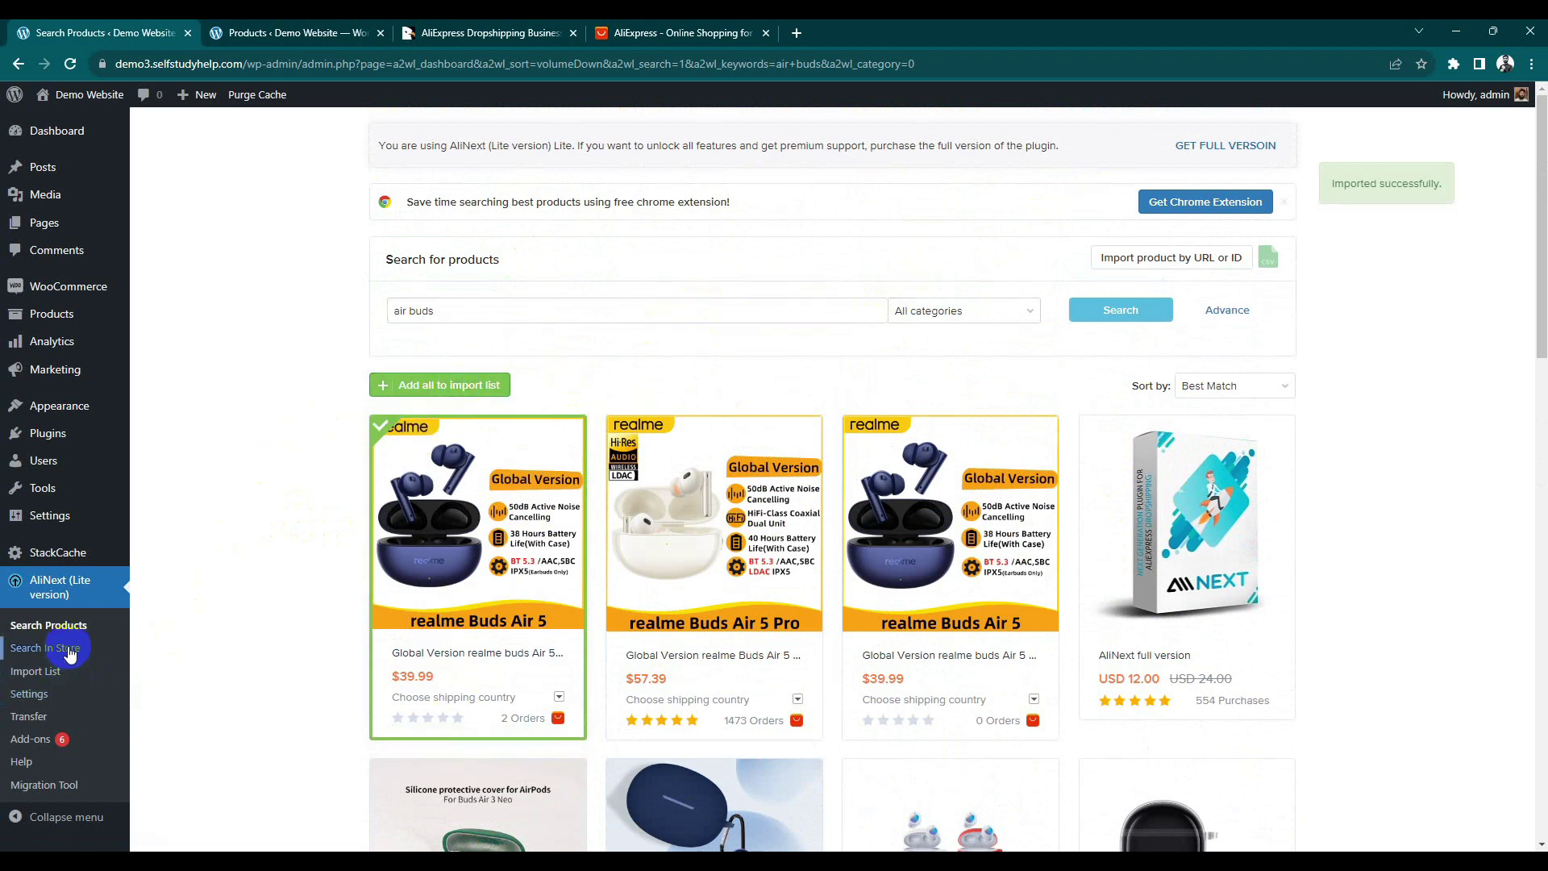
Step: Refresh the store's product list to check for new products, and return to the AliNext search results
{"action": "left_click", "coordinate": [312, 32]}
{"action": "left_click", "coordinate": [71, 64]}
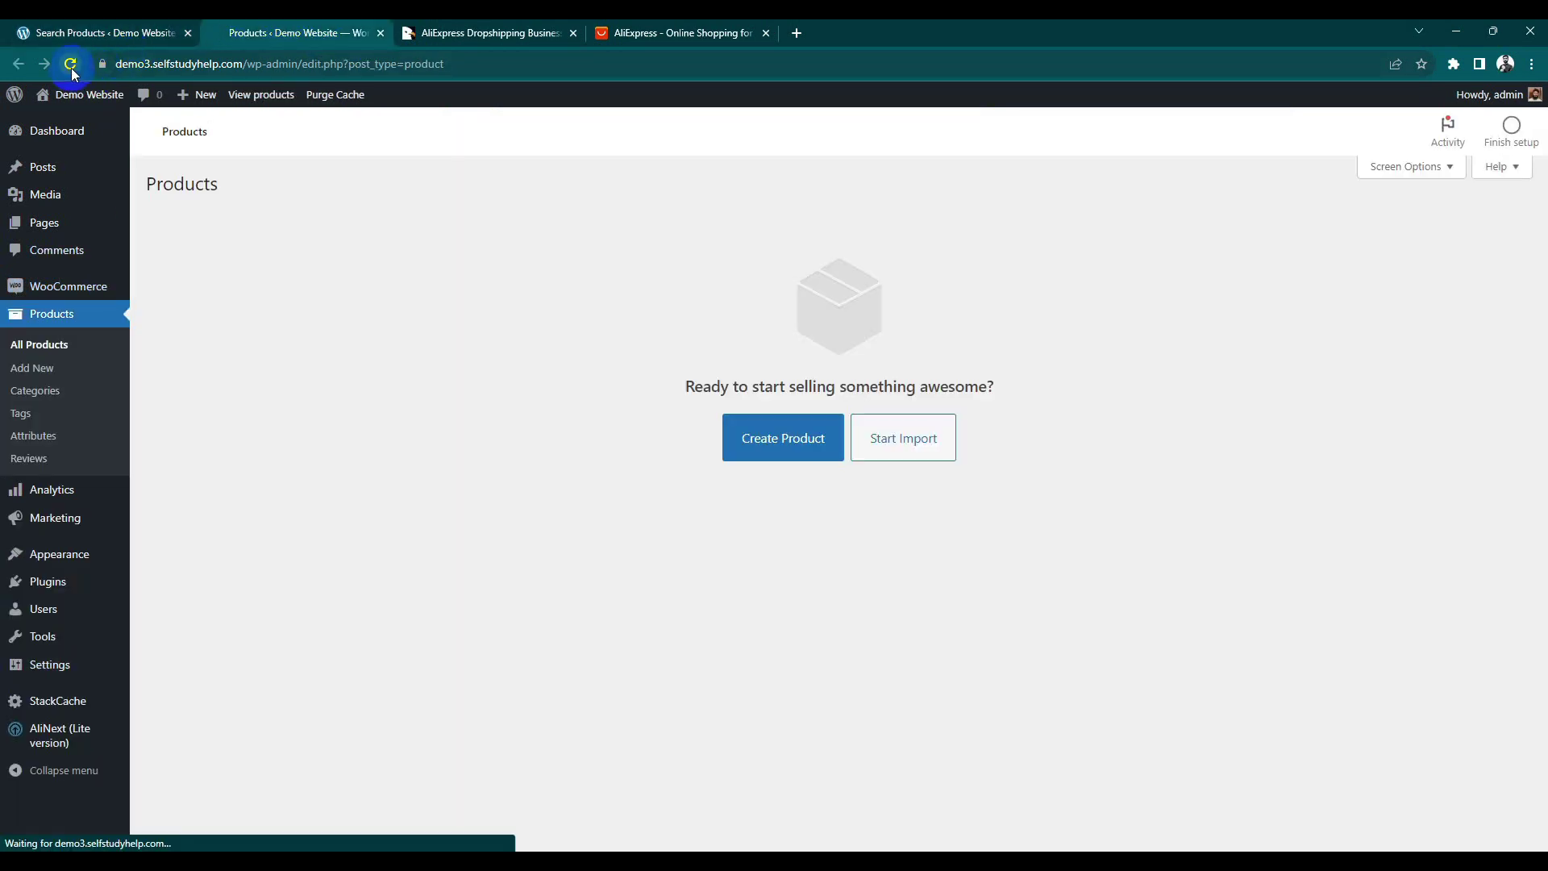
{"action": "left_click", "coordinate": [113, 32]}
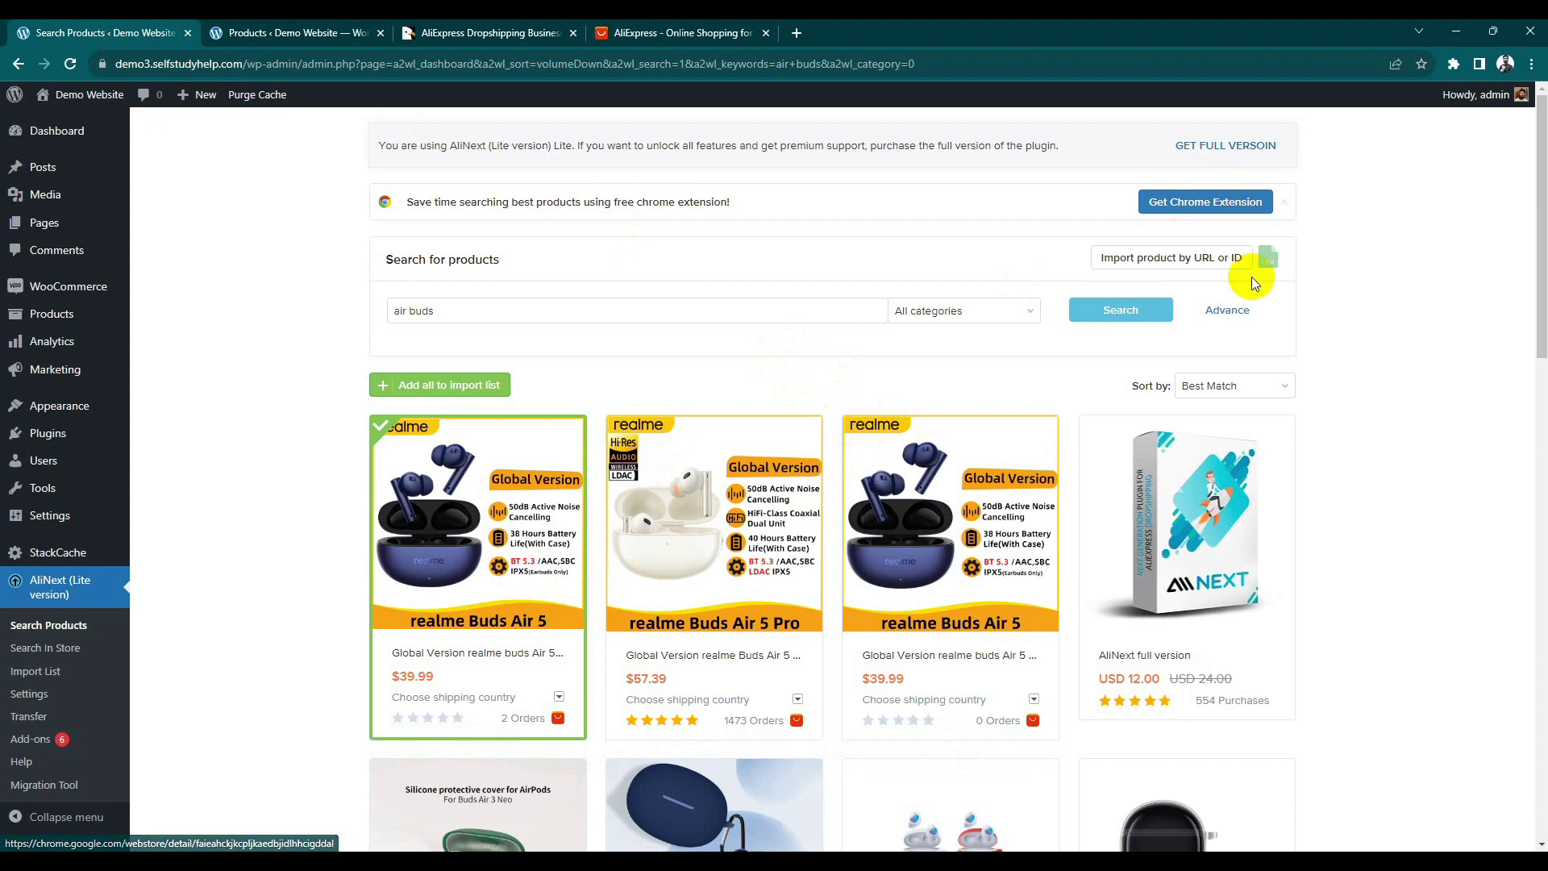
Step: Add the Realme Buds Air 3 Neo silicone case and the realme Buds Air 5 Pro to the import list
{"action": "scroll", "coordinate": [1099, 387], "scroll_direction": "down", "scroll_amount": 5}
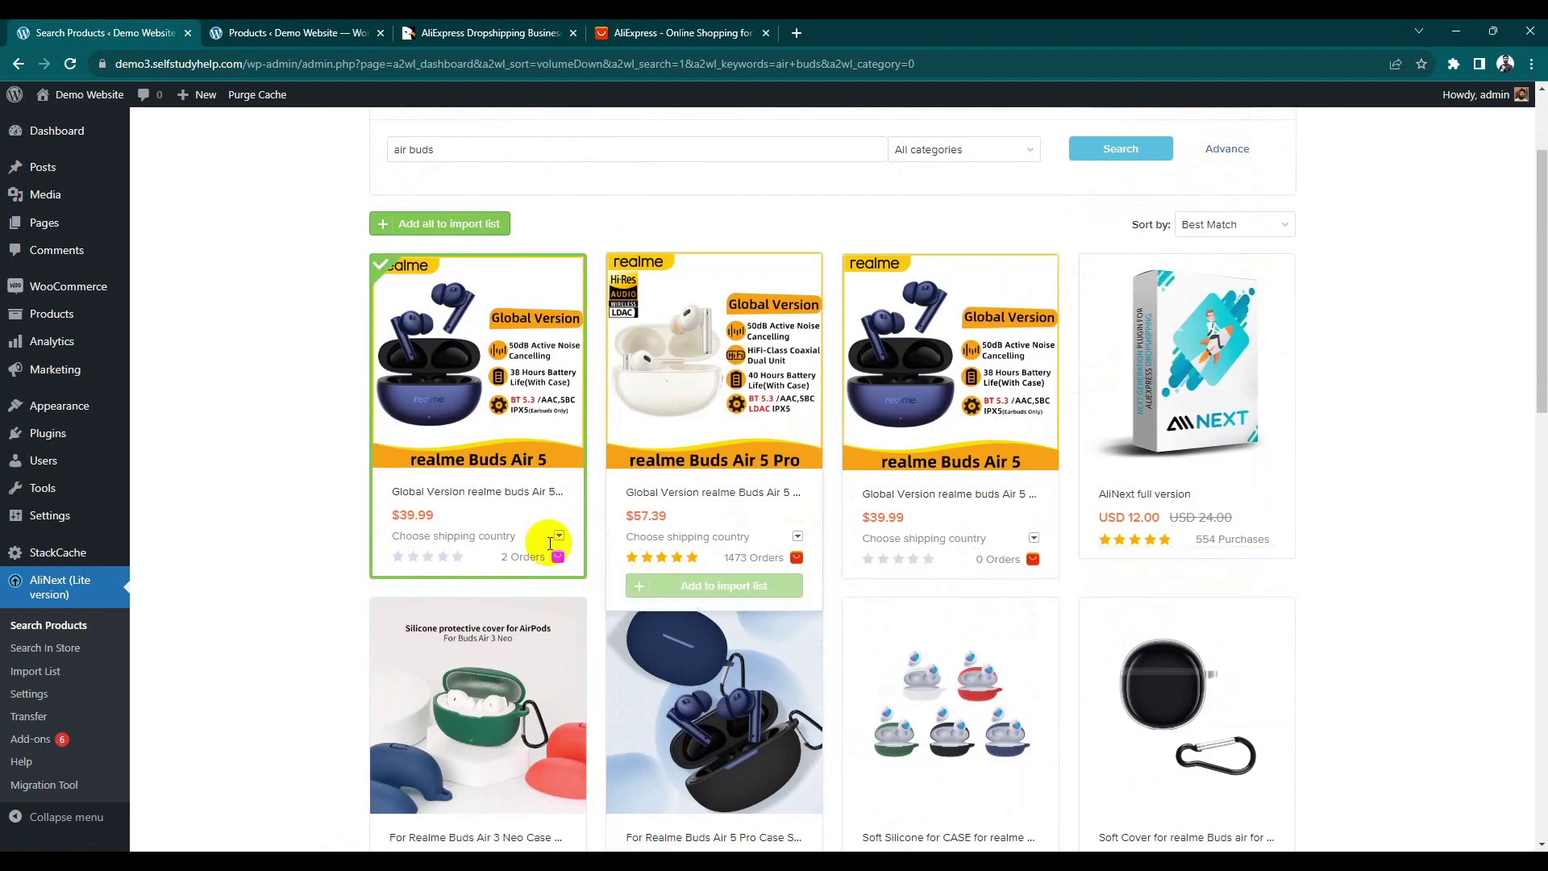
{"action": "left_click", "coordinate": [452, 700]}
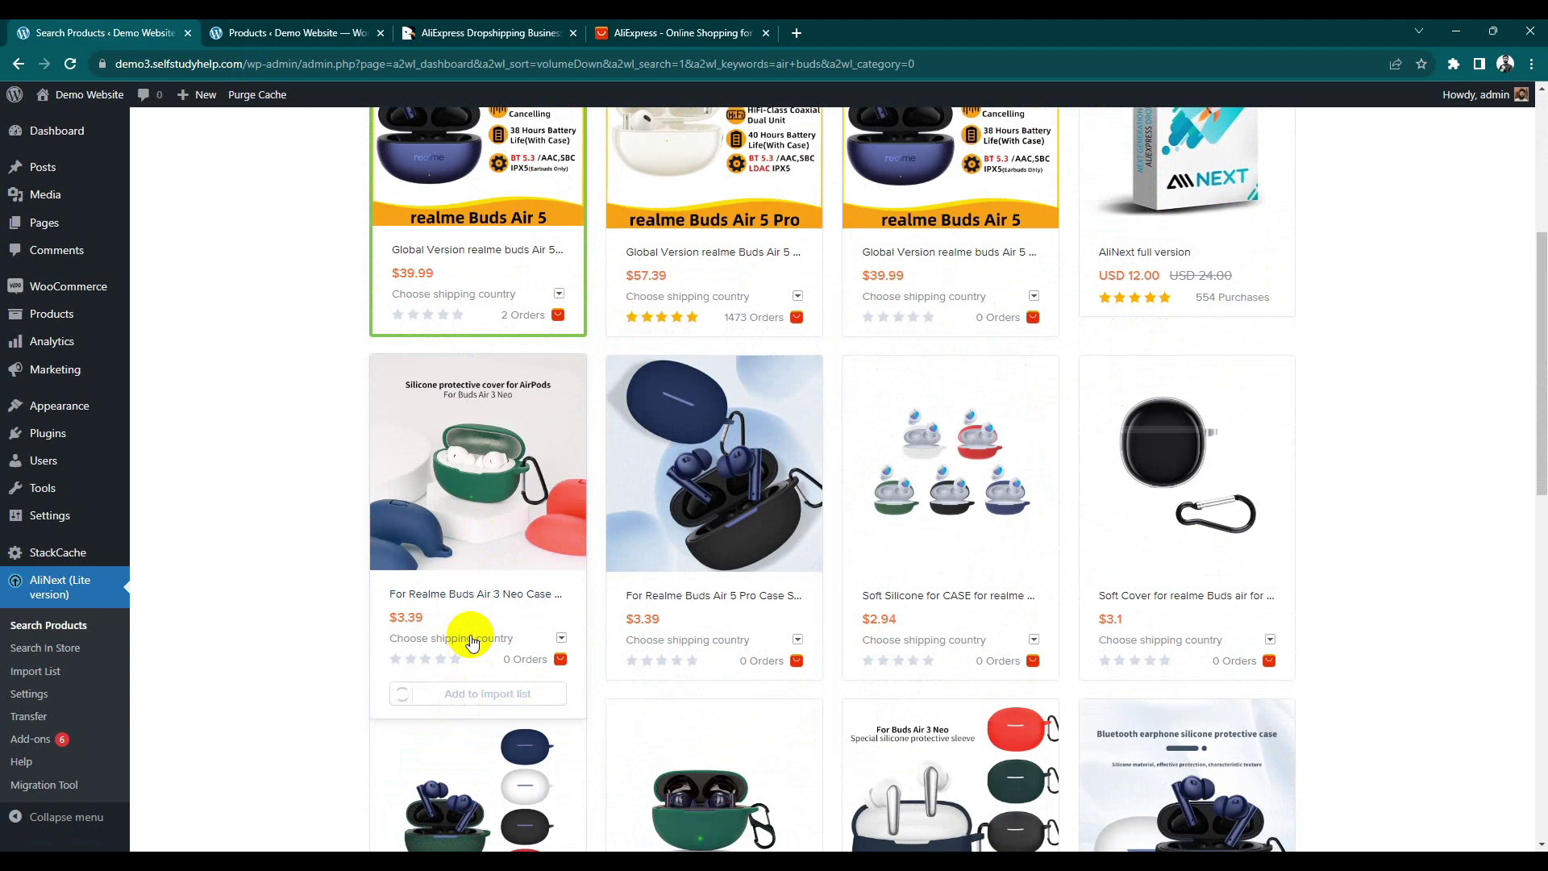
{"action": "scroll", "coordinate": [475, 637], "scroll_direction": "down", "scroll_amount": 7}
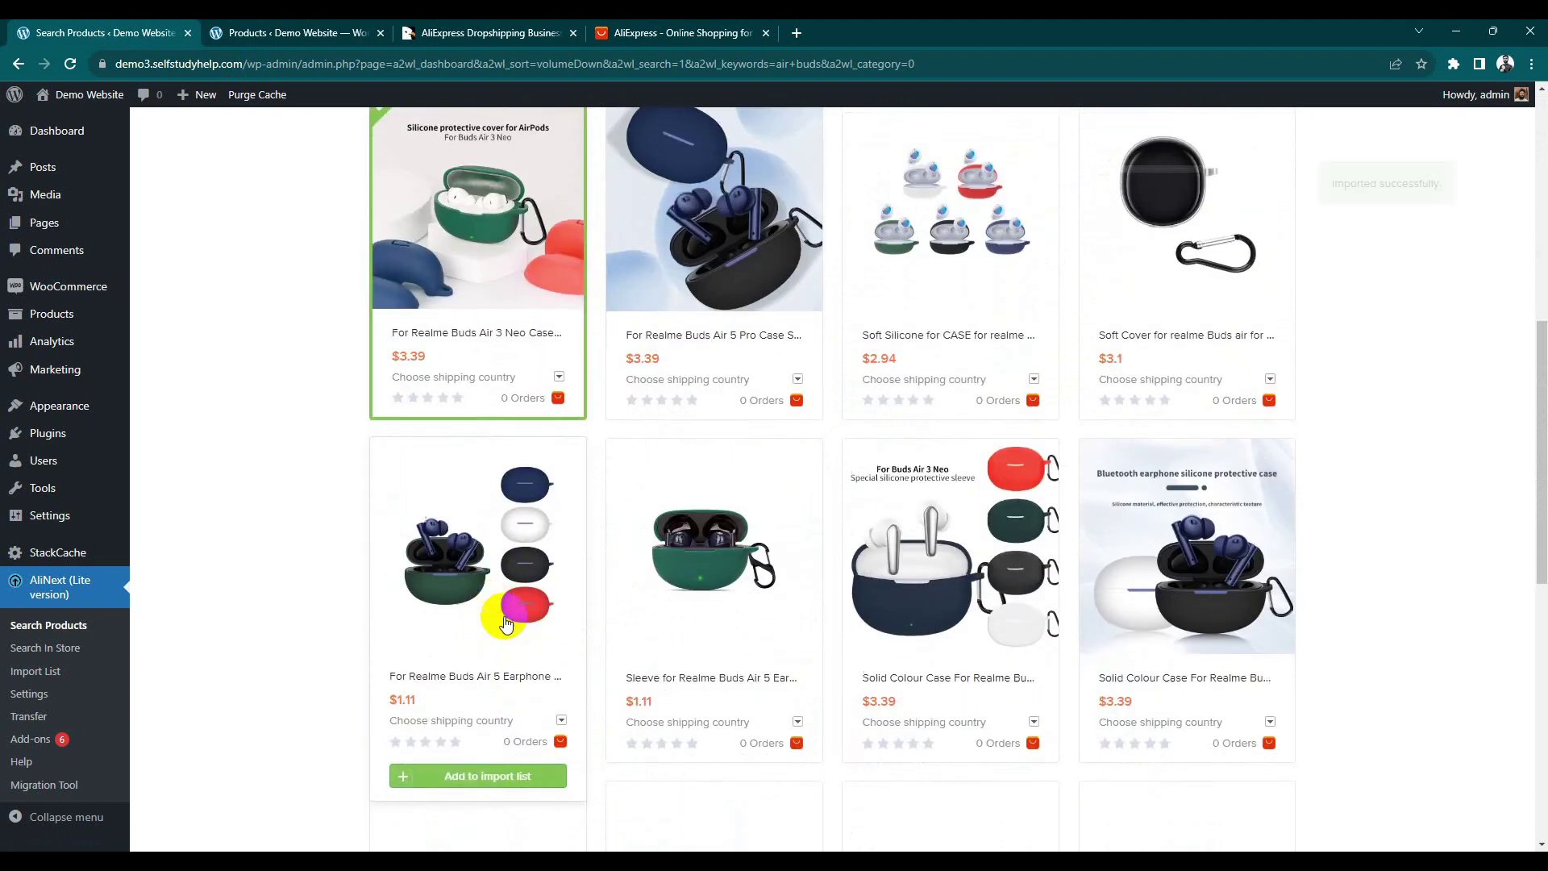
{"action": "scroll", "coordinate": [904, 565], "scroll_direction": "down", "scroll_amount": 5}
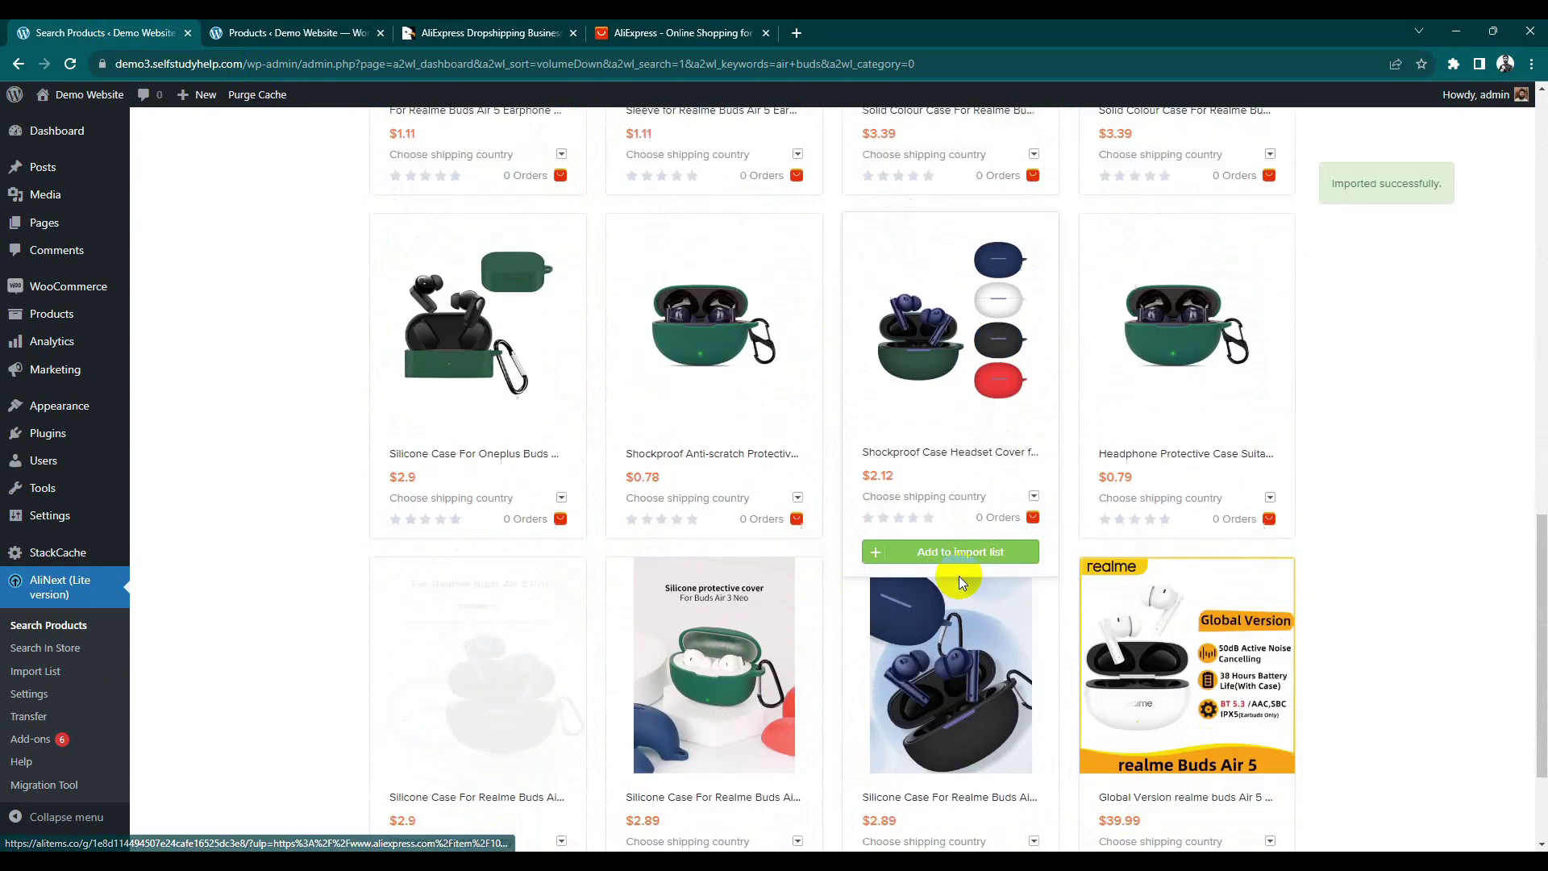
{"action": "left_click", "coordinate": [1168, 738]}
{"action": "scroll", "coordinate": [1137, 500], "scroll_direction": "up", "scroll_amount": 10}
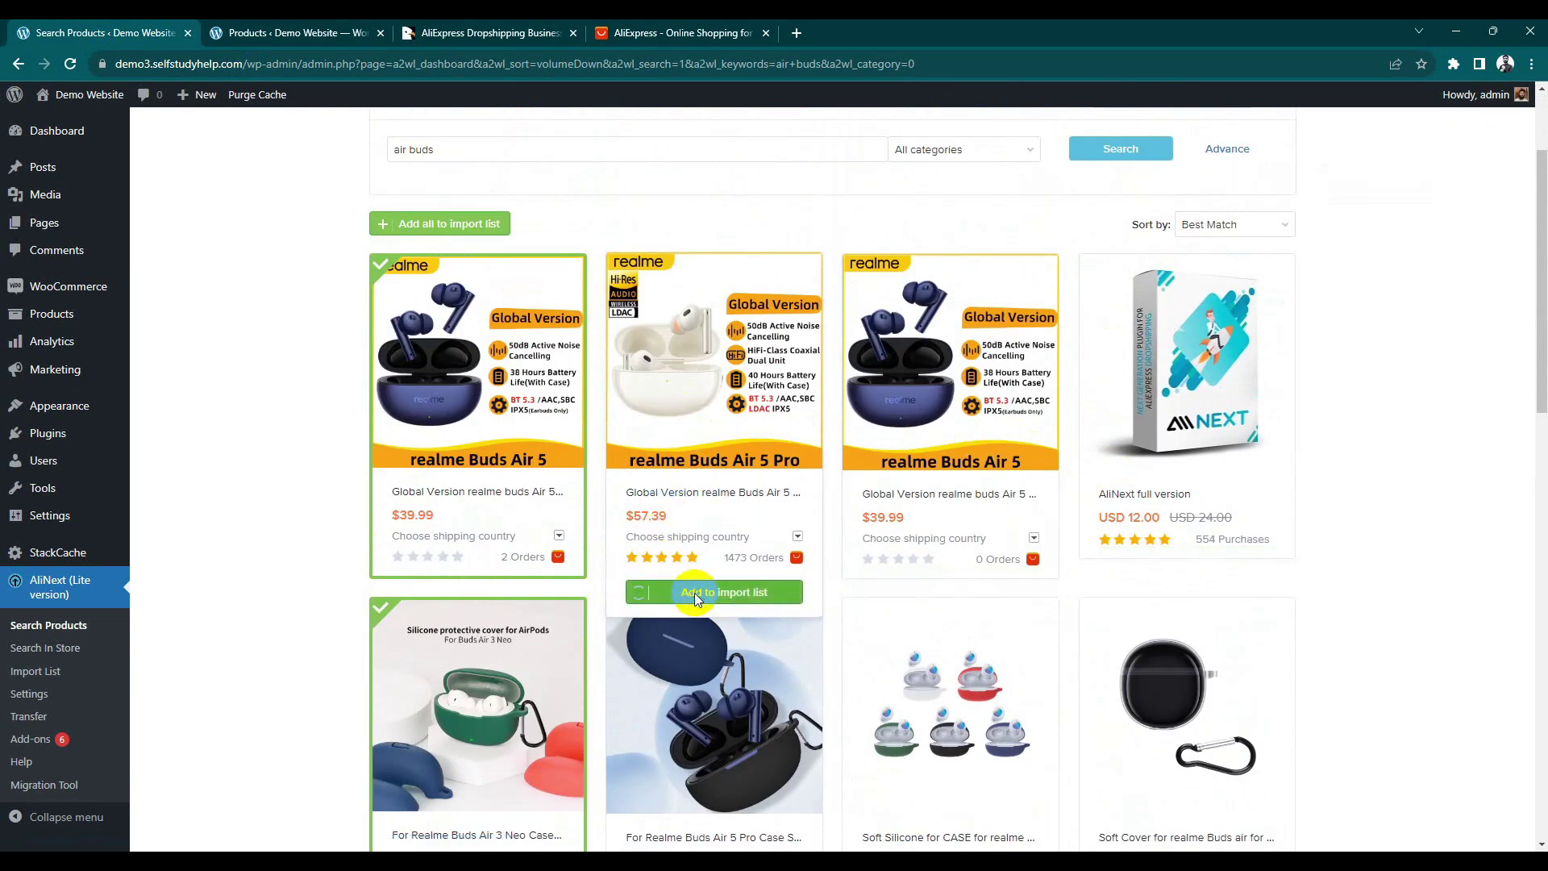
{"action": "left_click", "coordinate": [695, 593]}
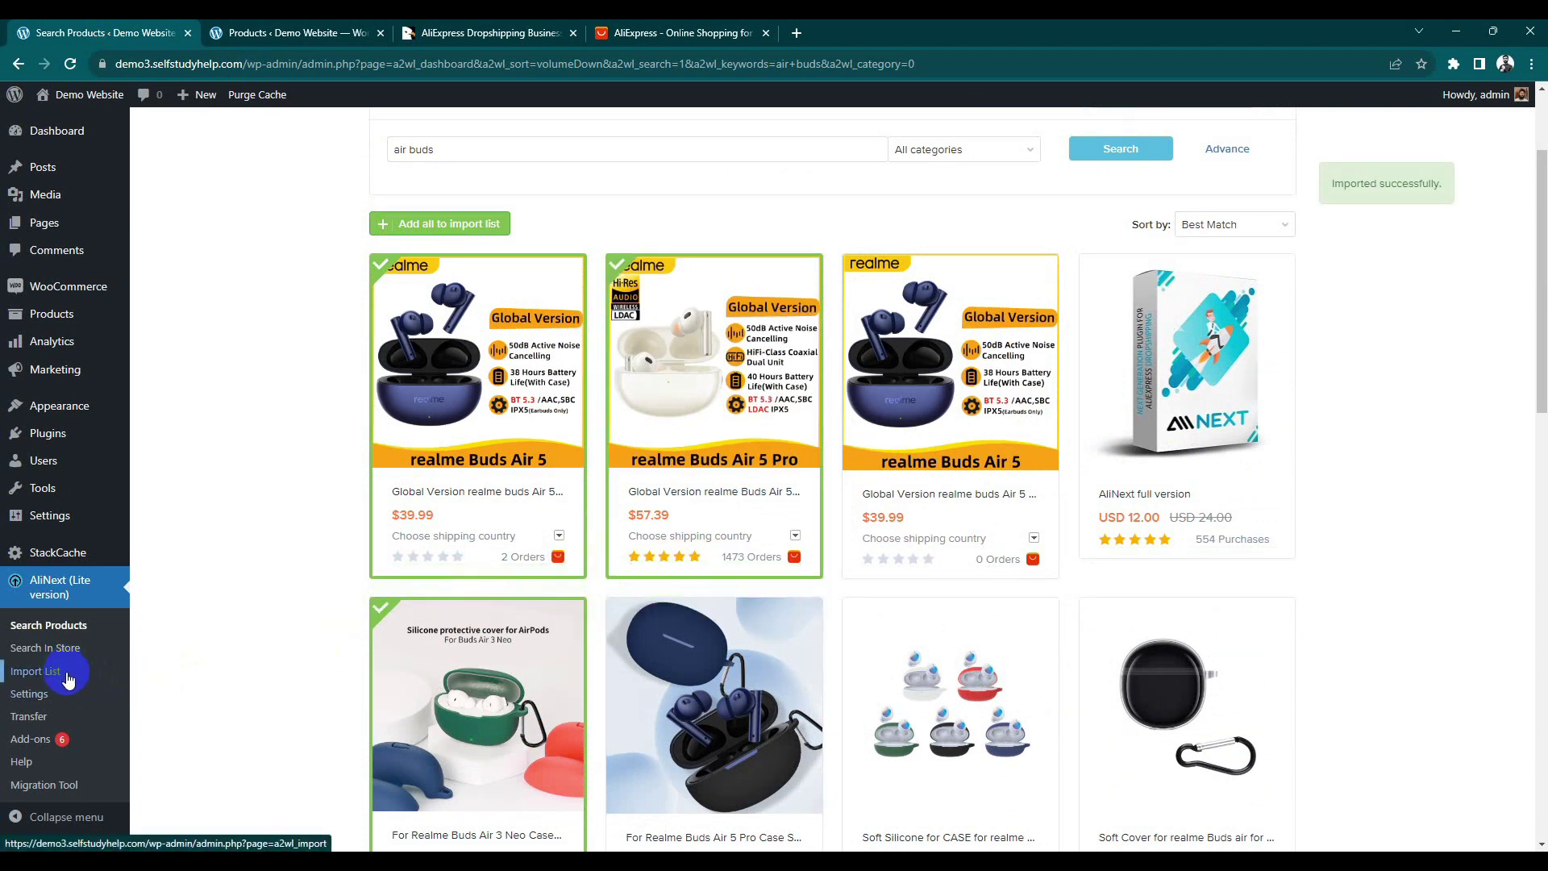
Step: Open AliNext's import list, review the added products and select all of them
{"action": "left_click", "coordinate": [35, 671]}
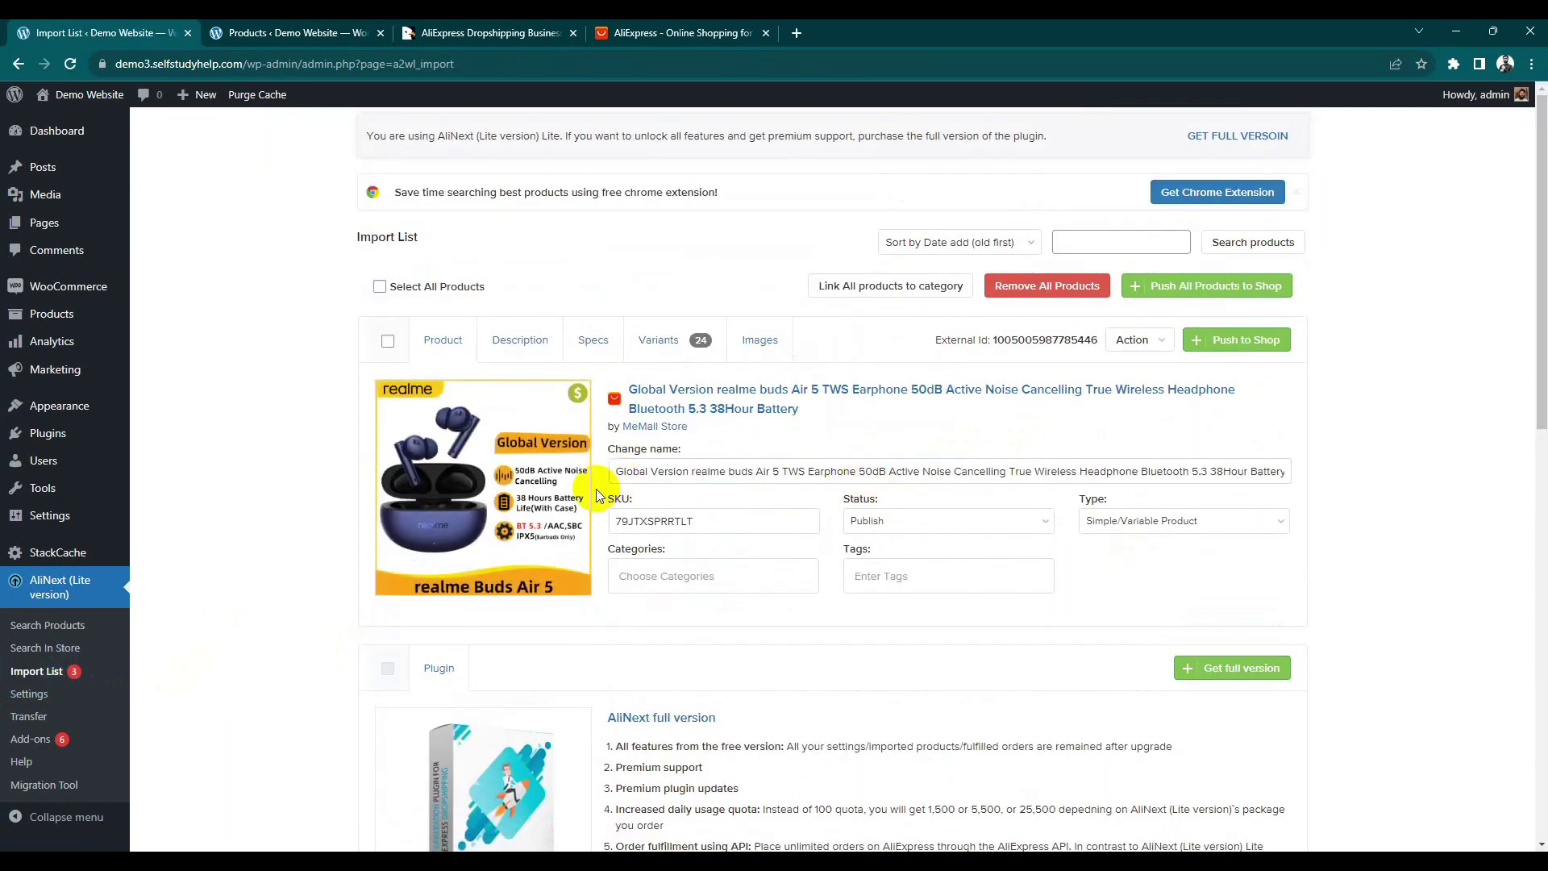
{"action": "scroll", "coordinate": [521, 476], "scroll_direction": "down", "scroll_amount": 6}
{"action": "scroll", "coordinate": [531, 474], "scroll_direction": "up", "scroll_amount": 6}
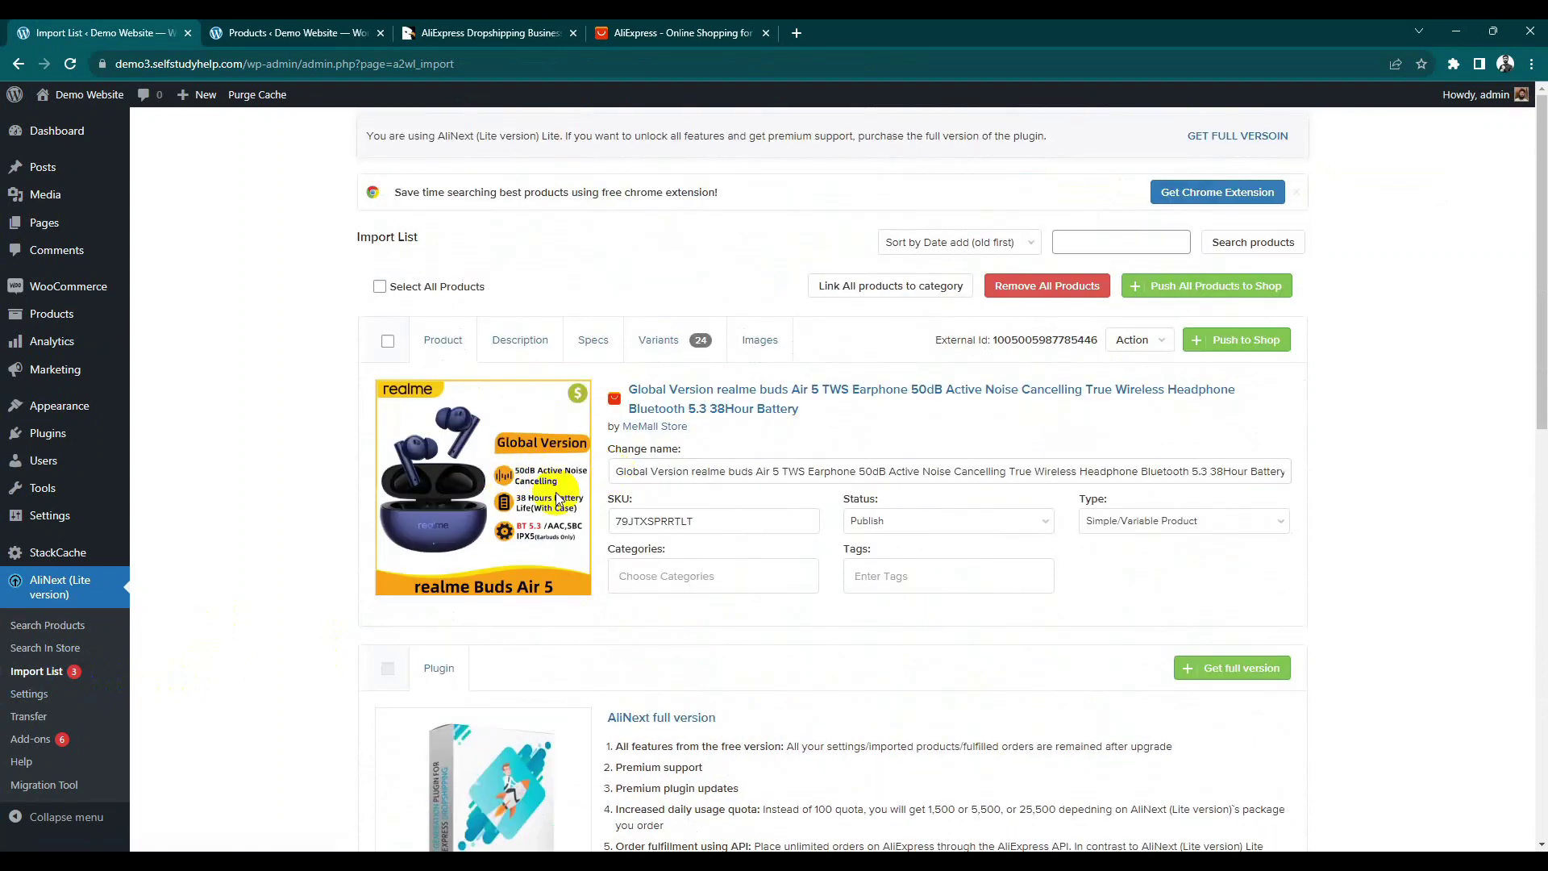
{"action": "scroll", "coordinate": [616, 450], "scroll_direction": "down", "scroll_amount": 3}
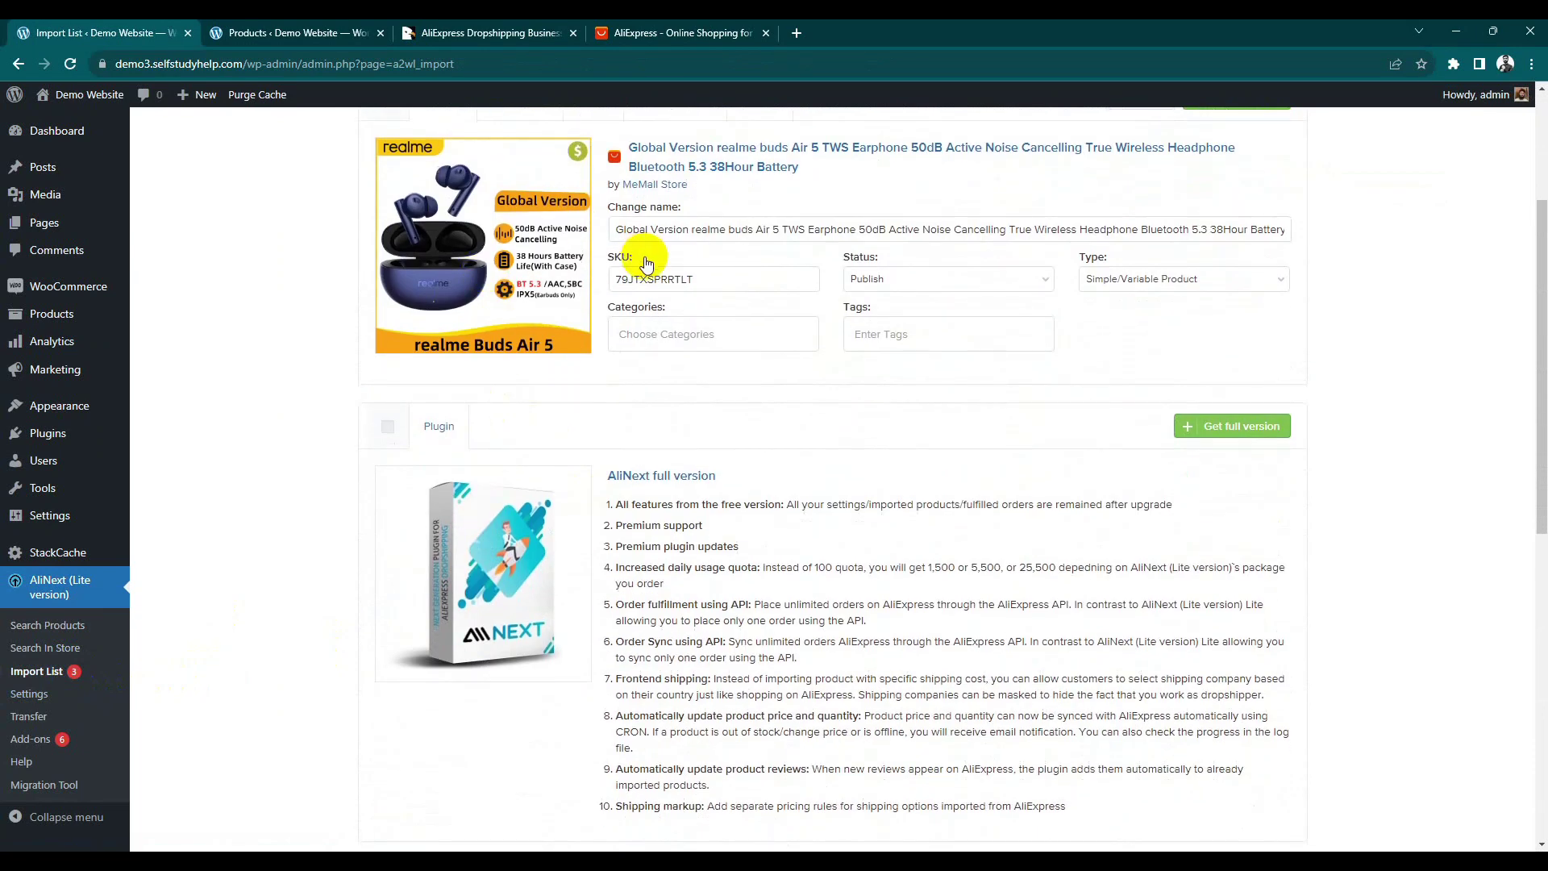
{"action": "scroll", "coordinate": [646, 264], "scroll_direction": "down", "scroll_amount": 9}
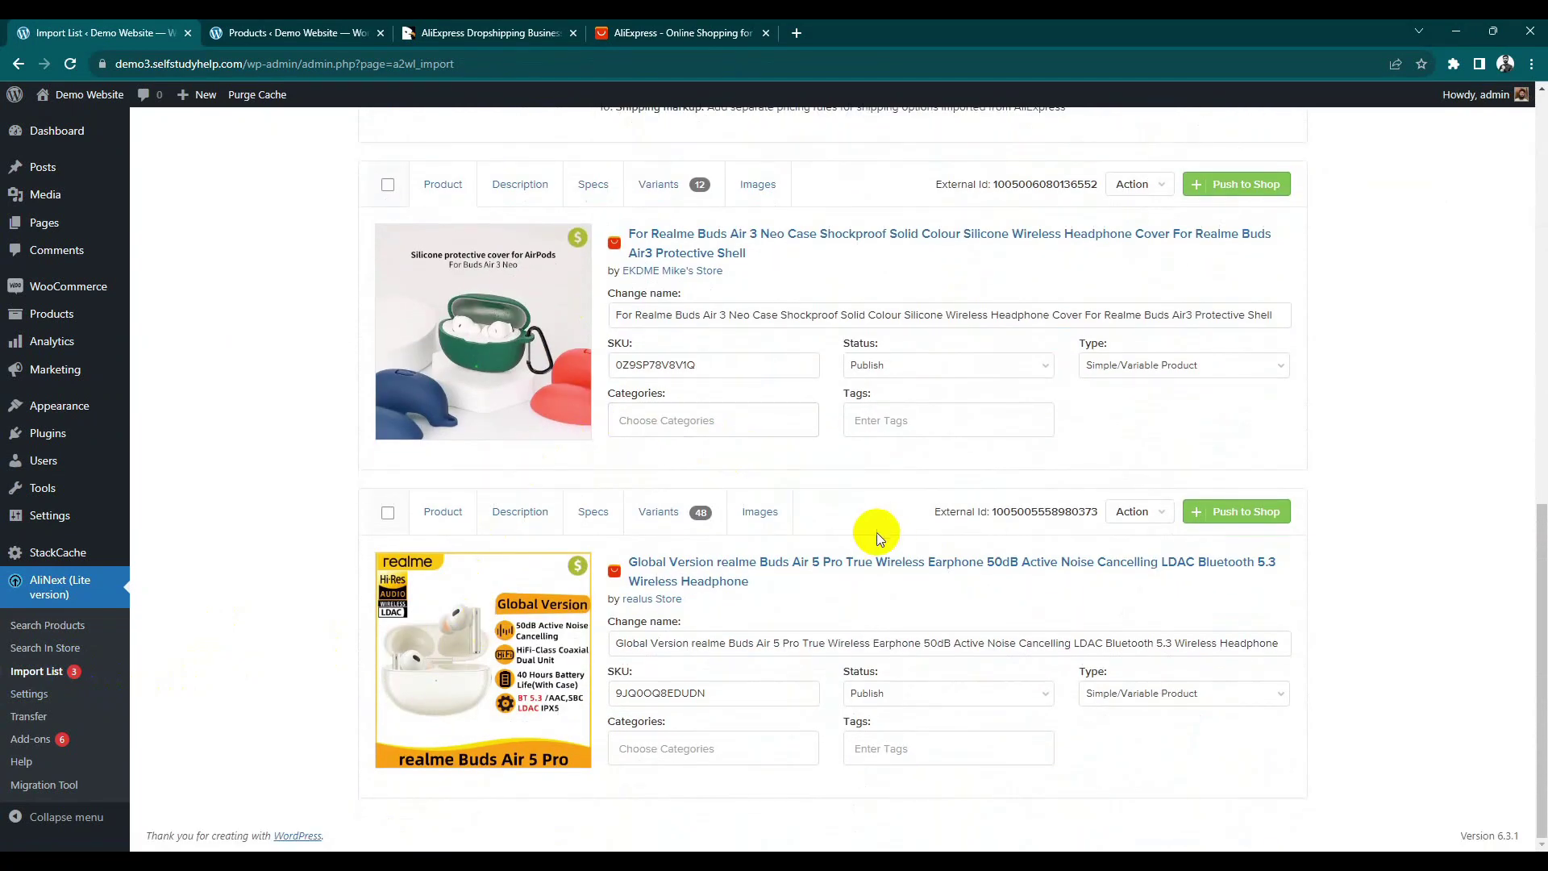
{"action": "scroll", "coordinate": [879, 539], "scroll_direction": "up", "scroll_amount": 12}
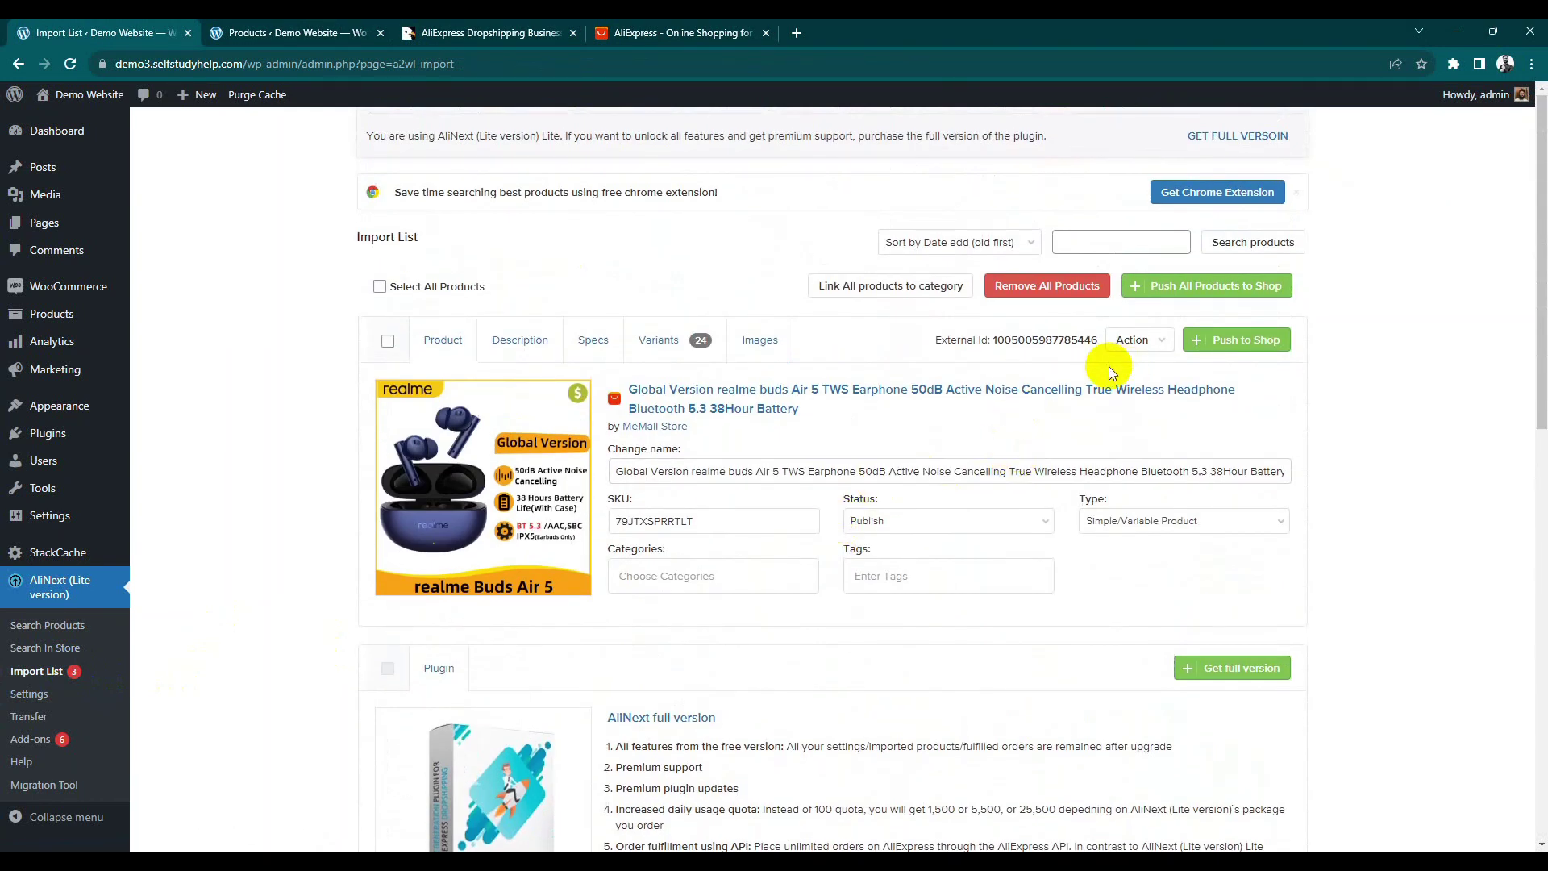
{"action": "left_click", "coordinate": [387, 342]}
{"action": "left_click", "coordinate": [380, 286]}
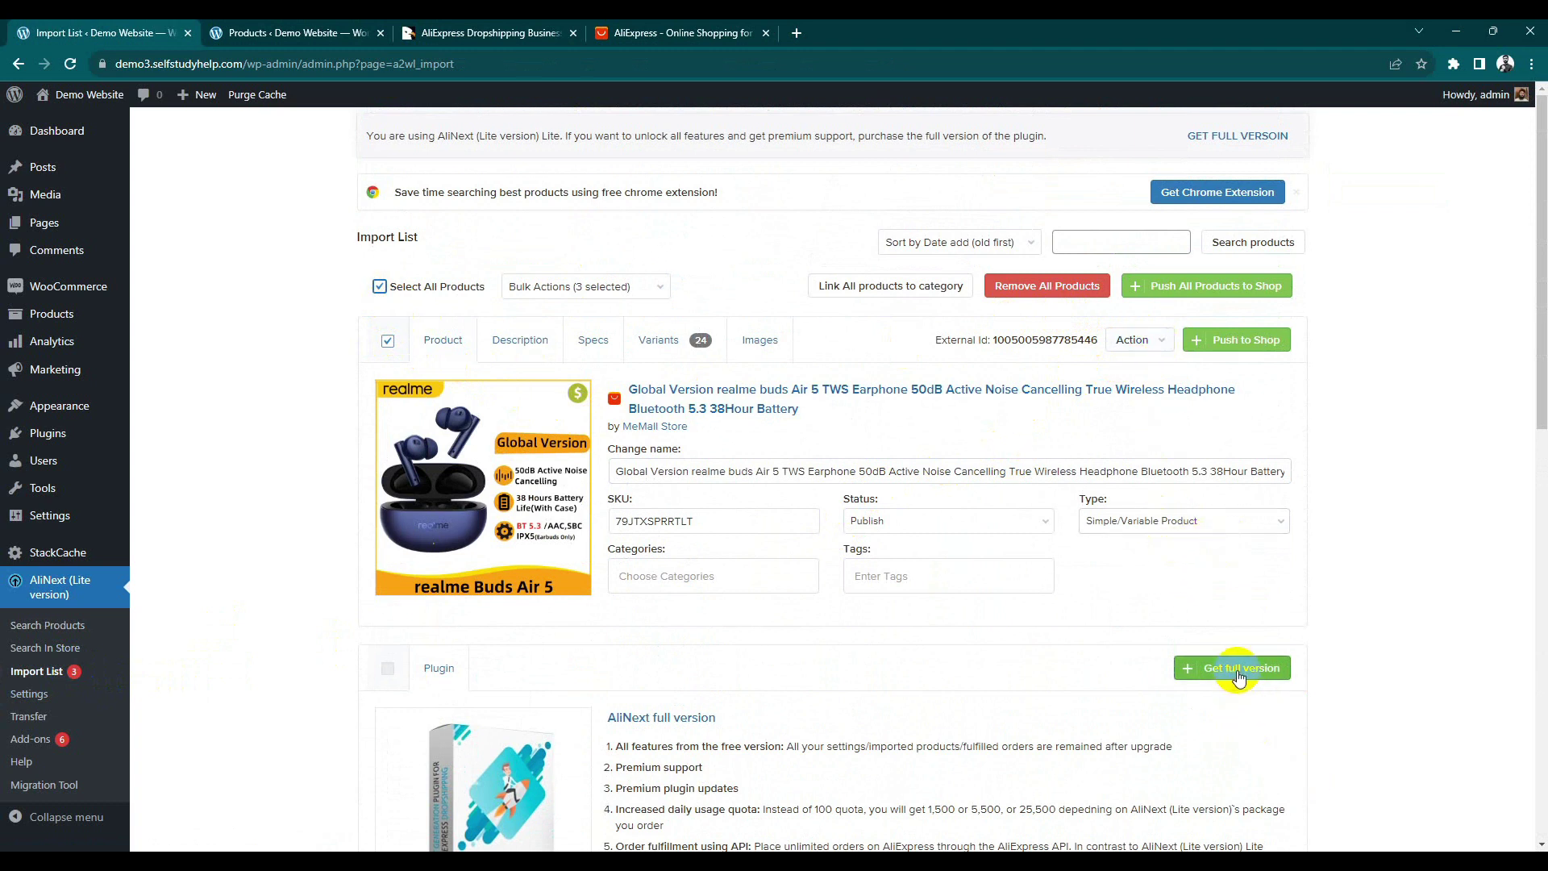
Step: Push all products in the import list to the WooCommerce shop and confirm the request
{"action": "scroll", "coordinate": [905, 657], "scroll_direction": "down", "scroll_amount": 3}
{"action": "scroll", "coordinate": [1107, 421], "scroll_direction": "up", "scroll_amount": 3}
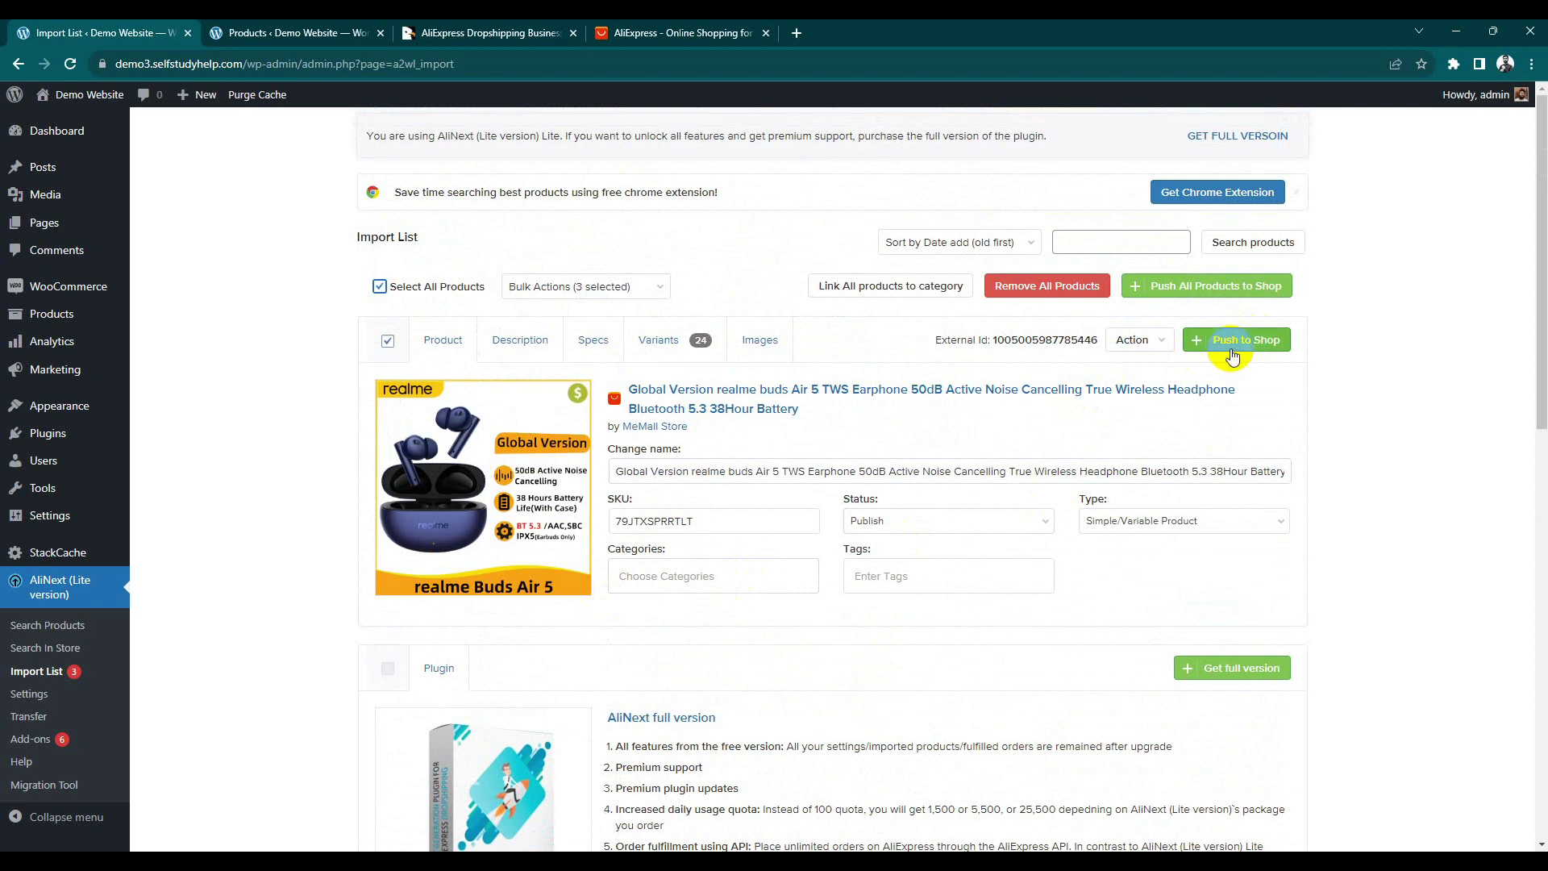
{"action": "left_click", "coordinate": [1227, 297]}
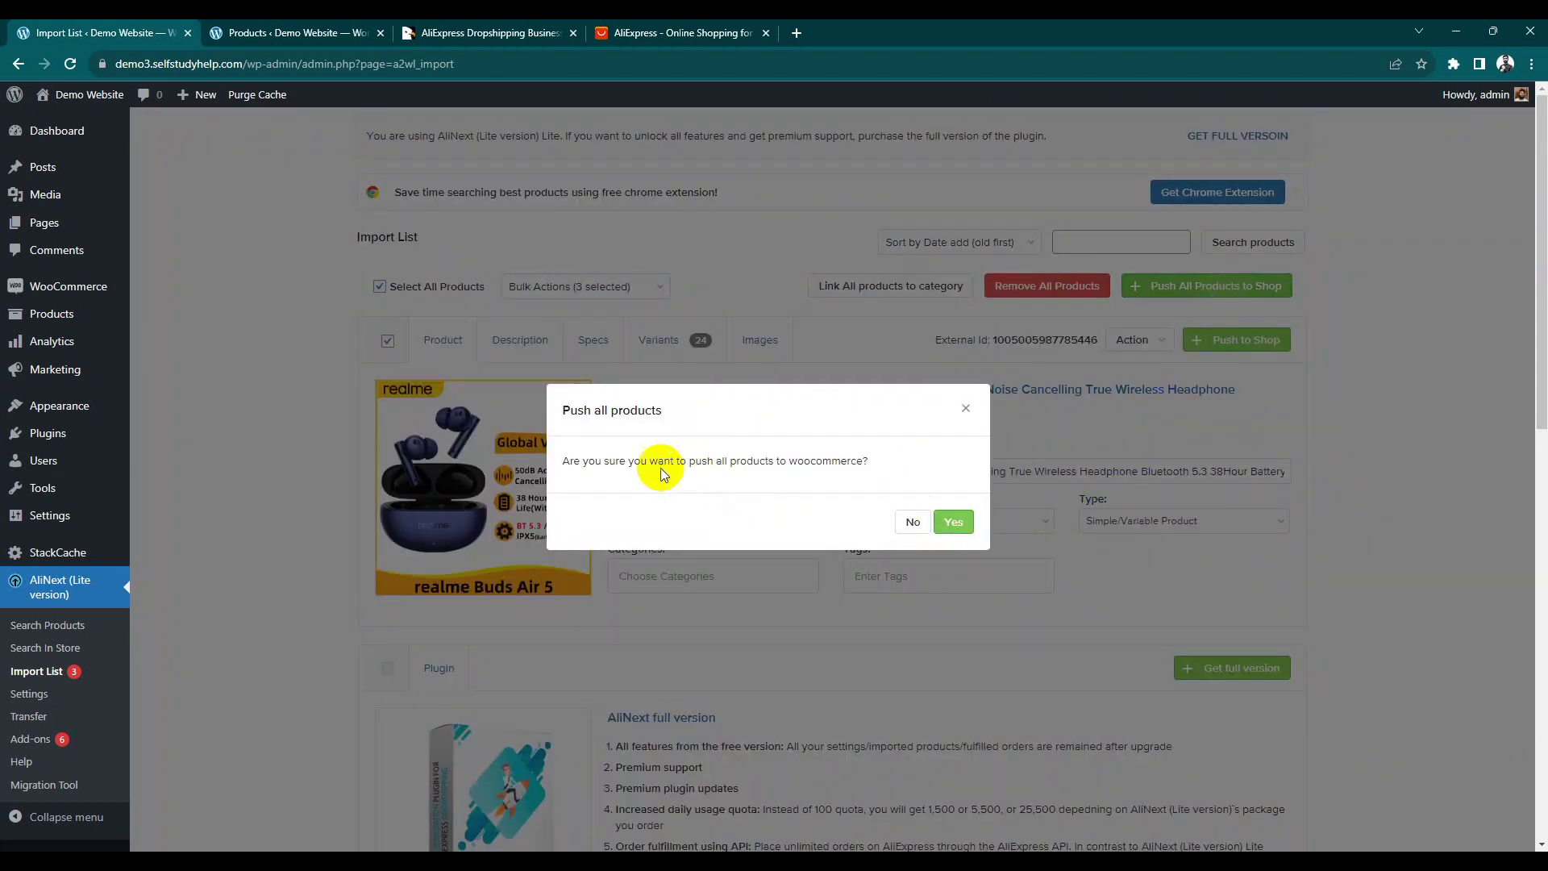
{"action": "left_click", "coordinate": [954, 522]}
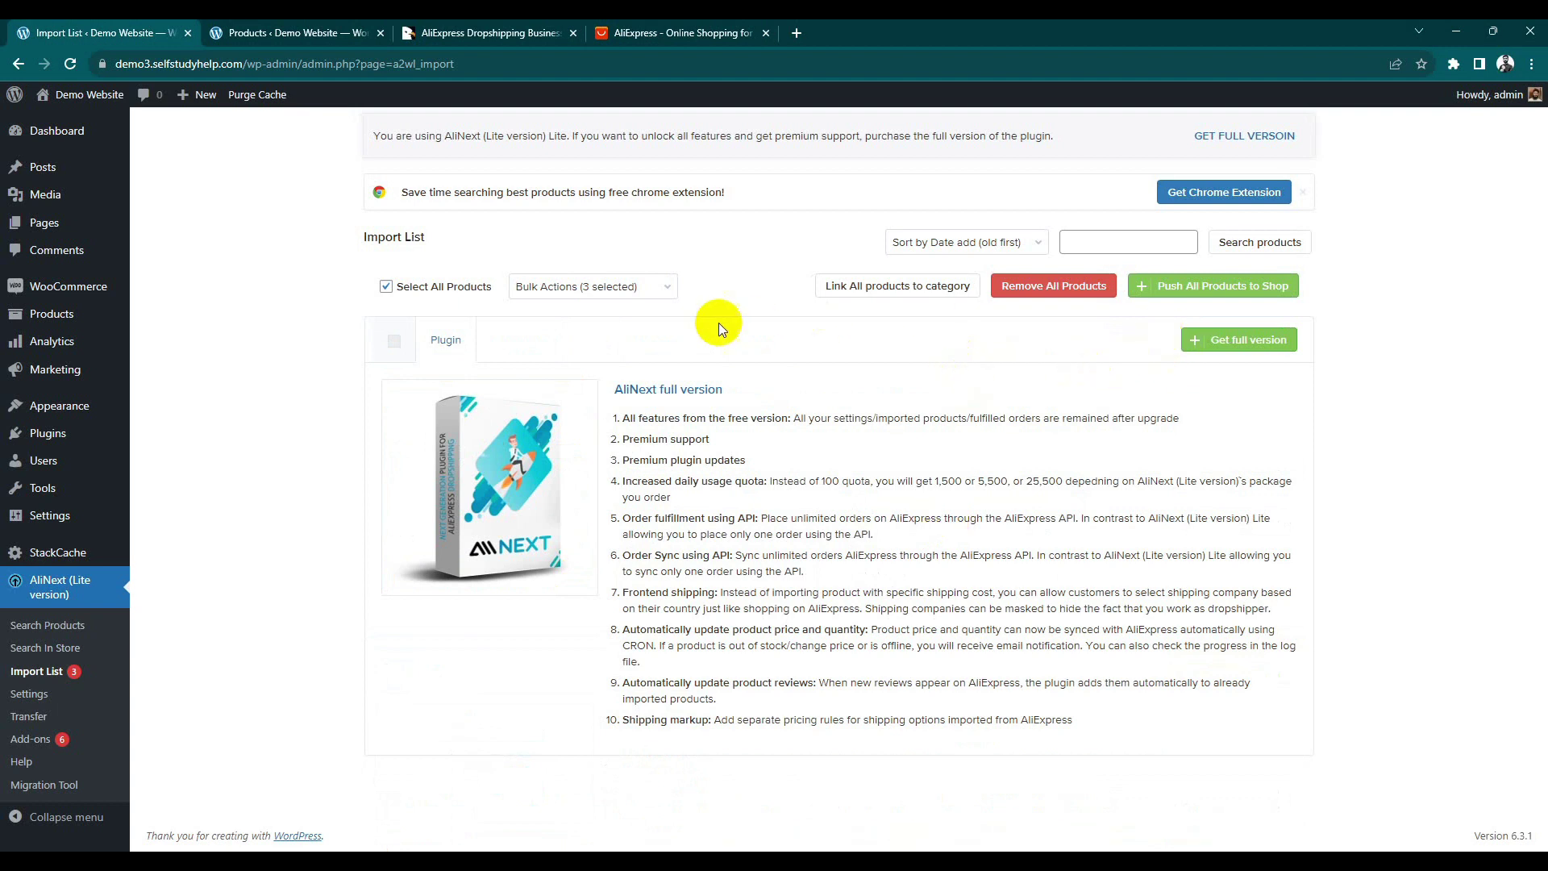
Step: Reload the import list to check whether any products are still waiting there
{"action": "left_click", "coordinate": [622, 288]}
{"action": "left_click", "coordinate": [545, 419]}
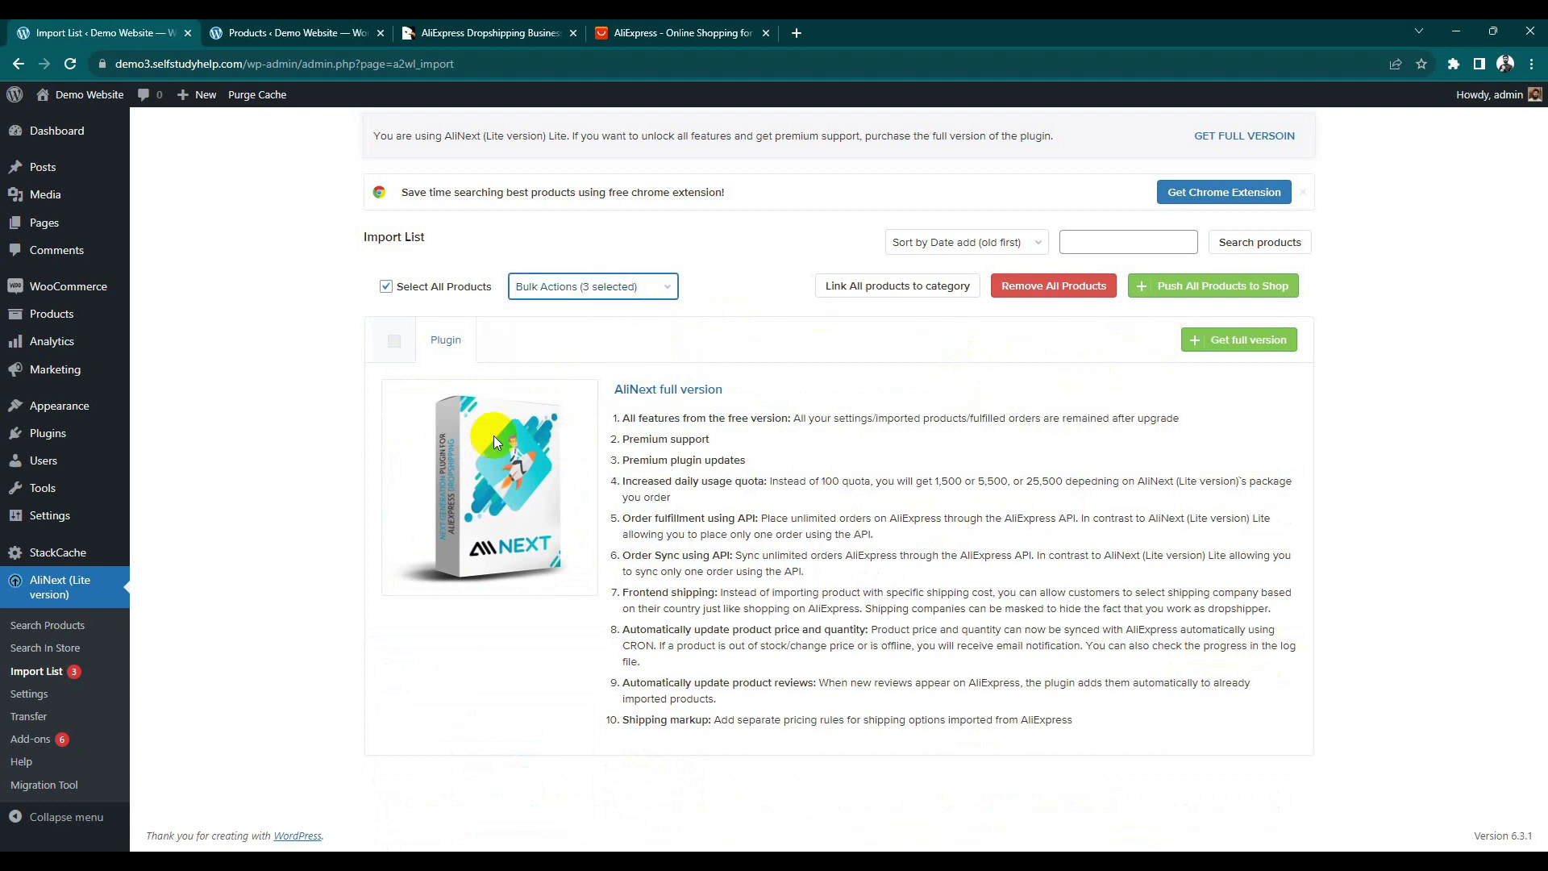
{"action": "left_click", "coordinate": [36, 671]}
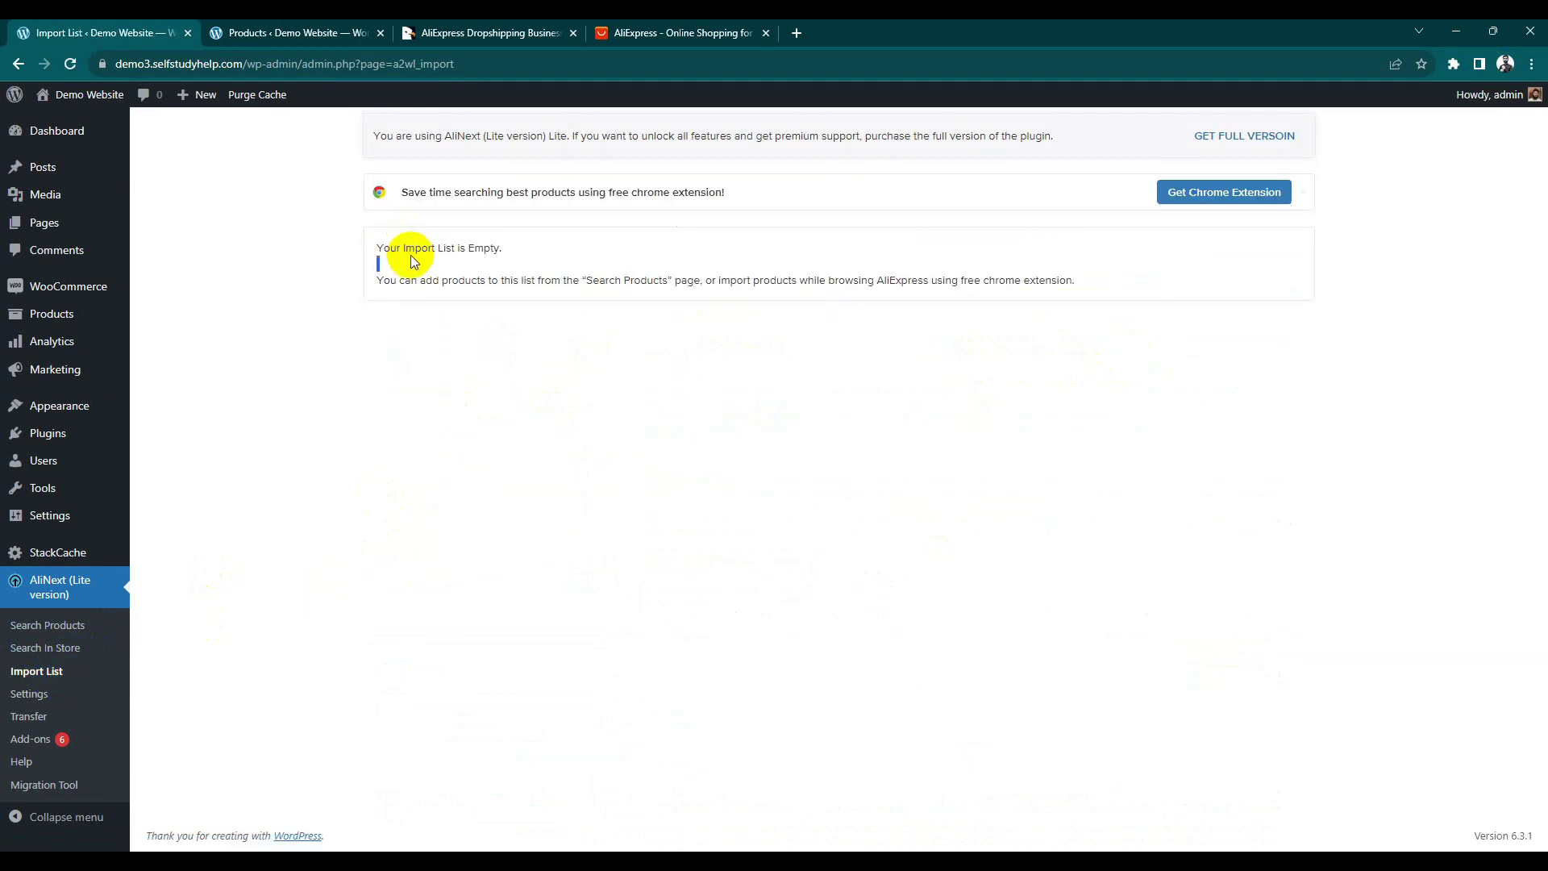
{"action": "double_click", "coordinate": [408, 280]}
Step: Reload the WooCommerce product list to check for the products pushed from AliNext
{"action": "left_click", "coordinate": [259, 33]}
{"action": "left_click", "coordinate": [257, 62]}
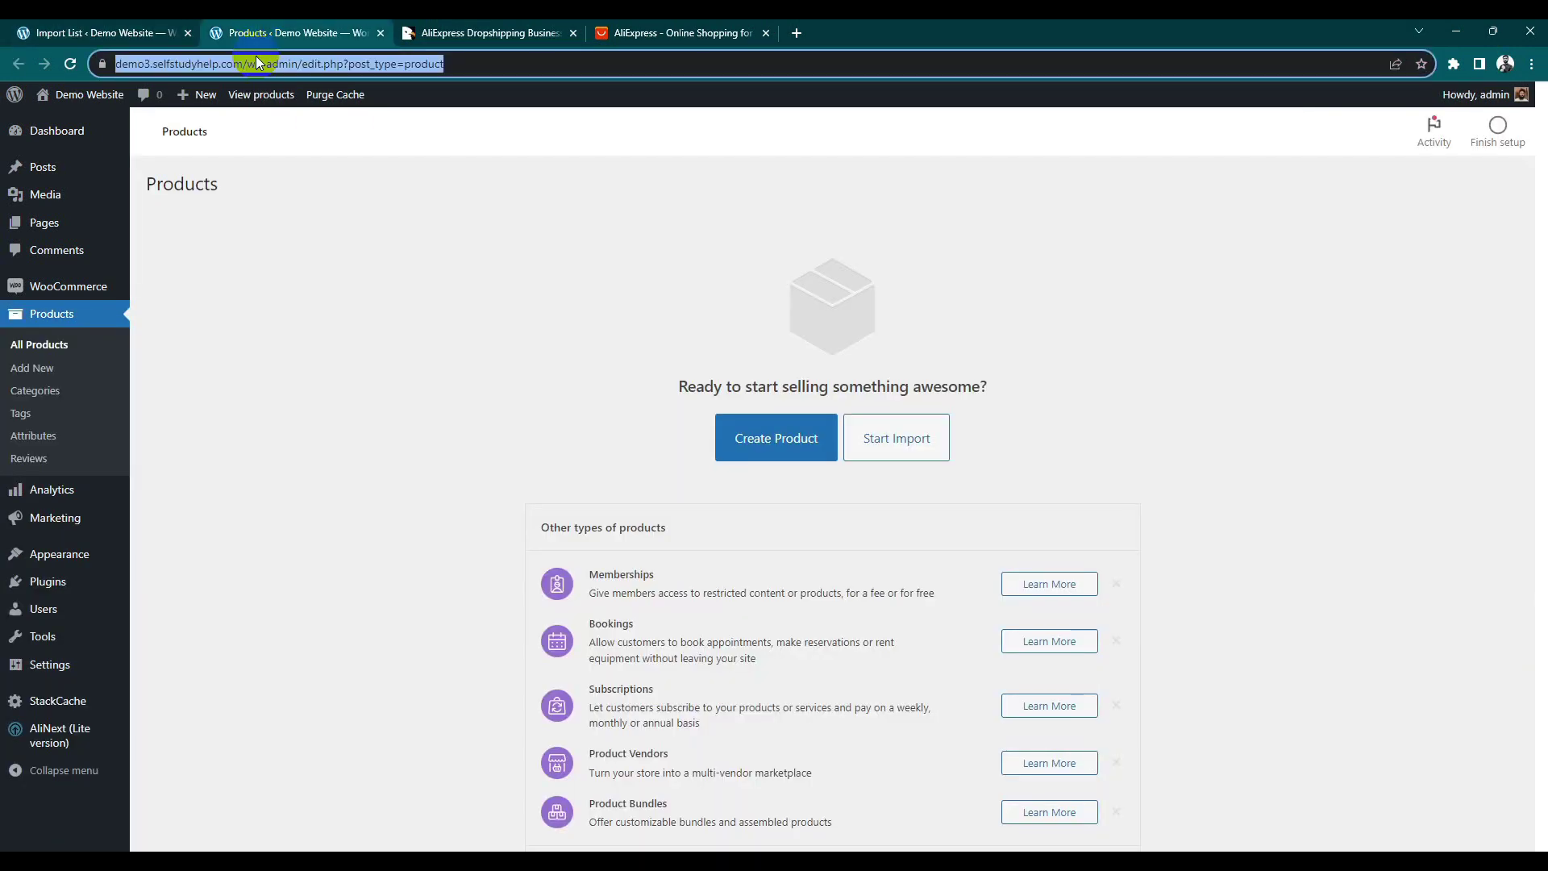
{"action": "key", "text": "Return"}
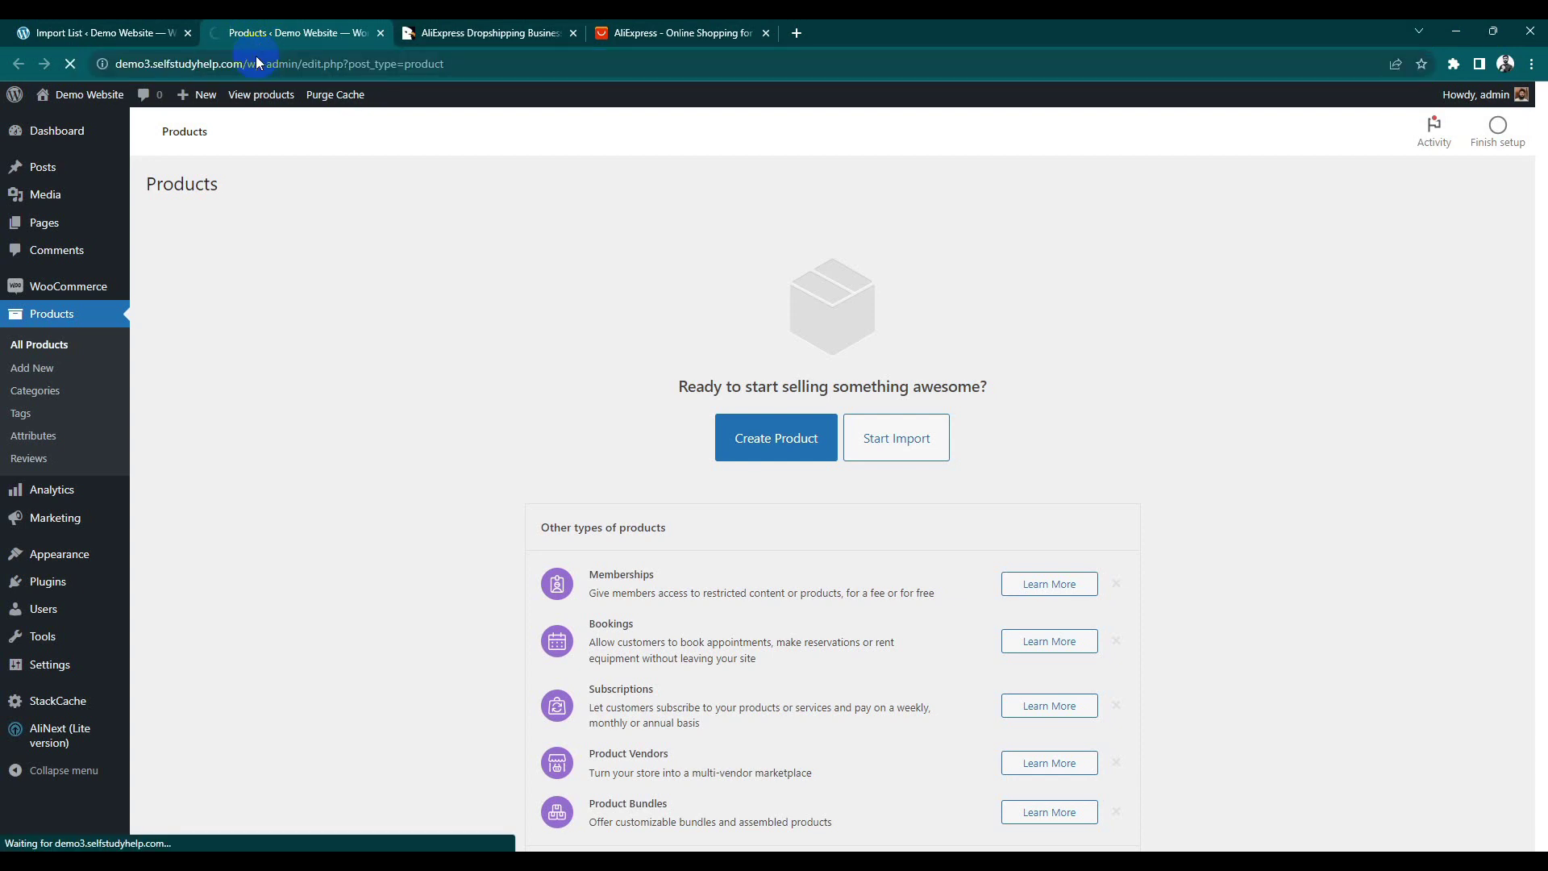
{"action": "mouse_move", "coordinate": [395, 375]}
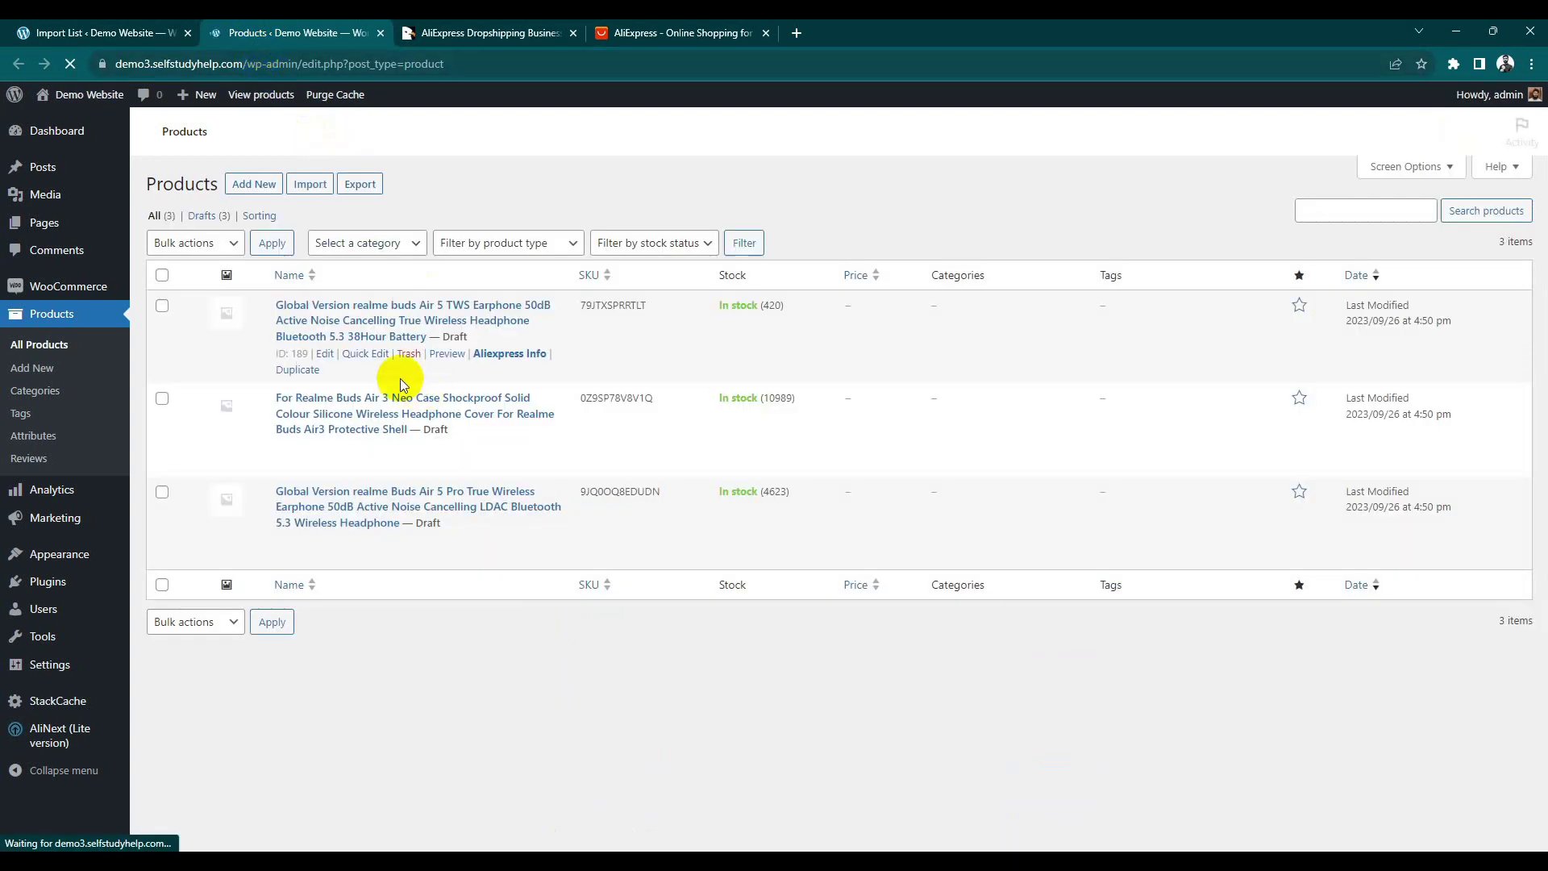
Step: Preview the realme buds Air 5 TWS Earphone product in a new browser tab and examine its image, stock status and additional information
{"action": "middle_click", "coordinate": [445, 355]}
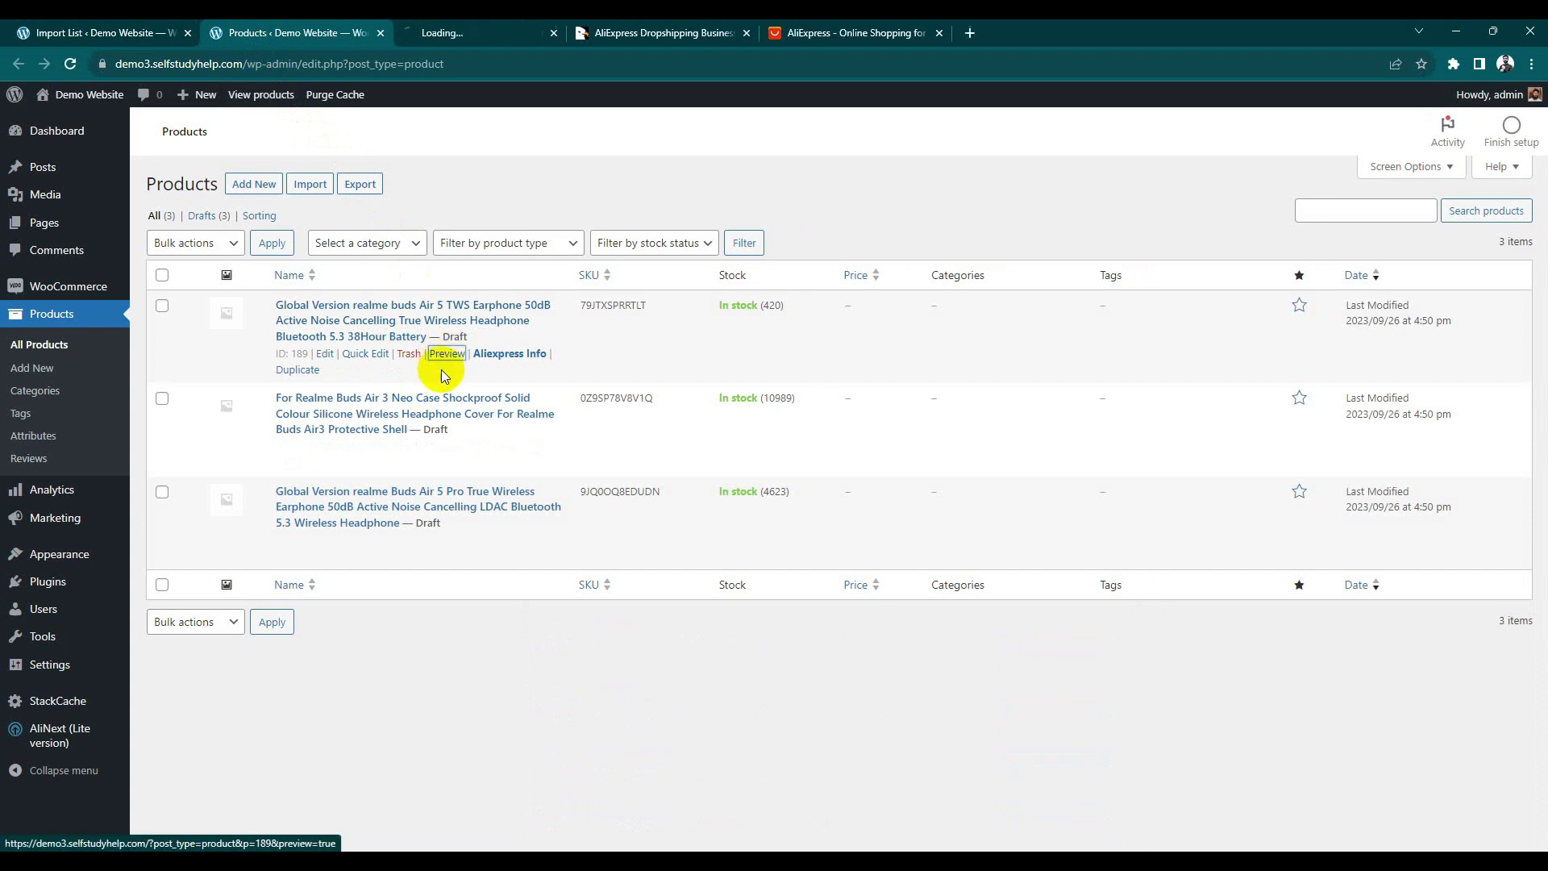
{"action": "left_click", "coordinate": [499, 30]}
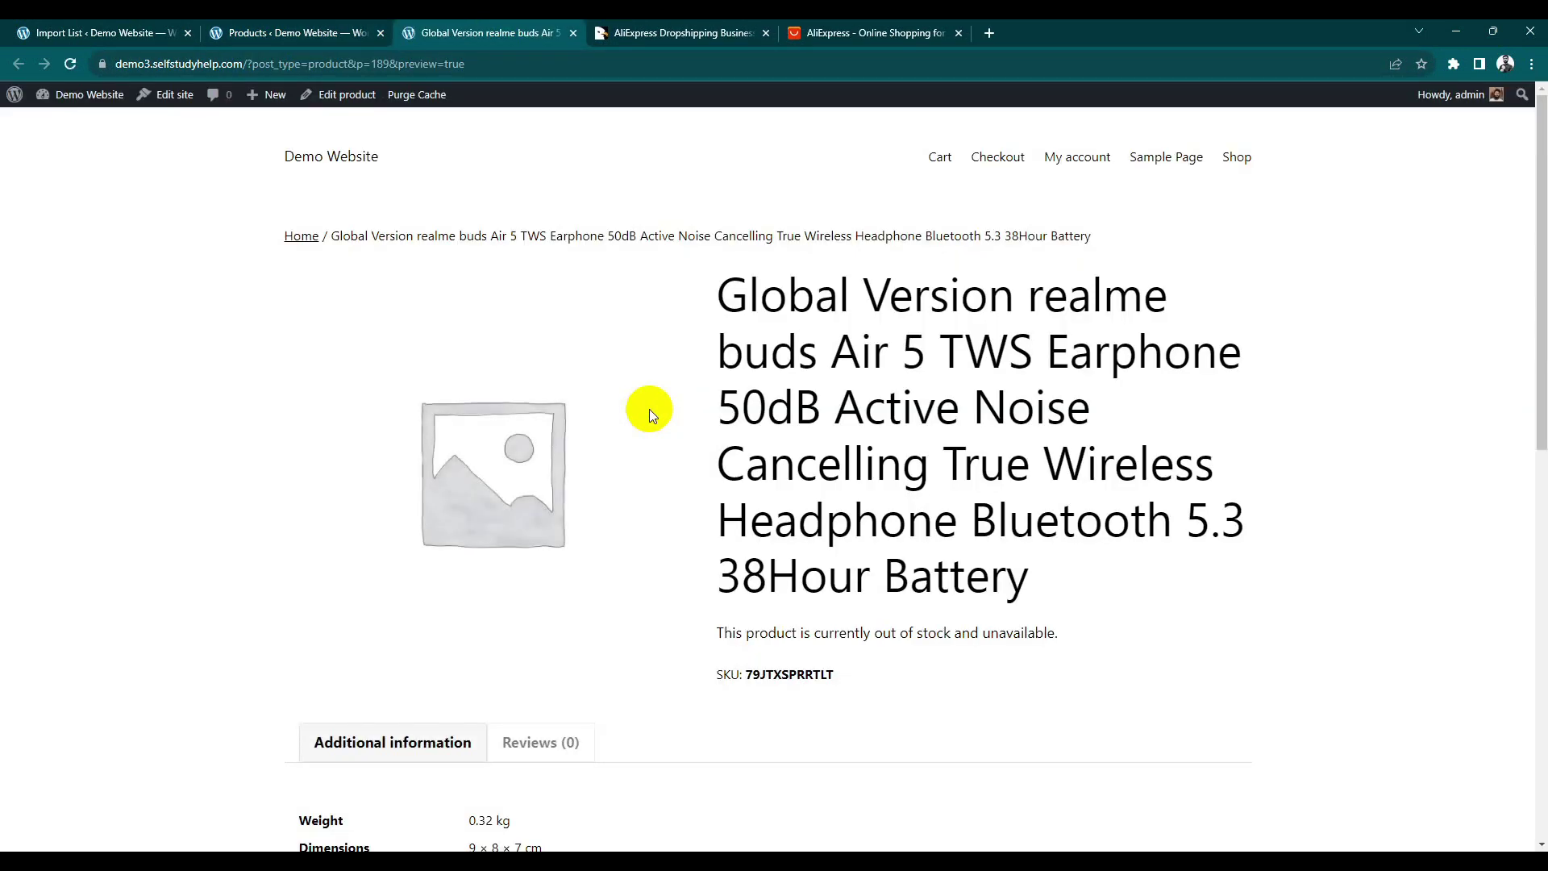
{"action": "scroll", "coordinate": [650, 409], "scroll_direction": "down", "scroll_amount": 5}
{"action": "scroll", "coordinate": [650, 408], "scroll_direction": "down", "scroll_amount": 5}
{"action": "scroll", "coordinate": [651, 416], "scroll_direction": "up", "scroll_amount": 10}
{"action": "scroll", "coordinate": [710, 387], "scroll_direction": "down", "scroll_amount": 2}
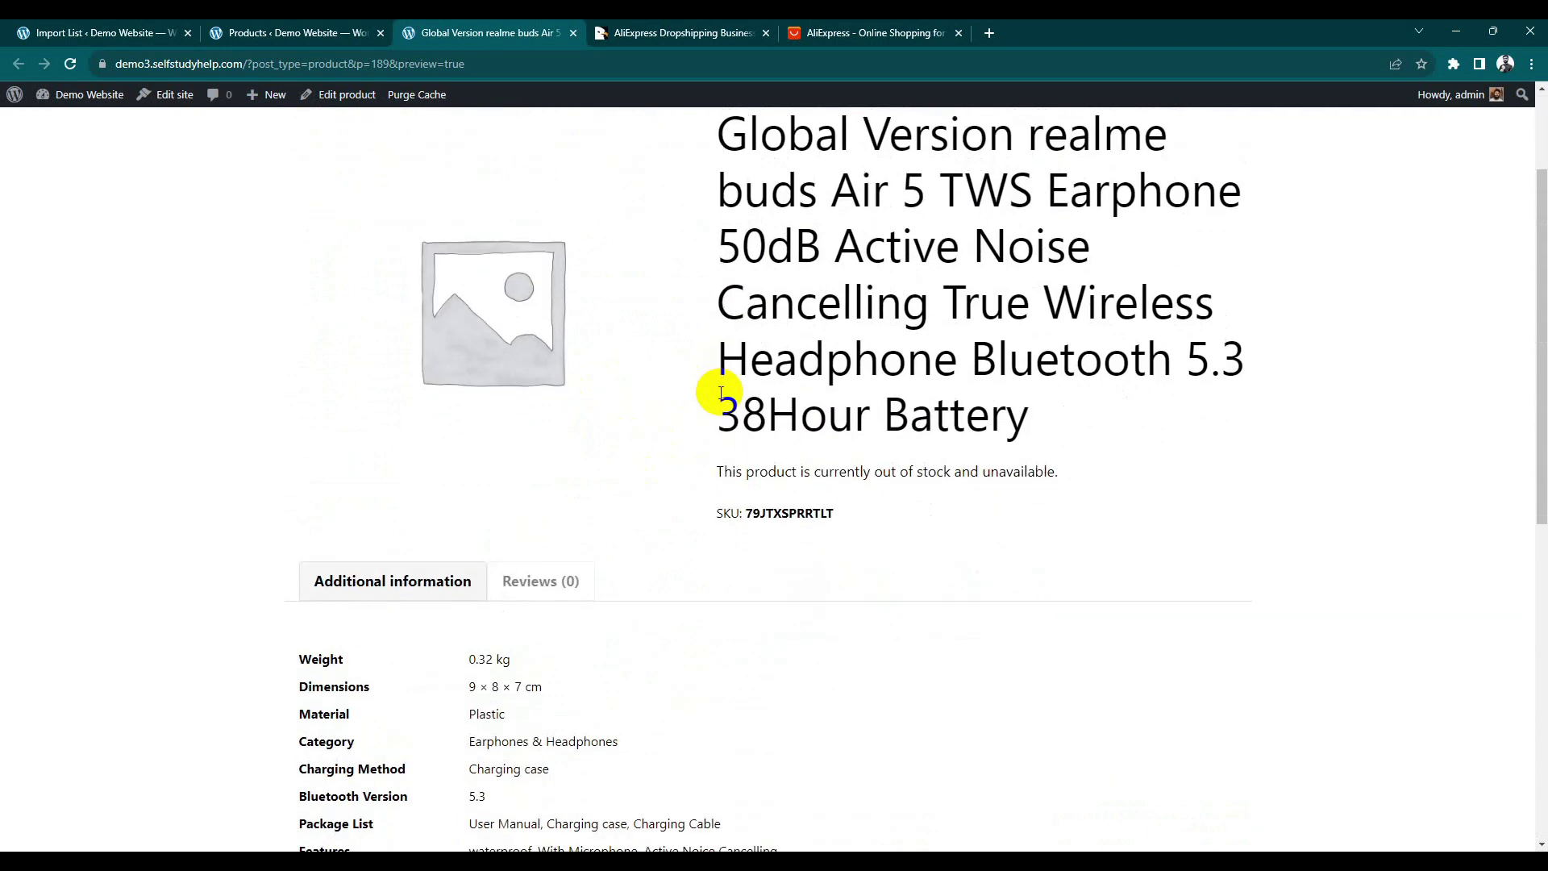
Step: Reload the list of all products and check the media library for imported product images
{"action": "left_click", "coordinate": [258, 32]}
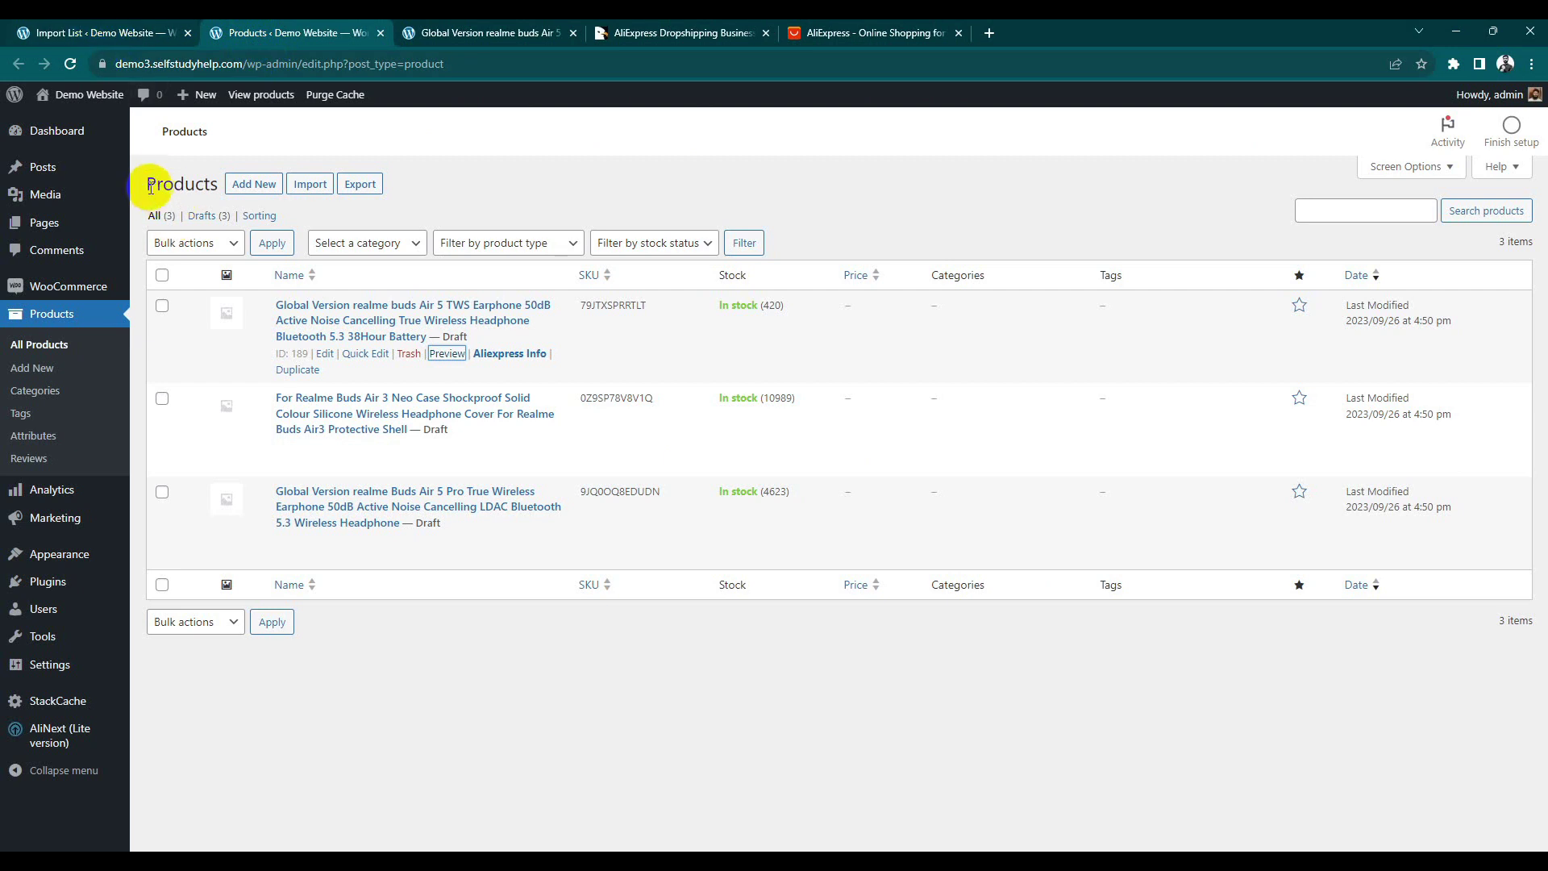
{"action": "left_click", "coordinate": [162, 218]}
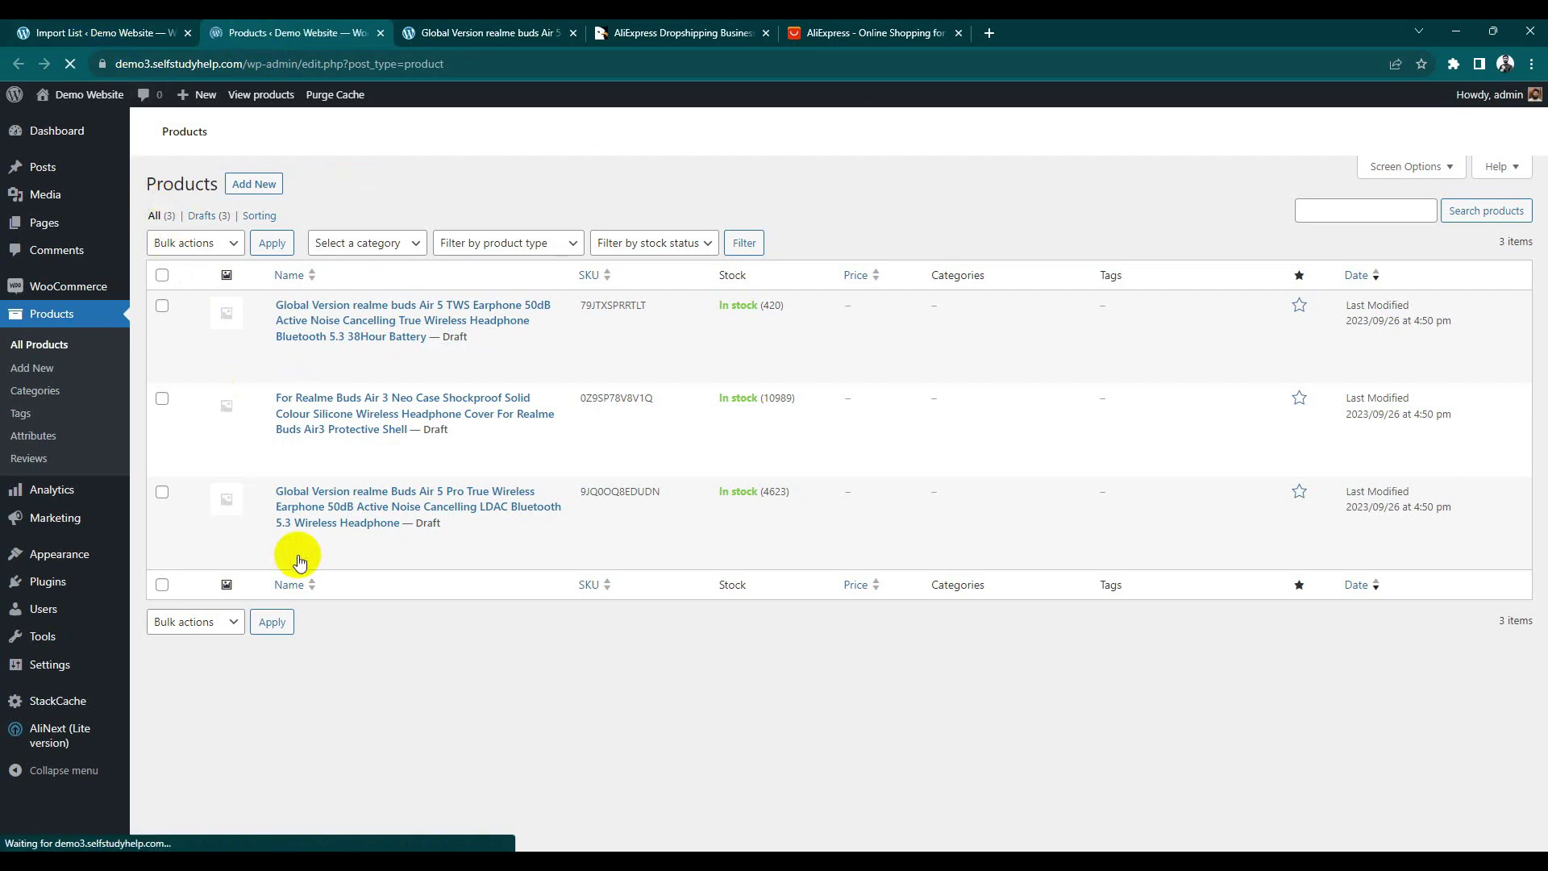
{"action": "left_click", "coordinate": [40, 208]}
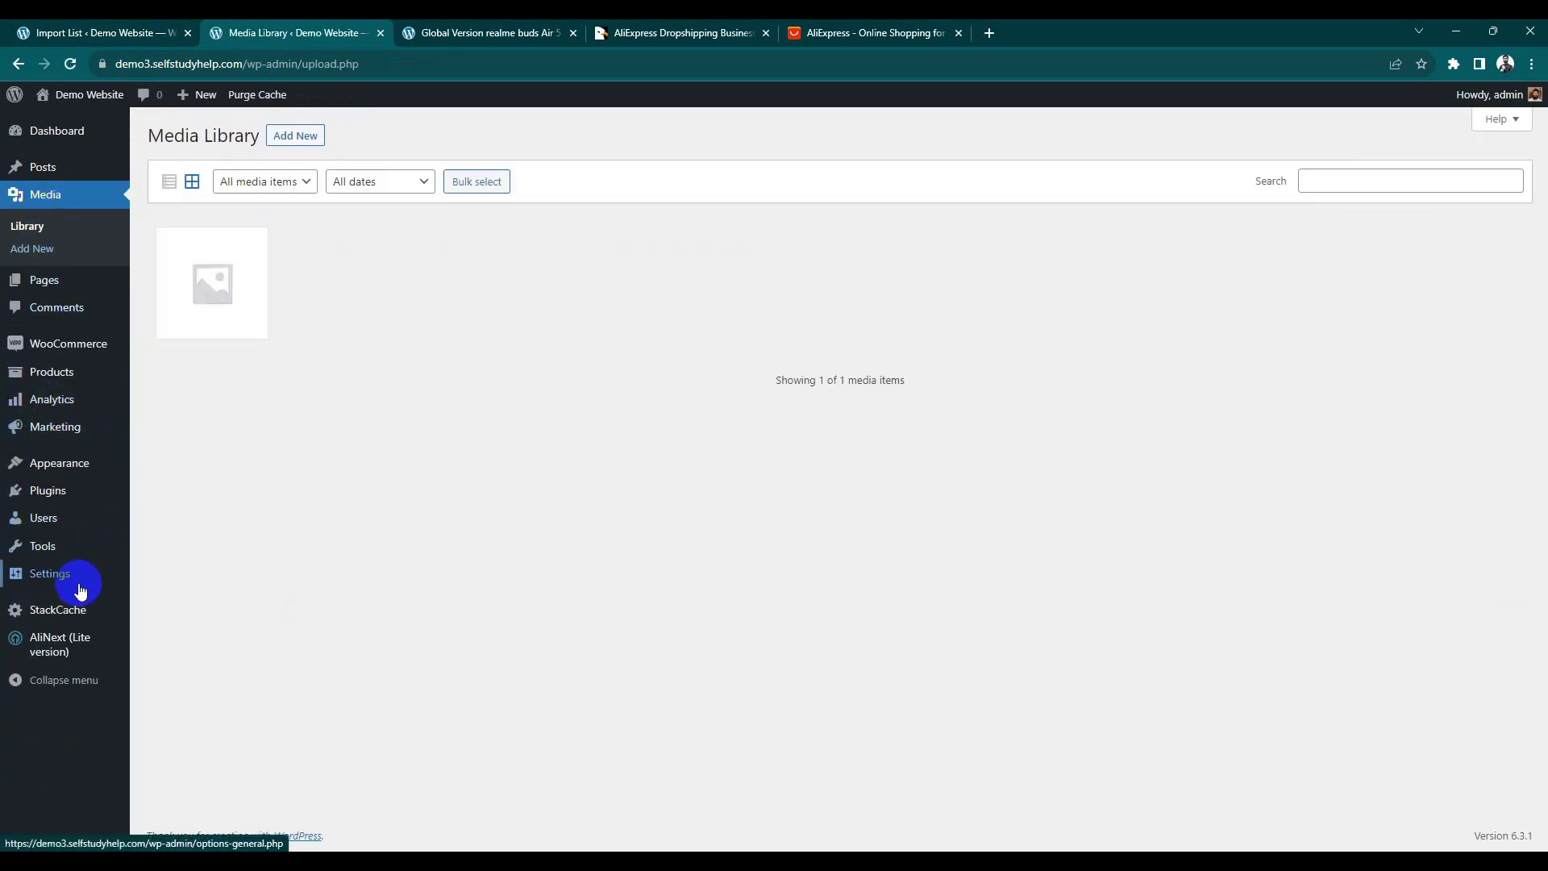
Step: Open AliNext's import list to check for products still waiting to be imported
{"action": "mouse_move", "coordinate": [78, 587]}
{"action": "mouse_move", "coordinate": [69, 637]}
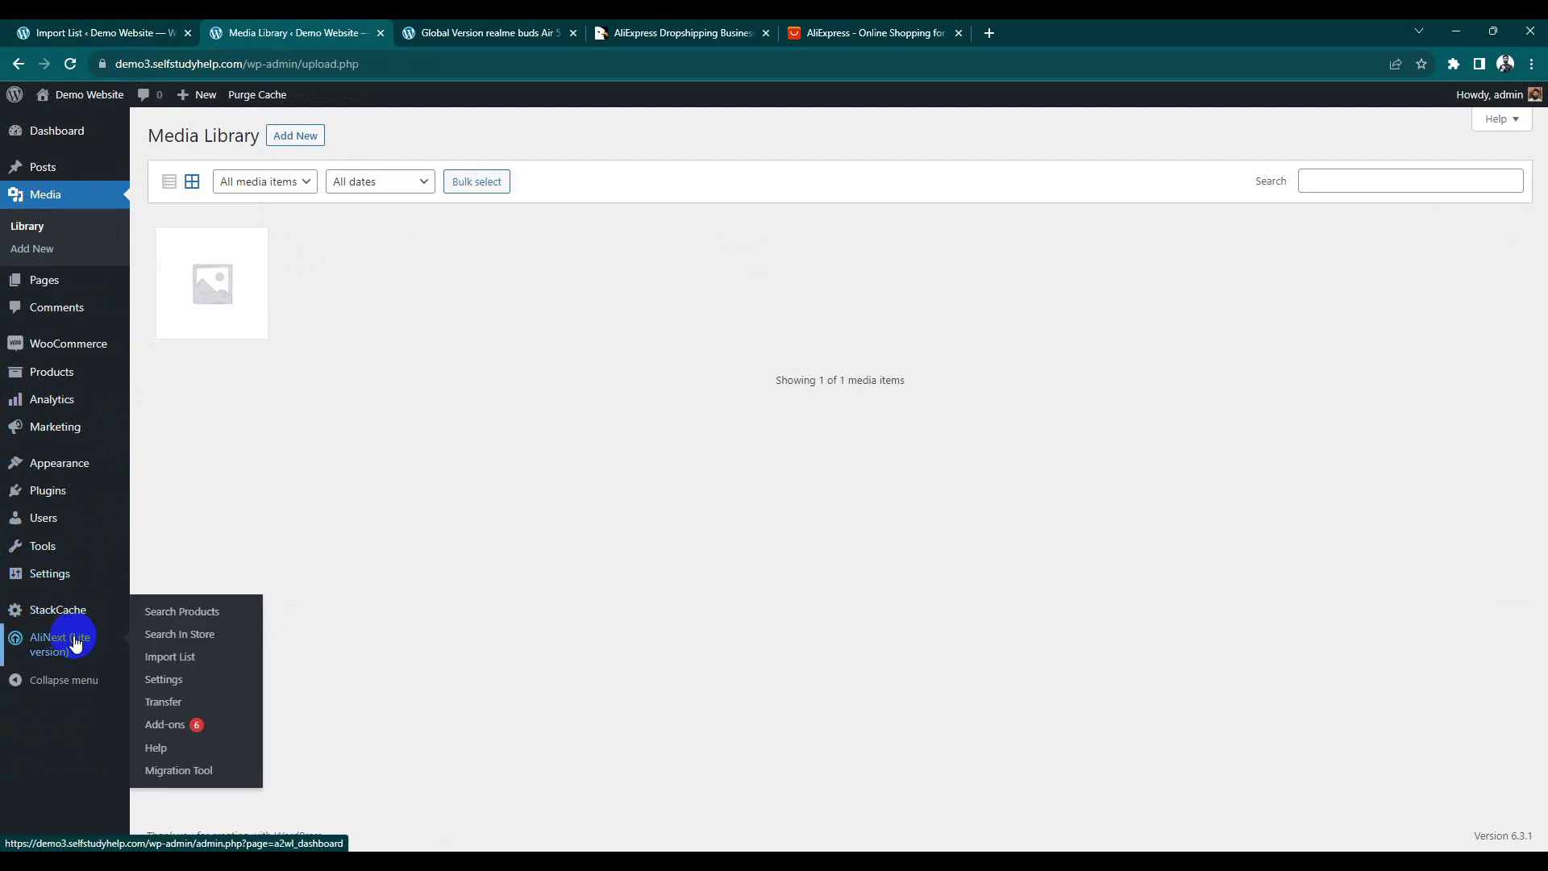
{"action": "left_click", "coordinate": [165, 658]}
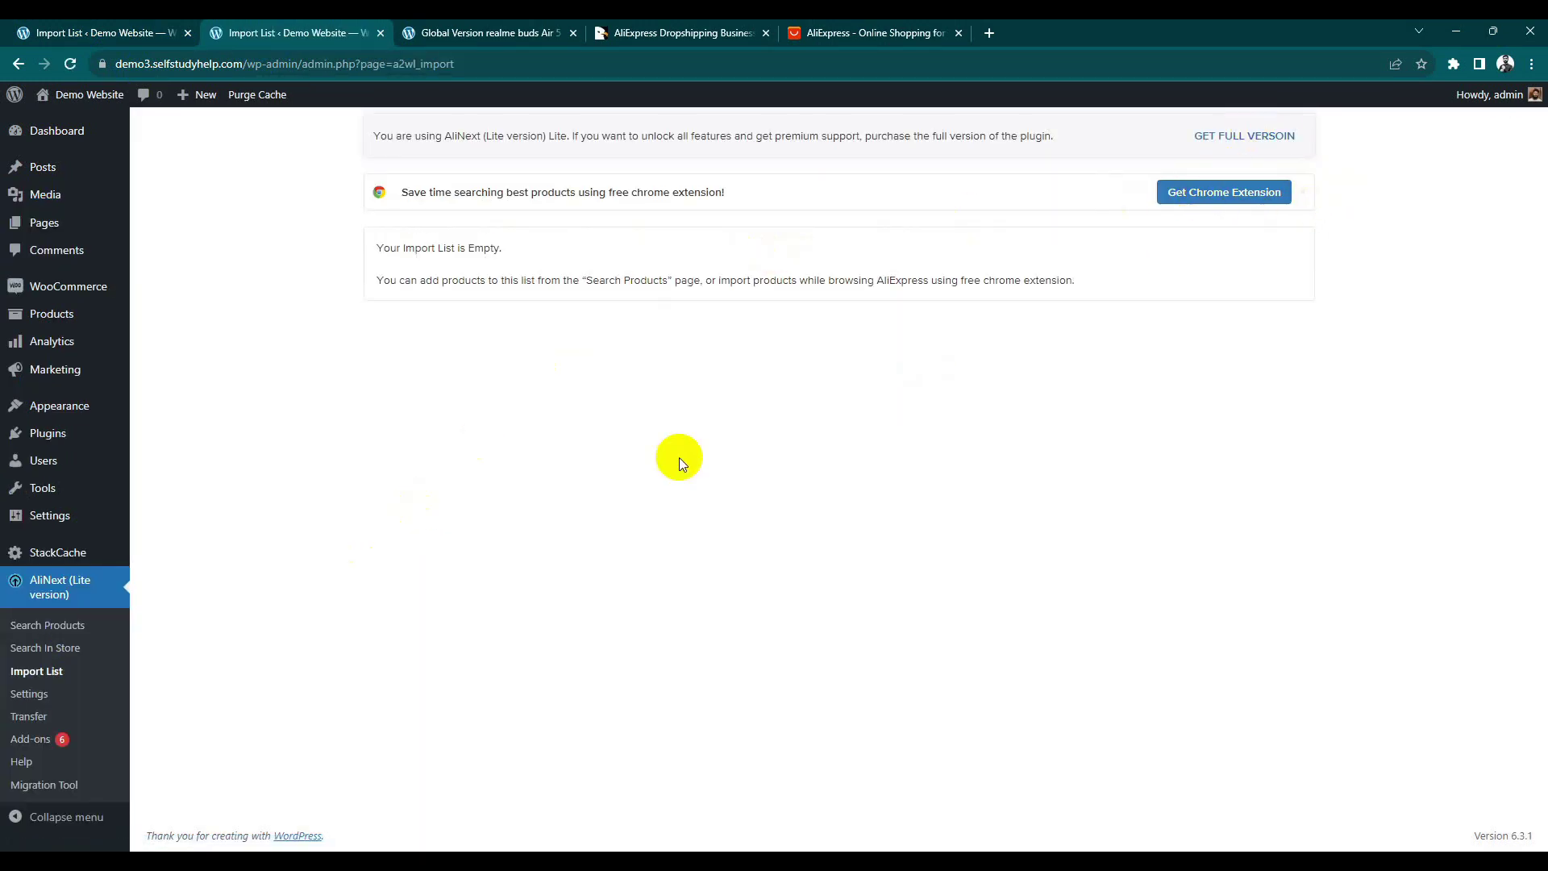
Step: Review AliNext's common and account settings, and examine the global pricing rule options for product cost
{"action": "left_click", "coordinate": [58, 696]}
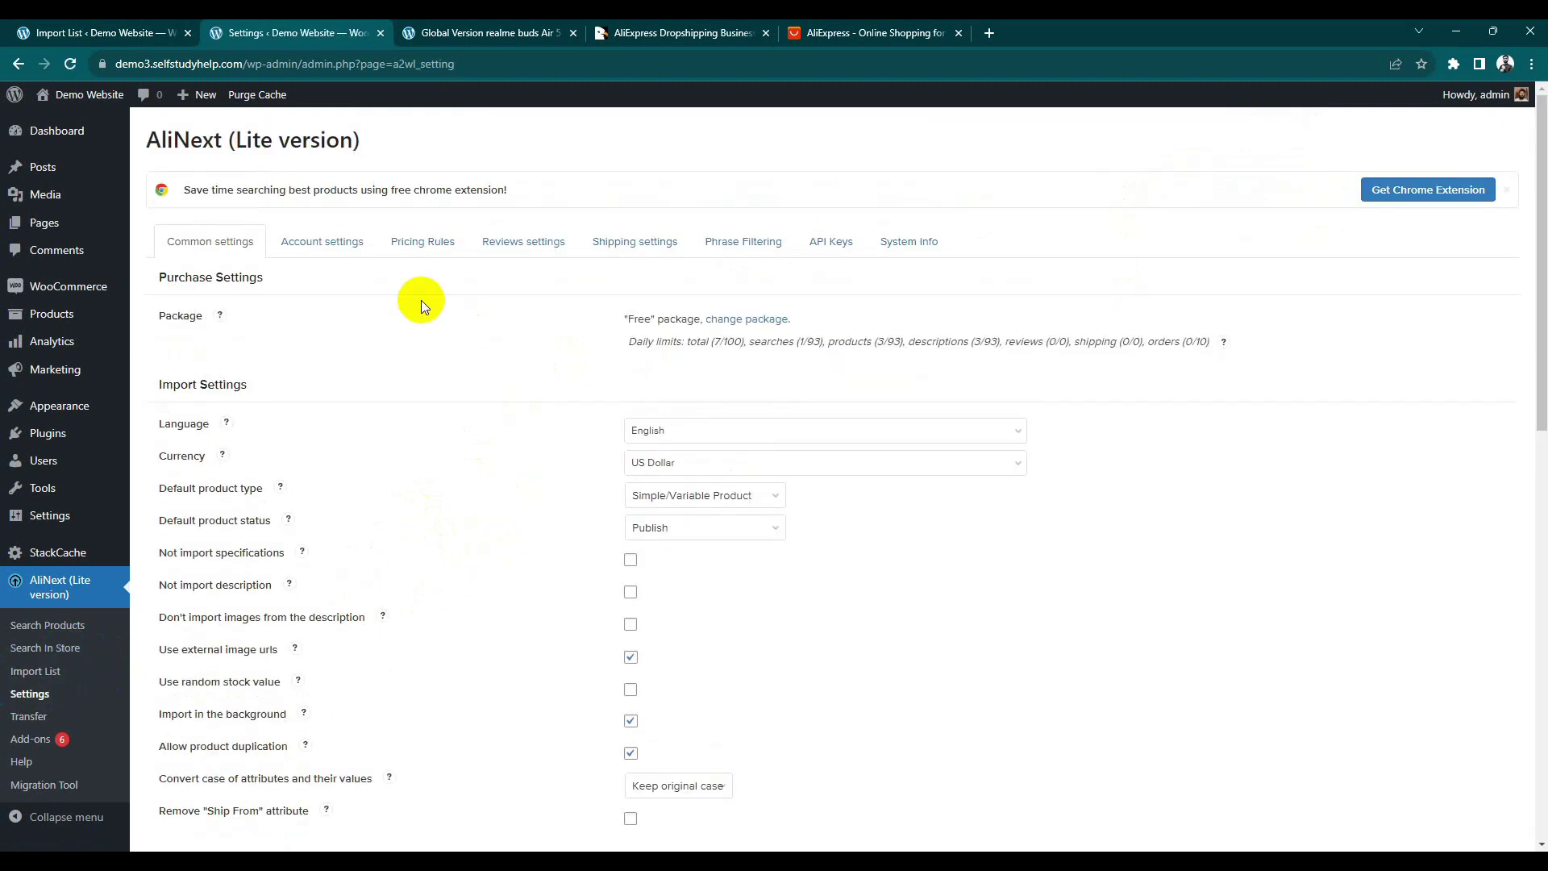
{"action": "left_click", "coordinate": [345, 246]}
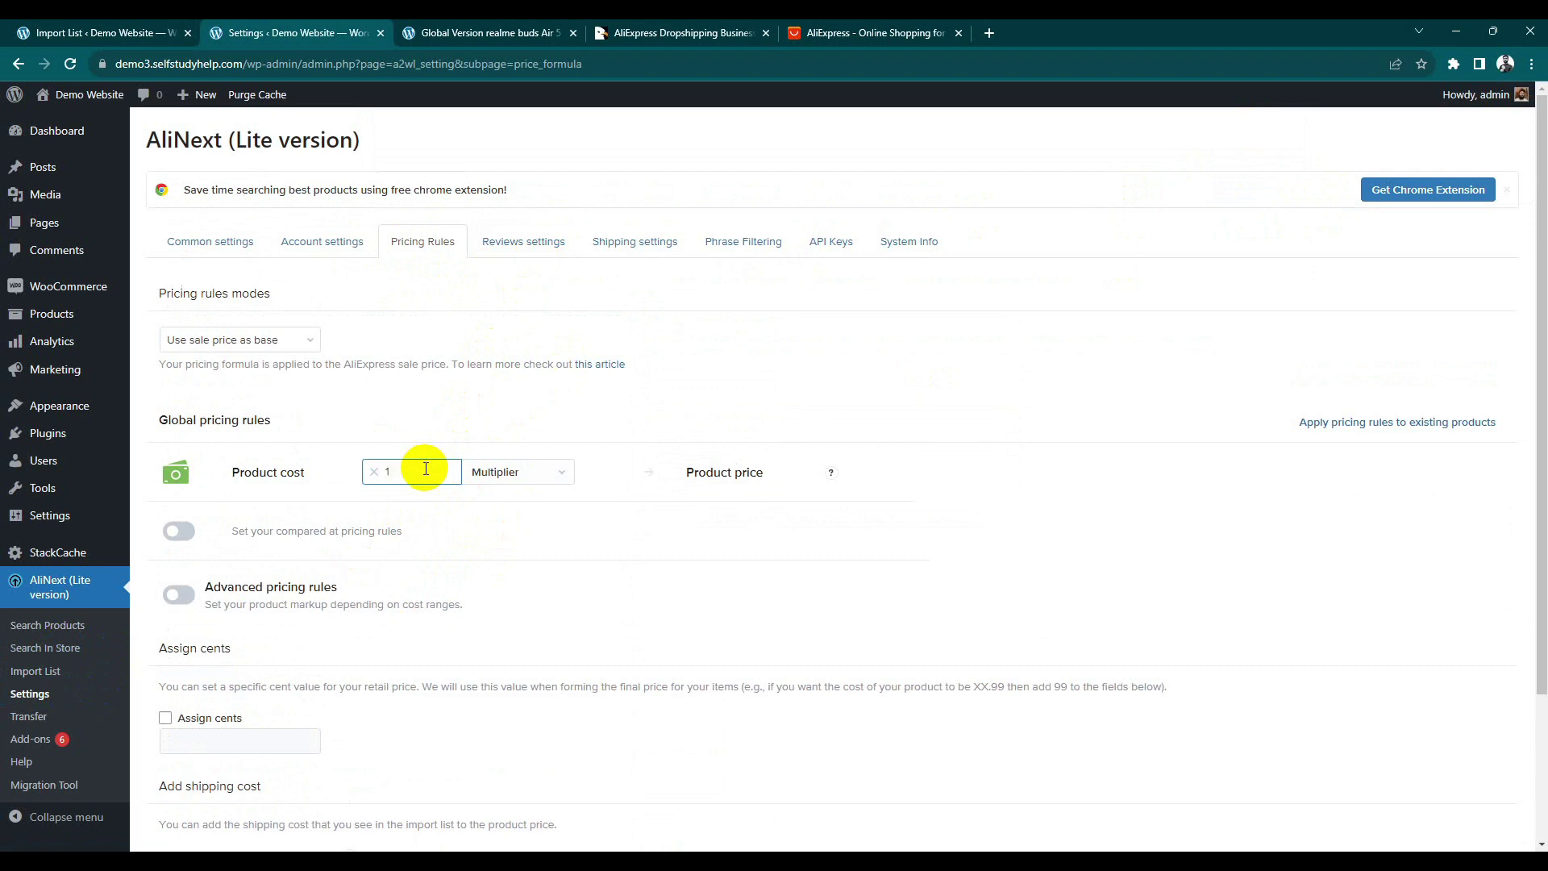
{"action": "left_click", "coordinate": [544, 479]}
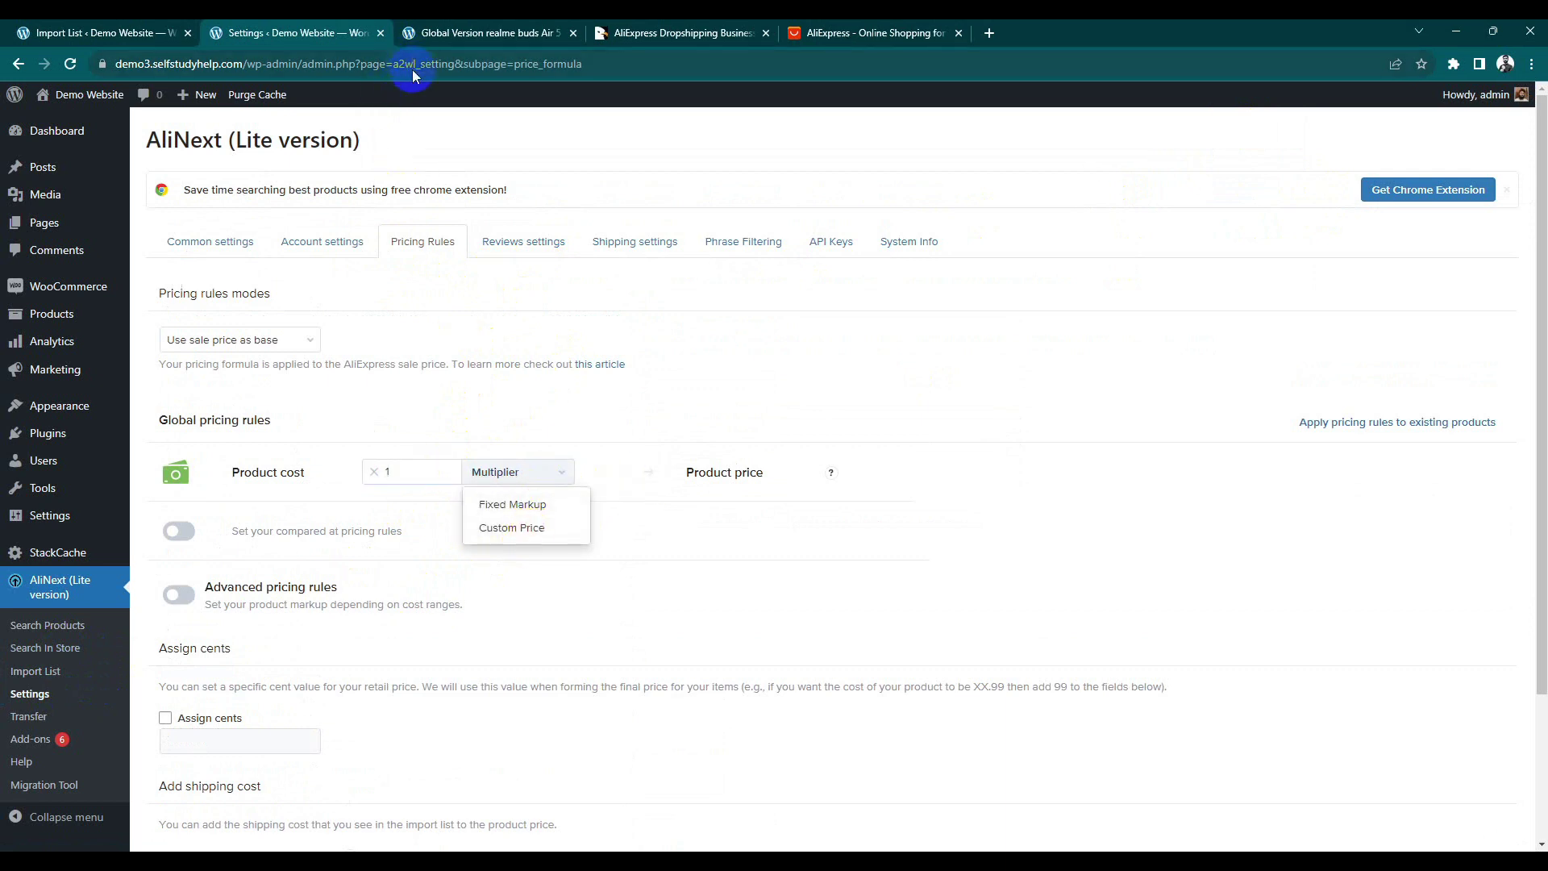
Step: Enable importing product reviews in AliNext's reviews settings and look over the remaining review options
{"action": "left_click", "coordinate": [545, 245]}
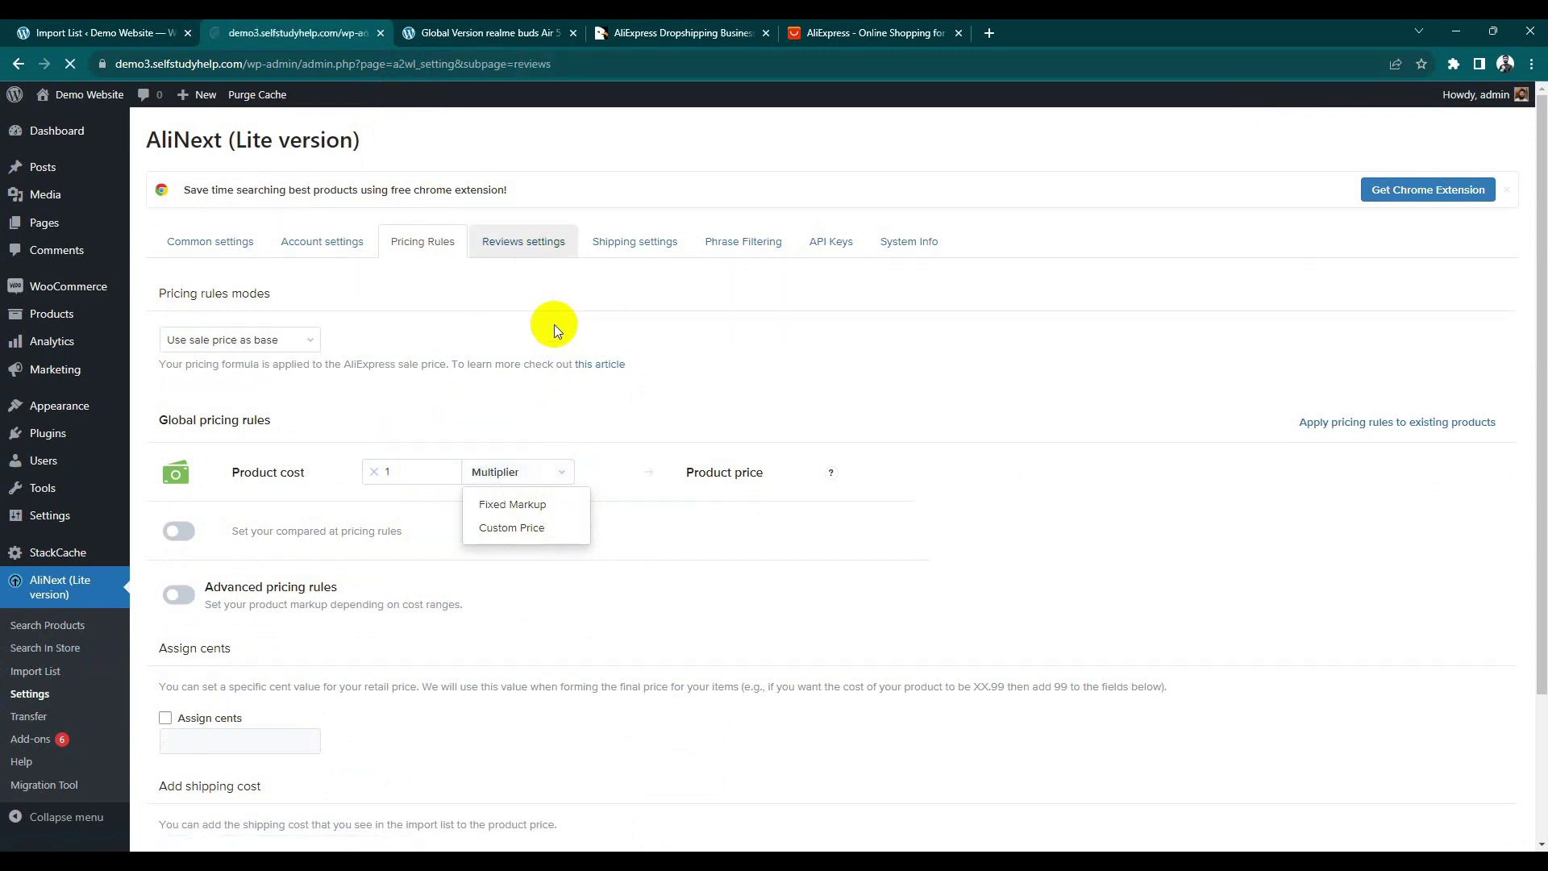
{"action": "left_click", "coordinate": [635, 340]}
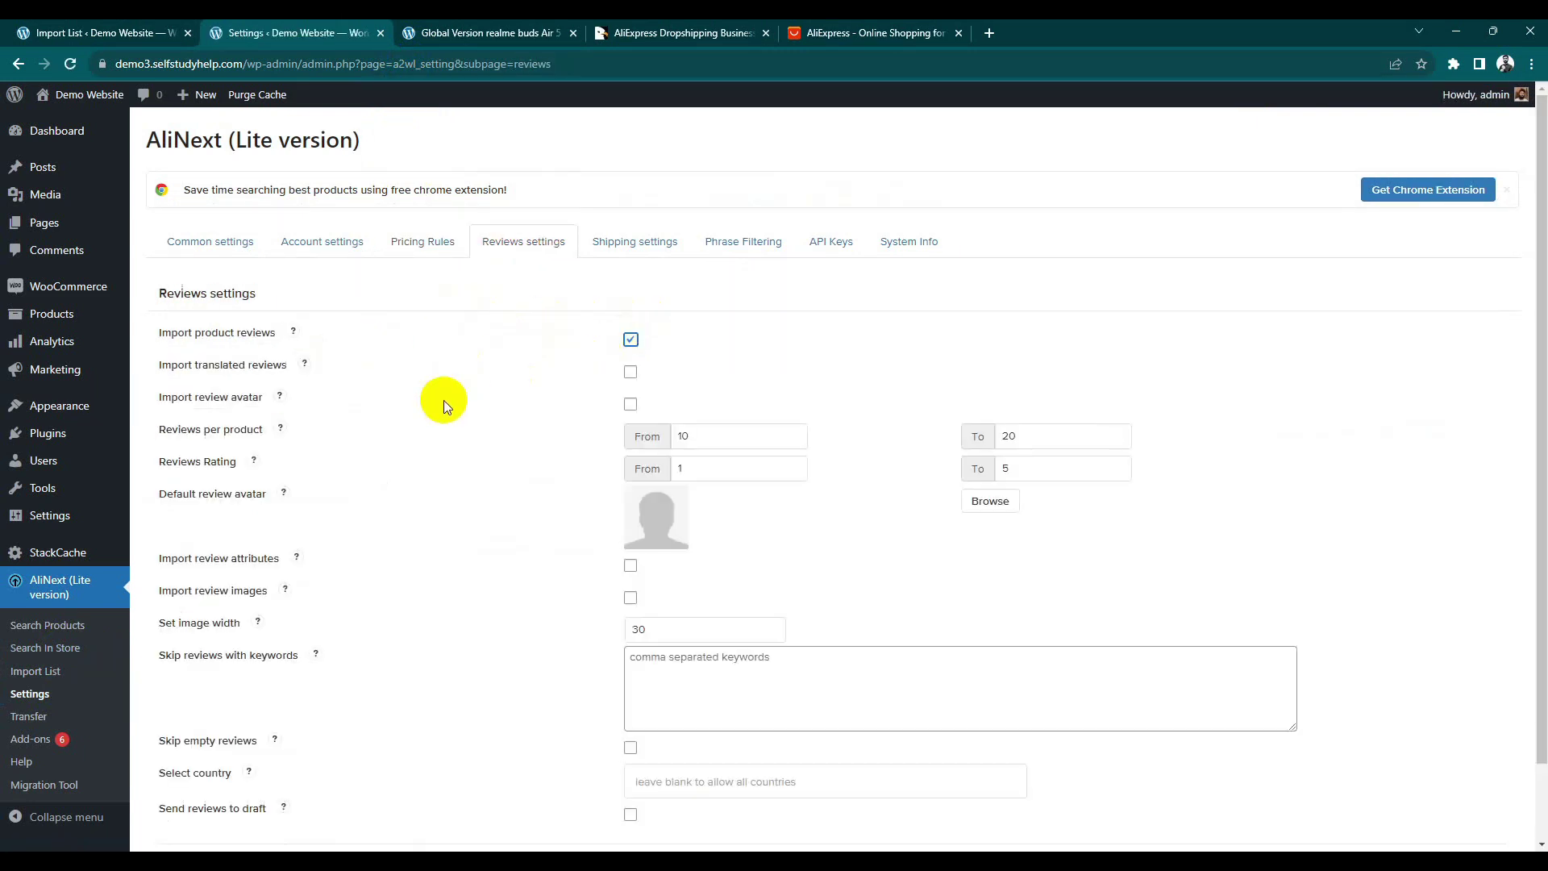
{"action": "scroll", "coordinate": [484, 427], "scroll_direction": "down", "scroll_amount": 1}
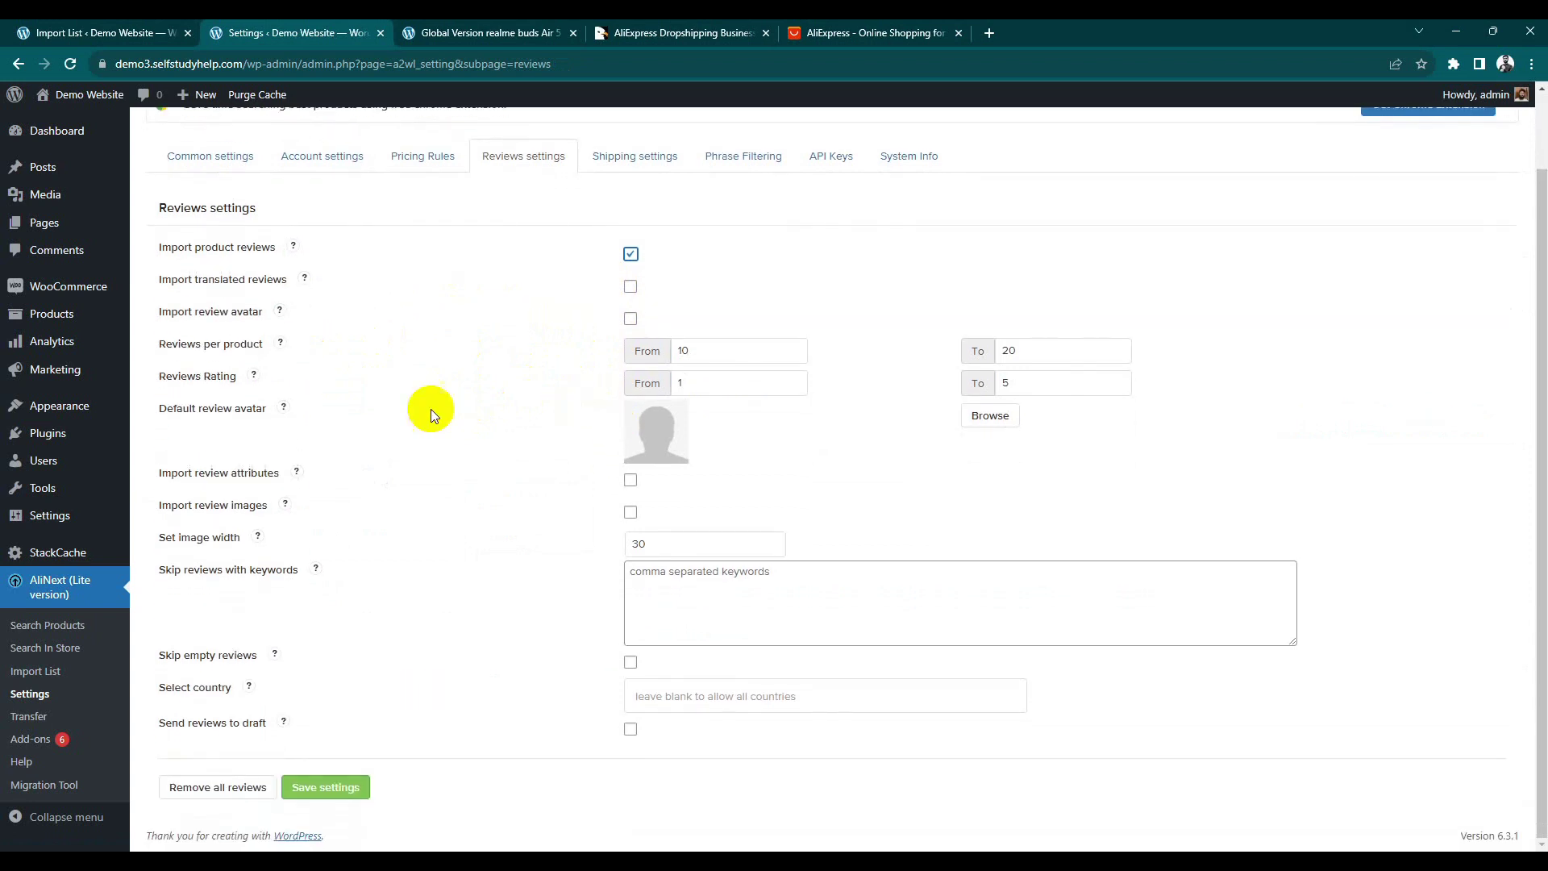
{"action": "scroll", "coordinate": [613, 391], "scroll_direction": "up", "scroll_amount": 1}
Step: Examine AliNext's shipping settings, phrase filtering and API key settings
{"action": "left_click", "coordinate": [614, 252]}
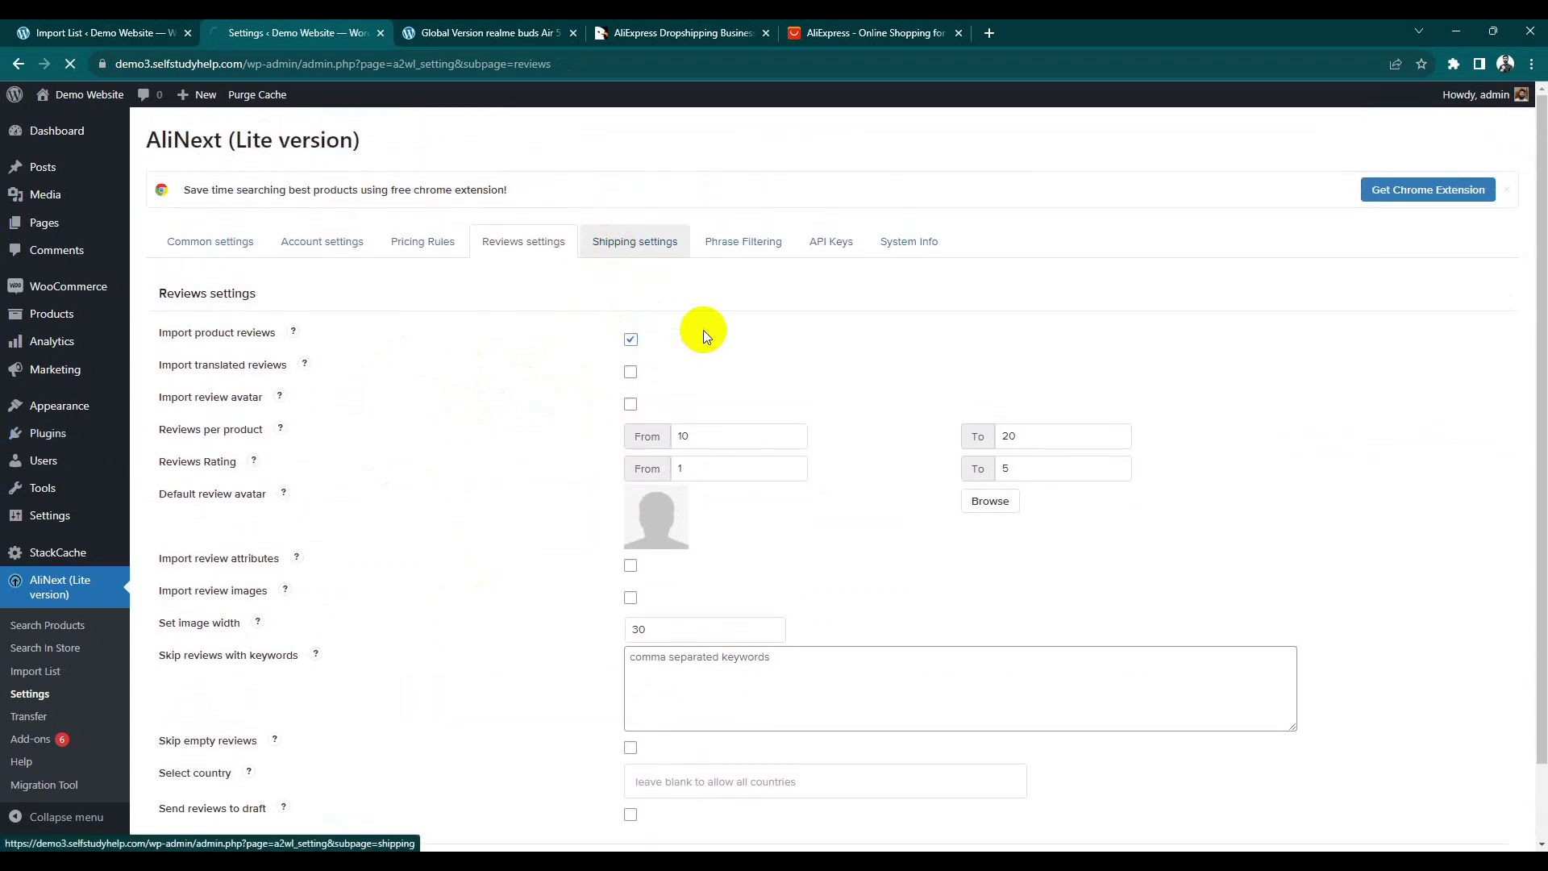
{"action": "scroll", "coordinate": [613, 338], "scroll_direction": "down", "scroll_amount": 4}
{"action": "scroll", "coordinate": [525, 337], "scroll_direction": "down", "scroll_amount": 5}
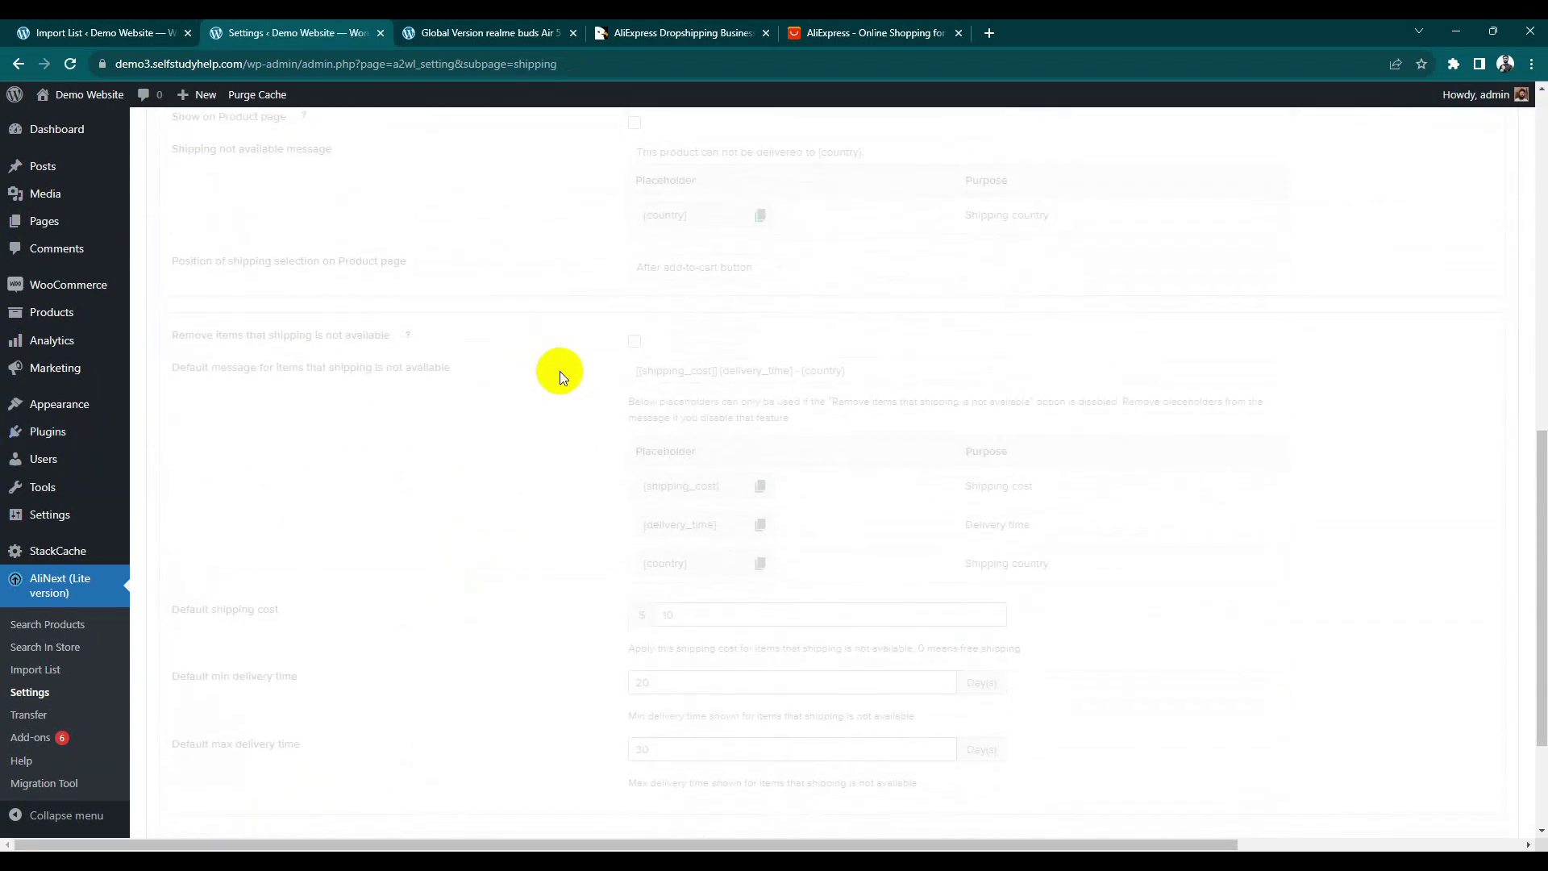
{"action": "scroll", "coordinate": [618, 387], "scroll_direction": "up", "scroll_amount": 9}
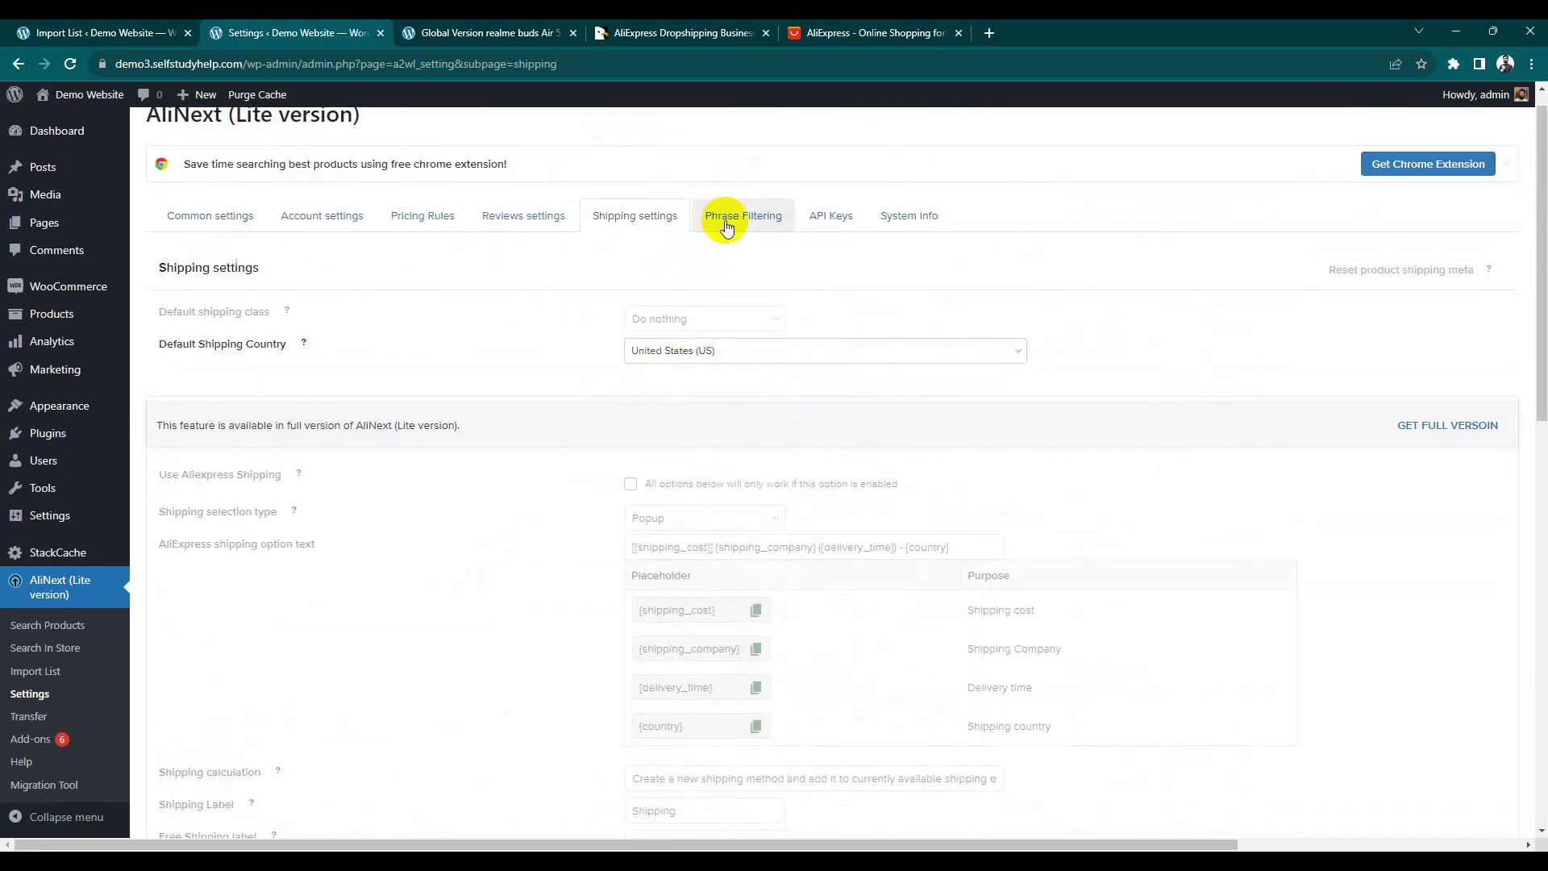
{"action": "left_click", "coordinate": [730, 216]}
{"action": "left_click", "coordinate": [836, 251]}
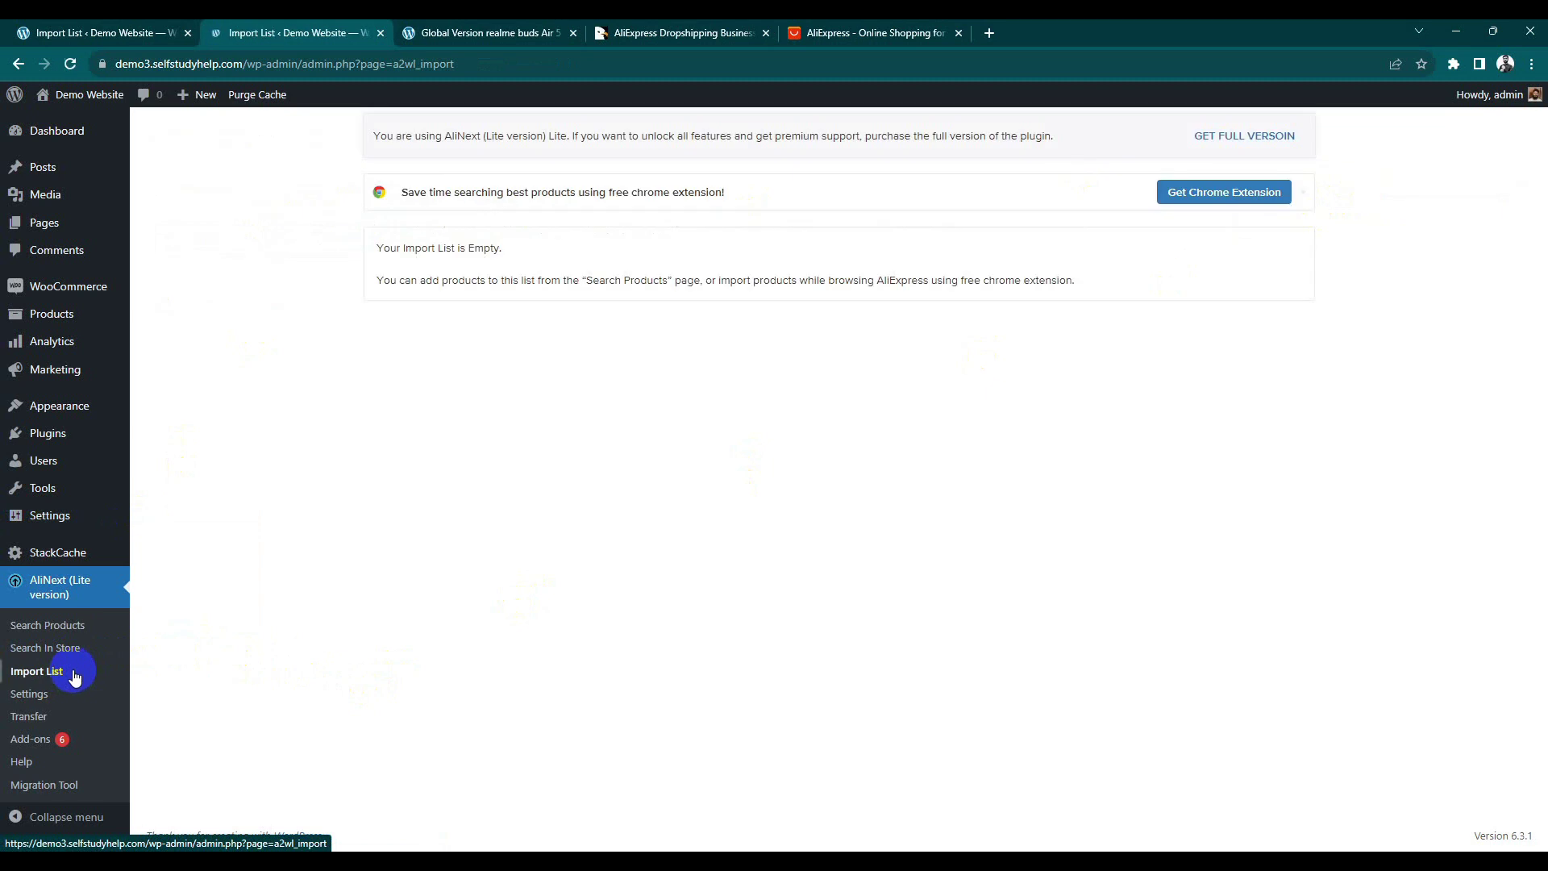
Step: Open AliNext's product search and recheck the realme buds Air 5 preview page before returning to the search
{"action": "left_click", "coordinate": [70, 637]}
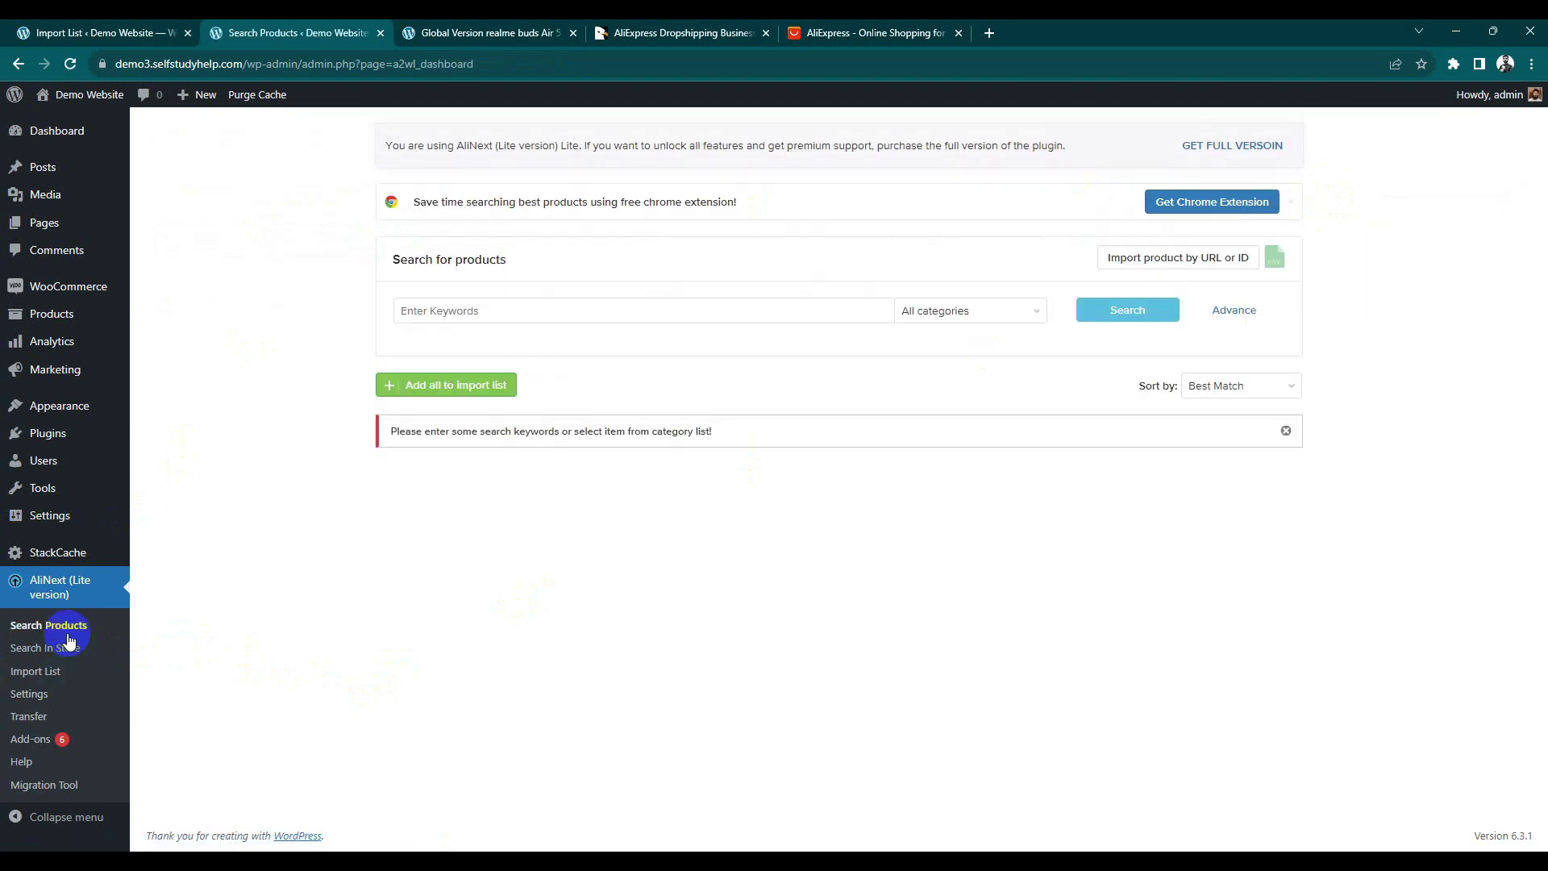
{"action": "left_click", "coordinate": [516, 29]}
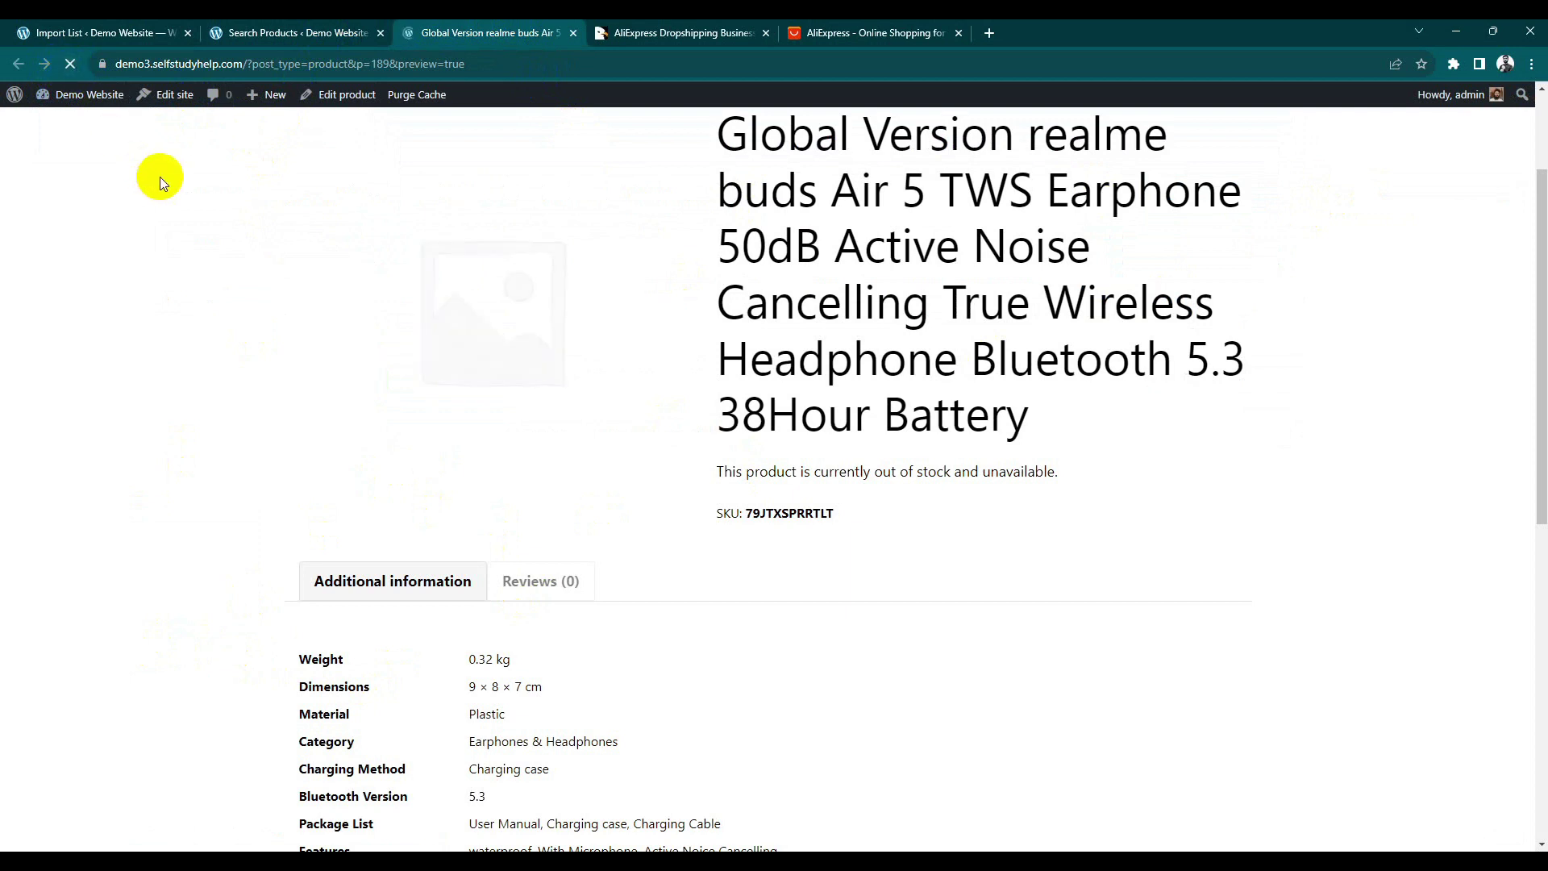
{"action": "left_click", "coordinate": [289, 32]}
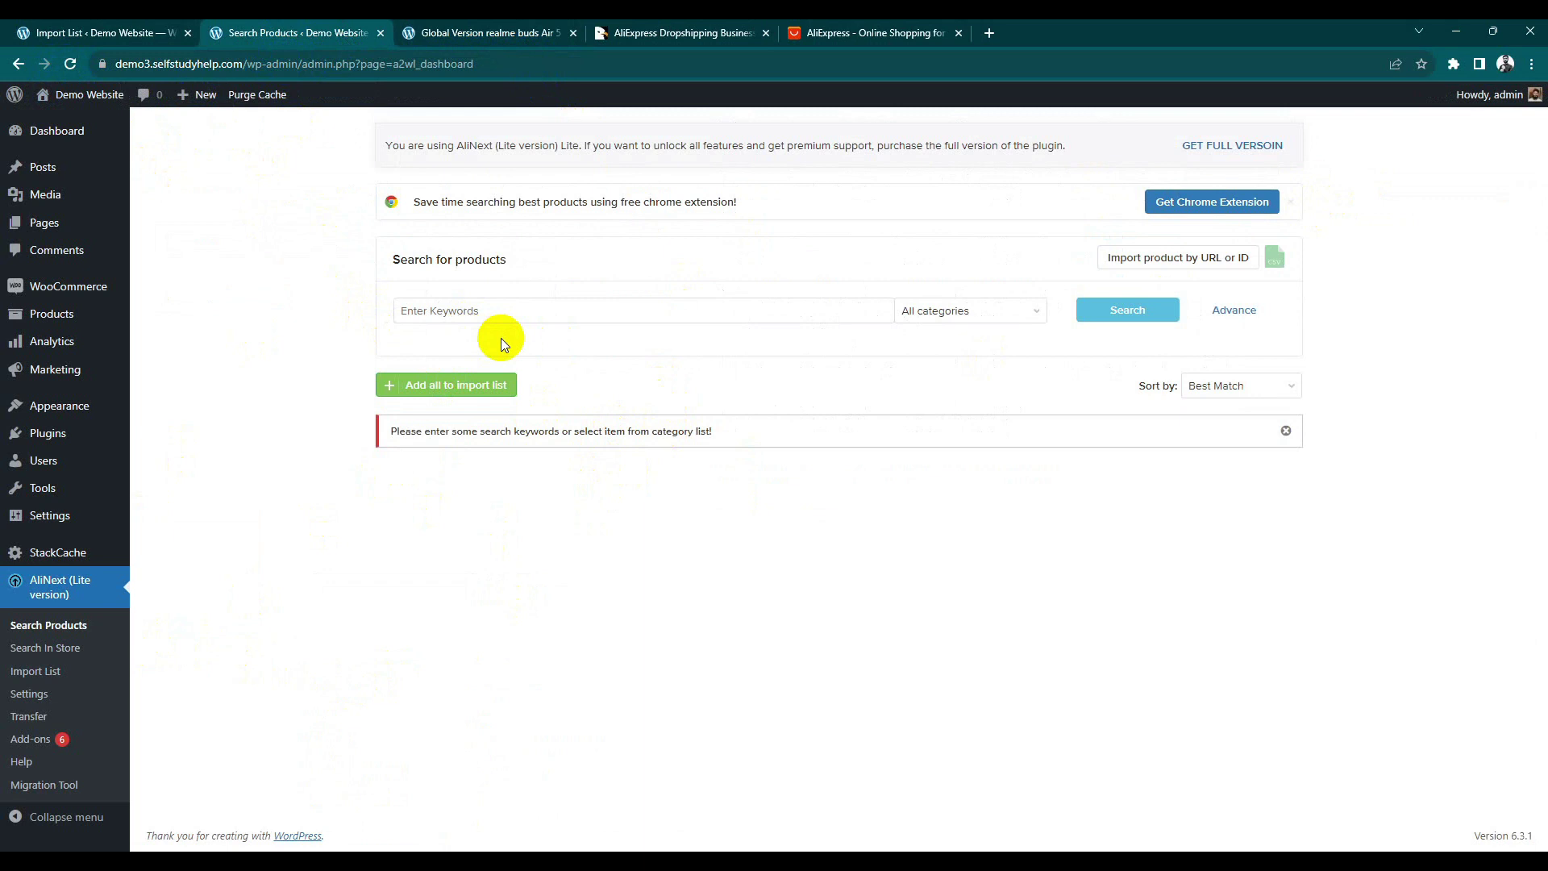
Step: Search AliExpress products for "air buds" across all categories
{"action": "left_click", "coordinate": [587, 313]}
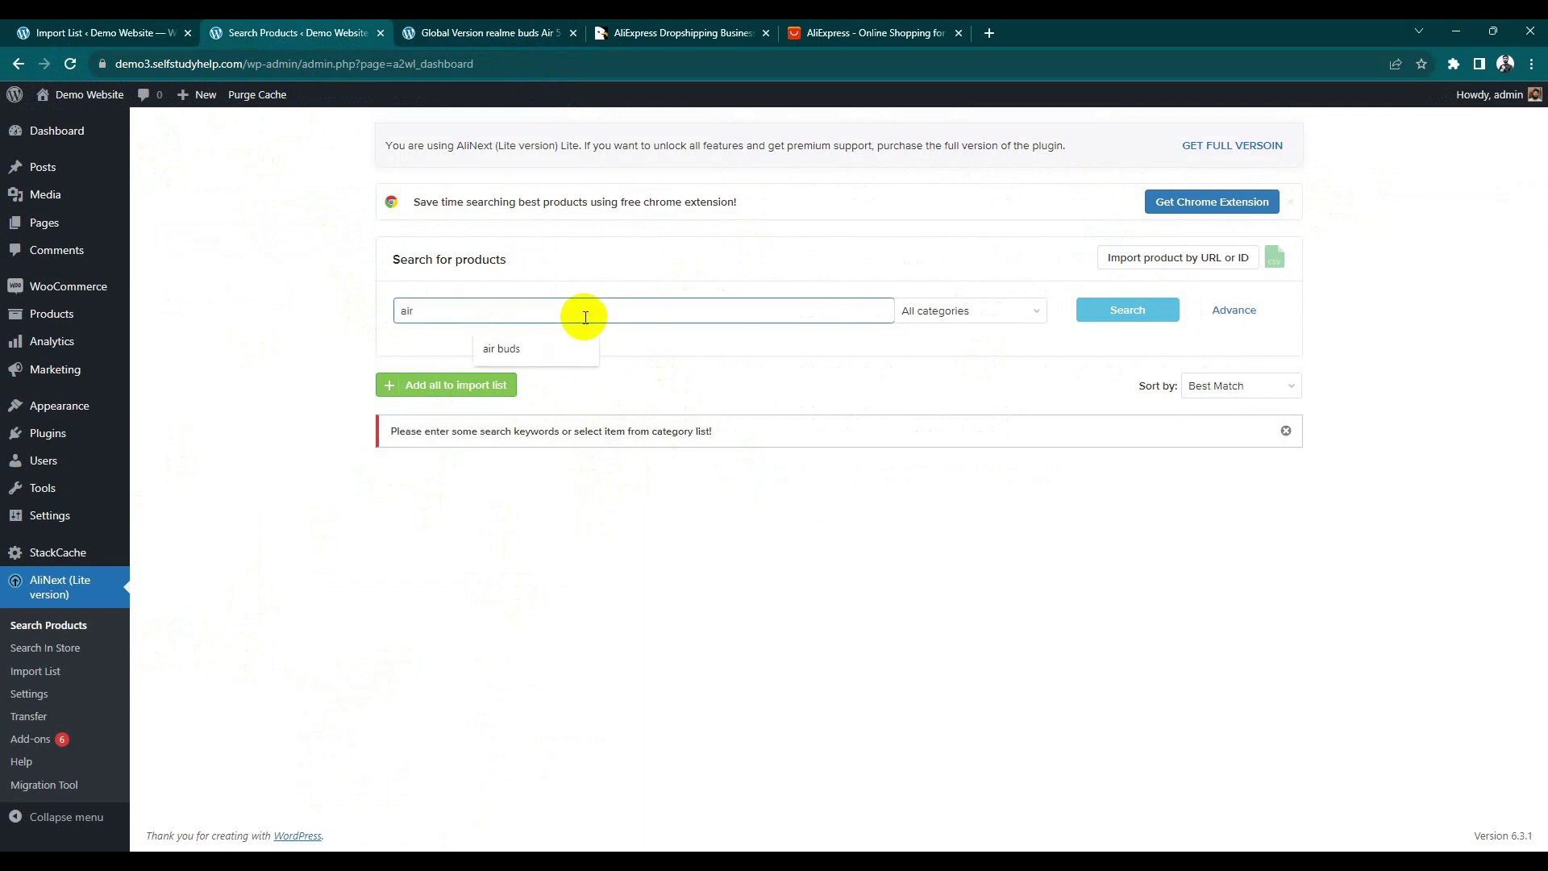
{"action": "type", "text": "air"}
{"action": "left_click", "coordinate": [576, 342]}
{"action": "left_click", "coordinate": [1151, 306]}
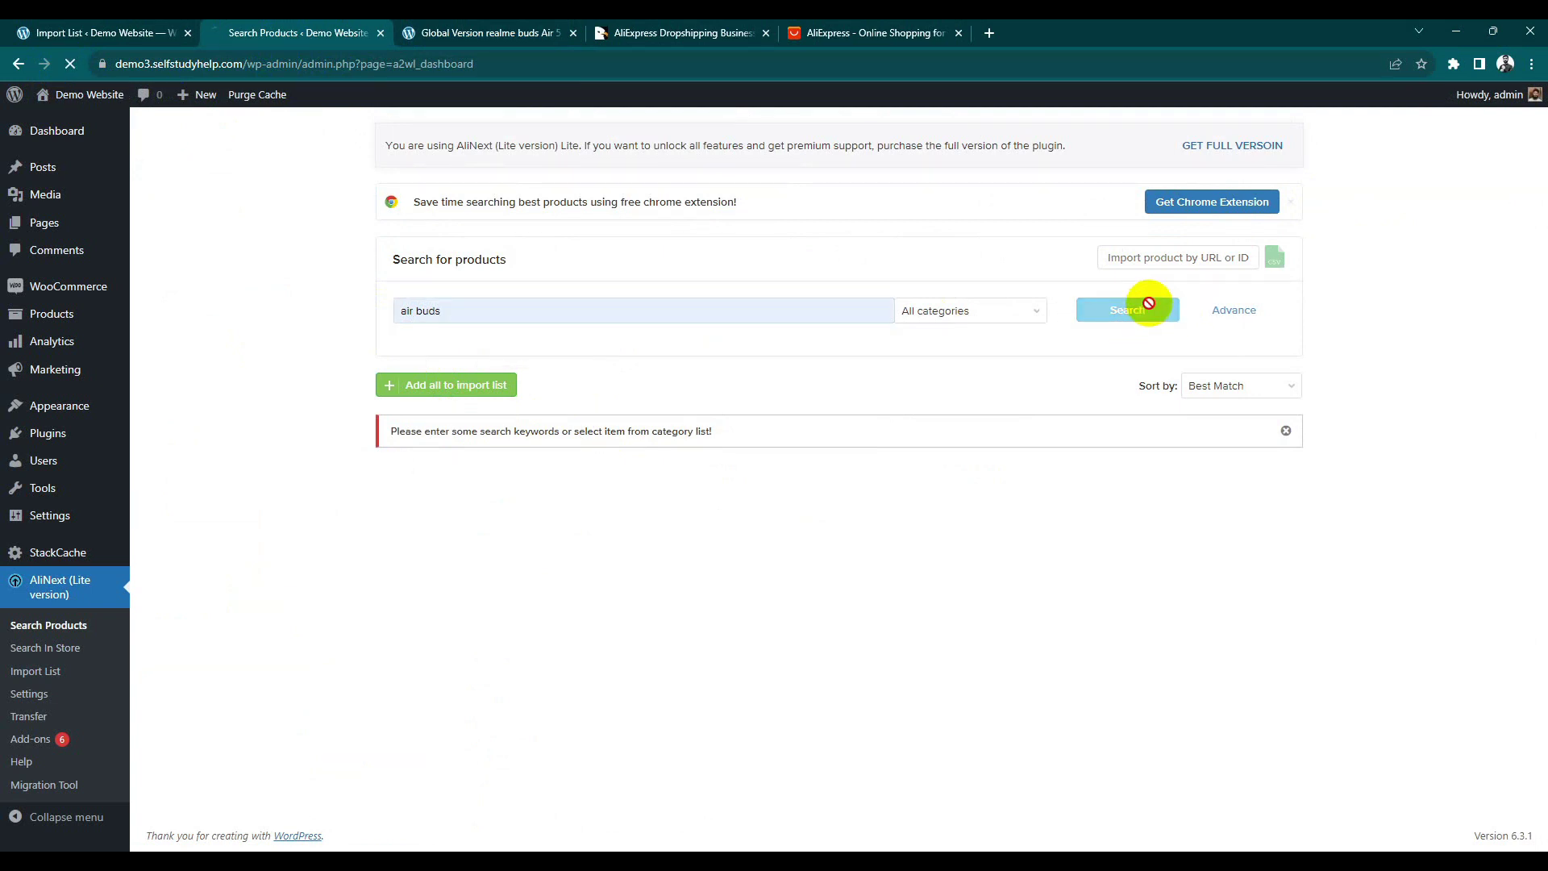
Step: Find the white realme Buds Air 5 at the end of the results and add it to the import list
{"action": "scroll", "coordinate": [1009, 409], "scroll_direction": "down", "scroll_amount": 4}
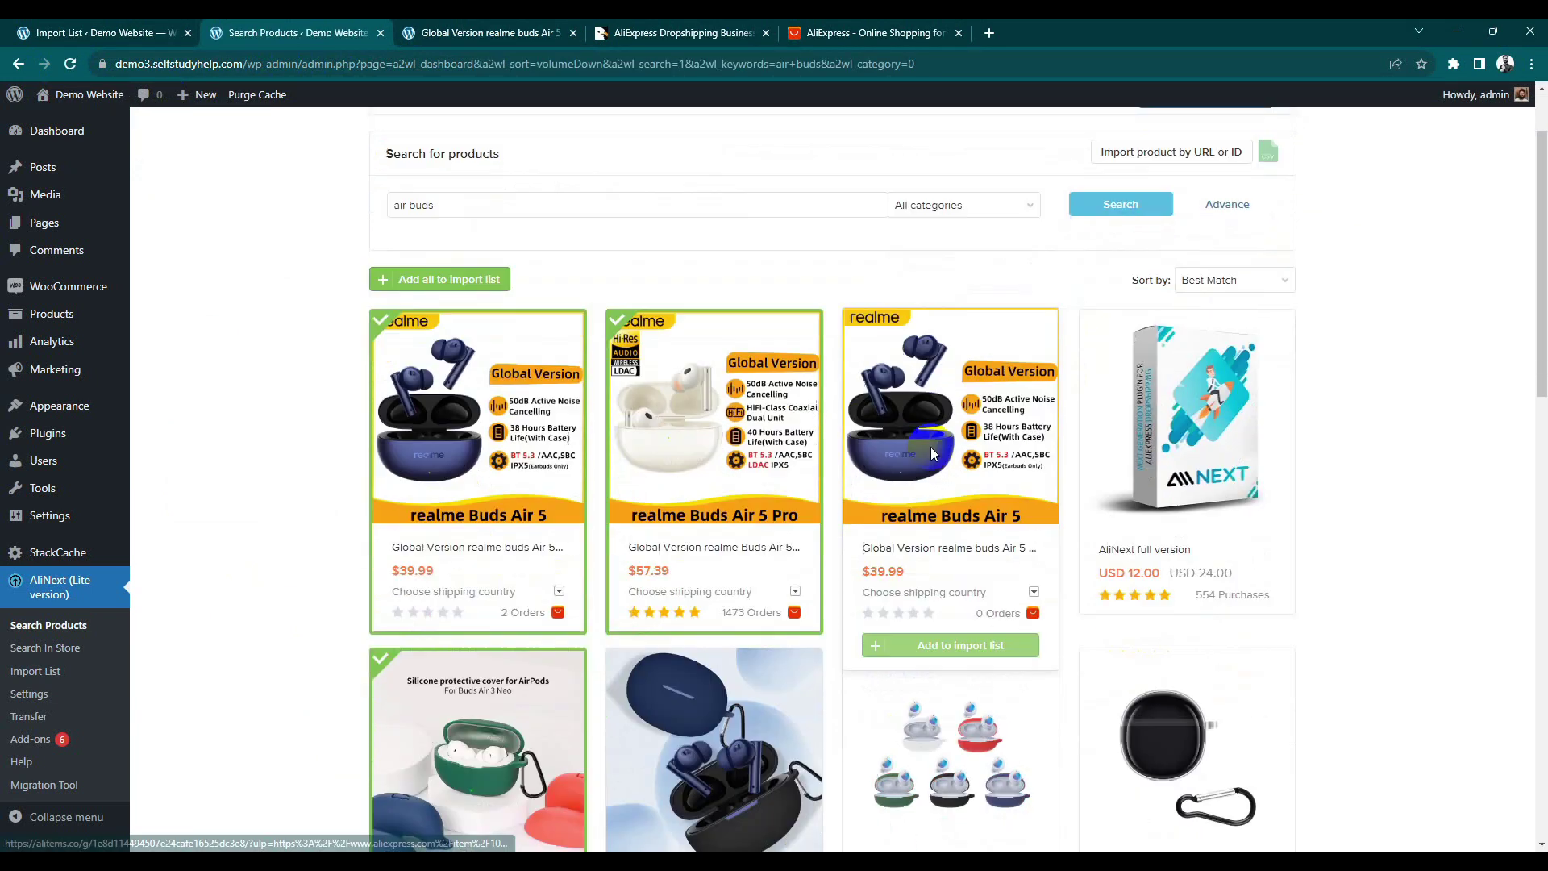
{"action": "scroll", "coordinate": [930, 452], "scroll_direction": "up", "scroll_amount": 1}
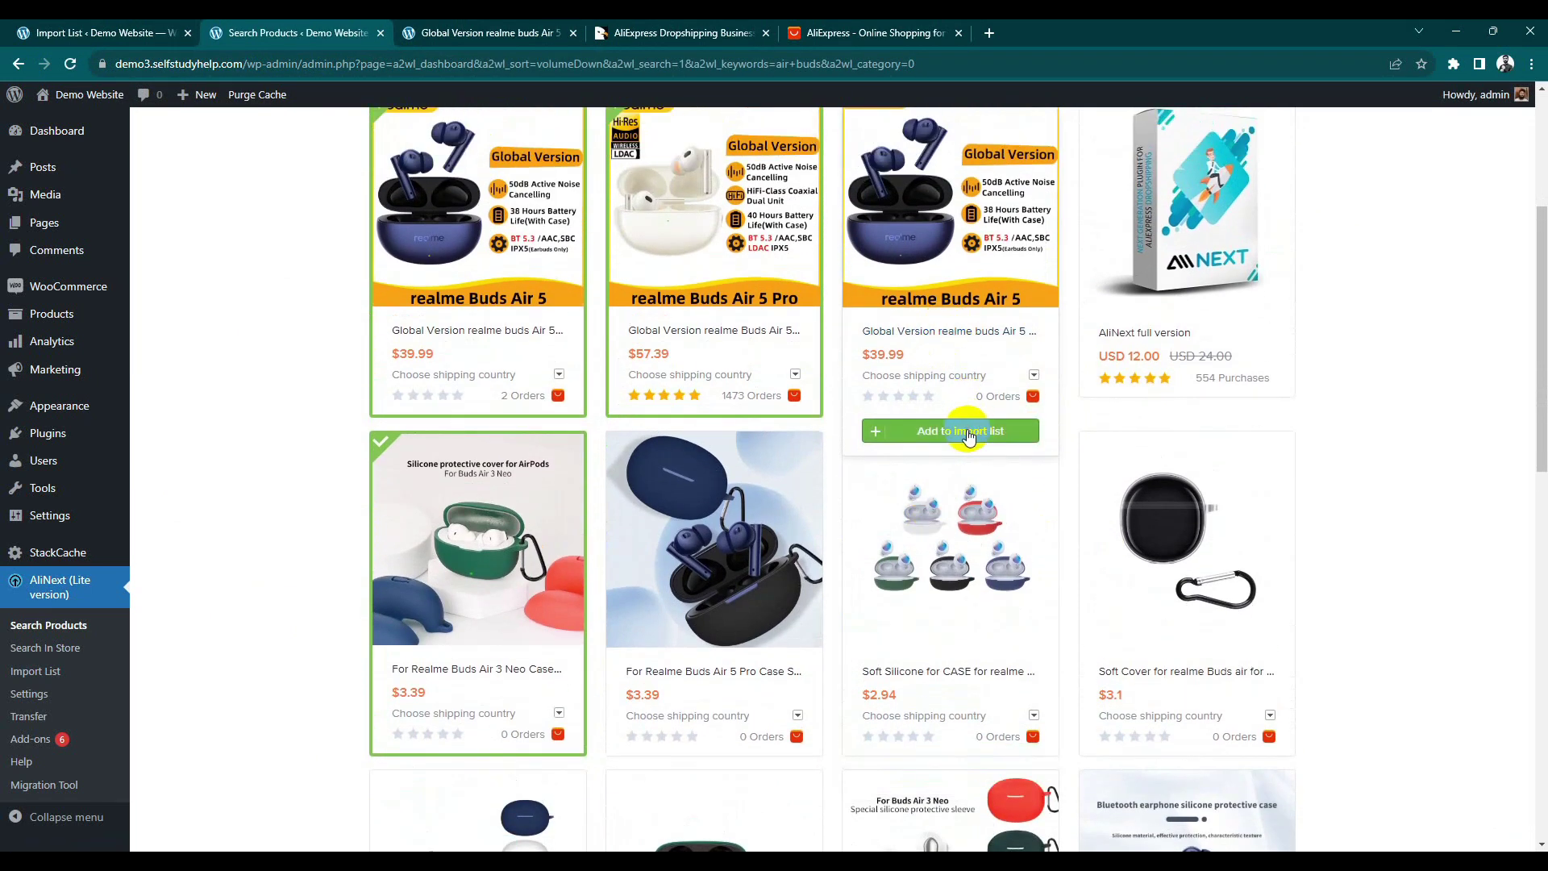
{"action": "scroll", "coordinate": [839, 382], "scroll_direction": "down", "scroll_amount": 2}
{"action": "scroll", "coordinate": [836, 381], "scroll_direction": "up", "scroll_amount": 1}
{"action": "scroll", "coordinate": [732, 419], "scroll_direction": "down", "scroll_amount": 4}
{"action": "scroll", "coordinate": [732, 419], "scroll_direction": "up", "scroll_amount": 4}
{"action": "scroll", "coordinate": [729, 409], "scroll_direction": "down", "scroll_amount": 8}
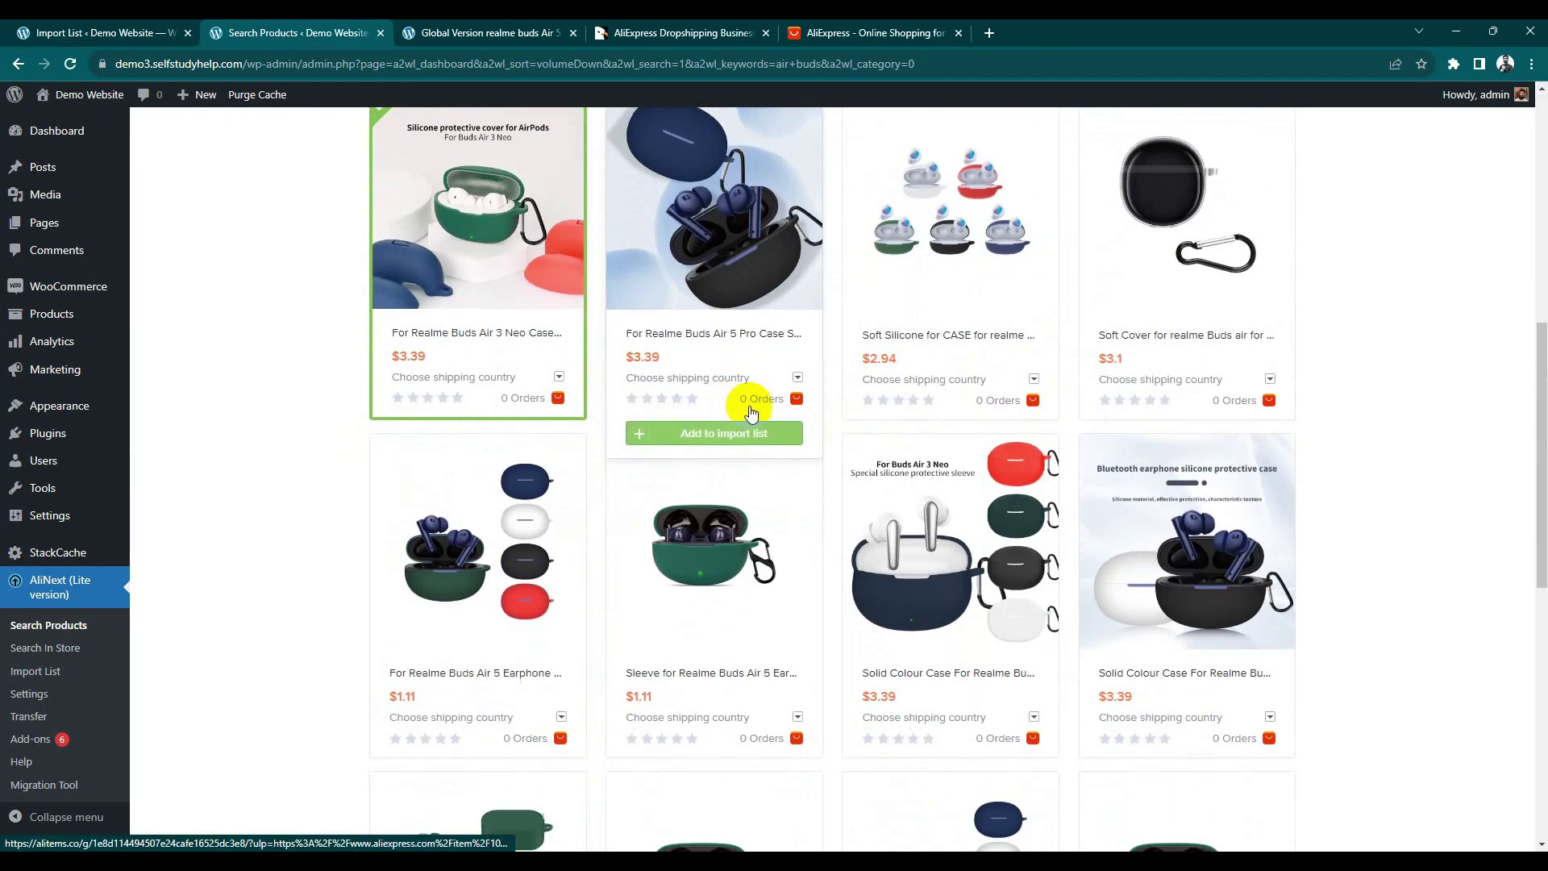
{"action": "scroll", "coordinate": [748, 516], "scroll_direction": "down", "scroll_amount": 5}
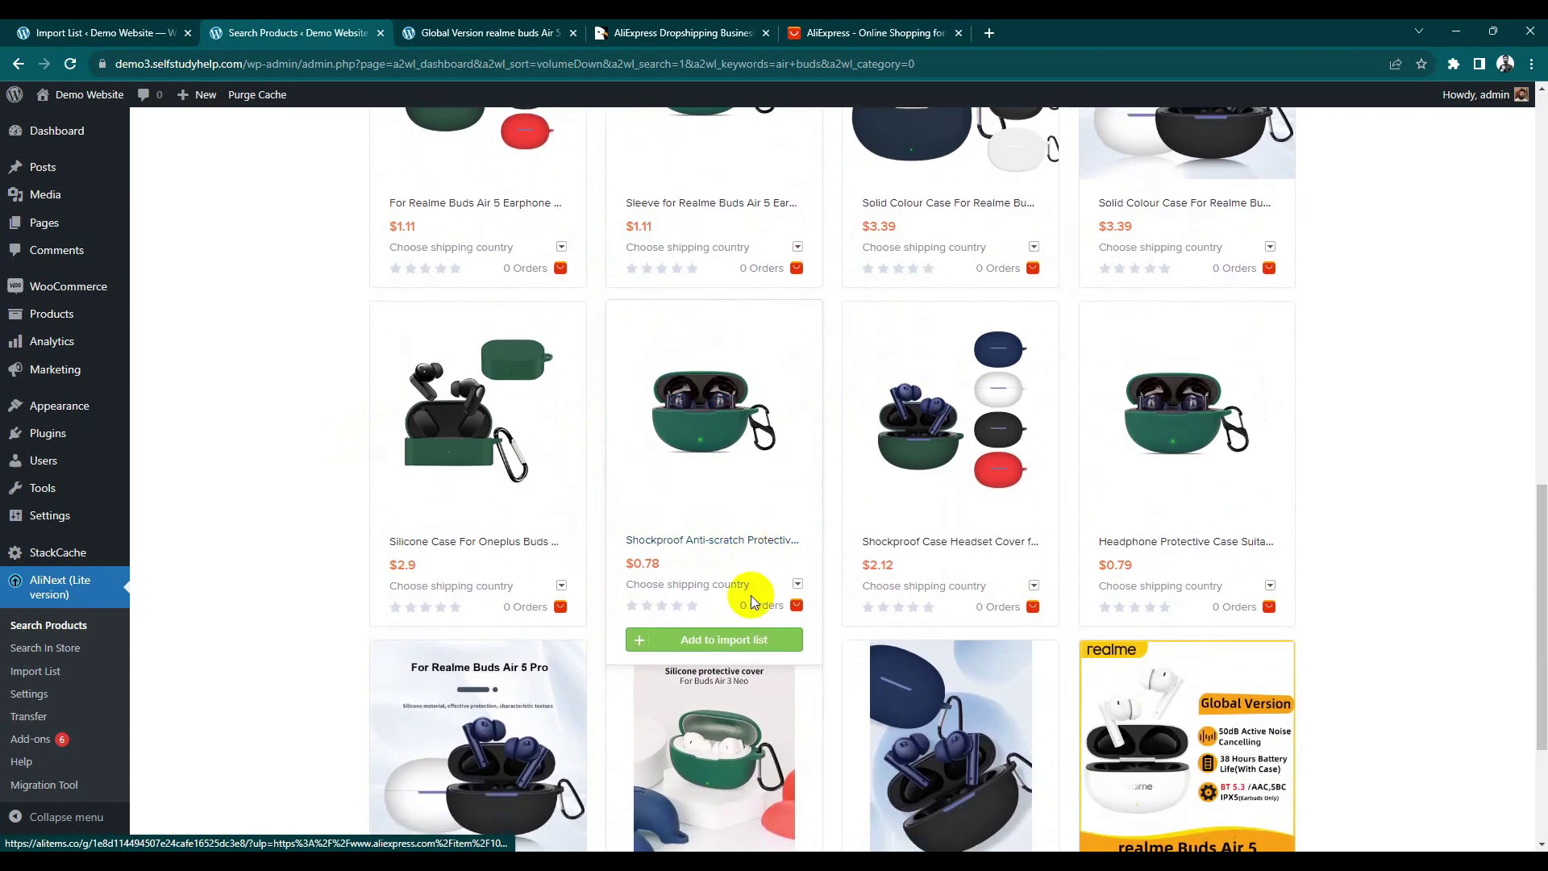
{"action": "mouse_move", "coordinate": [1158, 539]}
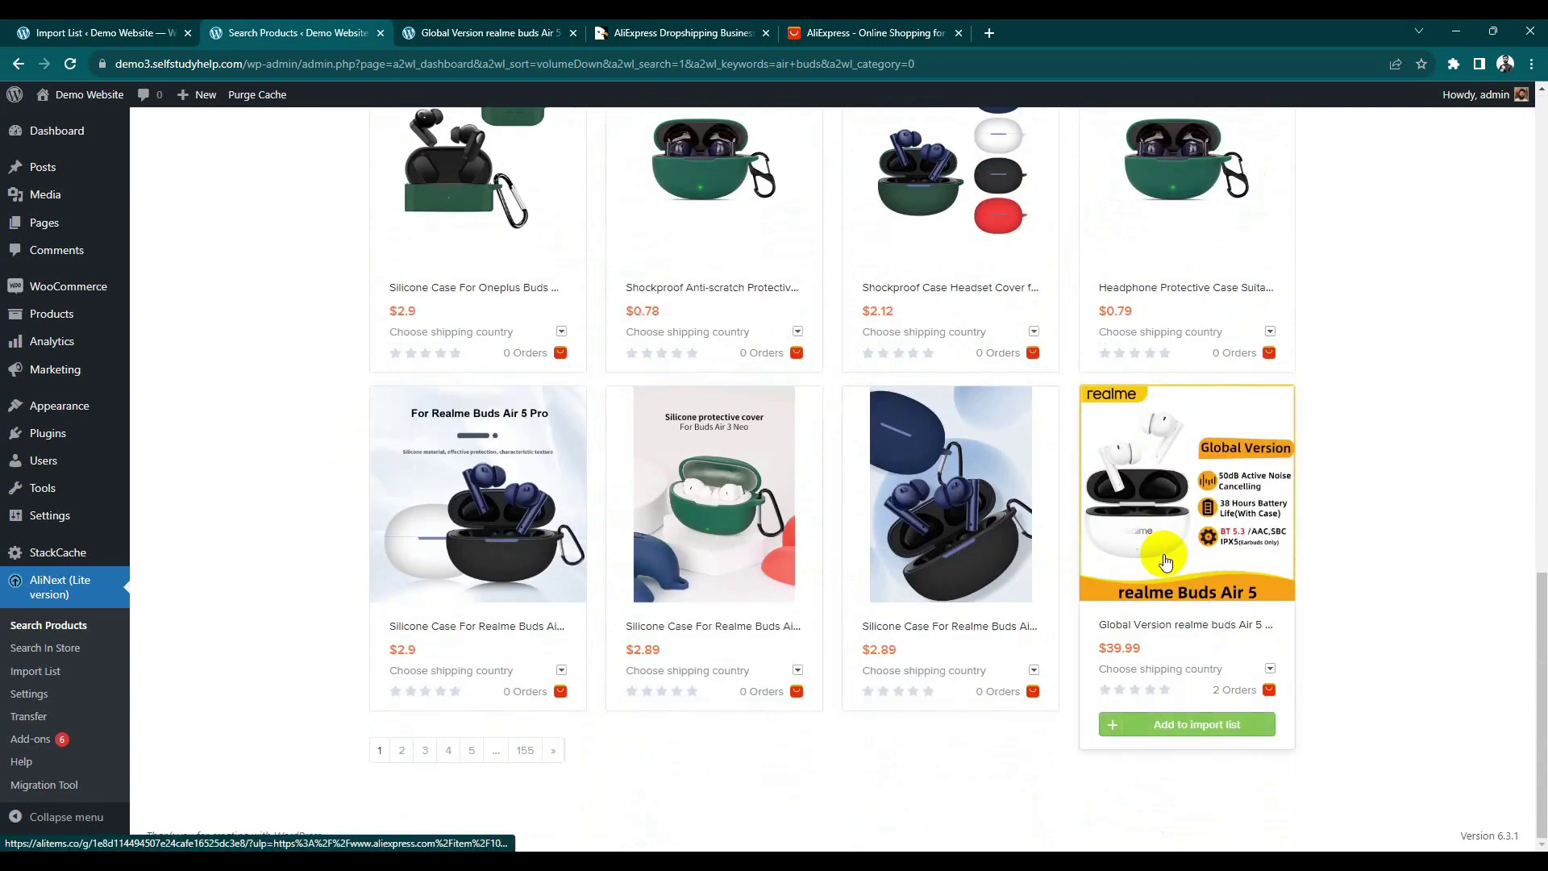
{"action": "left_click", "coordinate": [1177, 725]}
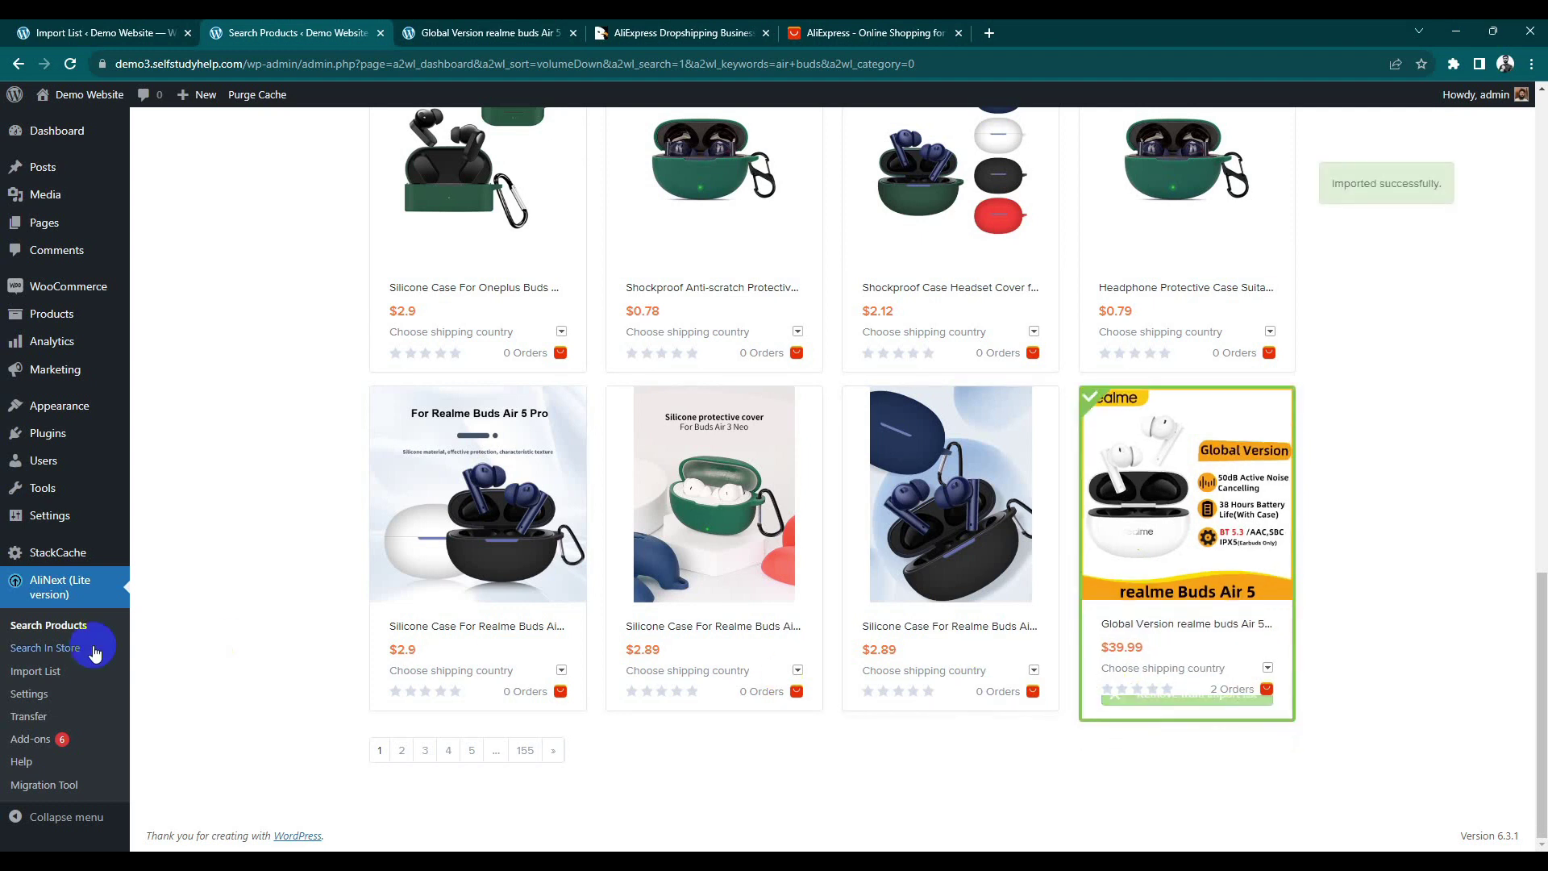
Step: Open AliNext's import list and assign the realme Buds Air 5 listing to the Uncategorized category
{"action": "left_click", "coordinate": [25, 674]}
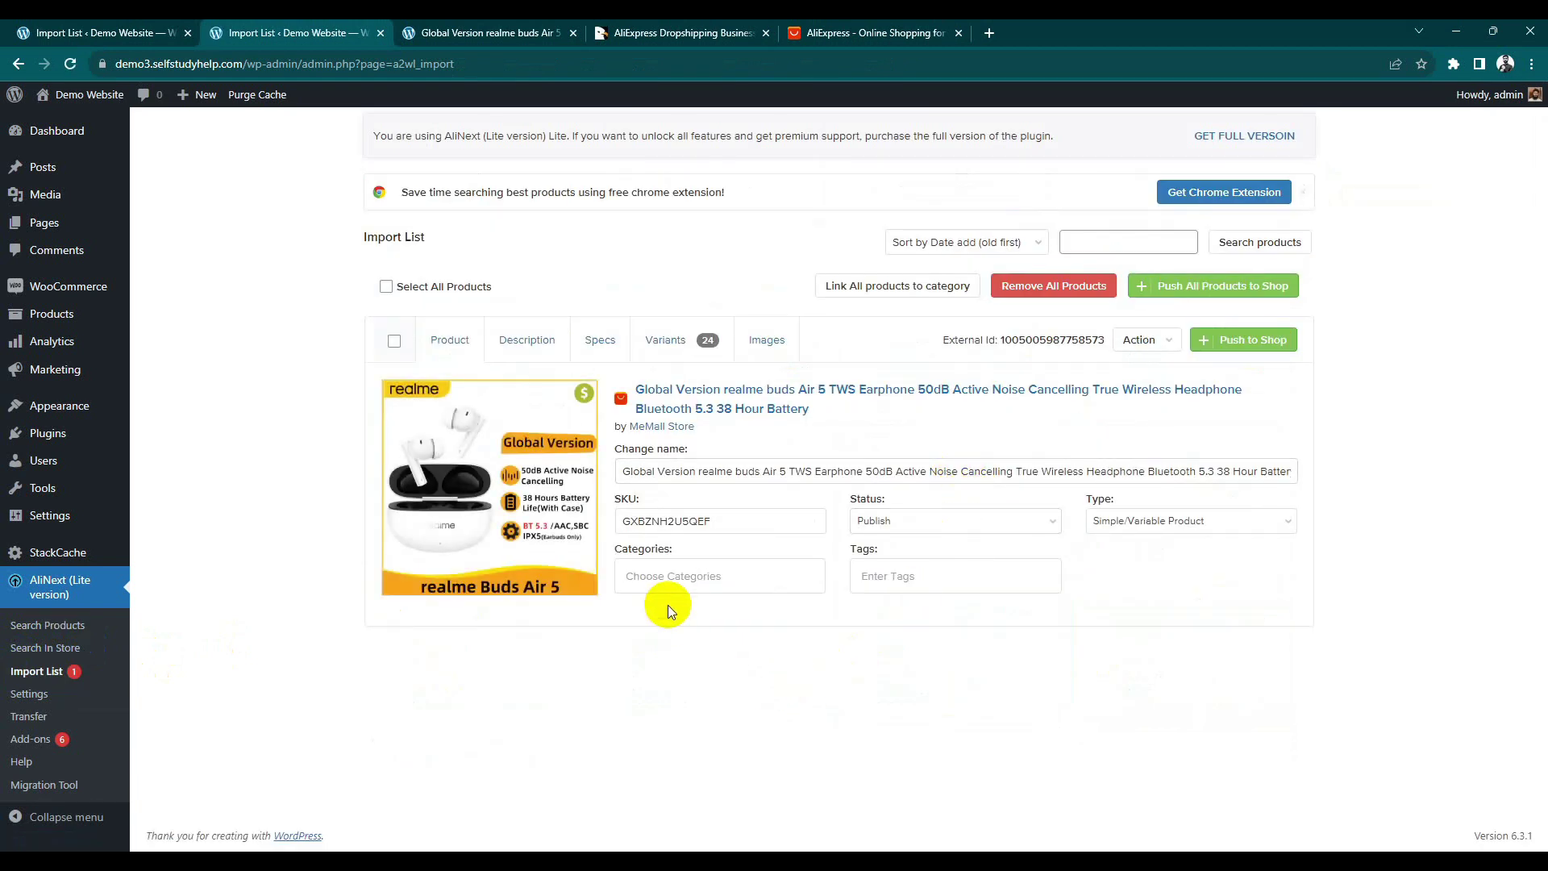
{"action": "left_click", "coordinate": [1020, 526]}
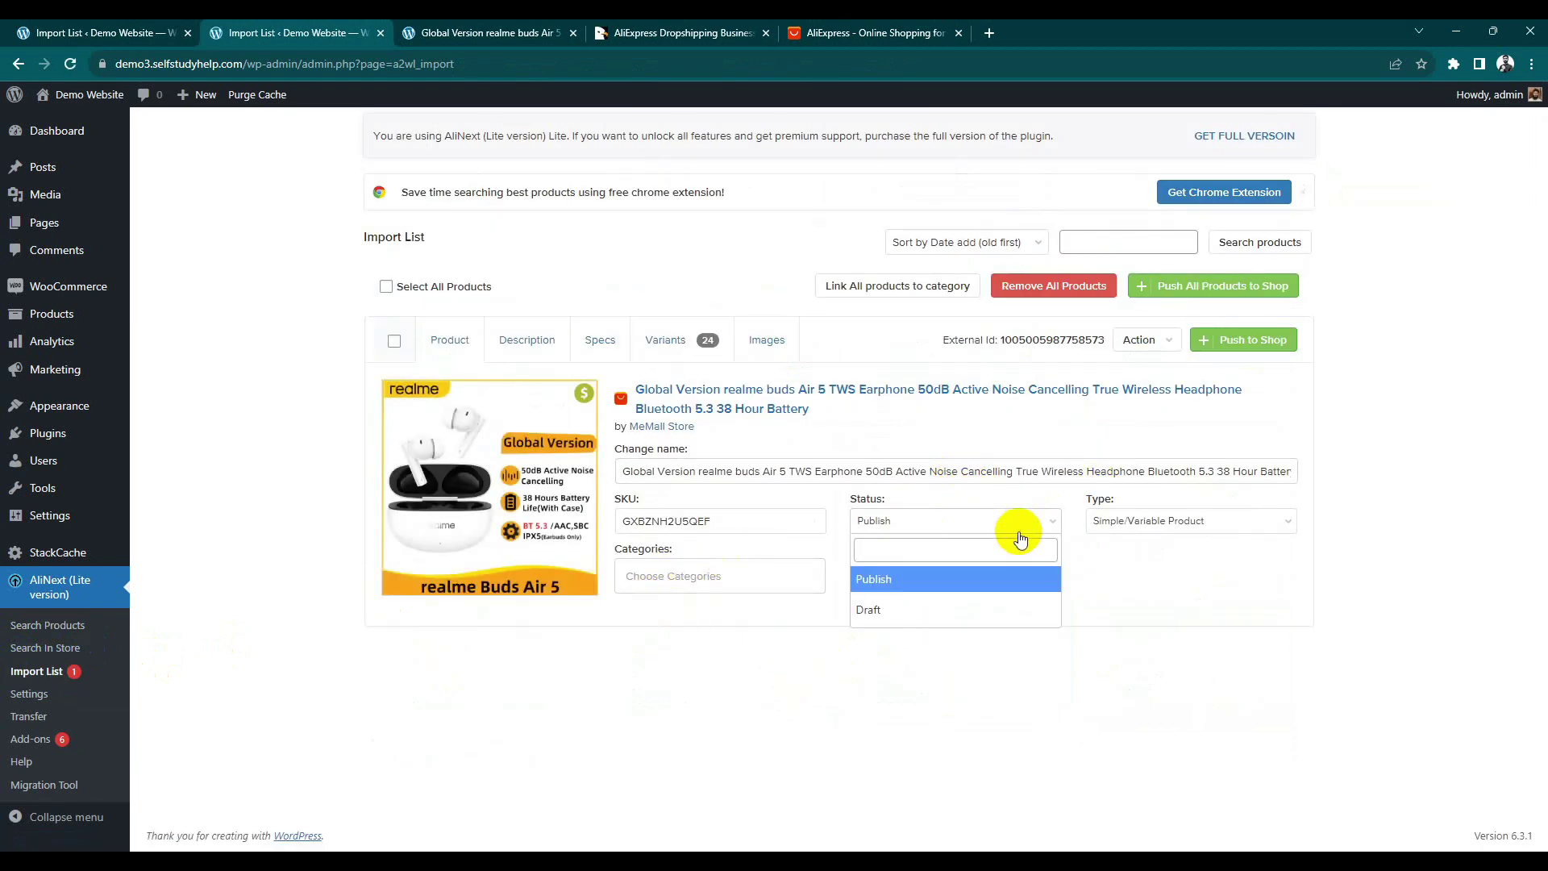
{"action": "left_click", "coordinate": [1020, 529]}
{"action": "left_click", "coordinate": [1140, 521]}
{"action": "left_click", "coordinate": [1140, 521]}
{"action": "left_click", "coordinate": [967, 578]}
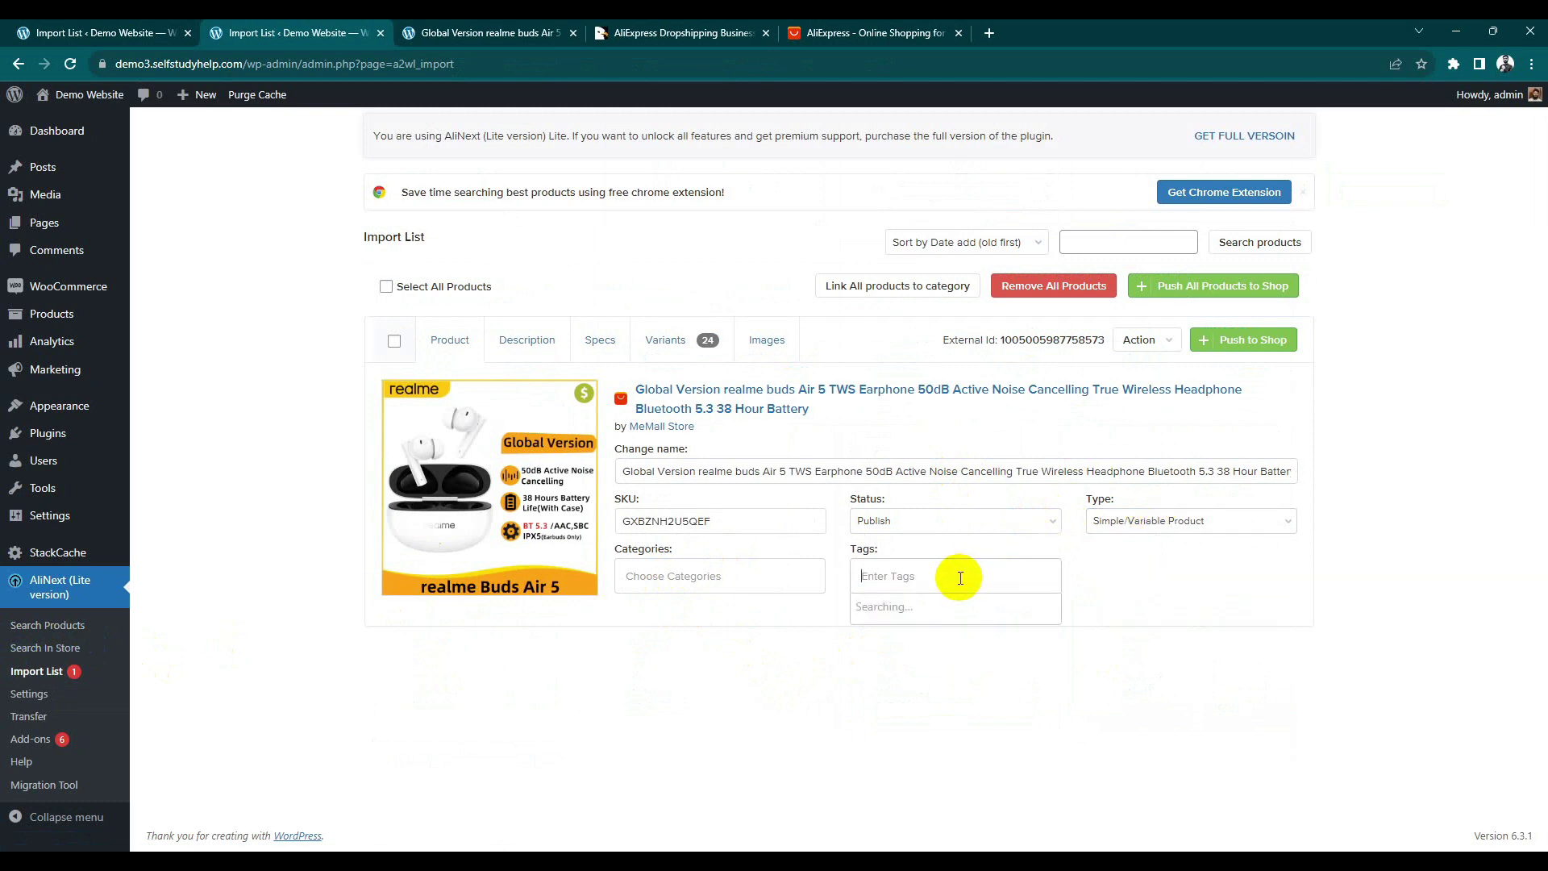
{"action": "left_click", "coordinate": [789, 584]}
{"action": "left_click", "coordinate": [754, 606]}
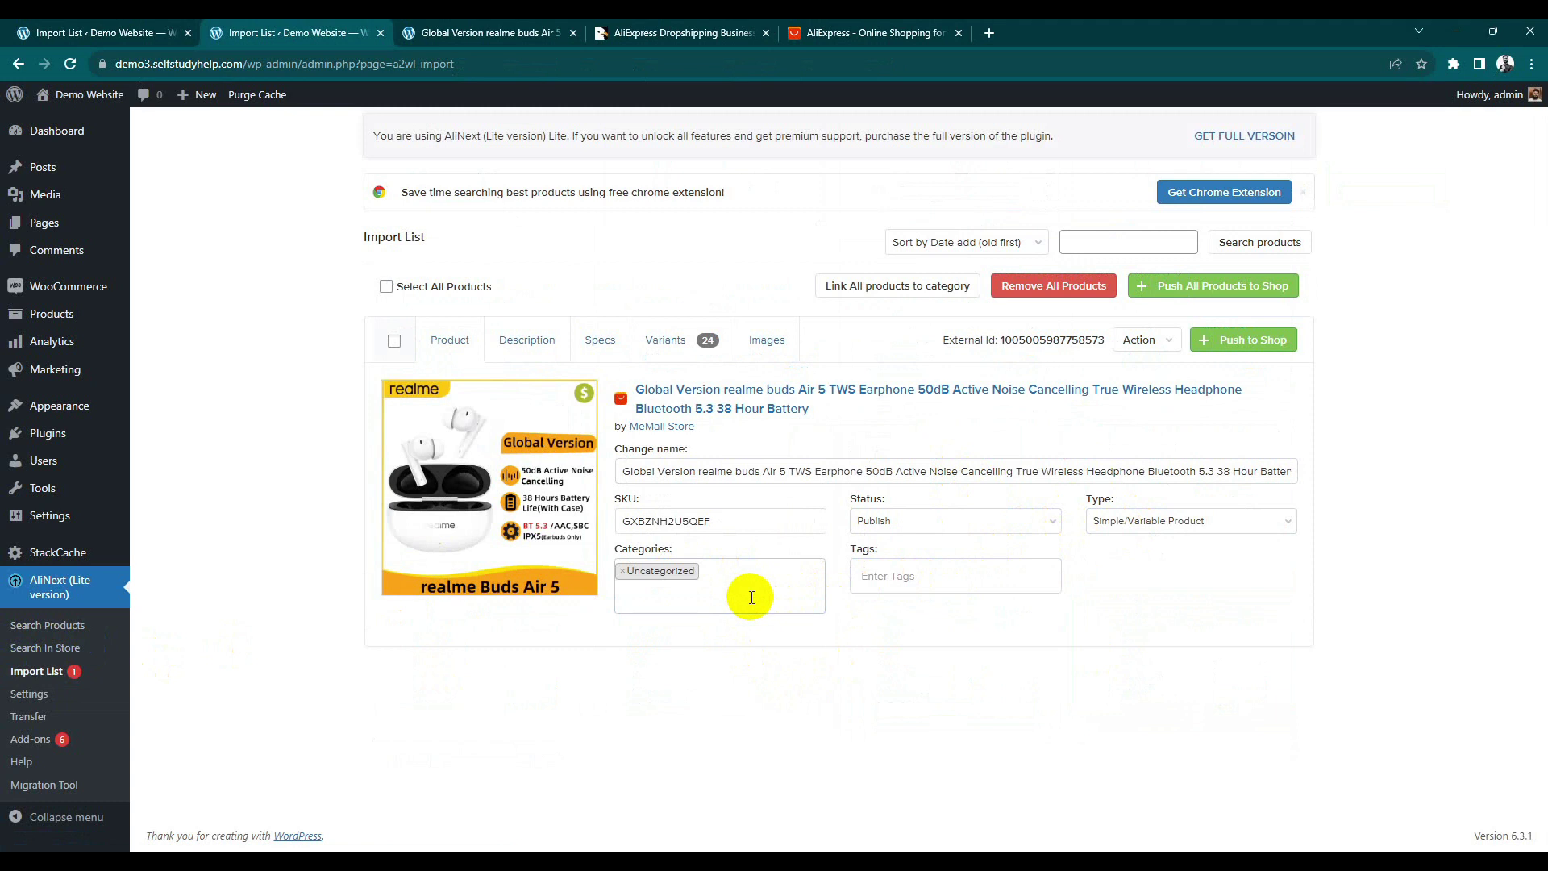
Step: Examine the listing's images, available actions, variants, specs and description before returning to its general product details
{"action": "left_click", "coordinate": [757, 342]}
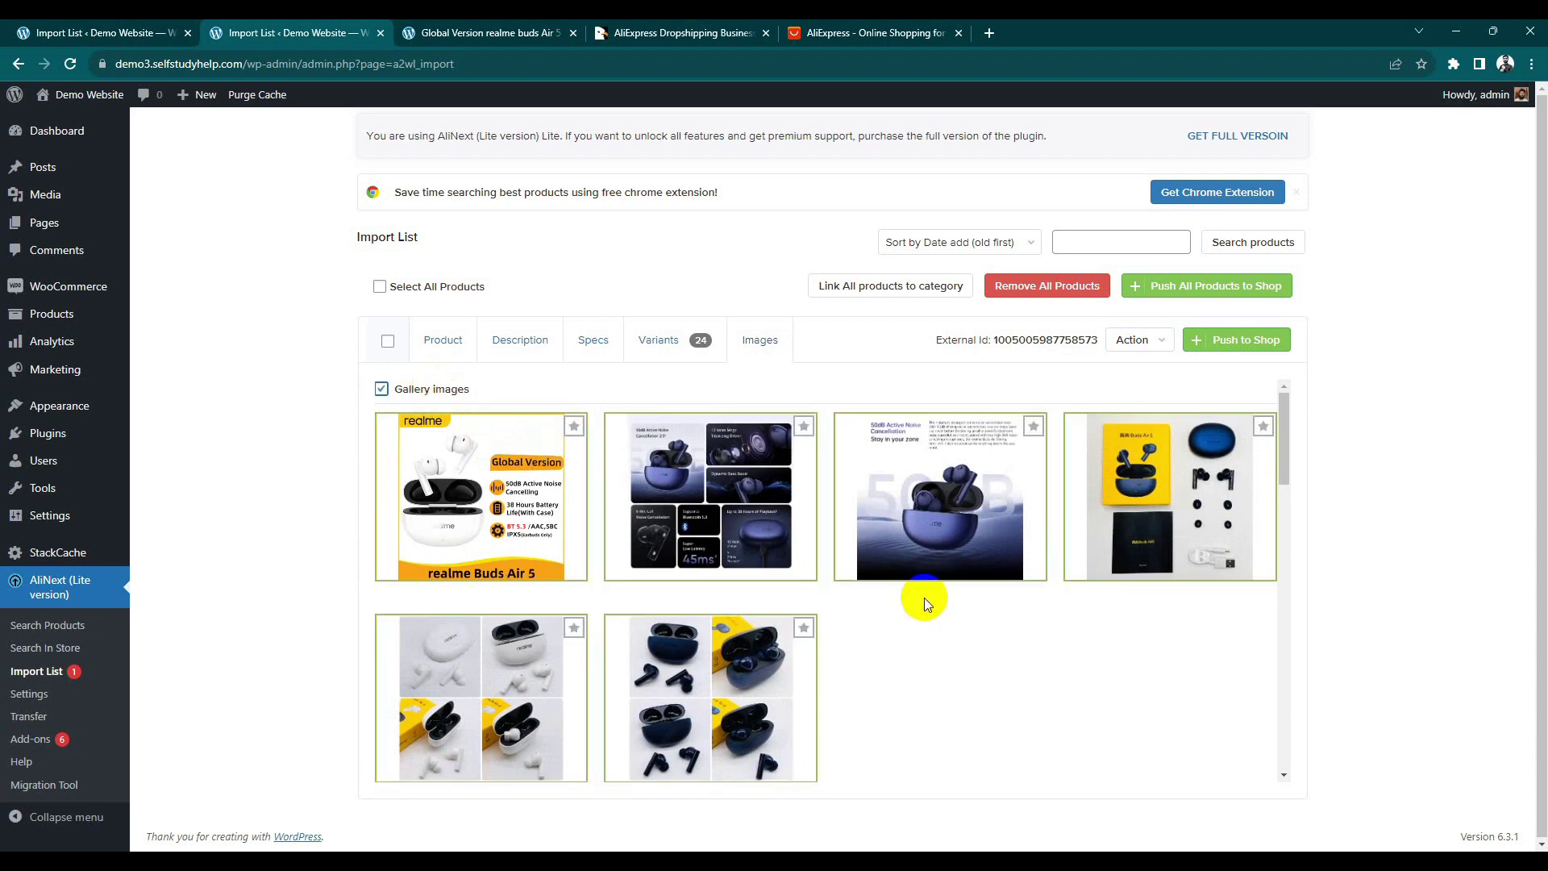
{"action": "left_click", "coordinate": [1142, 340]}
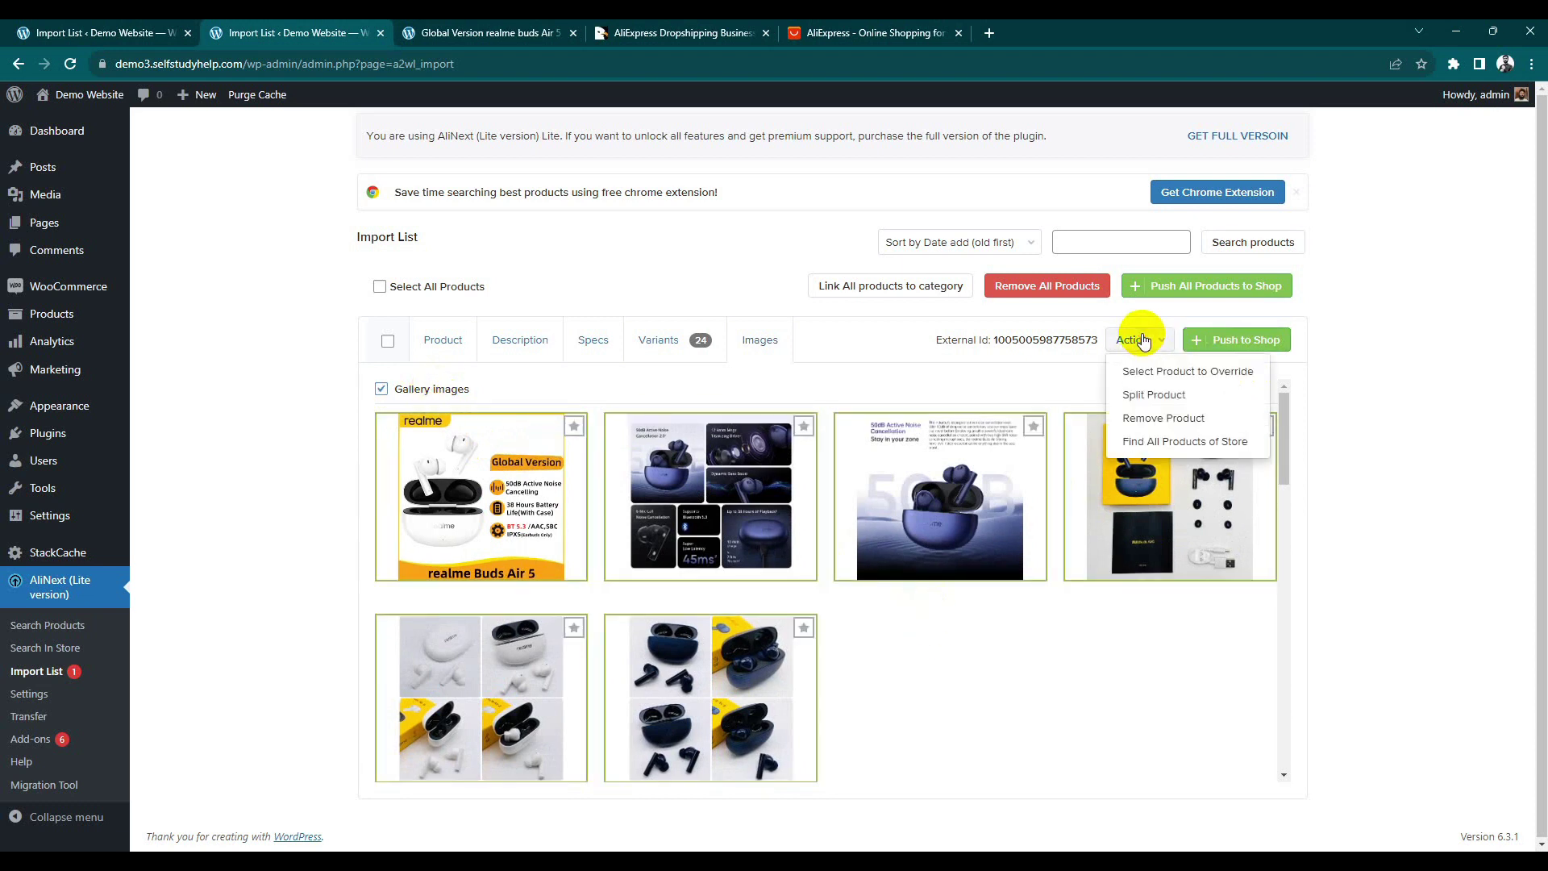
{"action": "left_click", "coordinate": [642, 346]}
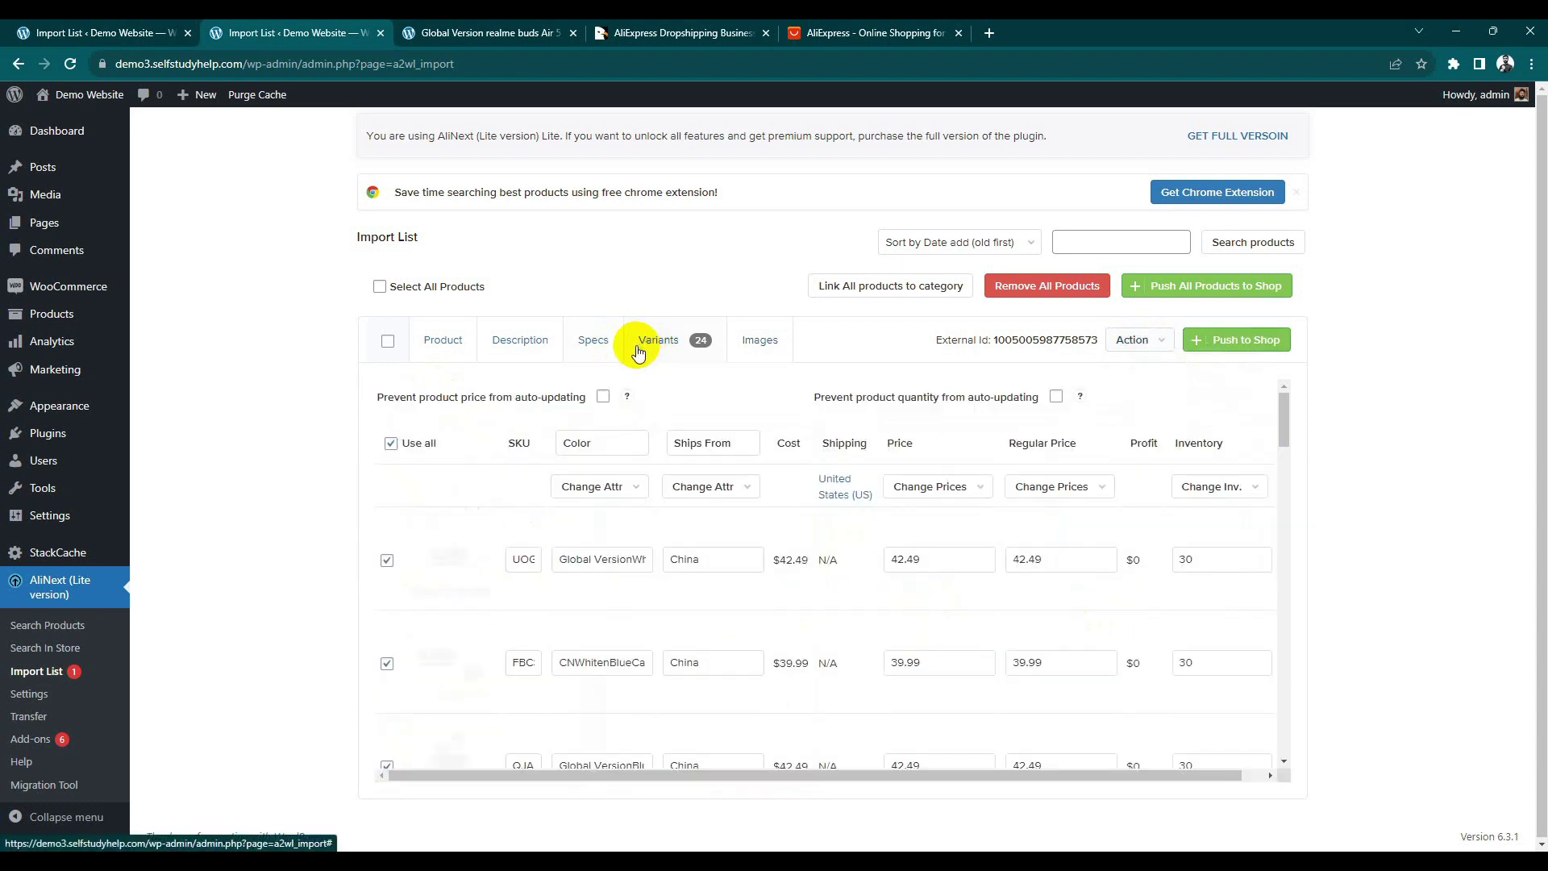
{"action": "left_click", "coordinate": [578, 355]}
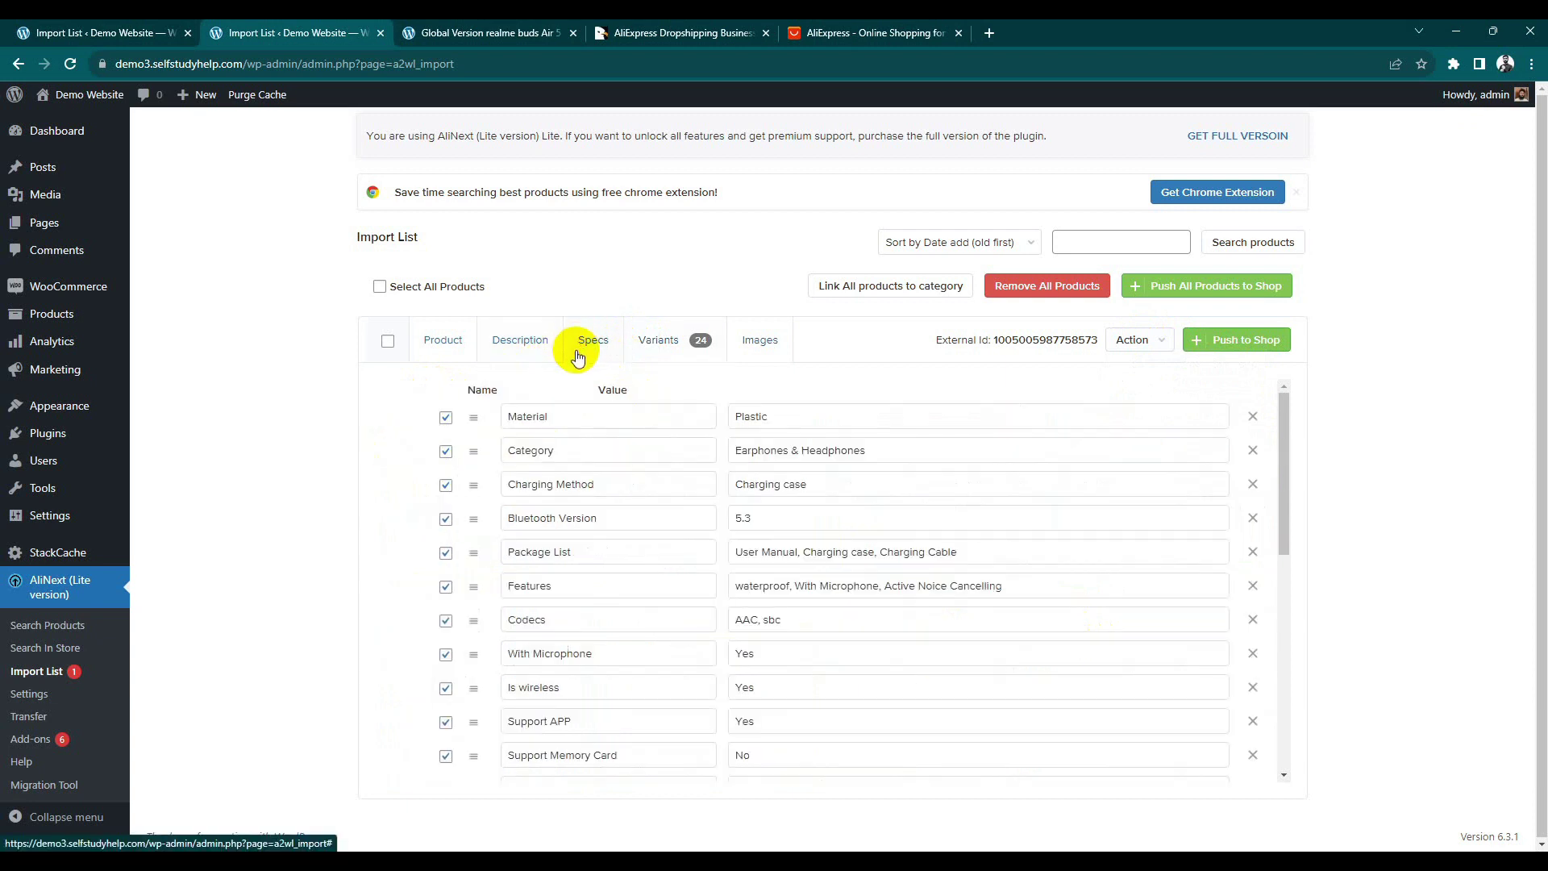
{"action": "scroll", "coordinate": [568, 471], "scroll_direction": "down", "scroll_amount": 6}
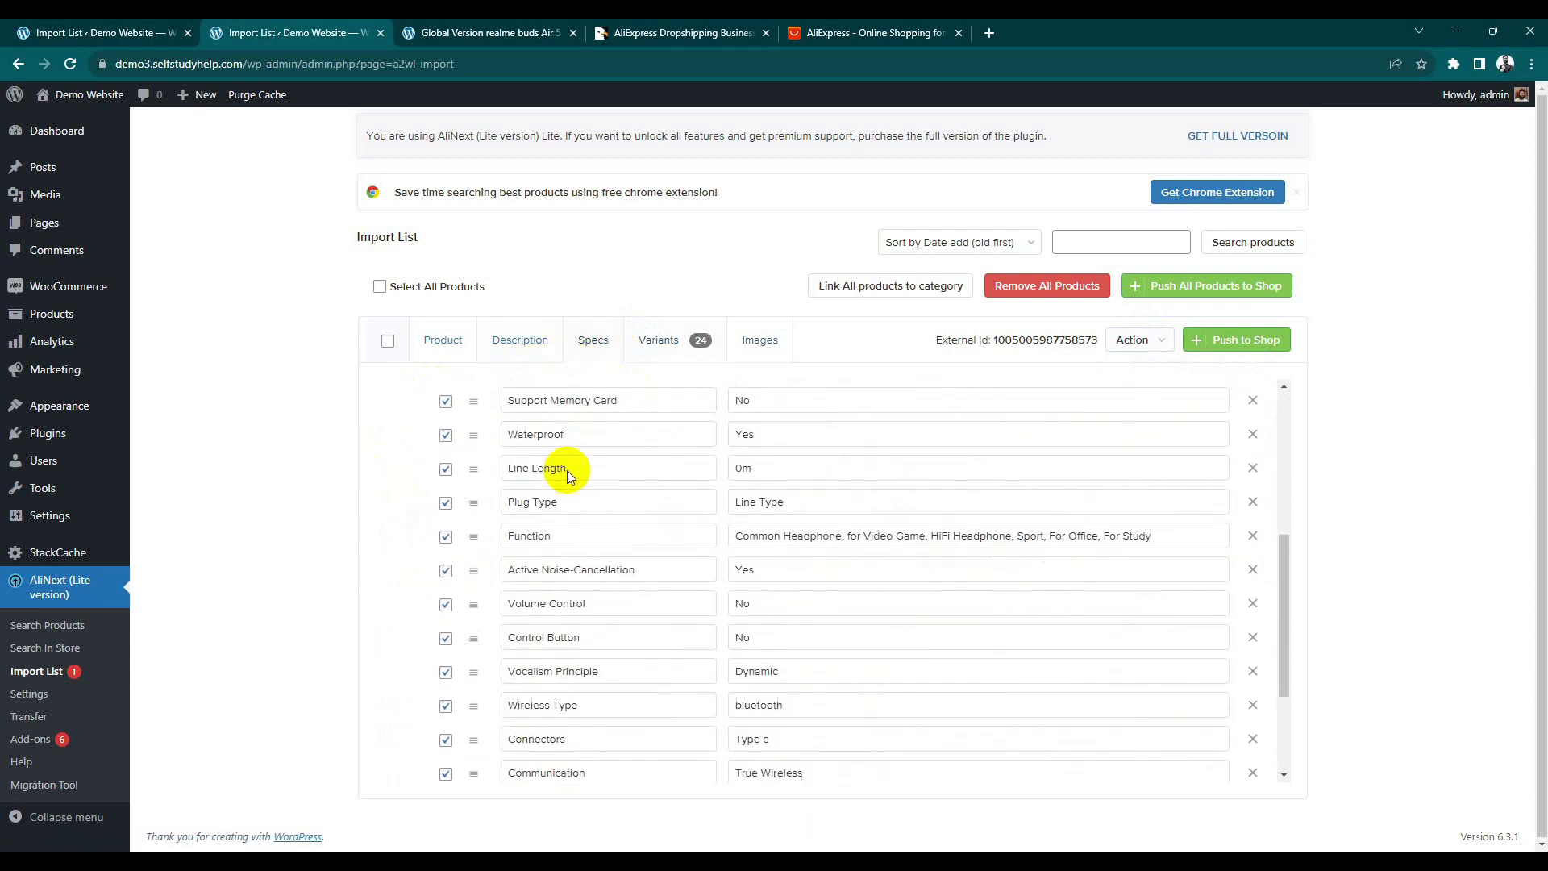
{"action": "left_click", "coordinate": [522, 345]}
{"action": "left_click", "coordinate": [450, 340]}
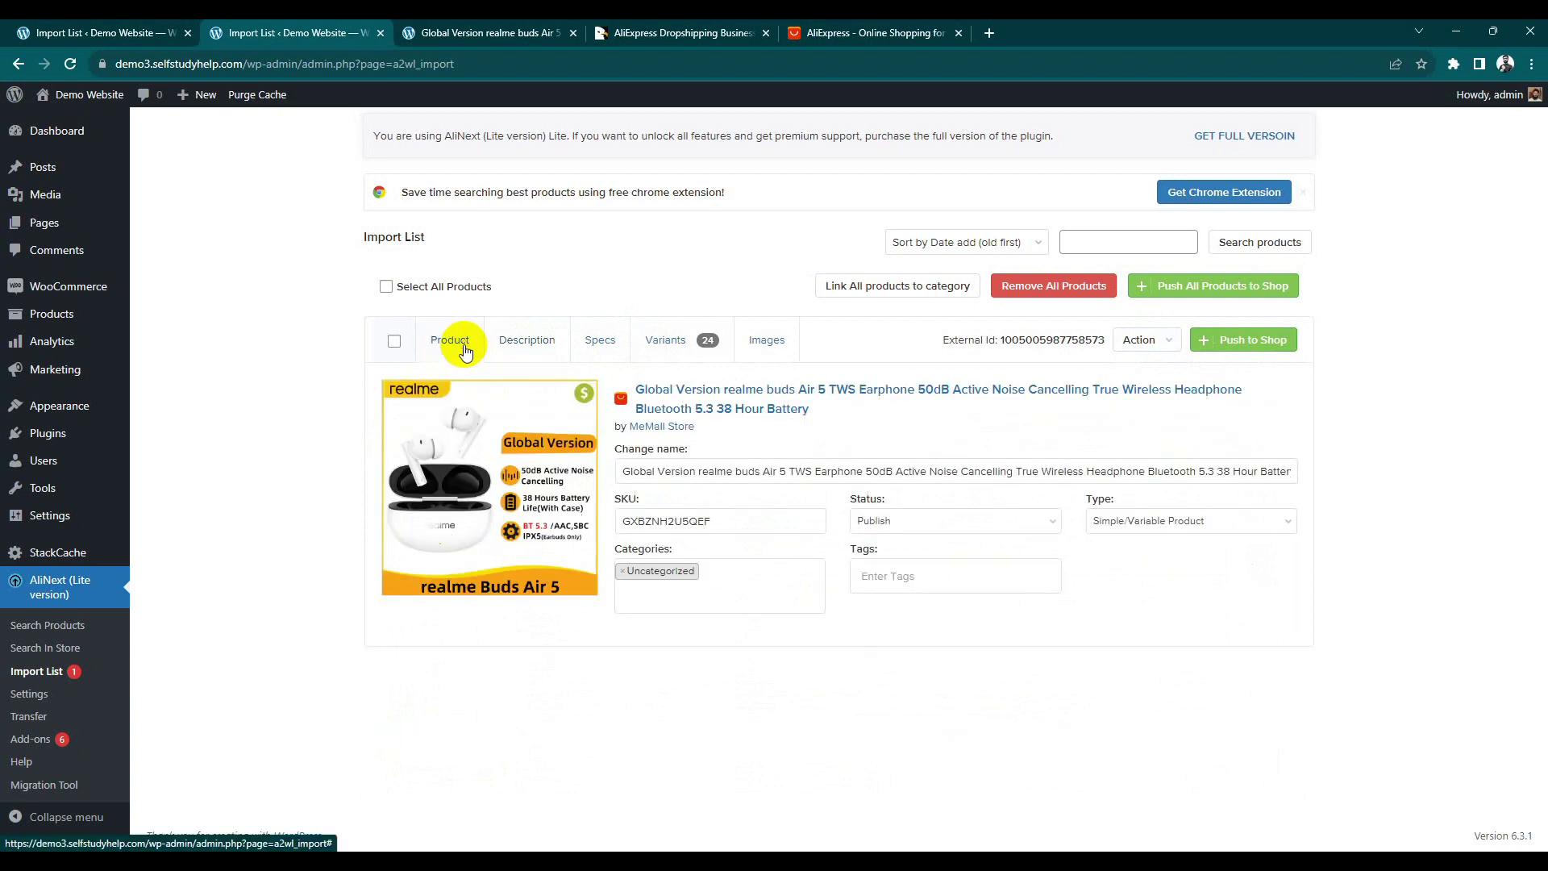
Step: Tag the listing "test", set its status to Draft and push it to the shop
{"action": "left_click", "coordinate": [906, 578]}
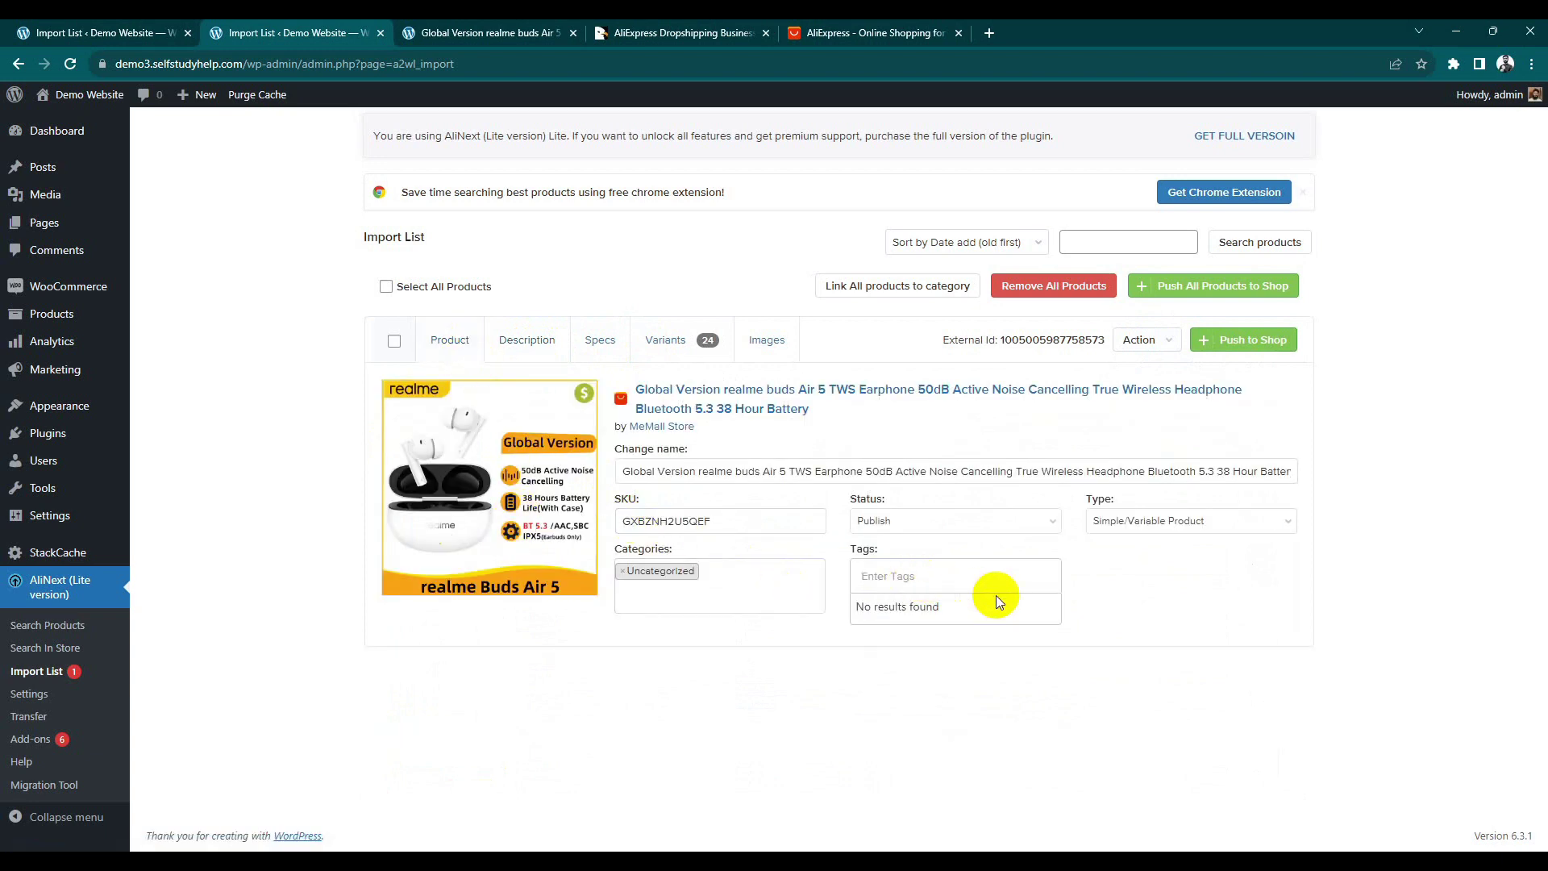
{"action": "type", "text": "test"}
{"action": "key", "text": "Return"}
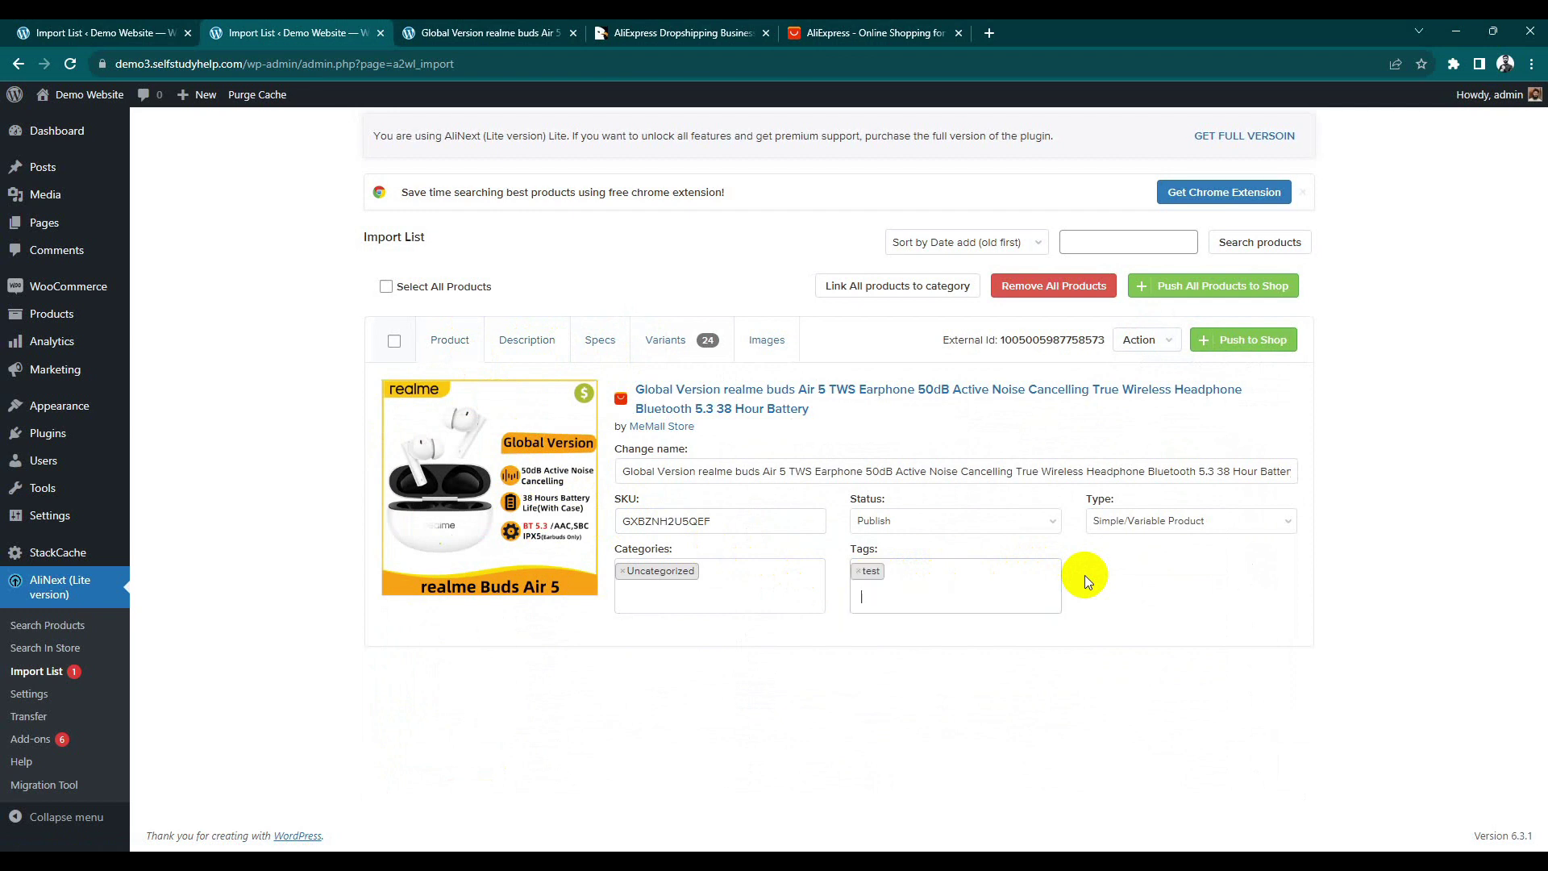
{"action": "left_click", "coordinate": [1034, 530]}
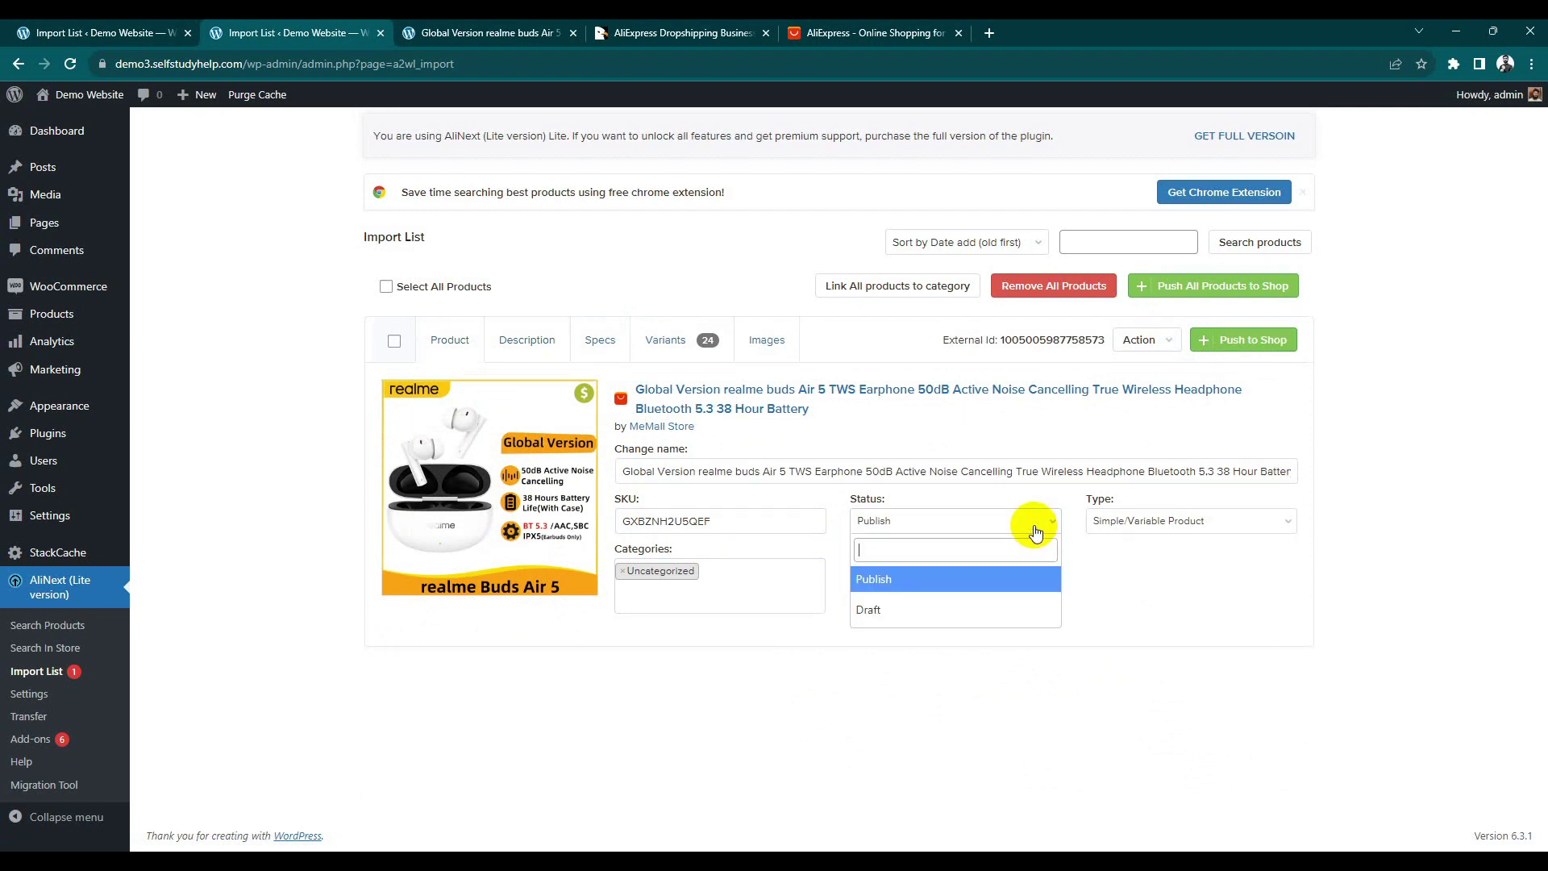
{"action": "left_click", "coordinate": [958, 616]}
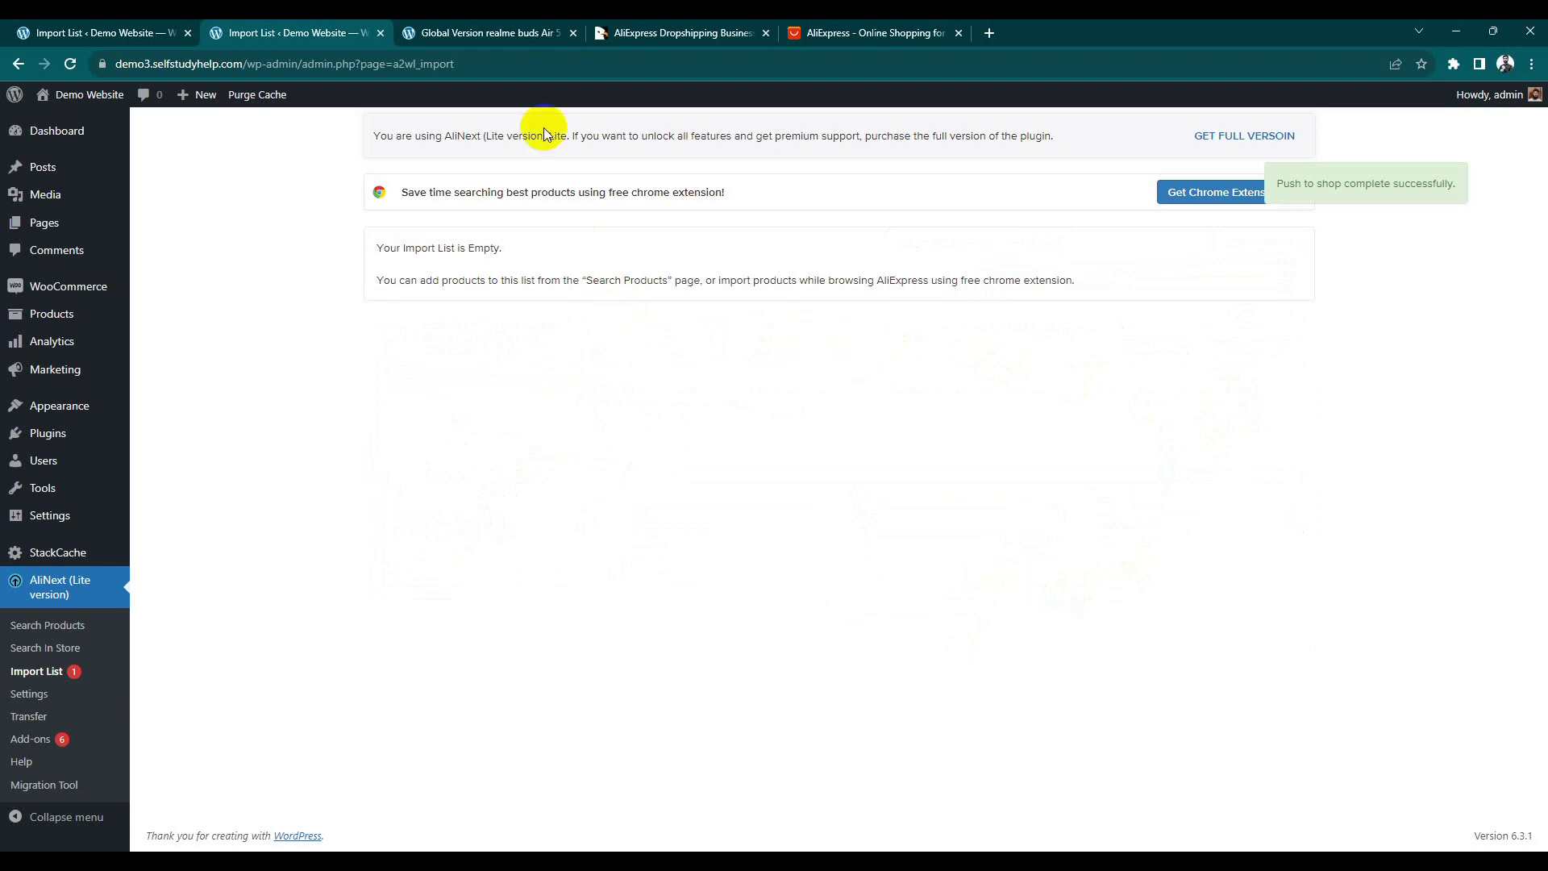
Step: Show all store products in a new browser tab and open the Uncategorized realme Buds Air 5 draft for editing
{"action": "left_click", "coordinate": [85, 321]}
{"action": "middle_click", "coordinate": [202, 316]}
{"action": "left_click", "coordinate": [674, 32]}
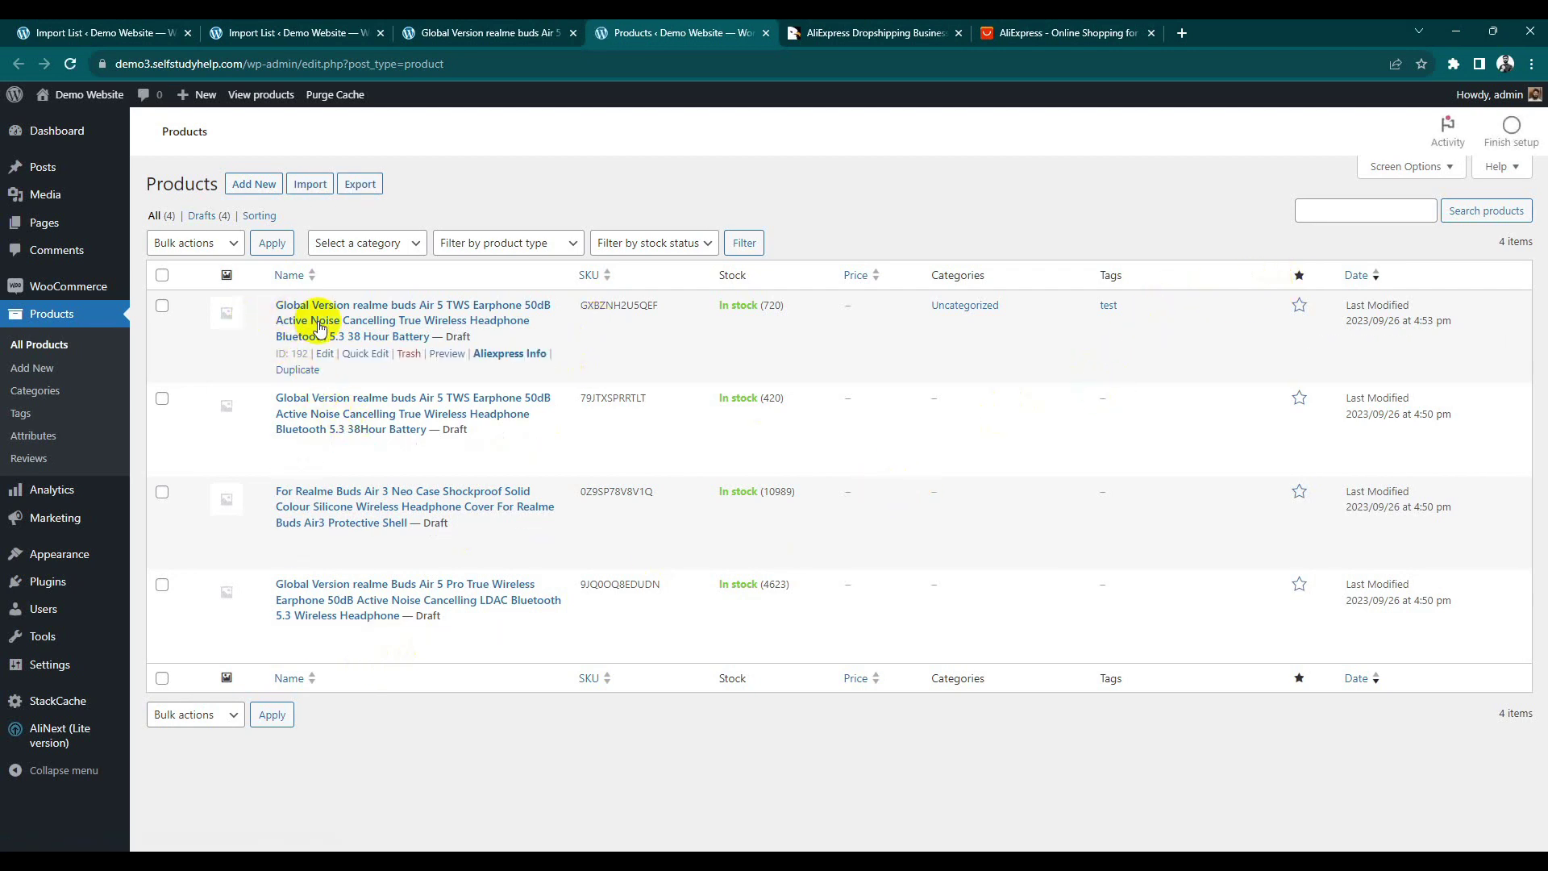
{"action": "left_click", "coordinate": [381, 304]}
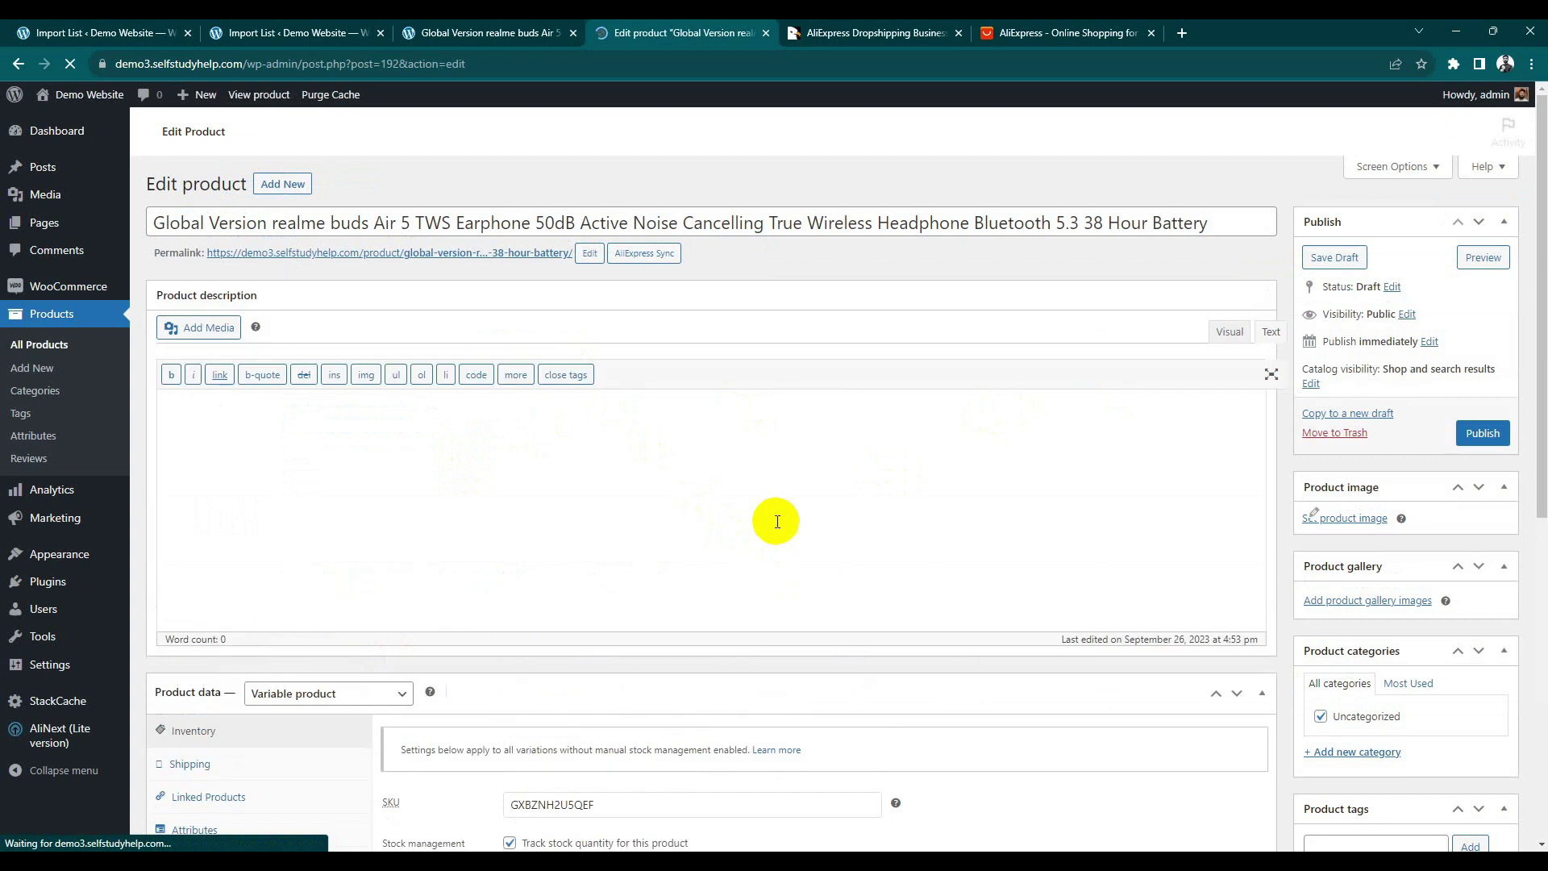
Step: Examine the product data of the realme Buds Air 5 draft, including its inventory, attributes and variations
{"action": "scroll", "coordinate": [767, 512], "scroll_direction": "down", "scroll_amount": 3}
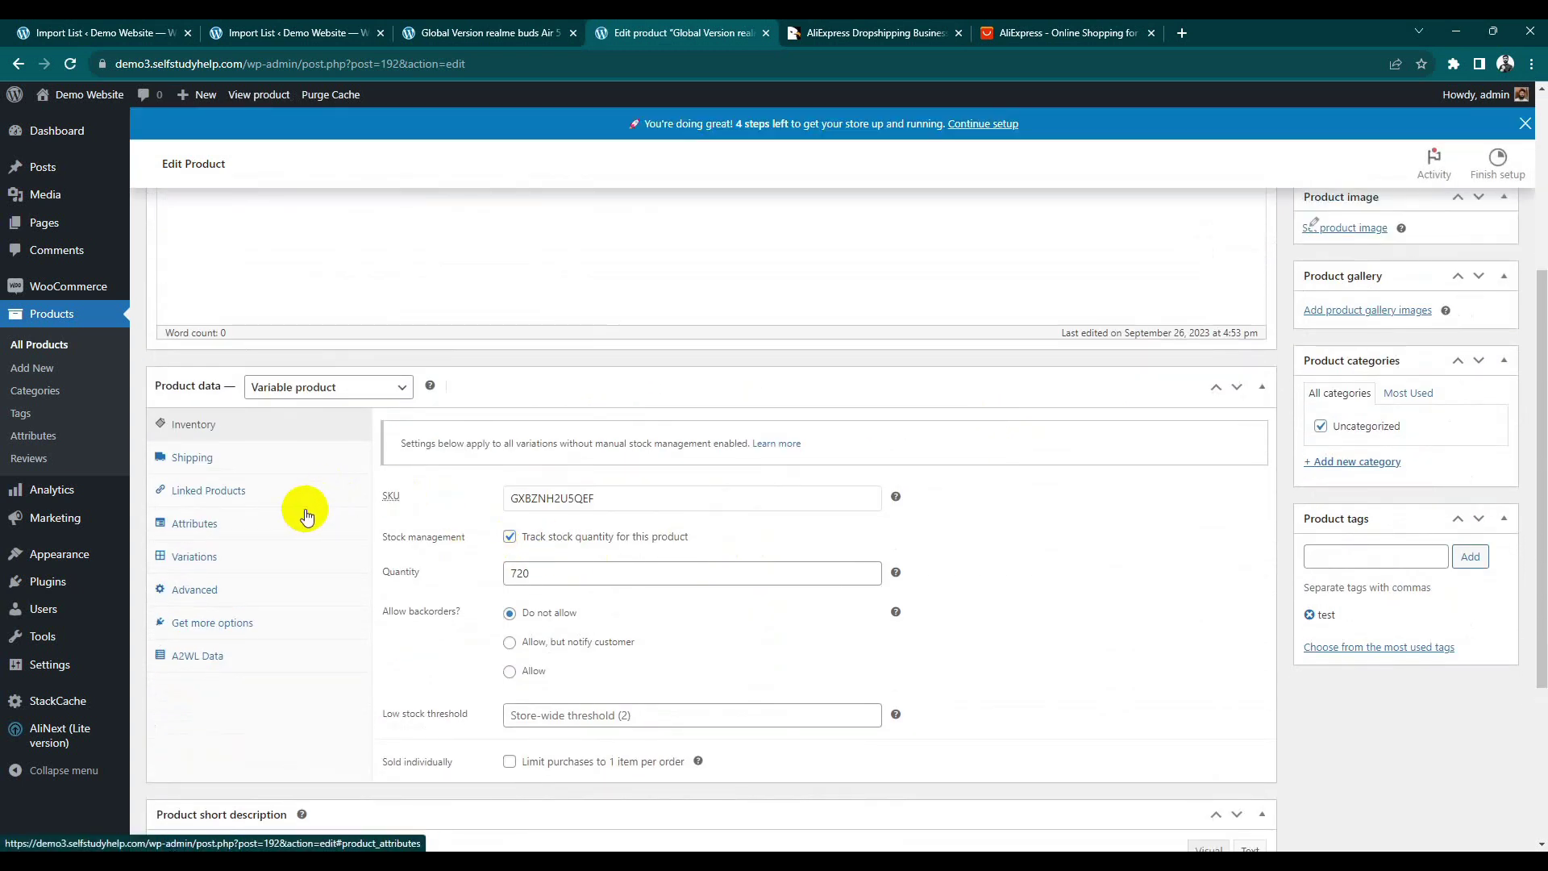
{"action": "scroll", "coordinate": [480, 392], "scroll_direction": "down", "scroll_amount": 3}
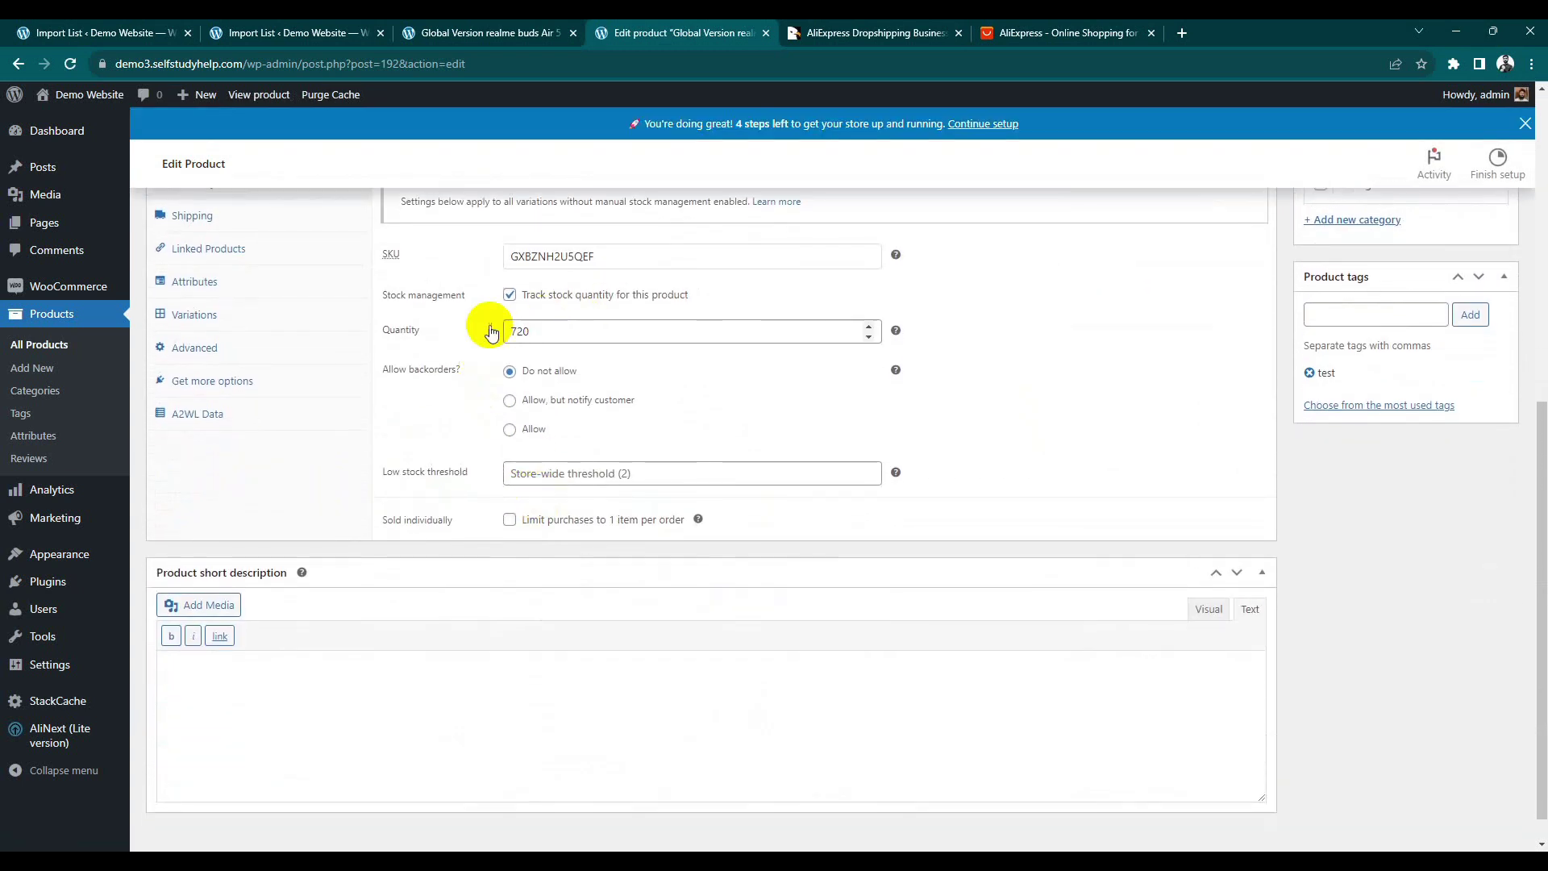
{"action": "scroll", "coordinate": [511, 326], "scroll_direction": "up", "scroll_amount": 3}
{"action": "left_click", "coordinate": [216, 556]}
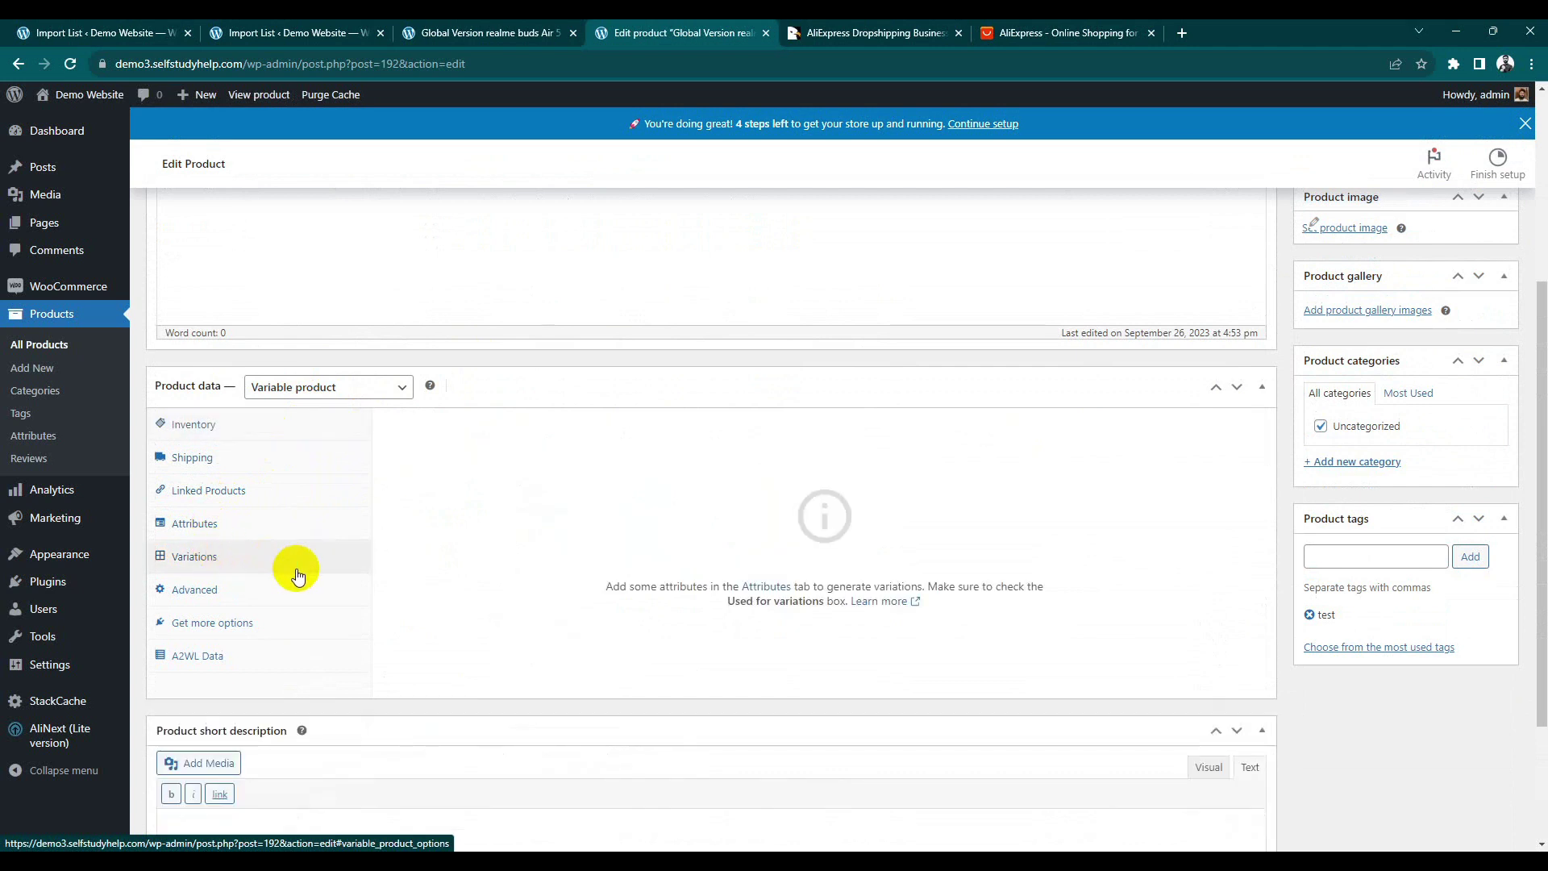
{"action": "left_click", "coordinate": [234, 529]}
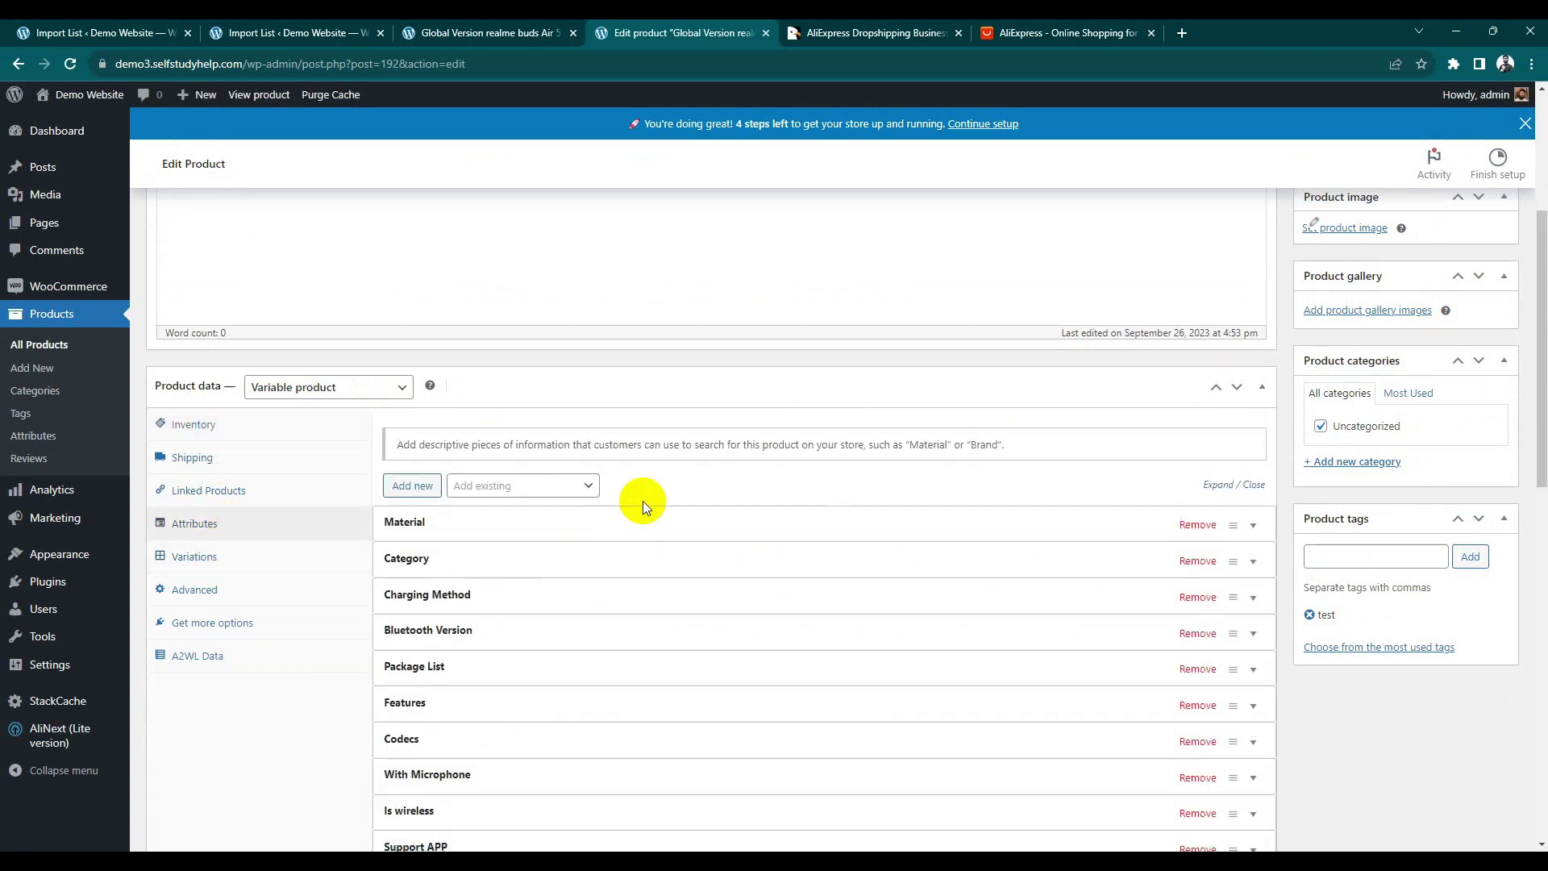
{"action": "left_click", "coordinate": [642, 524]}
{"action": "left_click", "coordinate": [495, 526]}
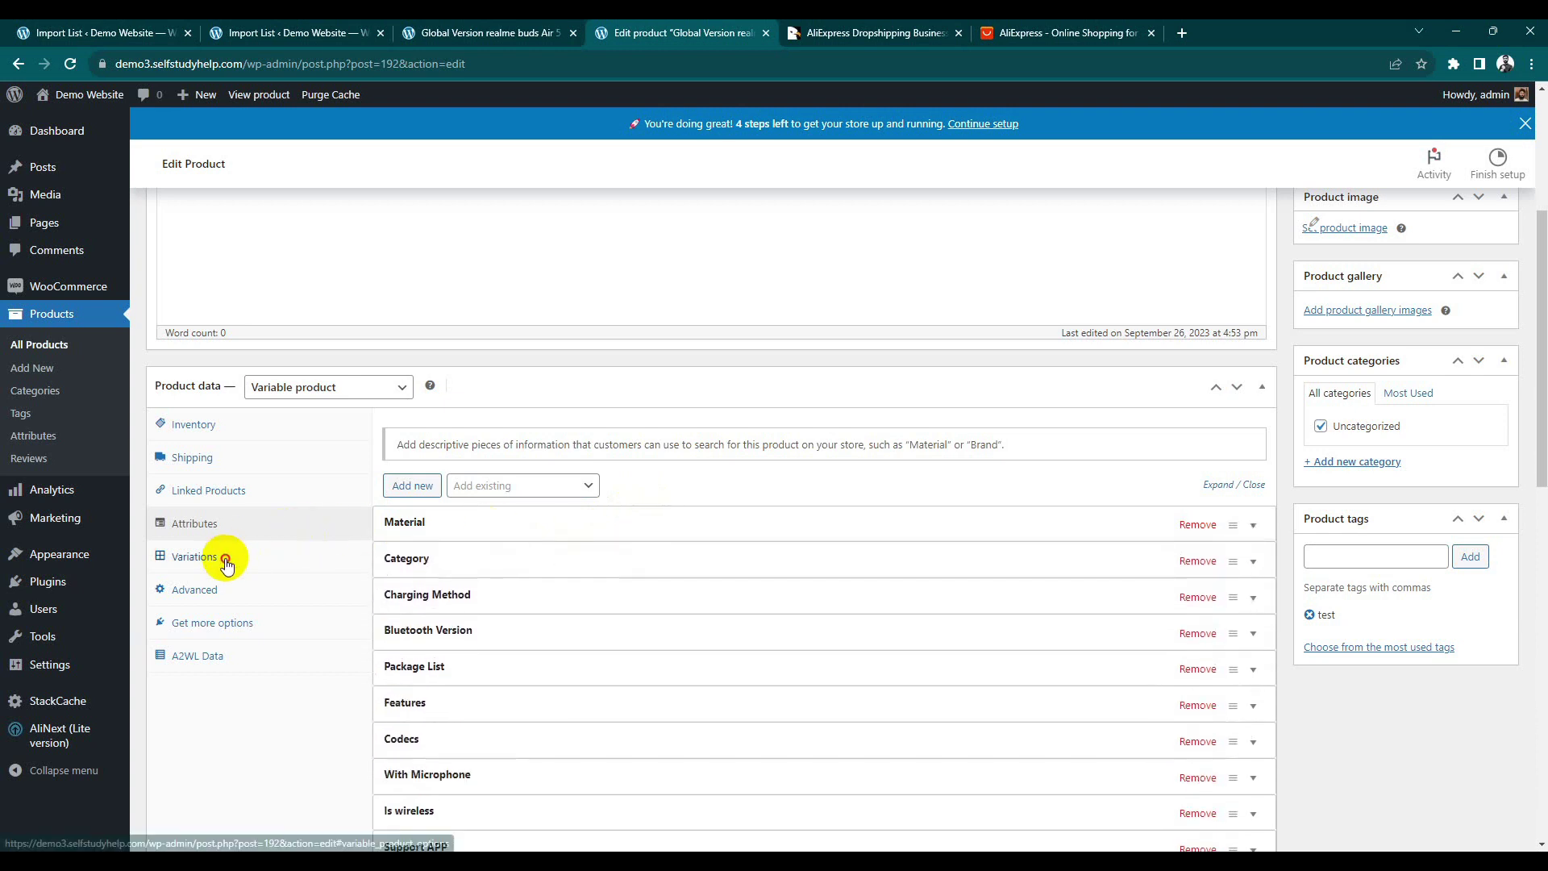
{"action": "left_click", "coordinate": [225, 555]}
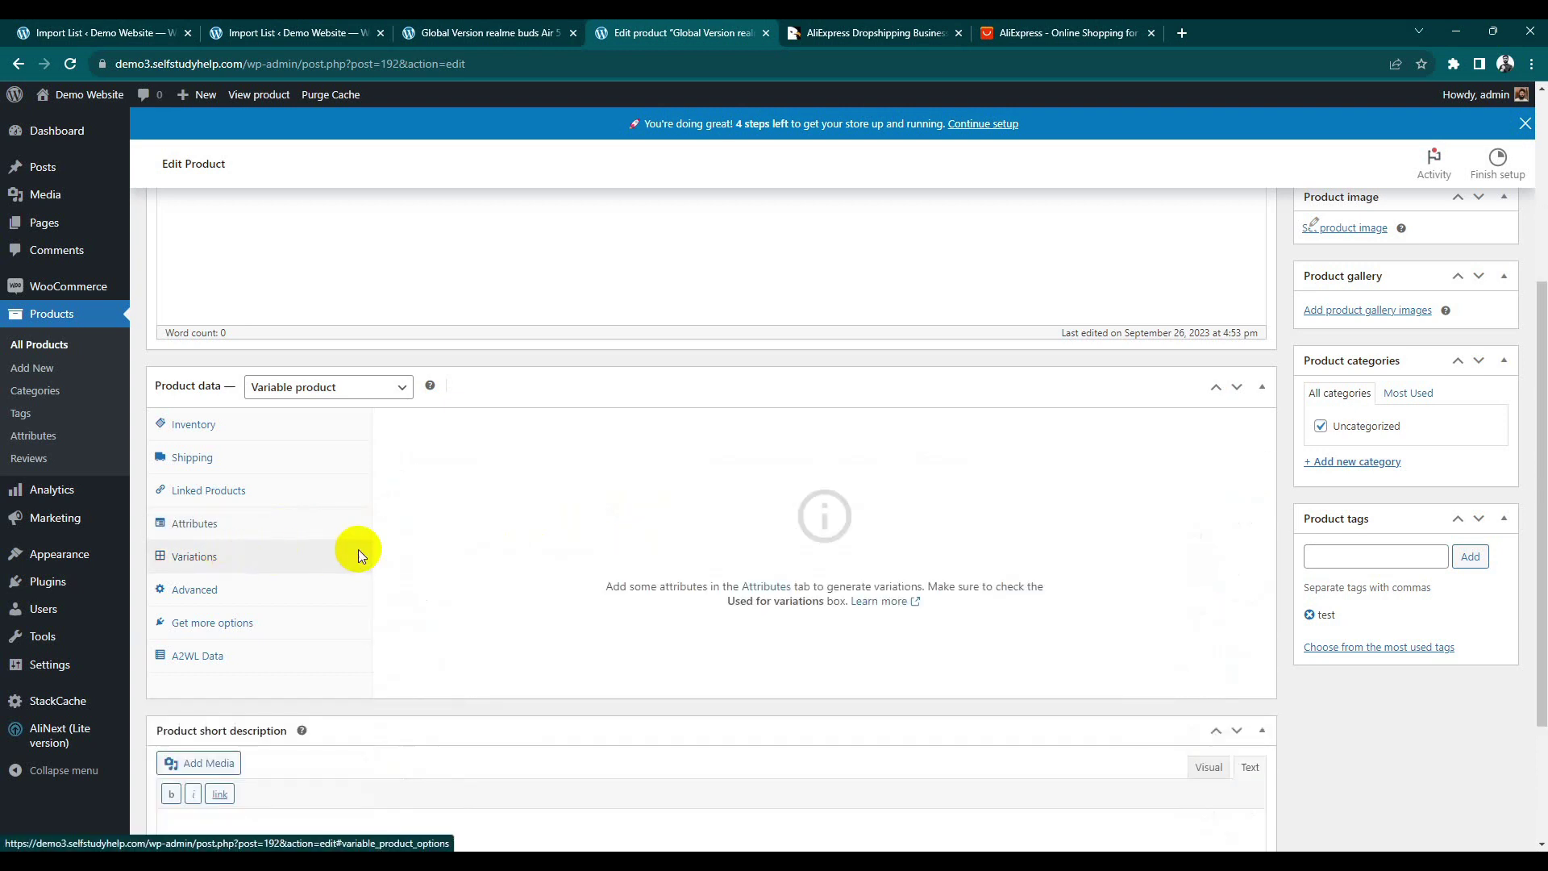
{"action": "triple_click", "coordinate": [668, 587]}
{"action": "left_click", "coordinate": [1003, 542]}
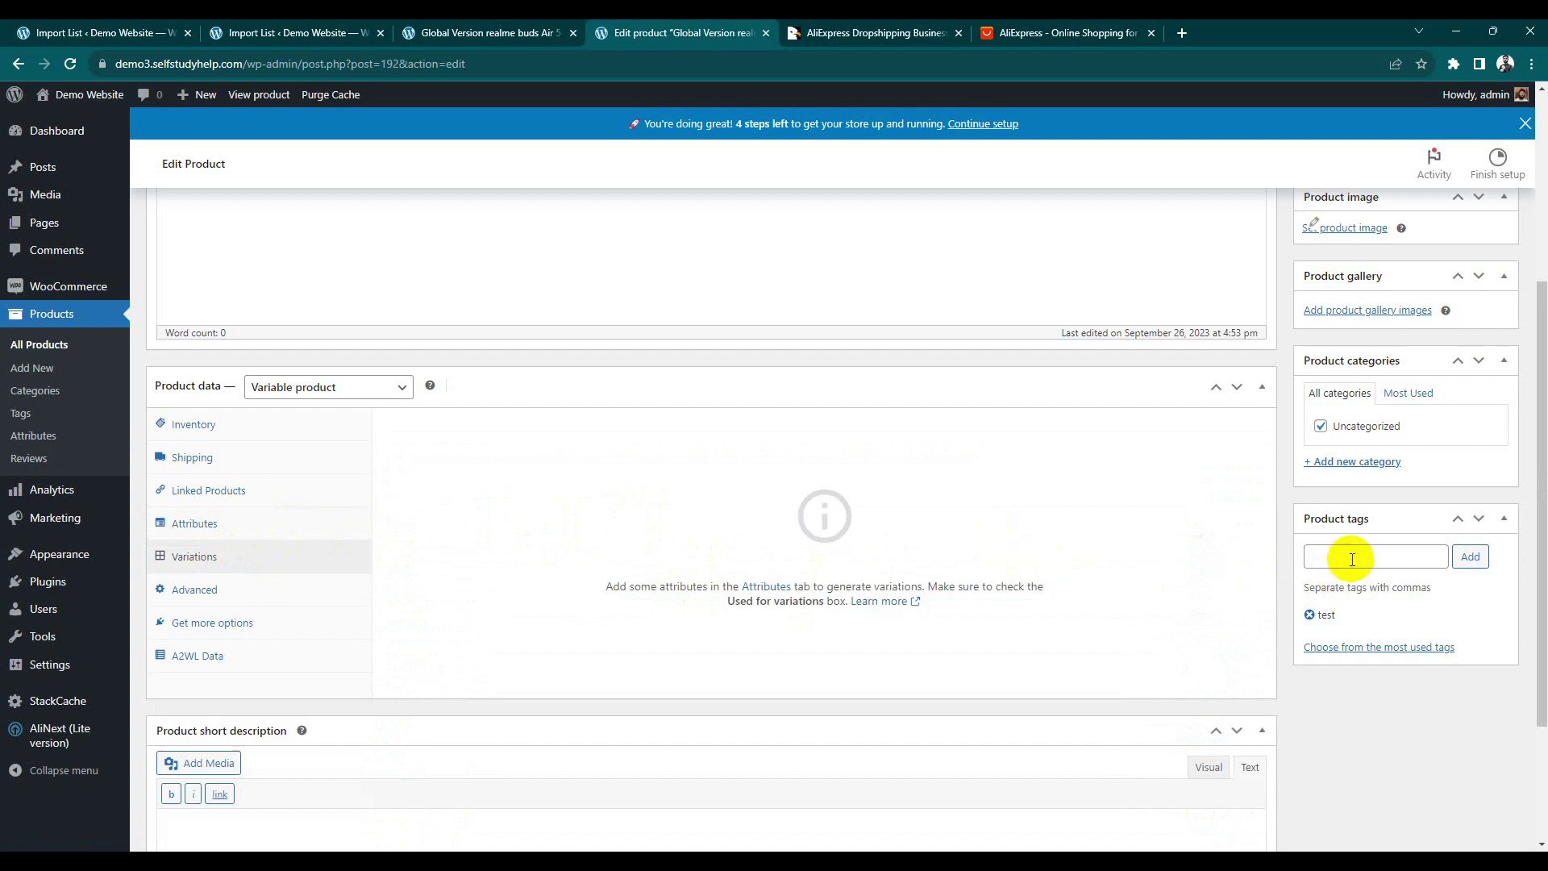
Step: Try to edit the draft's product image in the image editor and save it
{"action": "scroll", "coordinate": [1371, 524], "scroll_direction": "up", "scroll_amount": 1}
{"action": "scroll", "coordinate": [1403, 496], "scroll_direction": "up", "scroll_amount": 4}
{"action": "scroll", "coordinate": [1396, 524], "scroll_direction": "down", "scroll_amount": 2}
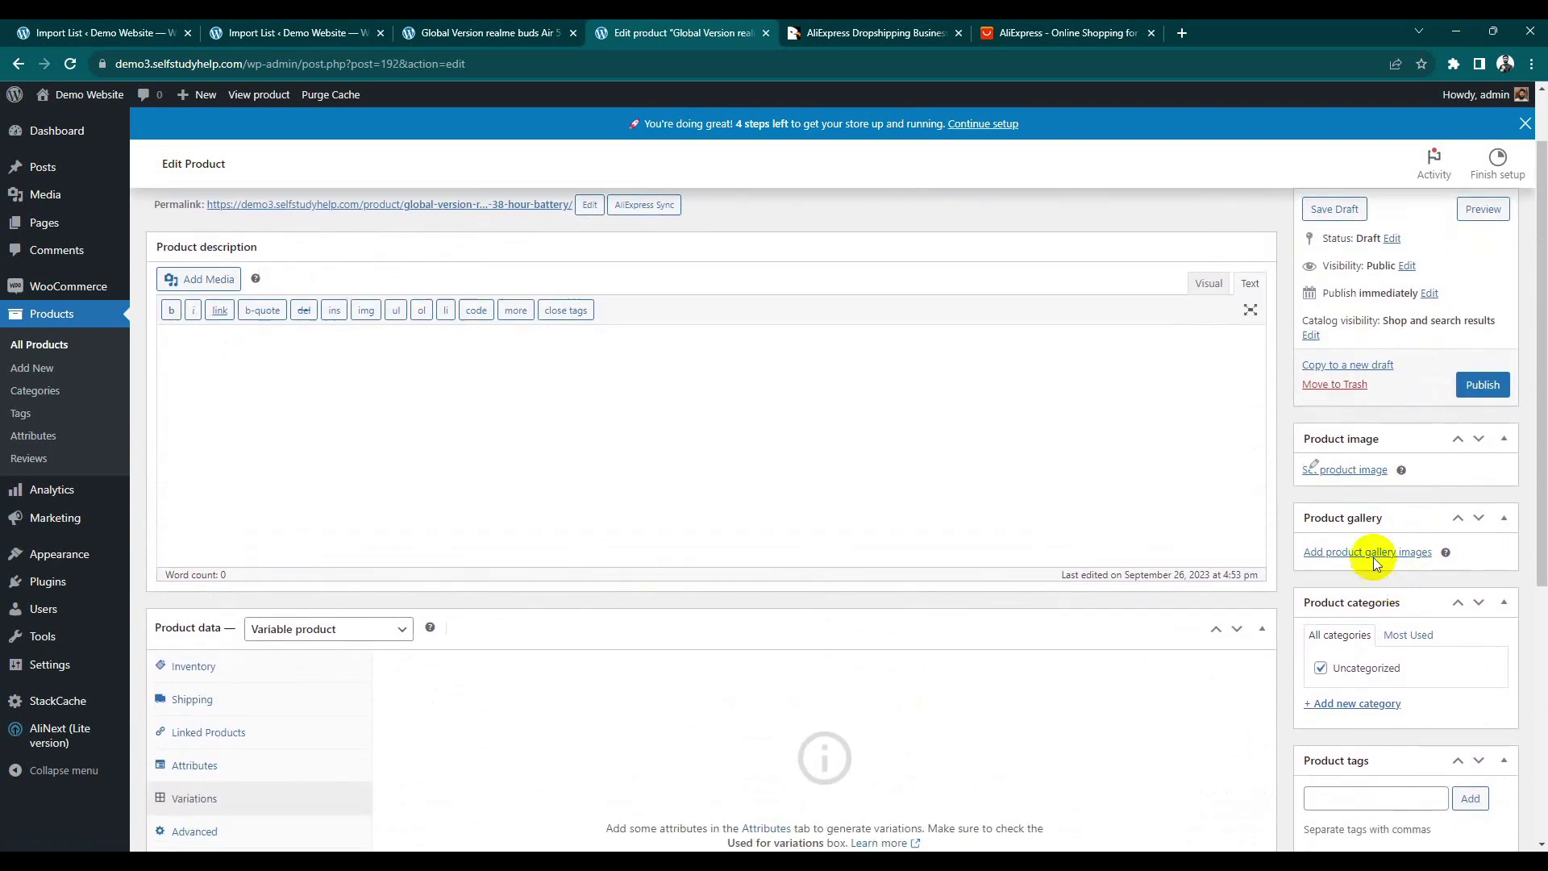
{"action": "left_click", "coordinate": [1312, 471]}
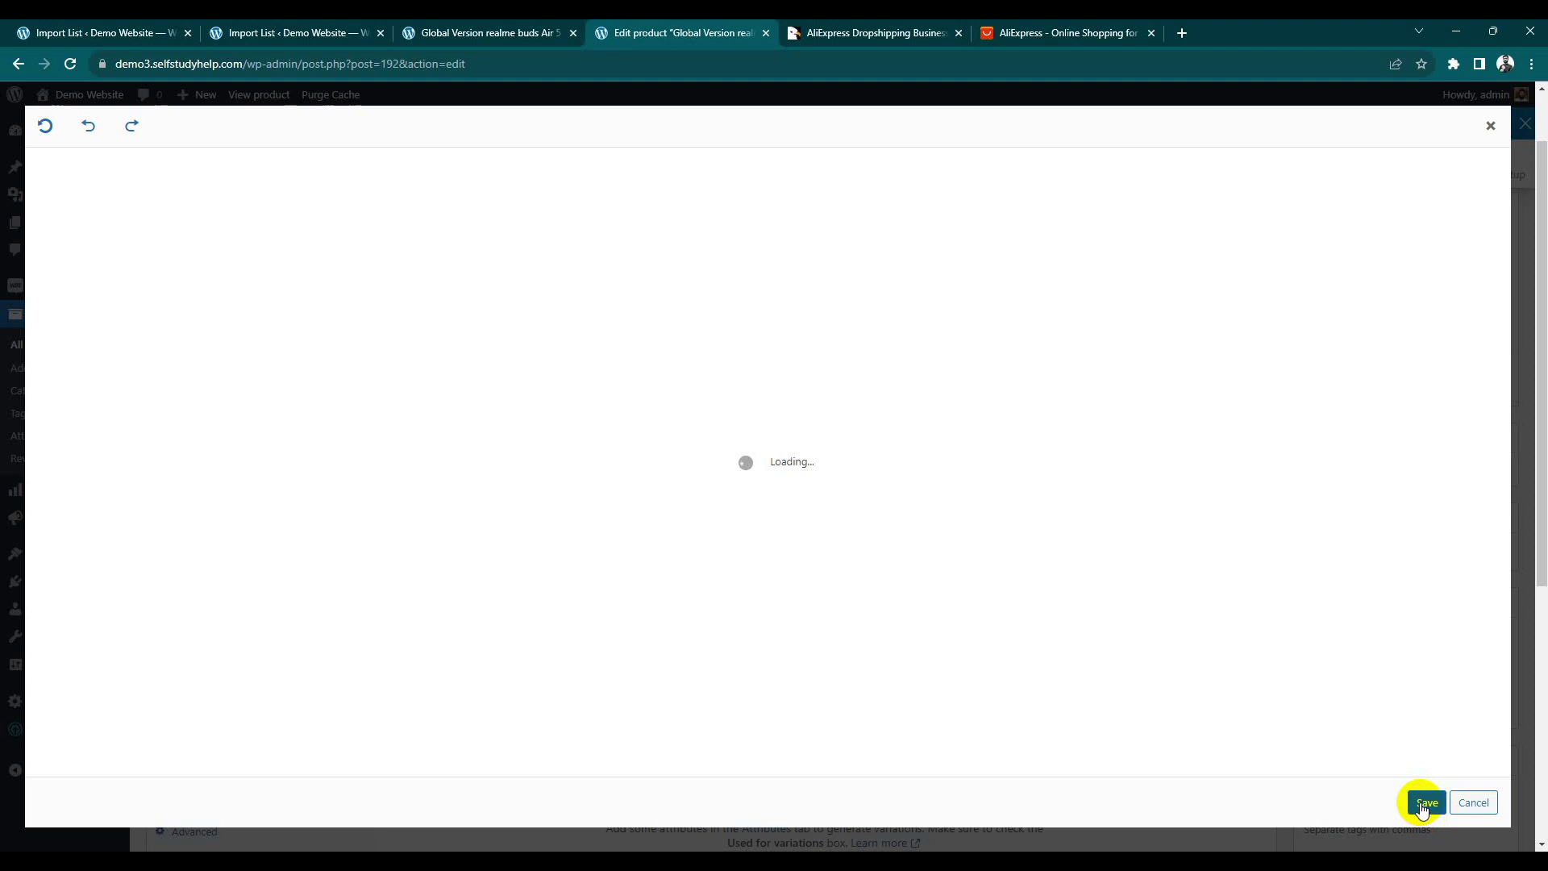
{"action": "left_click", "coordinate": [1425, 803]}
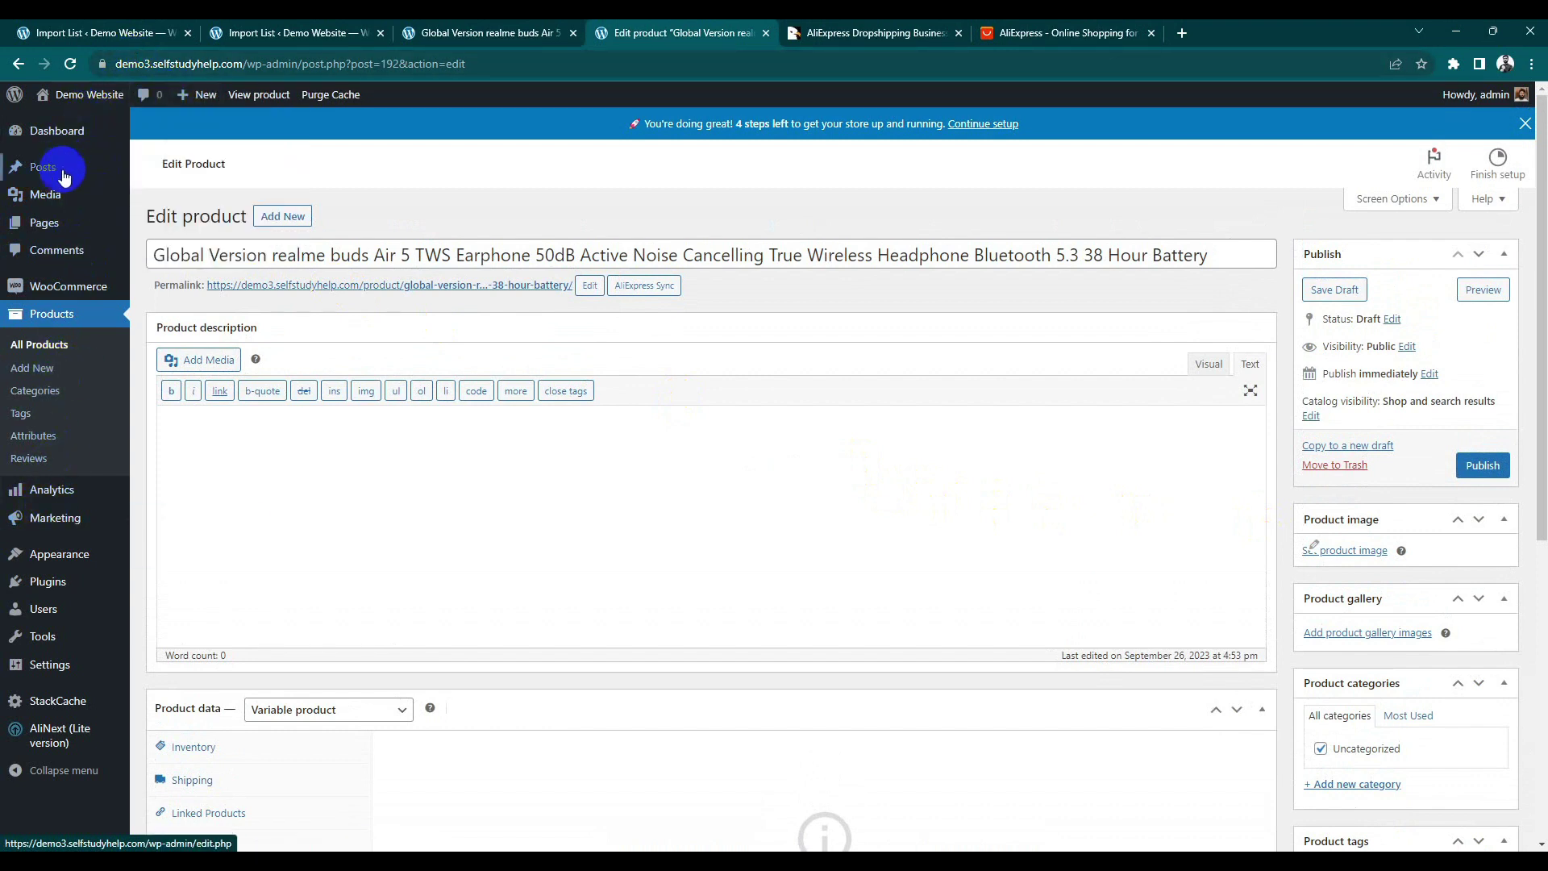
Step: Check the media library for the imported images, and reload and review the blue realme Buds Air 5 product page
{"action": "left_click", "coordinate": [61, 198]}
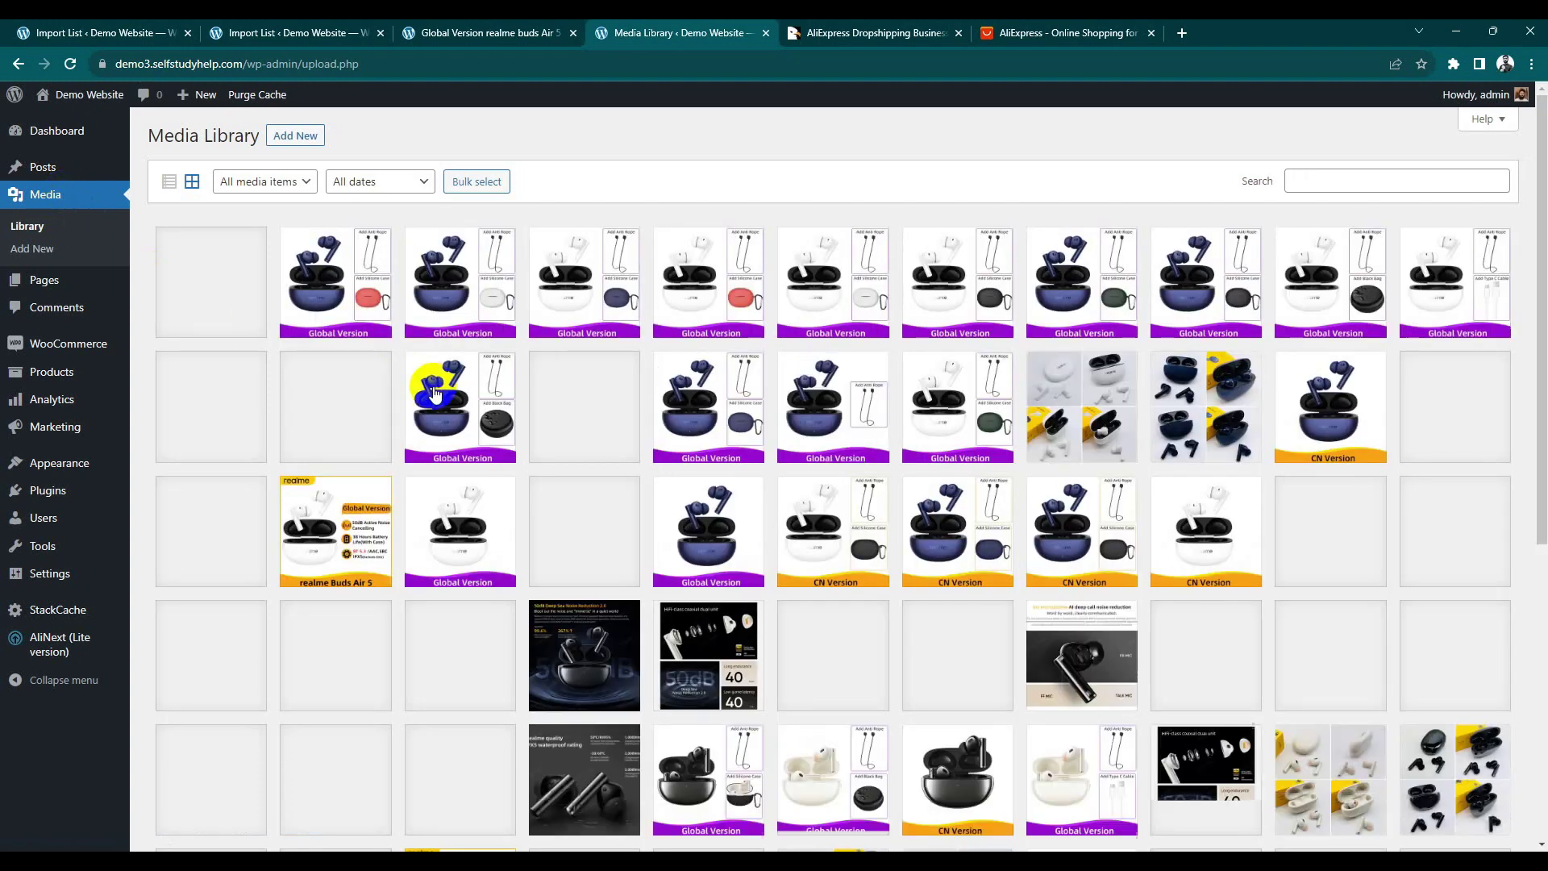
{"action": "left_click", "coordinate": [452, 32]}
{"action": "left_click", "coordinate": [429, 72]}
{"action": "key", "text": "Return"}
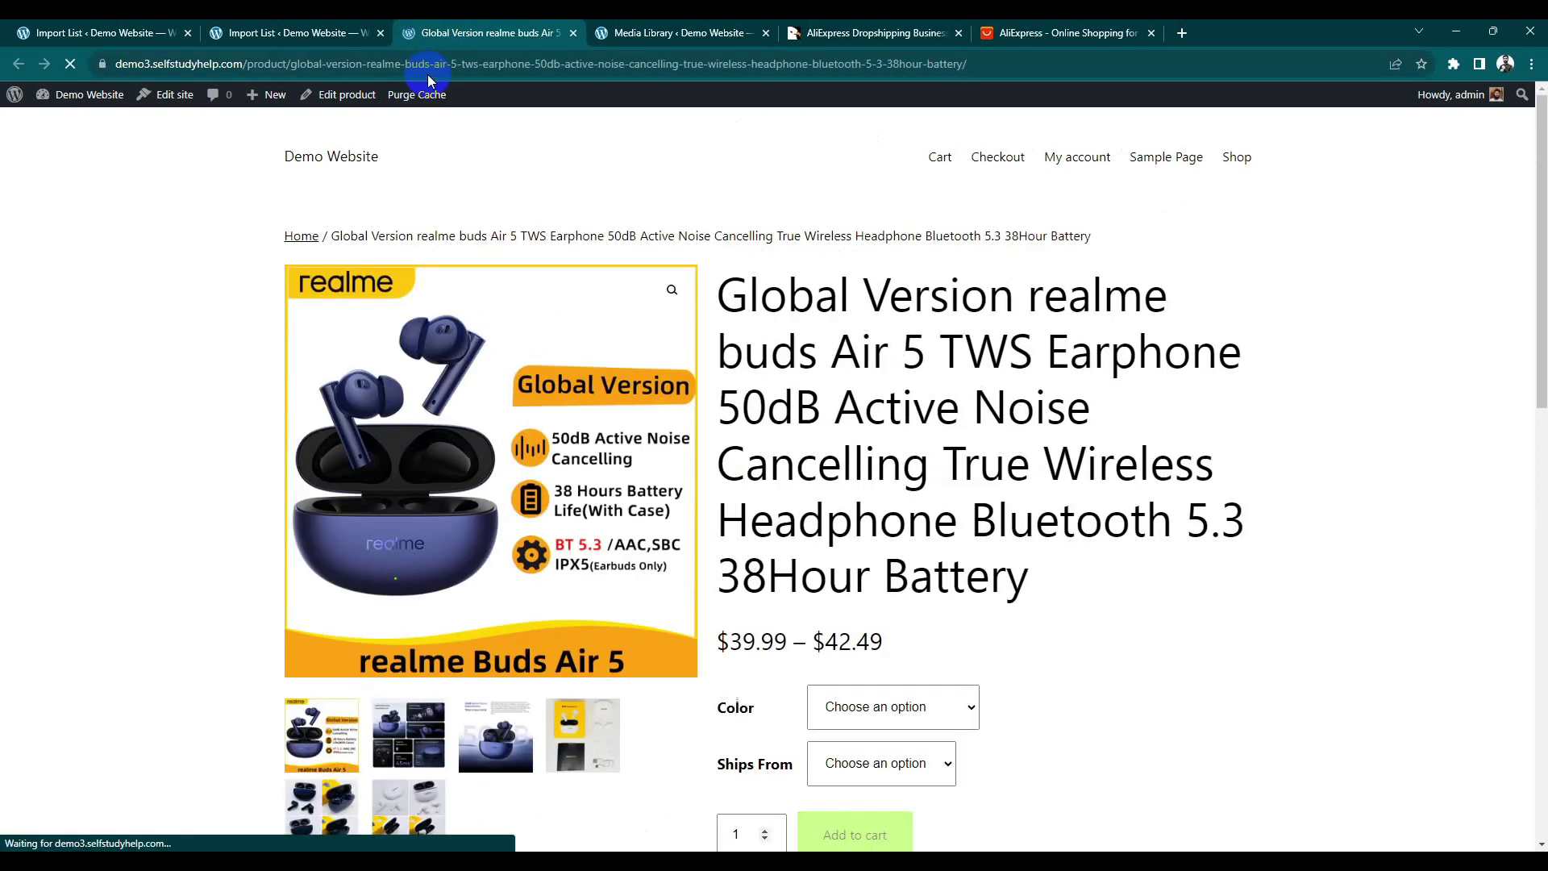
{"action": "scroll", "coordinate": [698, 249], "scroll_direction": "down", "scroll_amount": 3}
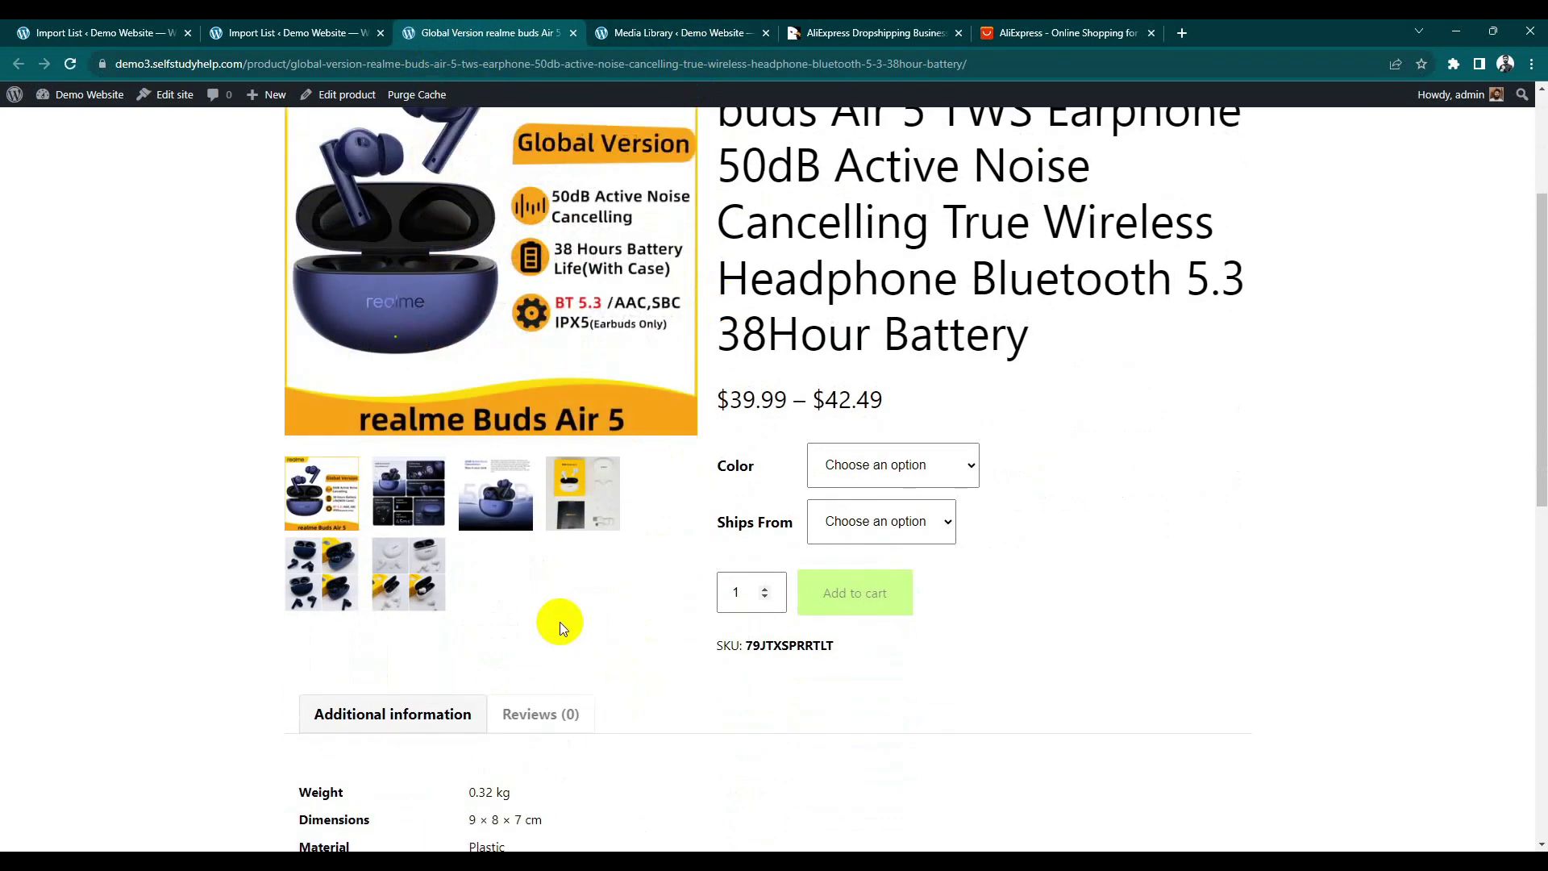
{"action": "scroll", "coordinate": [558, 607], "scroll_direction": "up", "scroll_amount": 2}
Step: Try adding the blue realme Buds Air 5 to the cart with color GVBluenRedCase and a Ships From option
{"action": "left_click", "coordinate": [906, 623]}
{"action": "left_click", "coordinate": [892, 505]}
{"action": "scroll", "coordinate": [899, 597], "scroll_direction": "down", "scroll_amount": 1}
{"action": "left_click", "coordinate": [895, 677]}
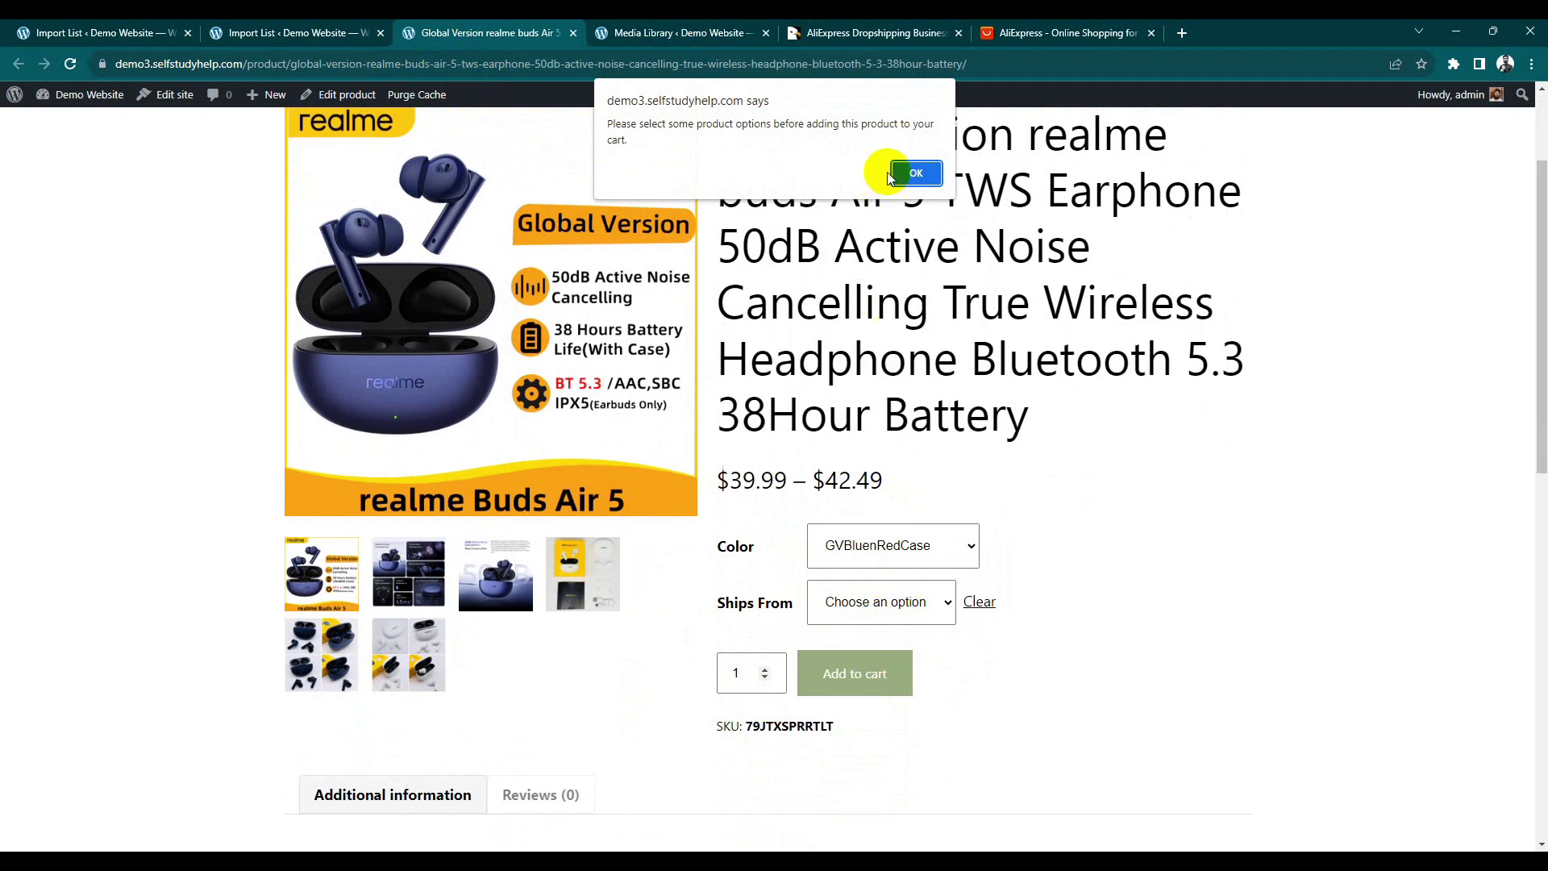
{"action": "left_click", "coordinate": [915, 173]}
{"action": "left_click", "coordinate": [855, 607]}
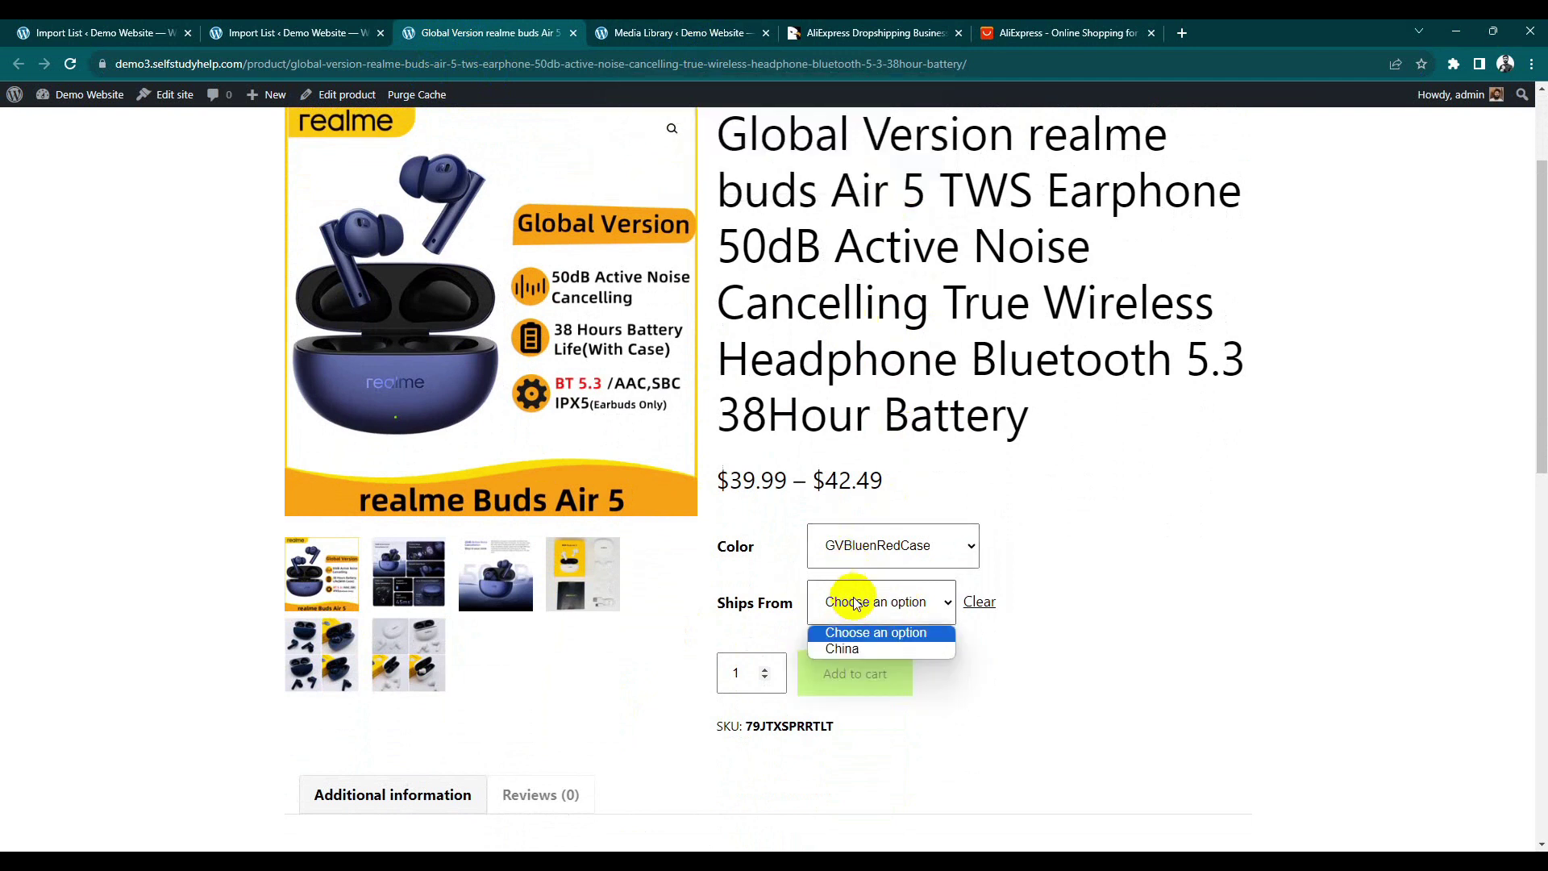
{"action": "left_click", "coordinate": [853, 634]}
Step: View the store's Shop page and reopen AliNext's product search
{"action": "scroll", "coordinate": [951, 538], "scroll_direction": "up", "scroll_amount": 2}
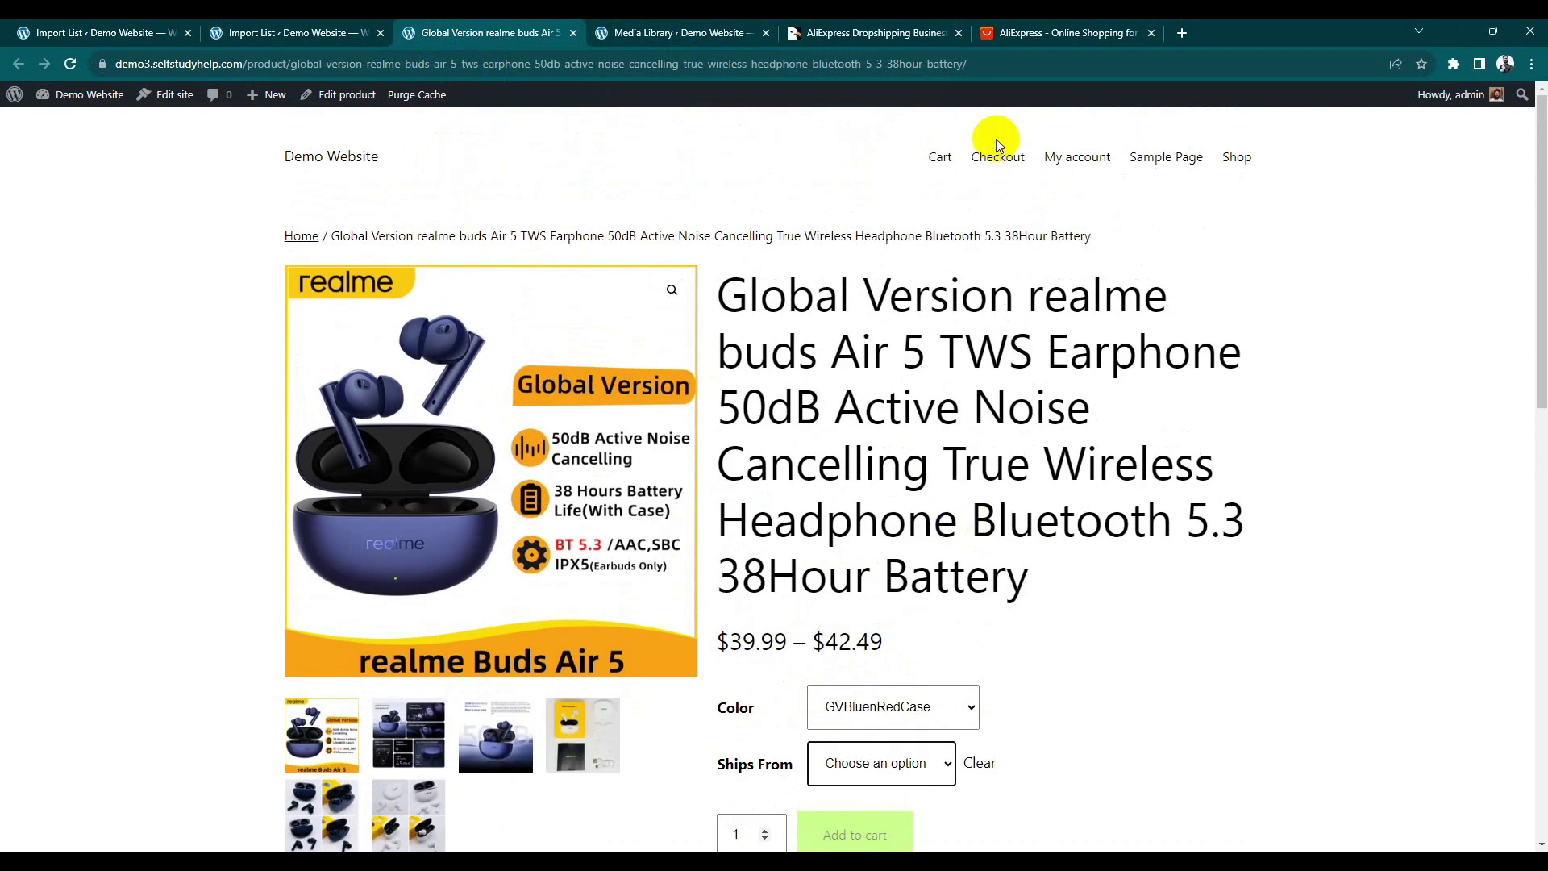
{"action": "left_click", "coordinate": [1236, 157]}
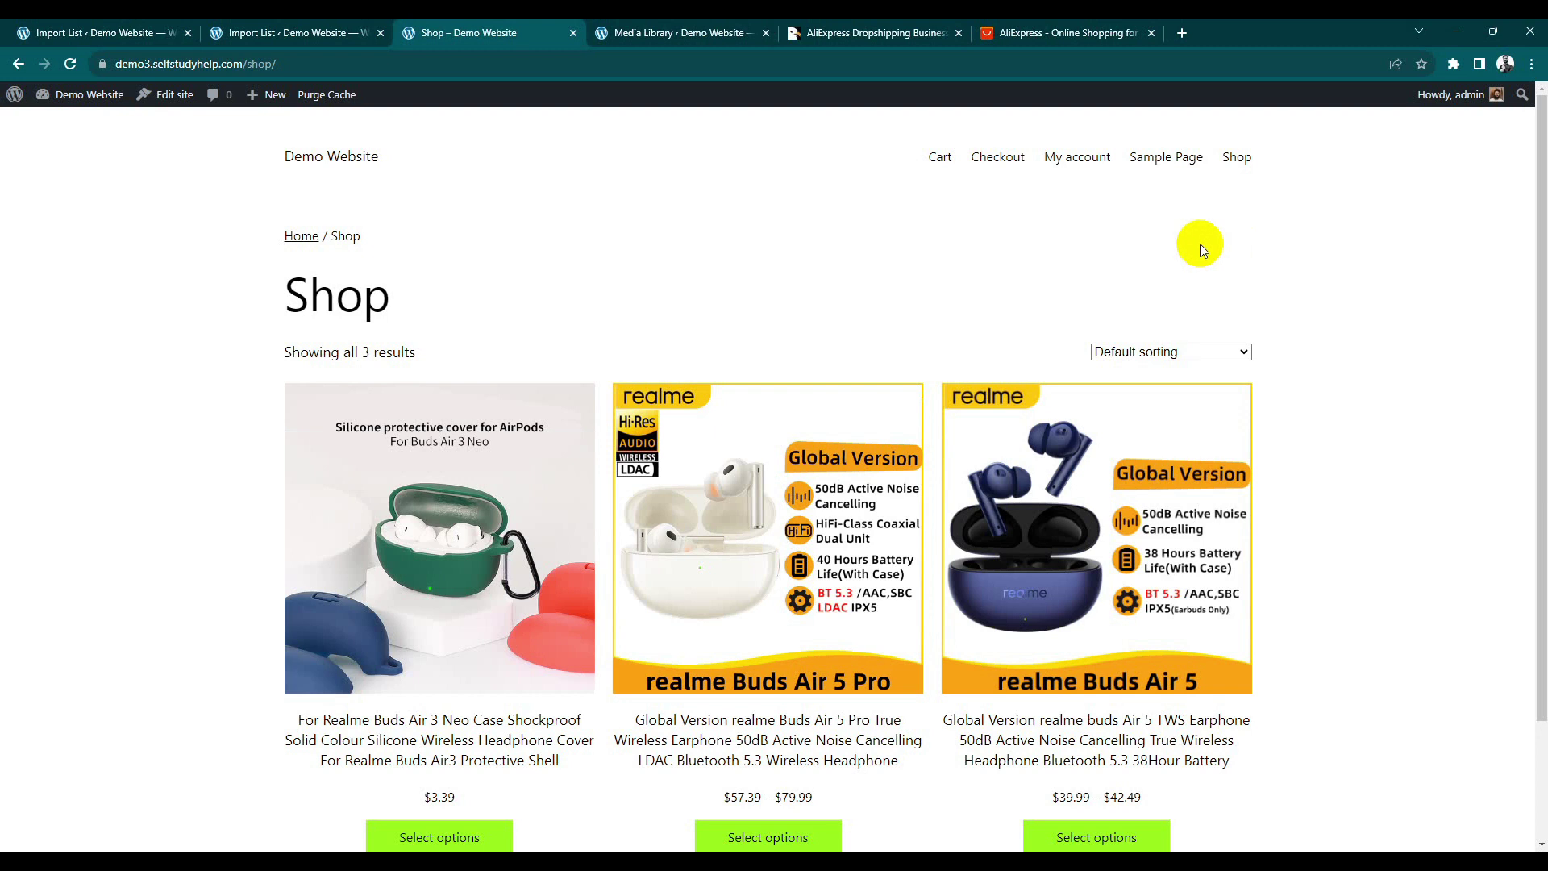
{"action": "left_click", "coordinate": [331, 33]}
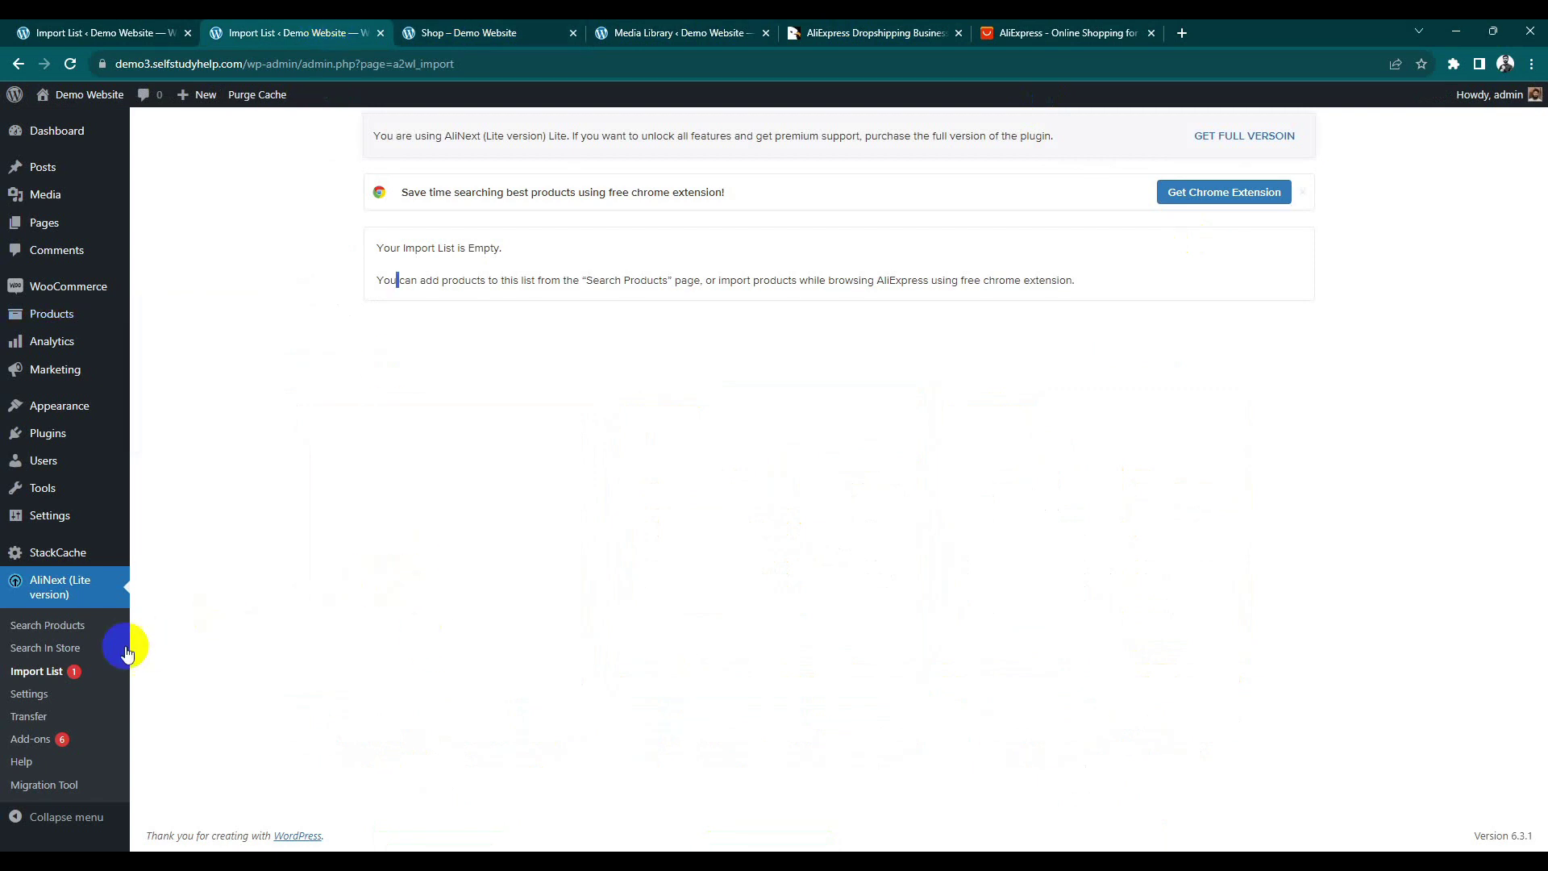
{"action": "left_click", "coordinate": [71, 627]}
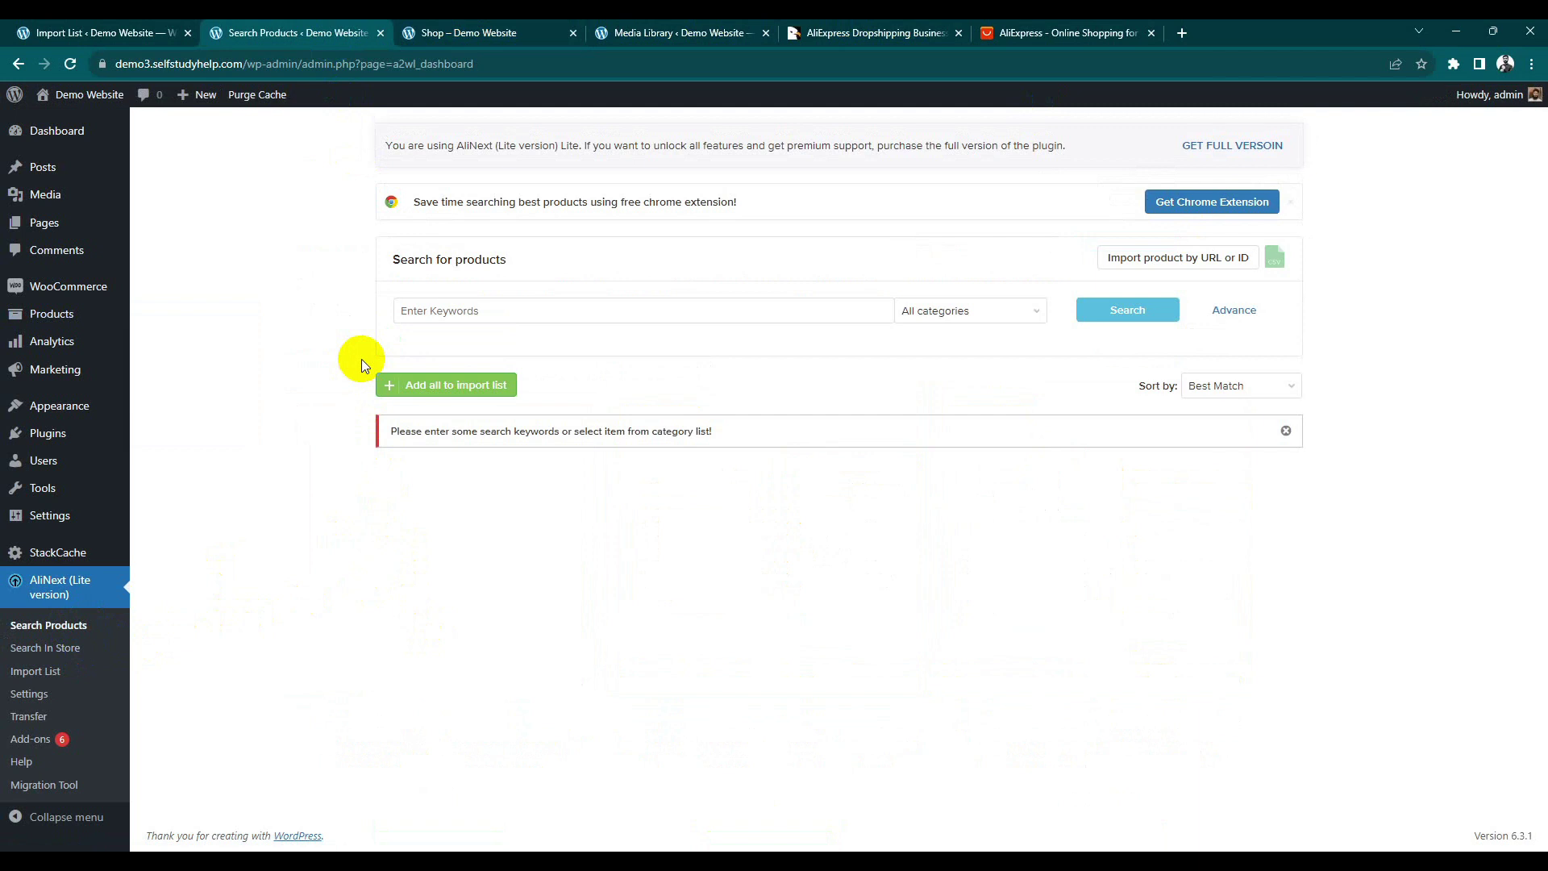
Step: Publish the draft realme buds Air 5 product by setting its status to Published with Quick Edit in the Products list
{"action": "left_click", "coordinate": [130, 333]}
{"action": "mouse_move", "coordinate": [104, 322]}
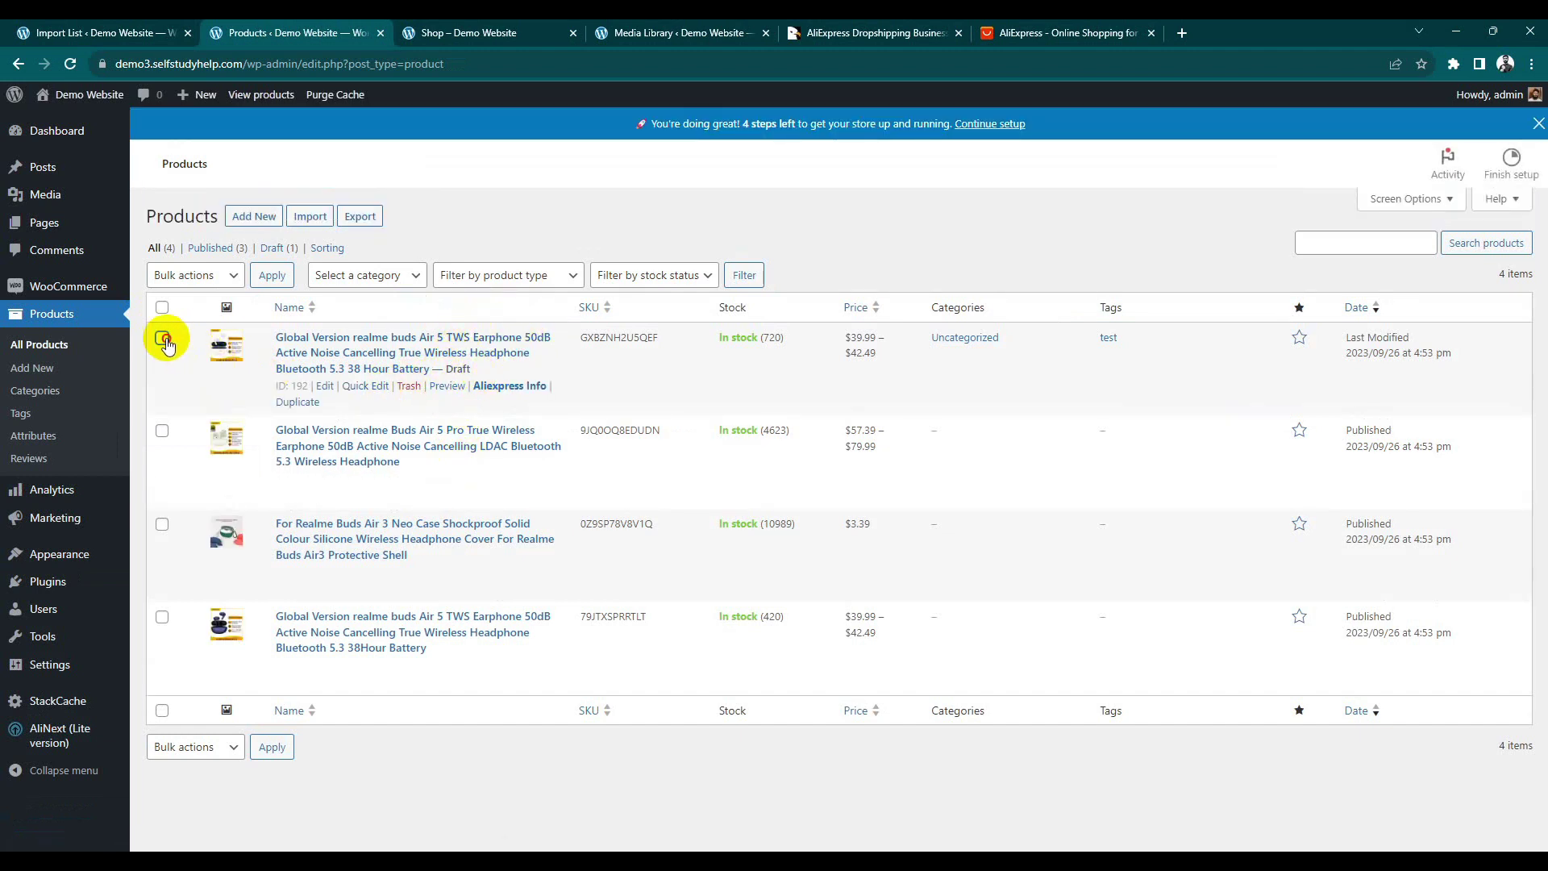
{"action": "left_click", "coordinate": [206, 277]}
{"action": "left_click", "coordinate": [201, 295]}
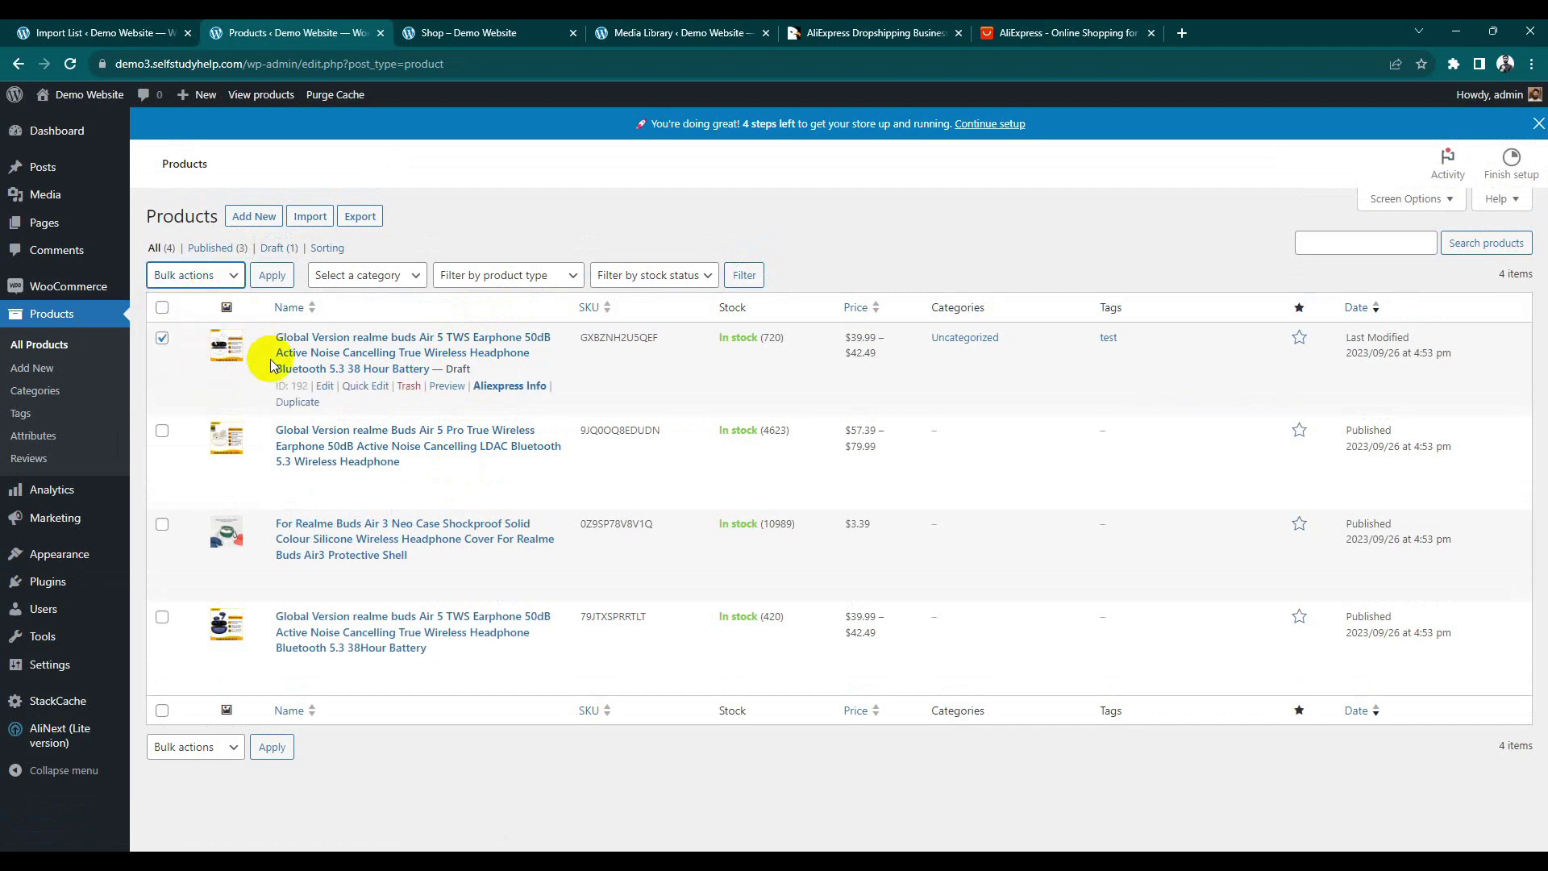
{"action": "left_click", "coordinate": [376, 387]}
{"action": "left_click", "coordinate": [831, 472]}
{"action": "left_click", "coordinate": [807, 493]}
{"action": "left_click", "coordinate": [182, 753]}
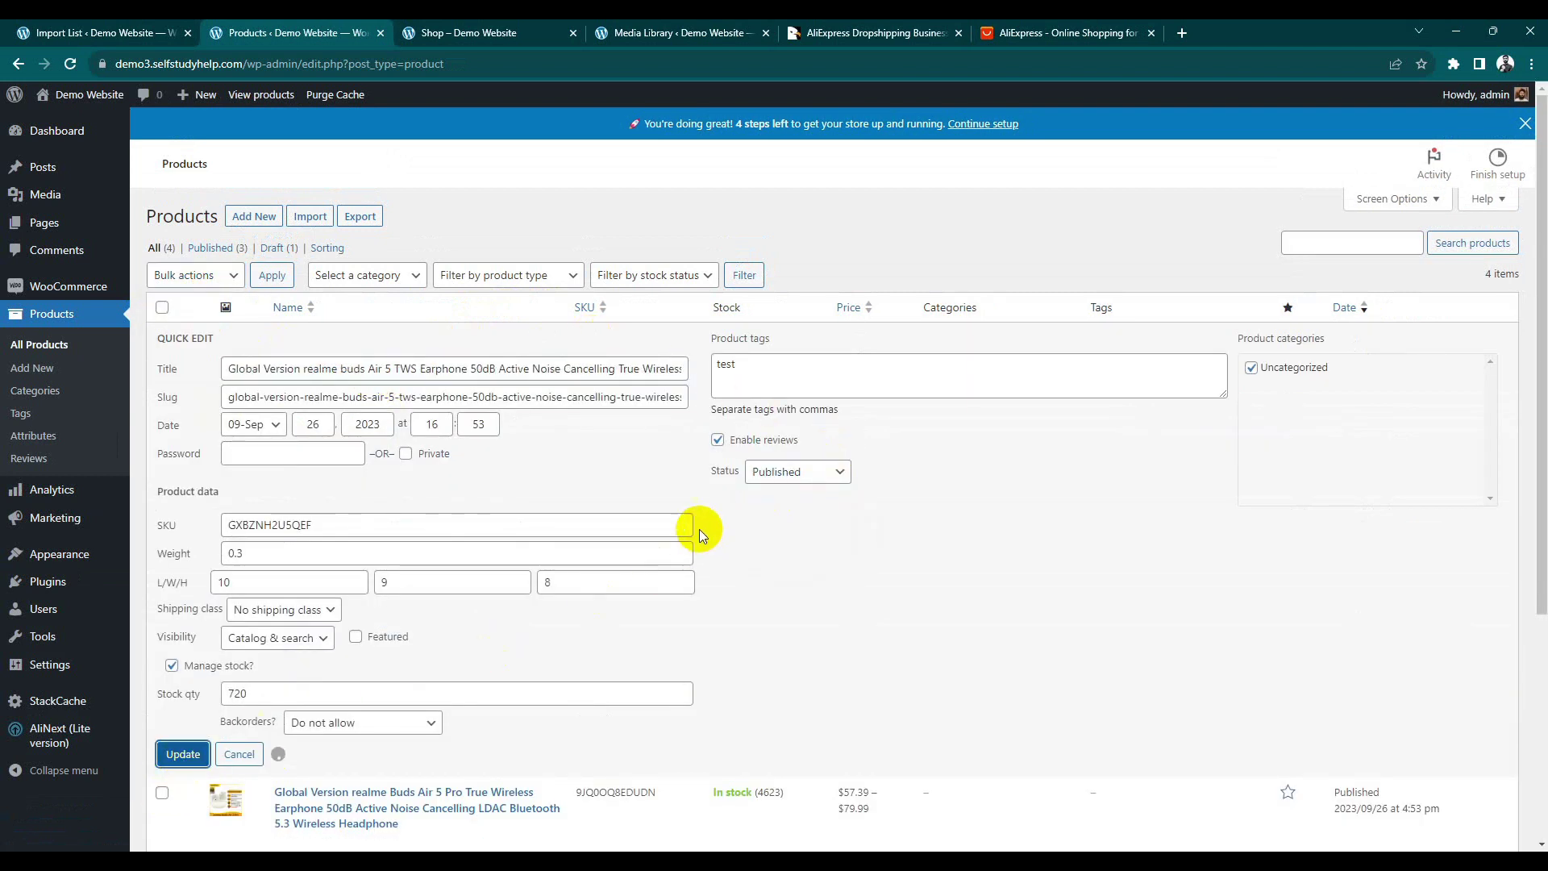
Step: Install the Aliexpress Dropshipping Chrome extension linked from AliNext's product search and pin it in the browser
{"action": "mouse_move", "coordinate": [62, 738]}
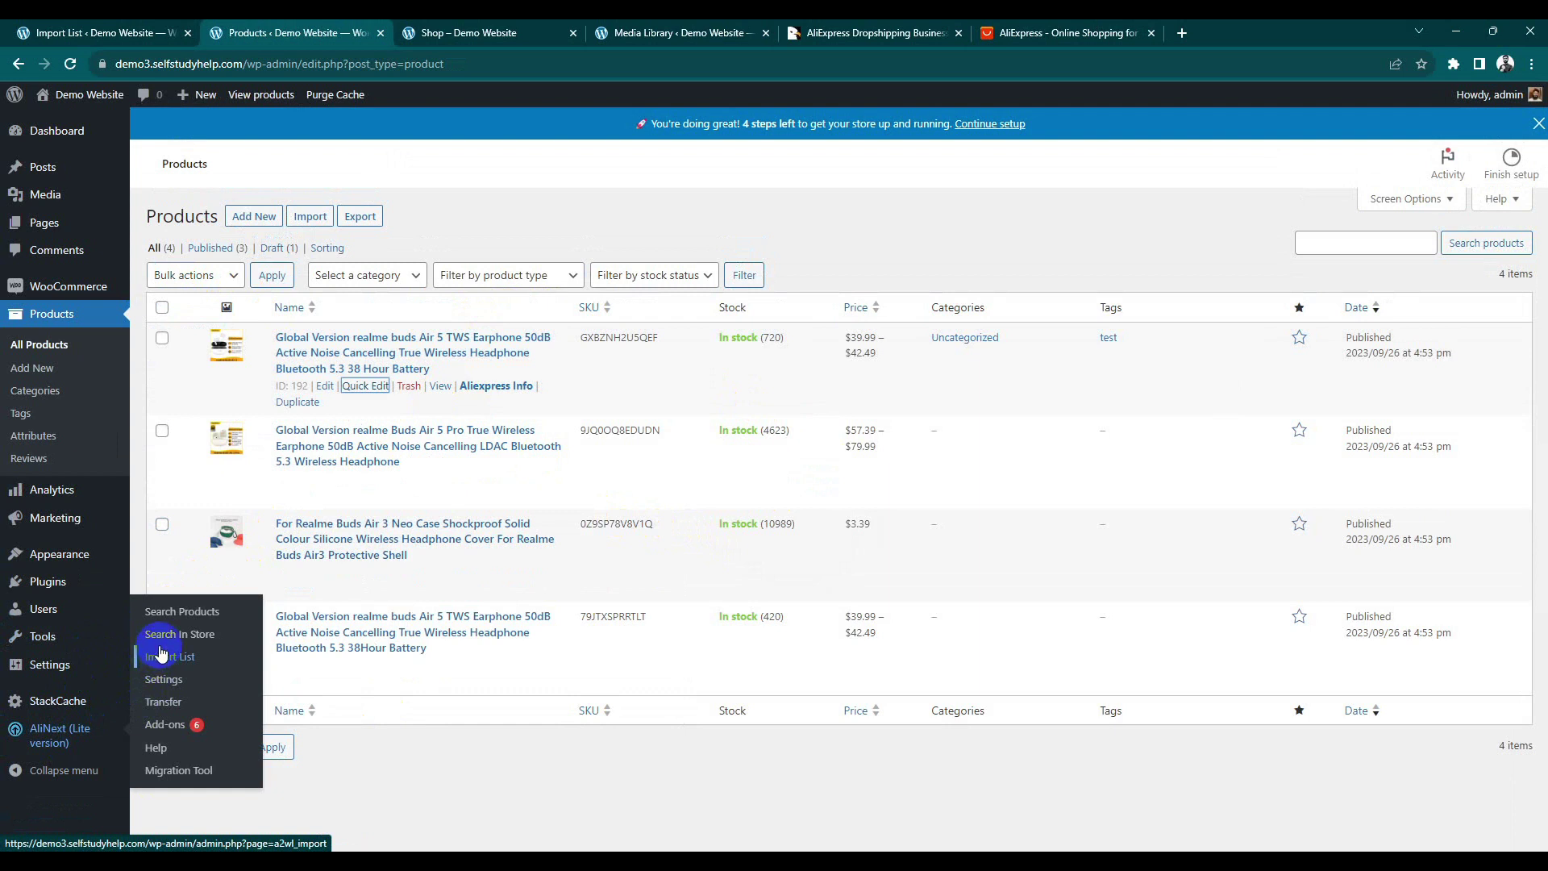
{"action": "left_click", "coordinate": [164, 611]}
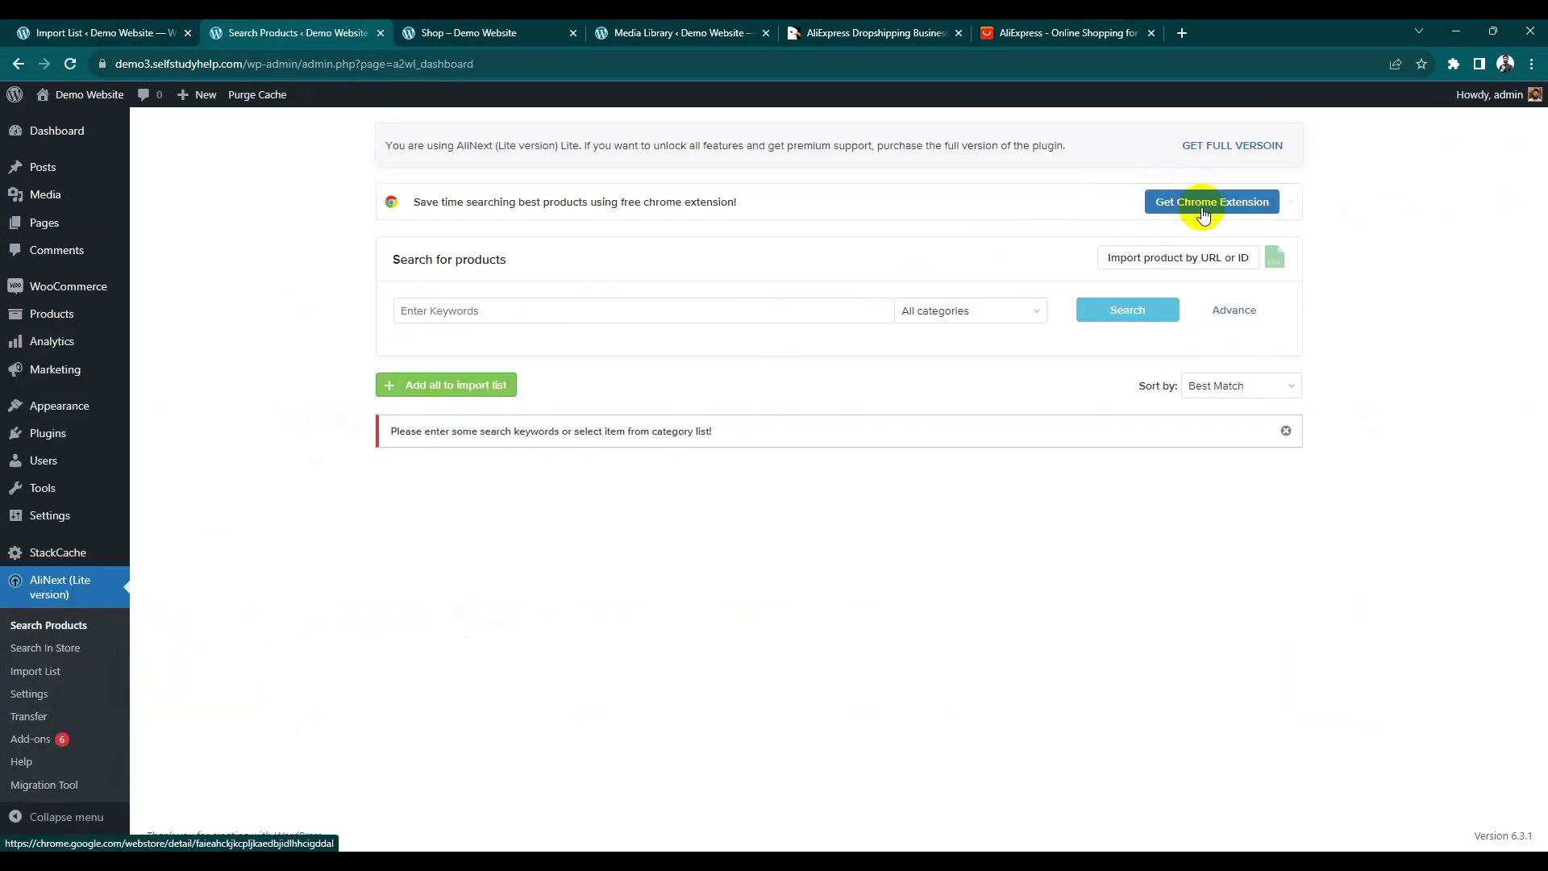
{"action": "left_click", "coordinate": [1204, 211]}
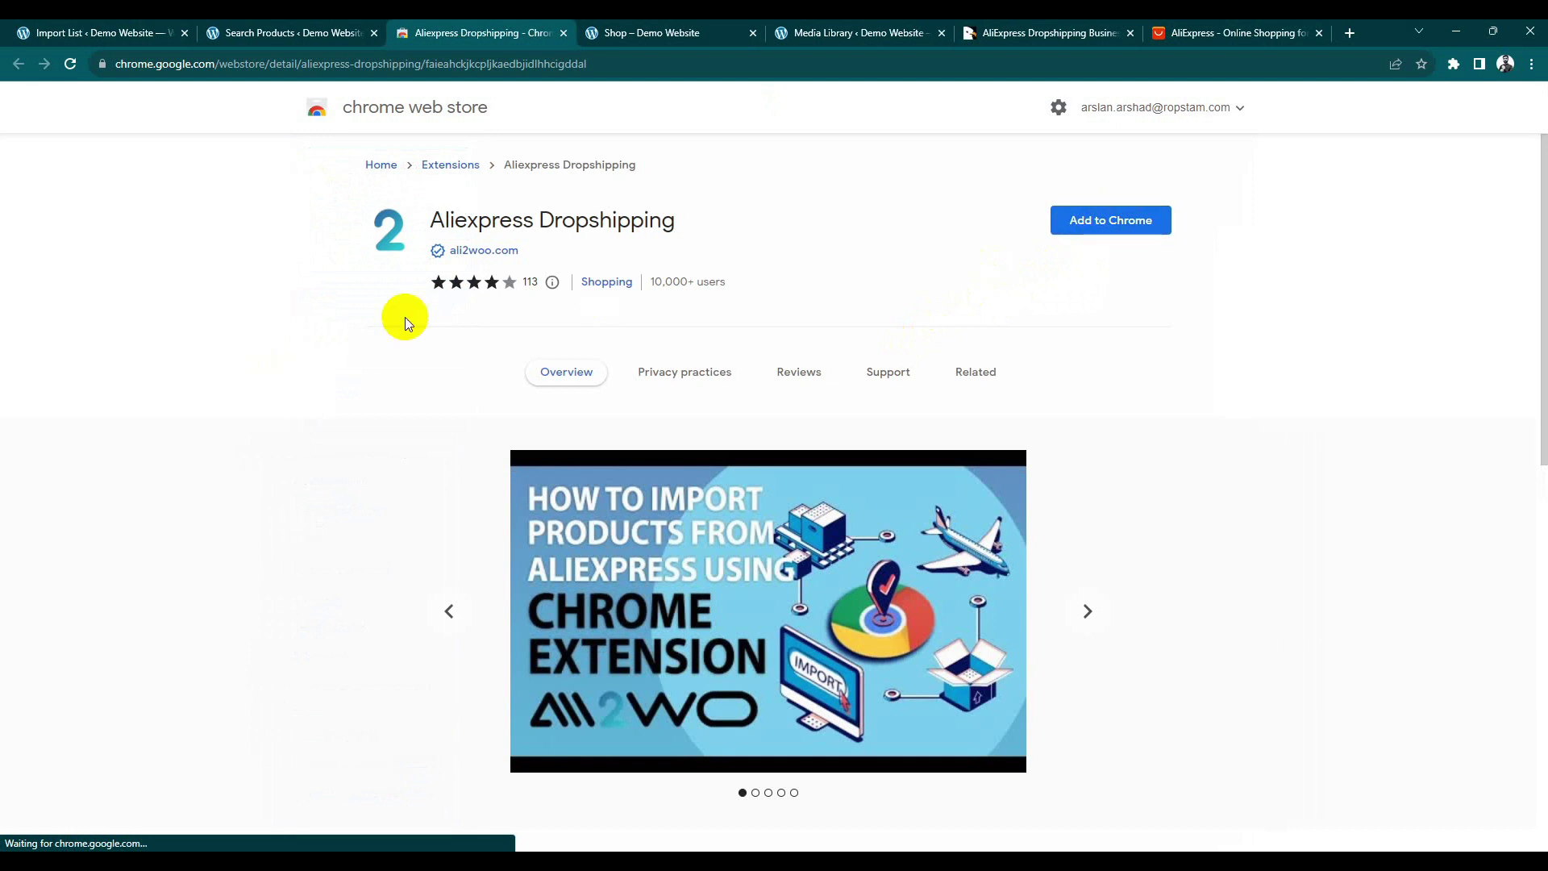
{"action": "left_click", "coordinate": [1104, 223]}
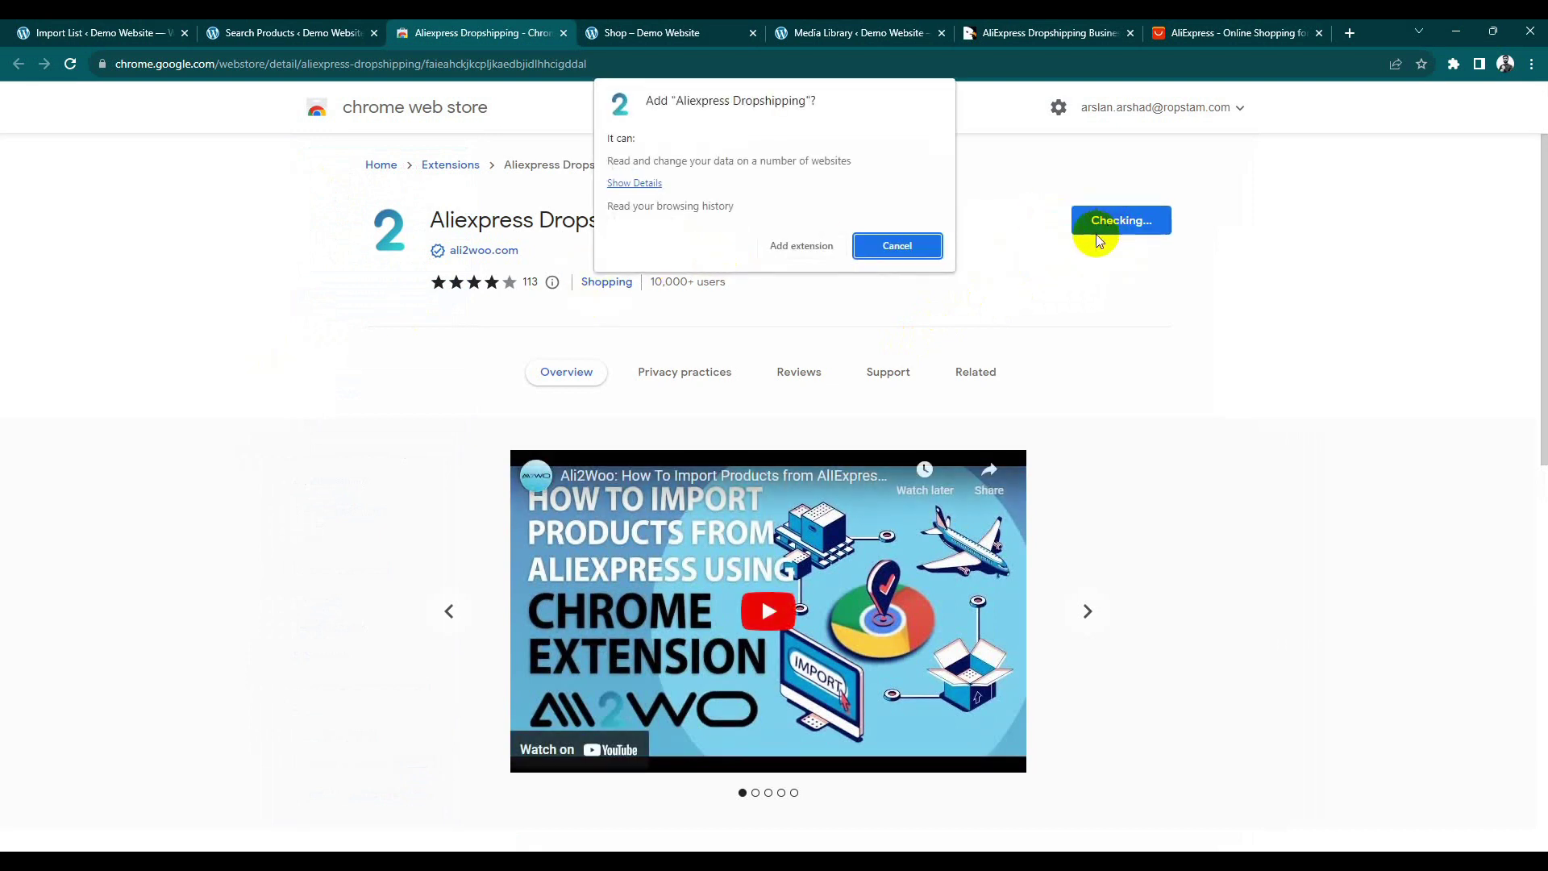
{"action": "left_click", "coordinate": [811, 249]}
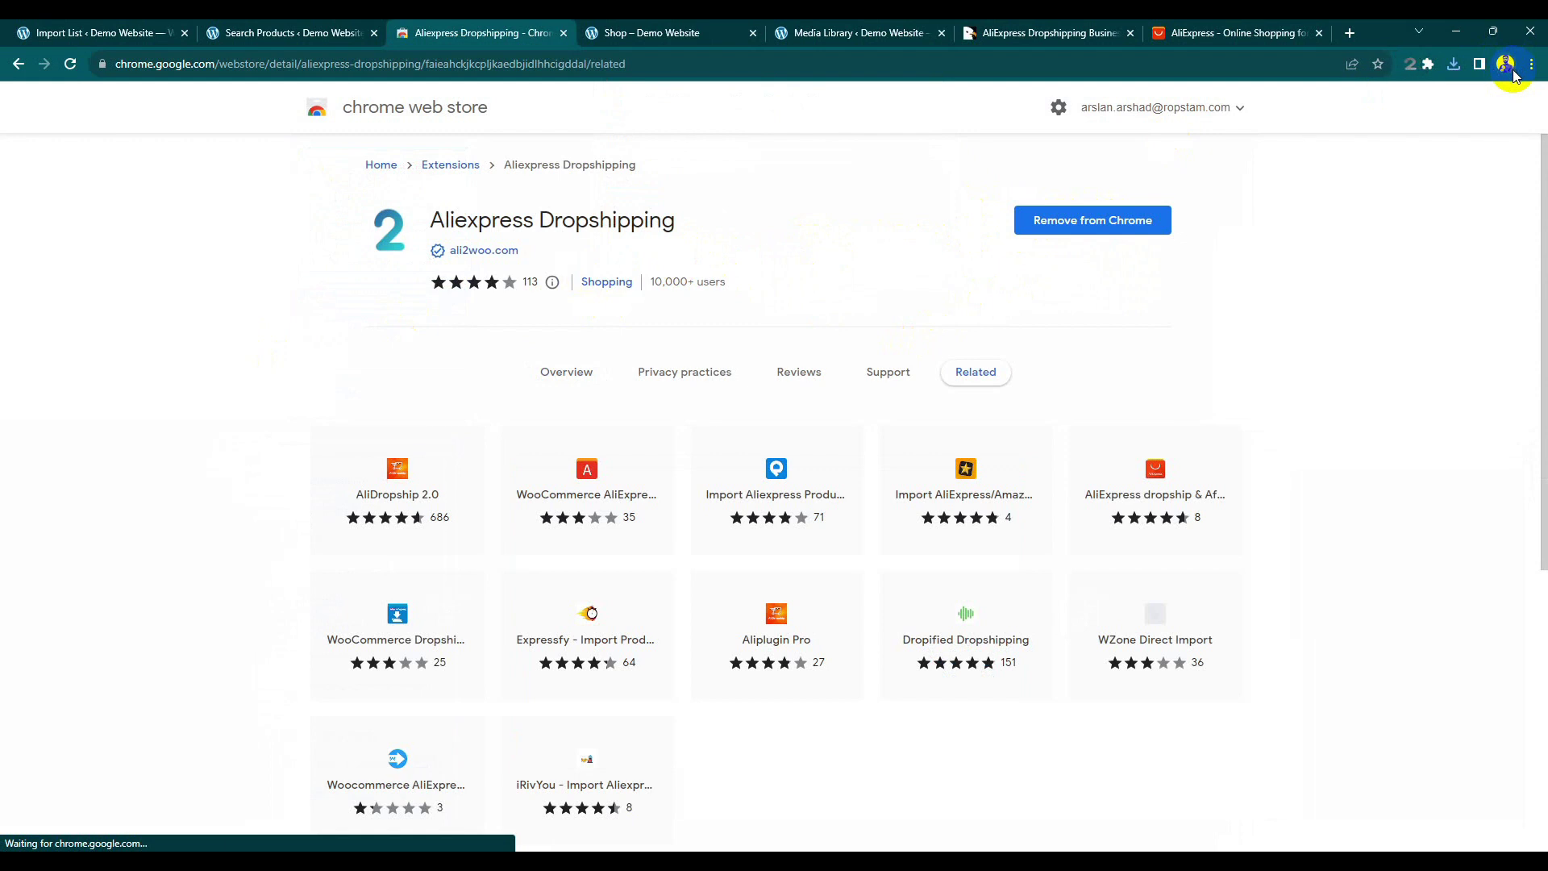
{"action": "left_click", "coordinate": [1432, 71]}
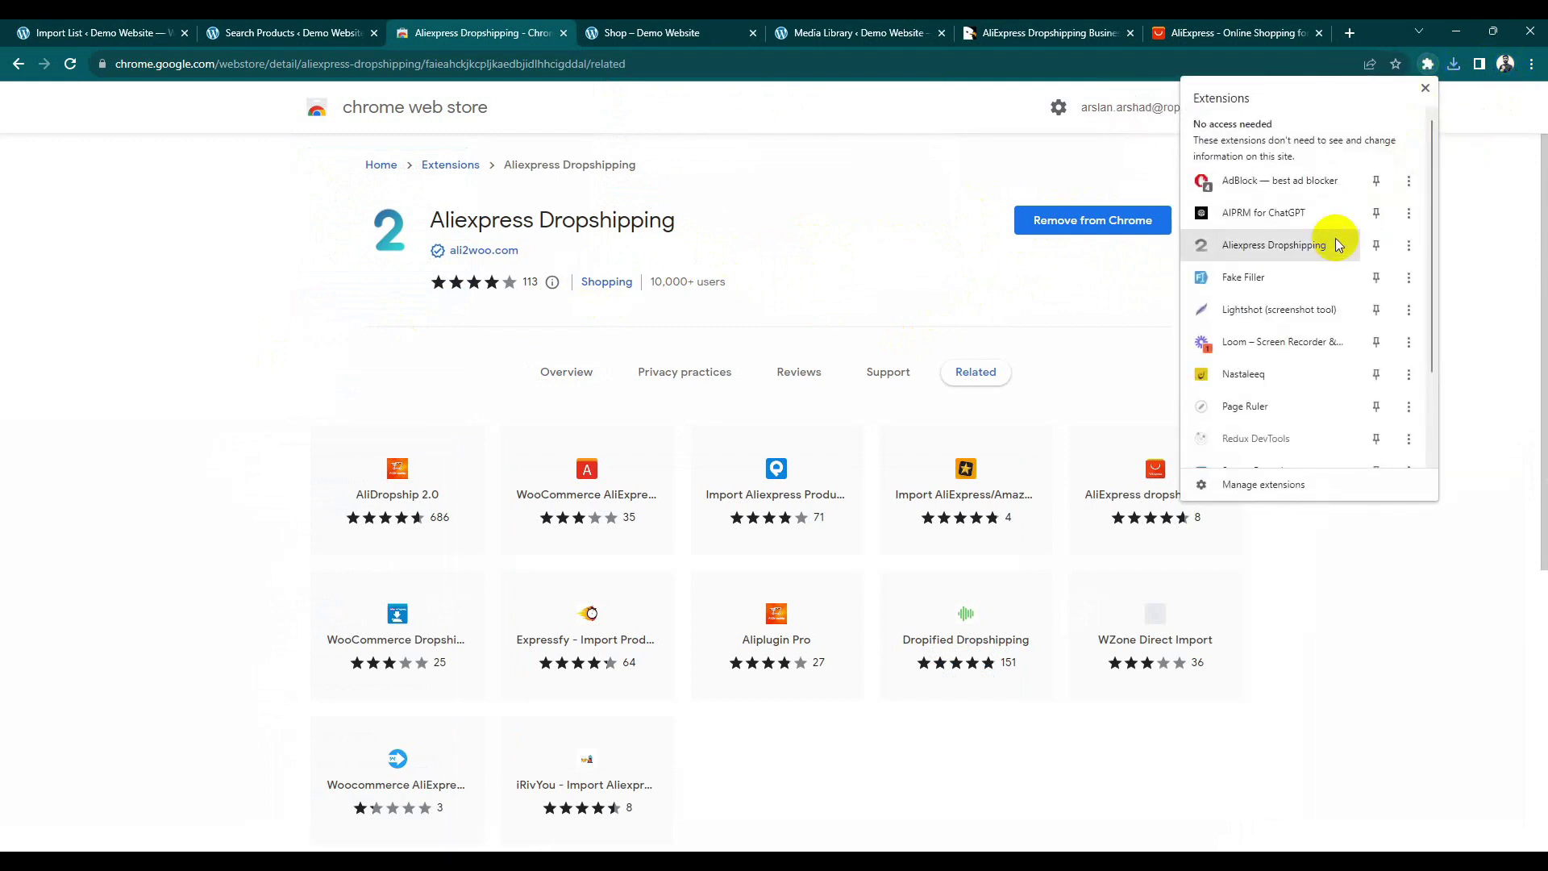
{"action": "left_click", "coordinate": [1377, 246]}
{"action": "left_click", "coordinate": [1118, 184]}
Step: Open the extension's popup on the AliExpress homepage and read when it becomes active
{"action": "left_click", "coordinate": [1242, 32]}
{"action": "left_click", "coordinate": [1398, 66]}
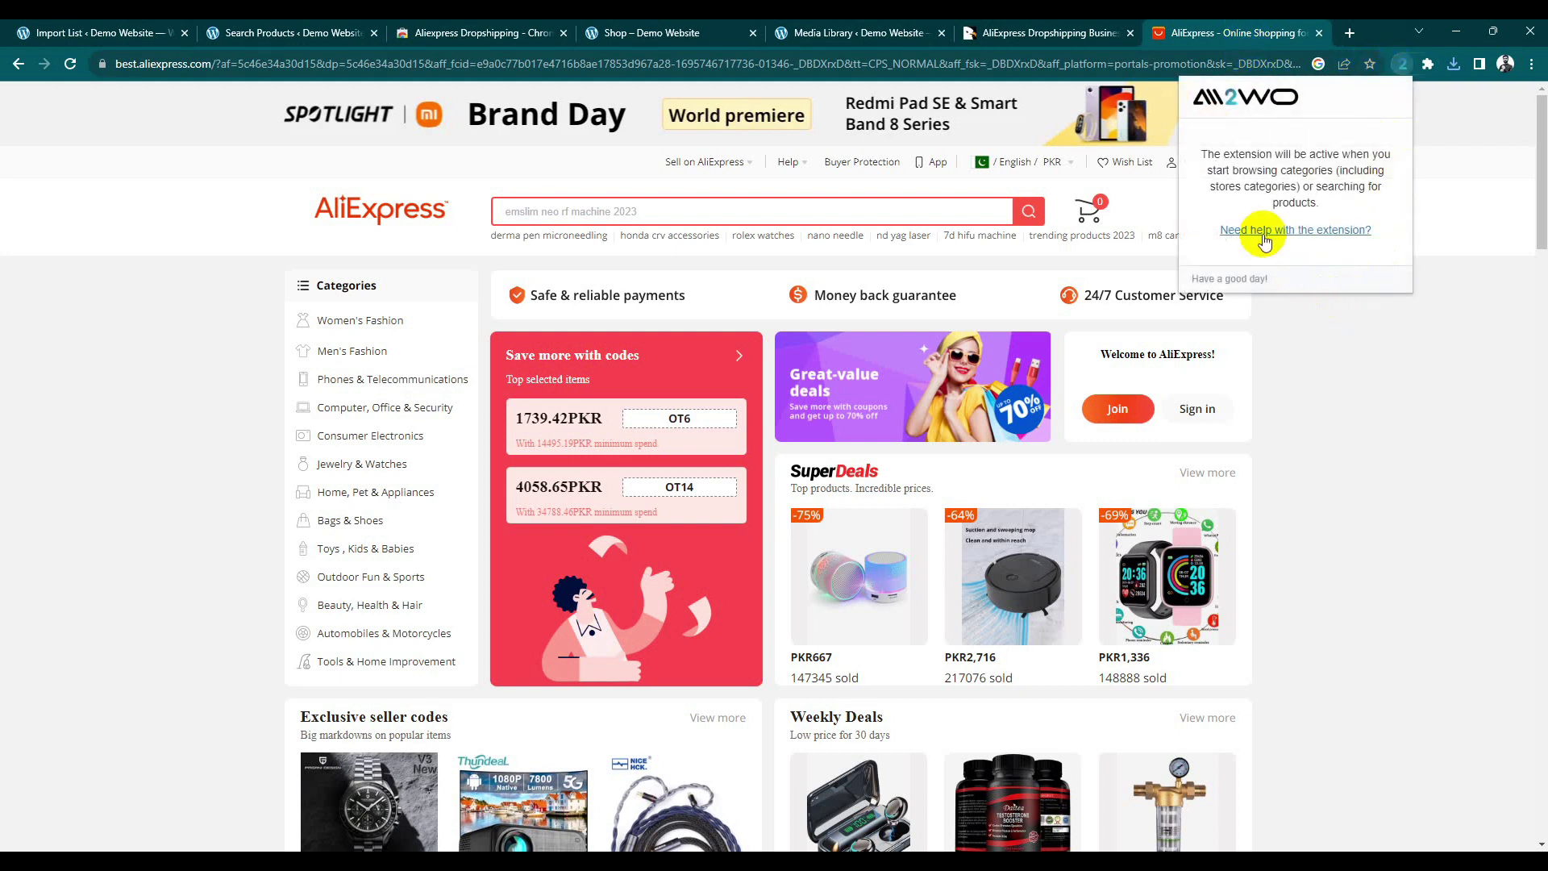
{"action": "triple_click", "coordinate": [1289, 159]}
Step: Generate a new API key in AliNext's settings, select its URL for copying, and save the key
{"action": "left_click", "coordinate": [119, 32]}
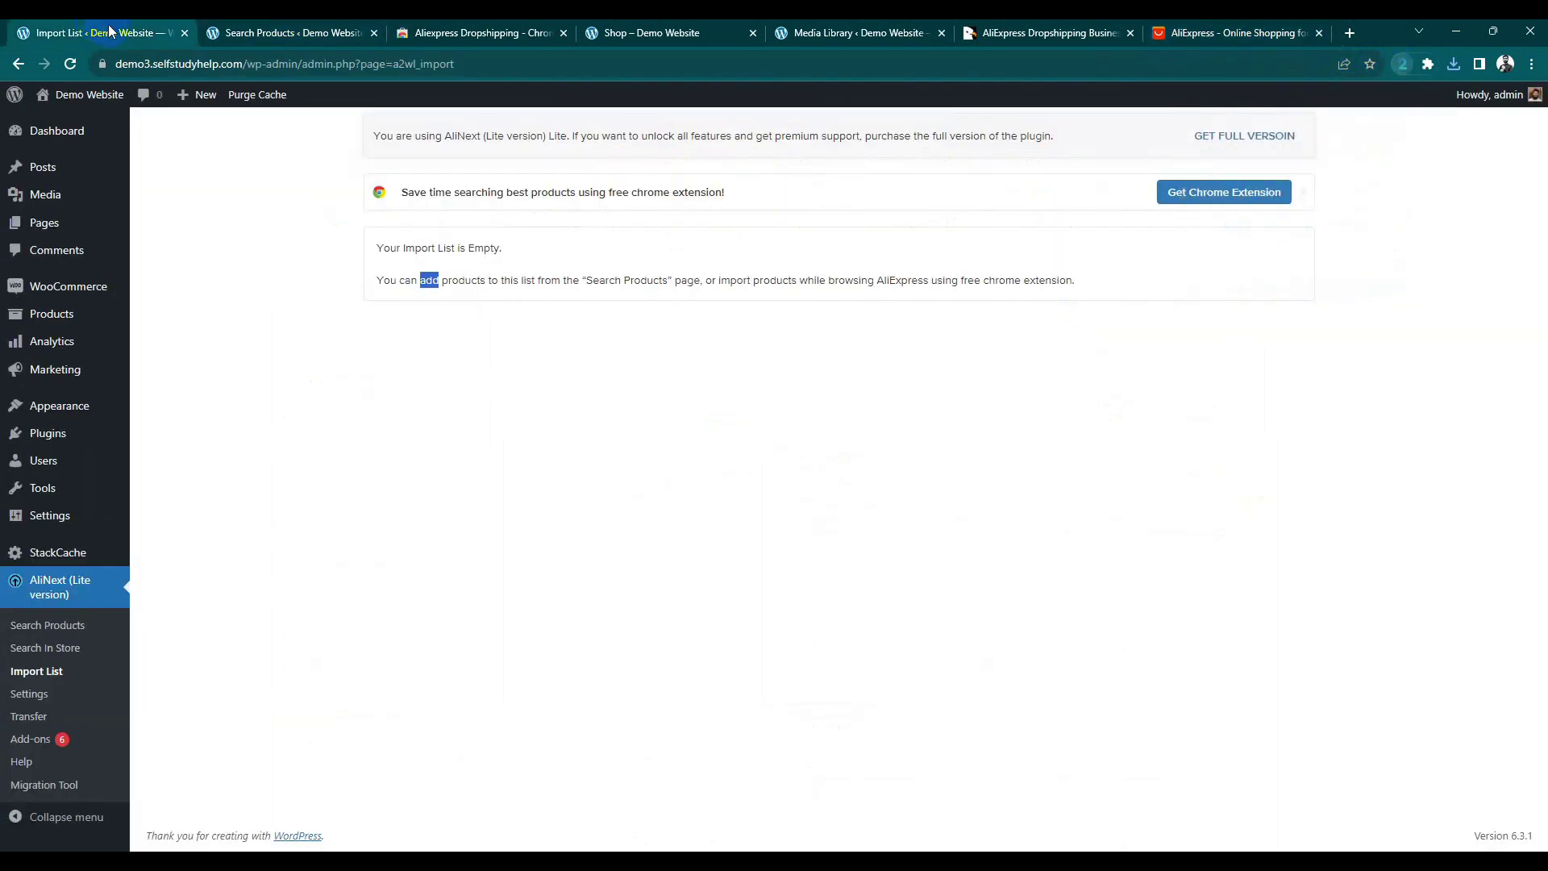
{"action": "left_click", "coordinate": [43, 697]}
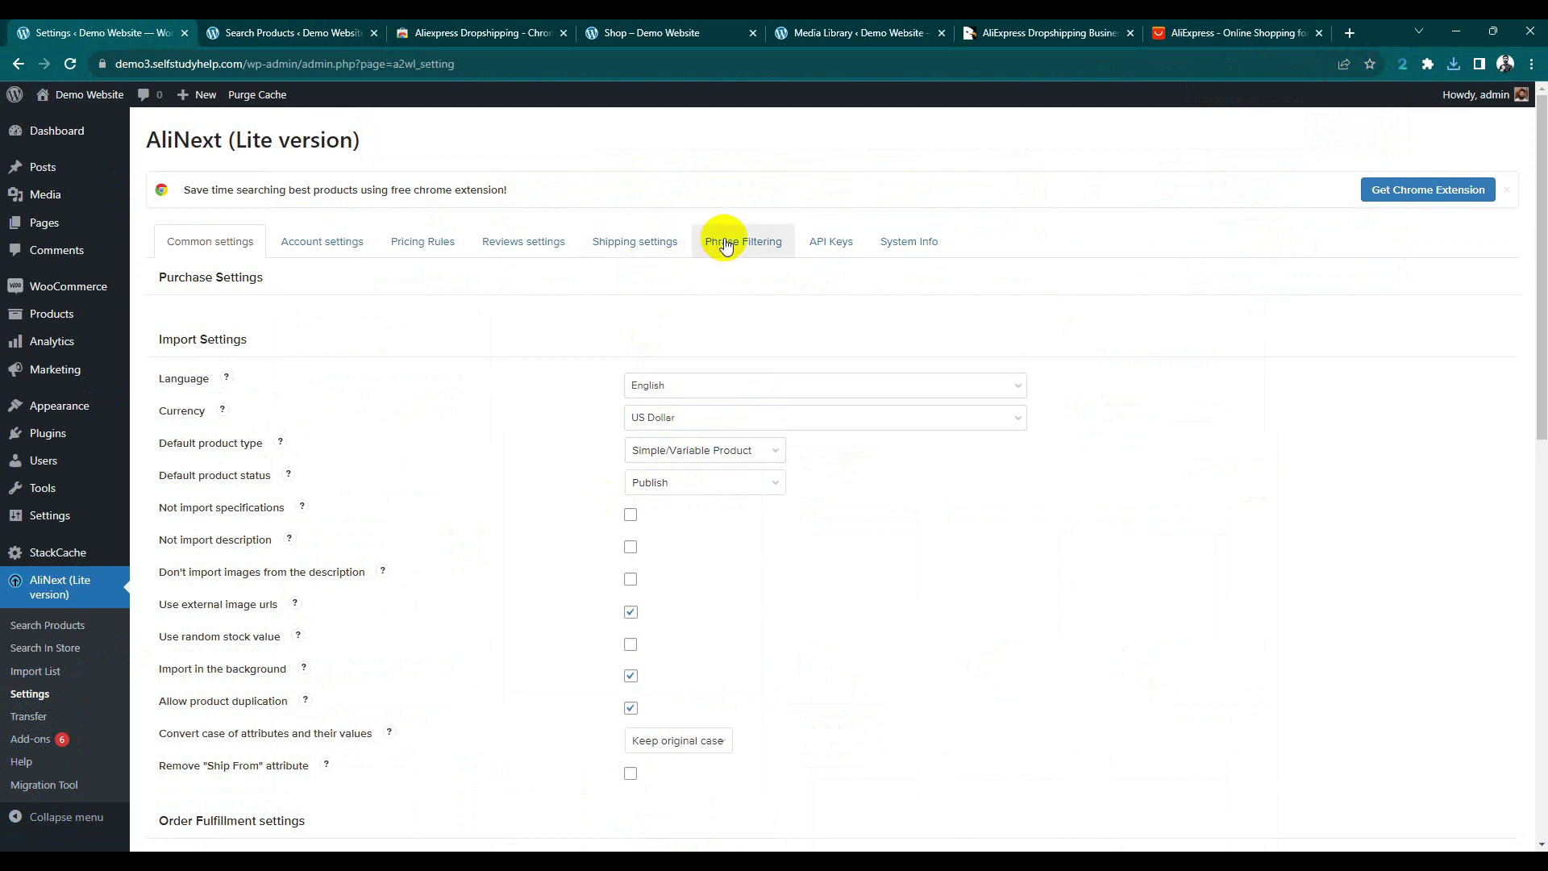
{"action": "left_click", "coordinate": [832, 242]}
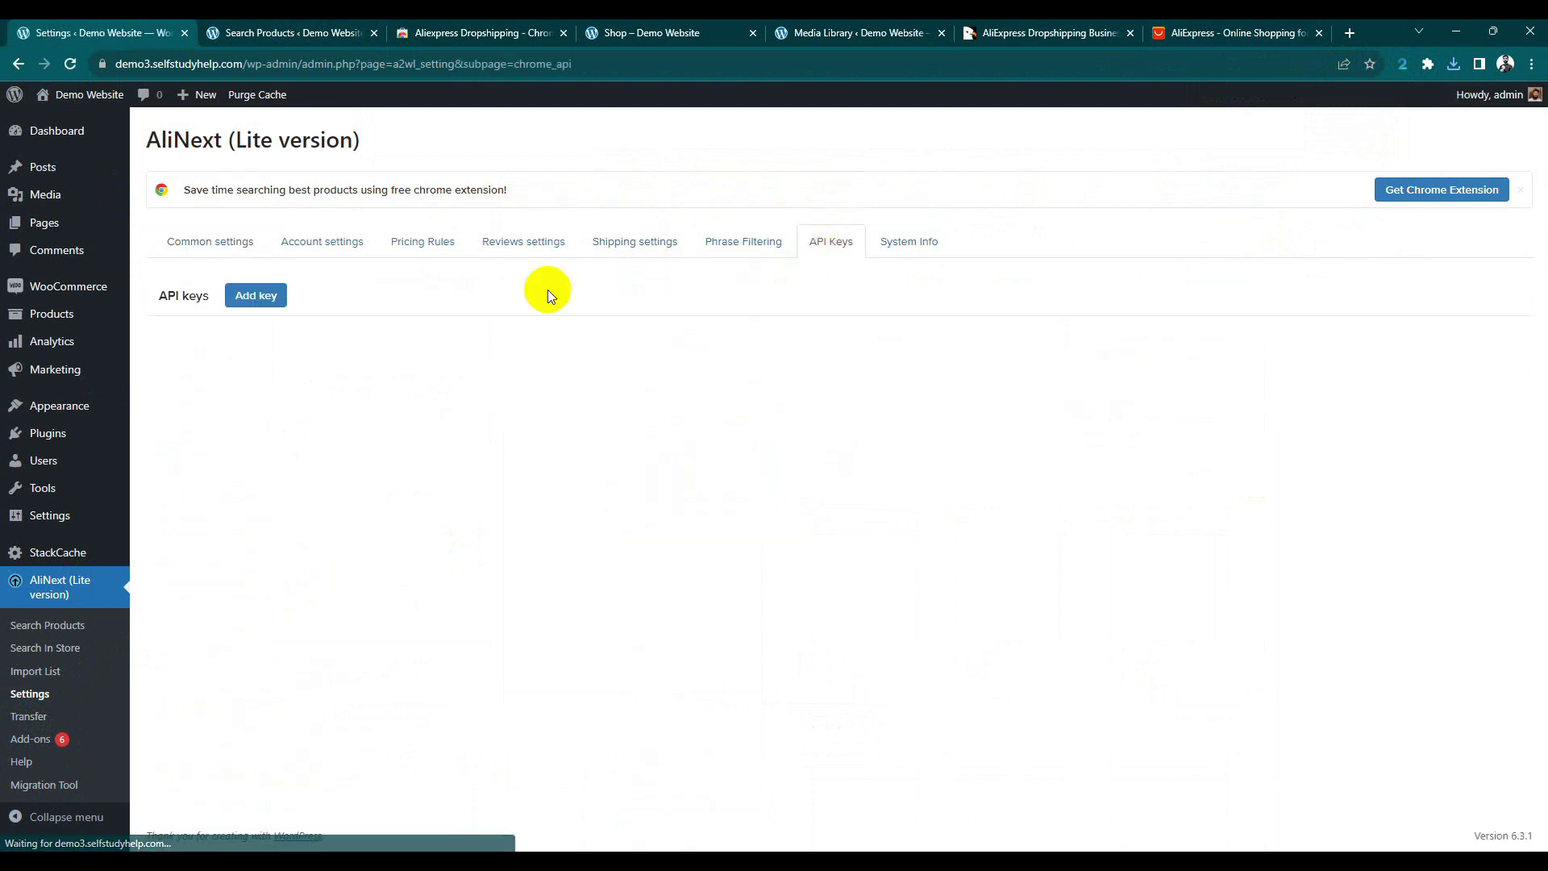
{"action": "left_click", "coordinate": [271, 302]}
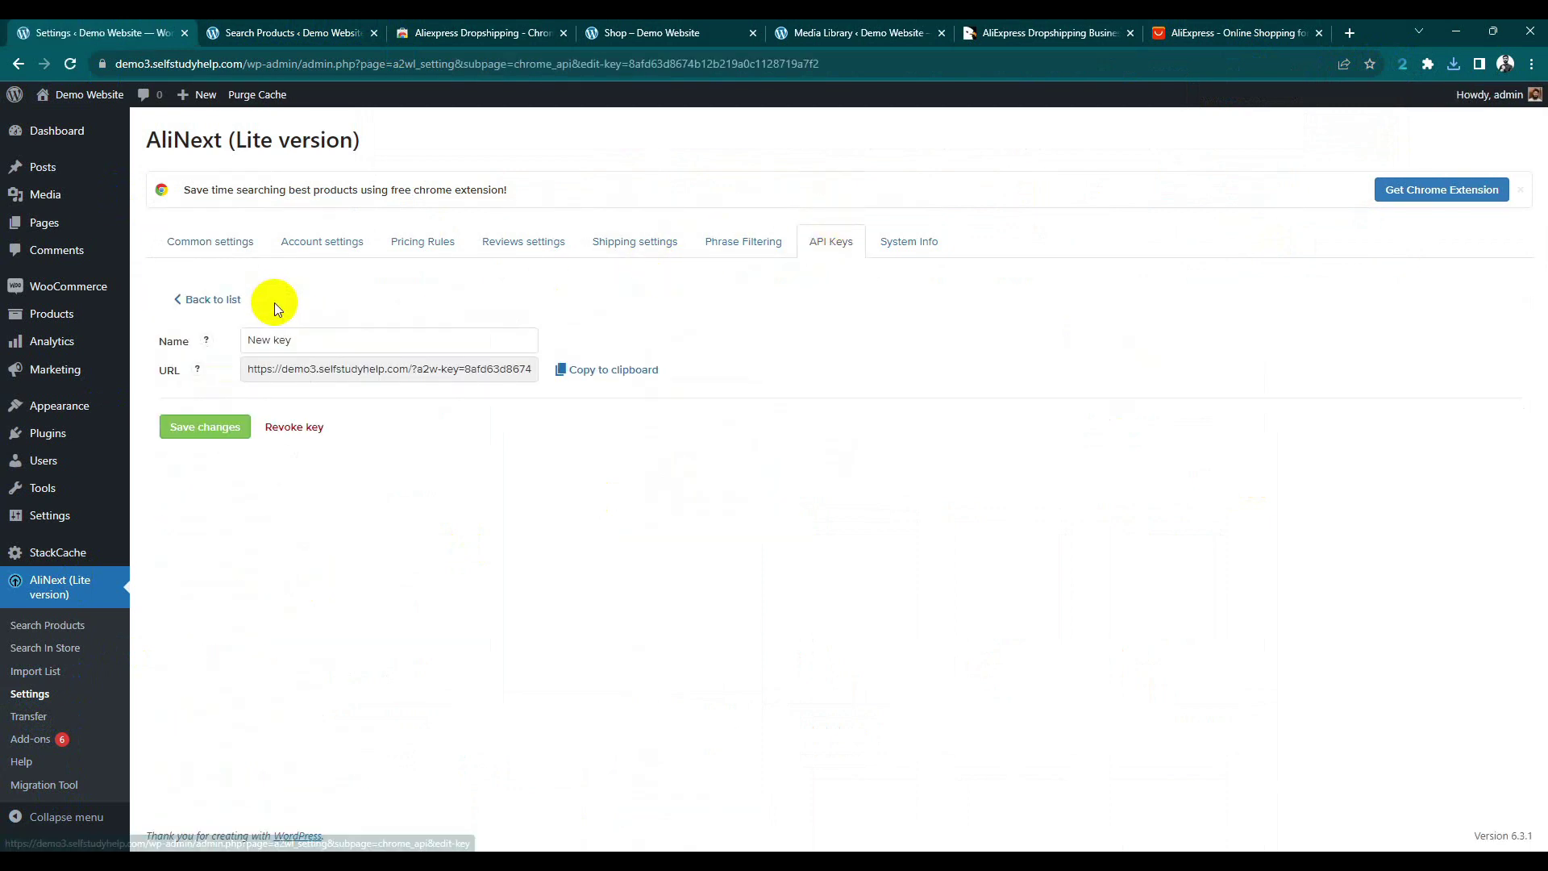
{"action": "triple_click", "coordinate": [297, 339]}
{"action": "triple_click", "coordinate": [382, 375]}
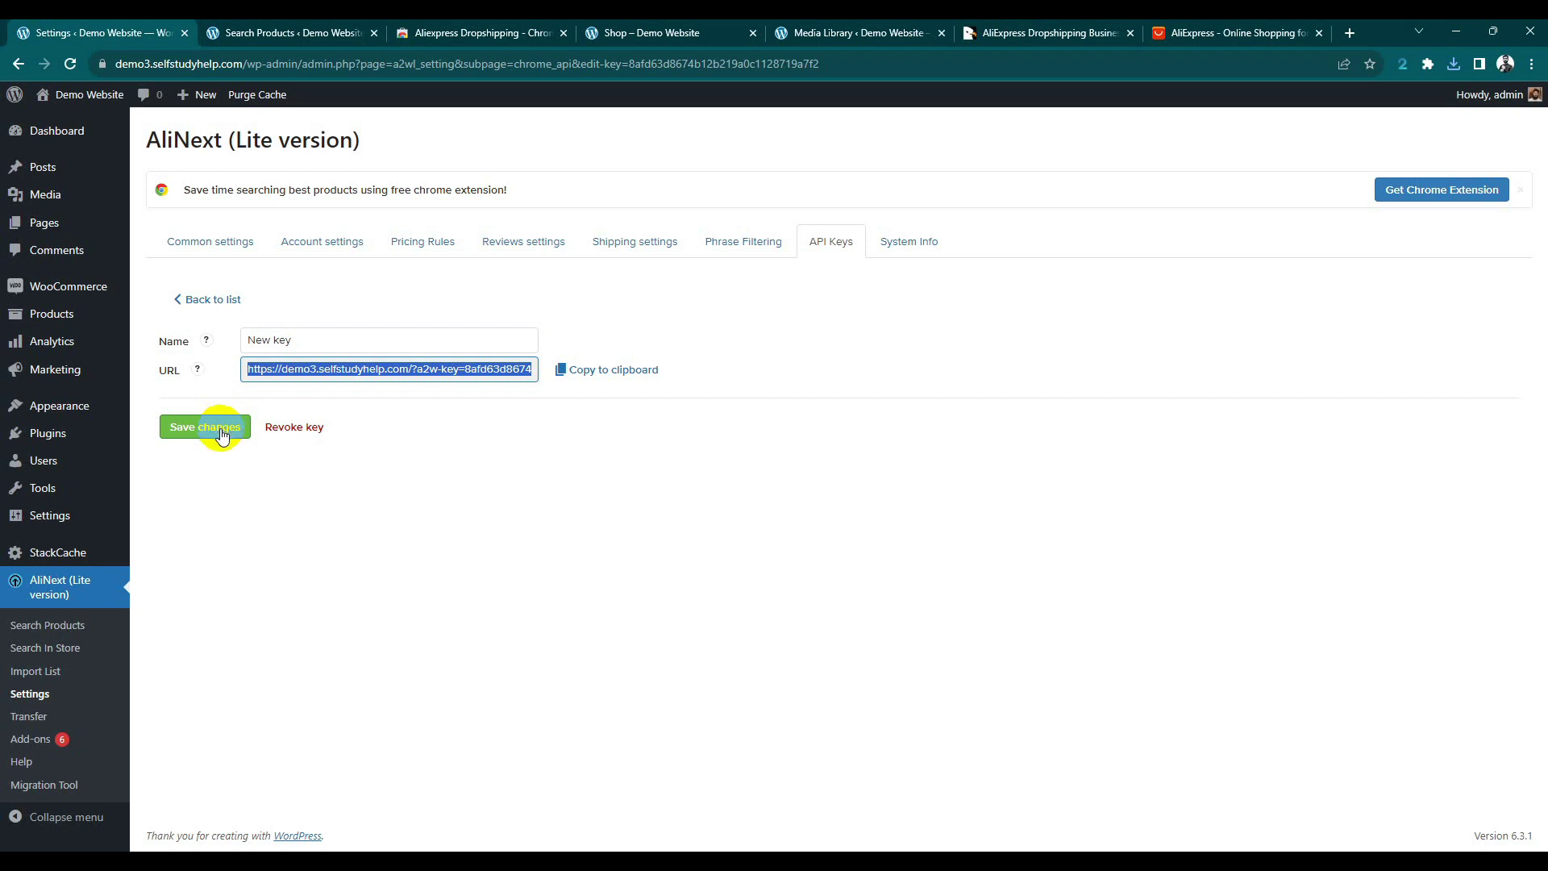
{"action": "left_click", "coordinate": [223, 435]}
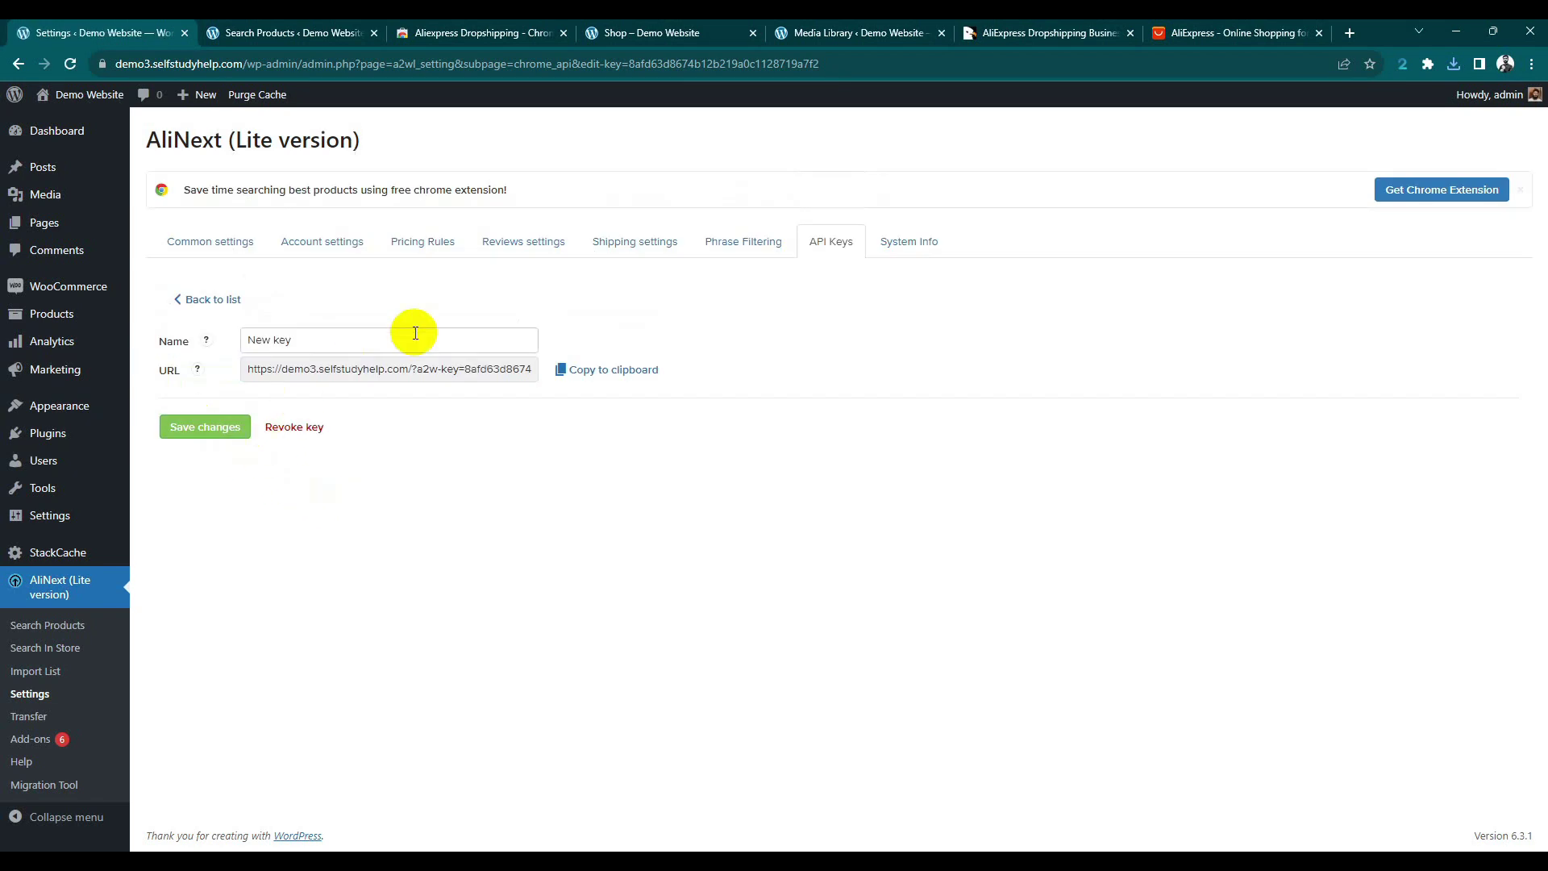
Step: Return to the AliExpress homepage and open the Aliexpress Dropshipping extension's options
{"action": "left_click", "coordinate": [1282, 29]}
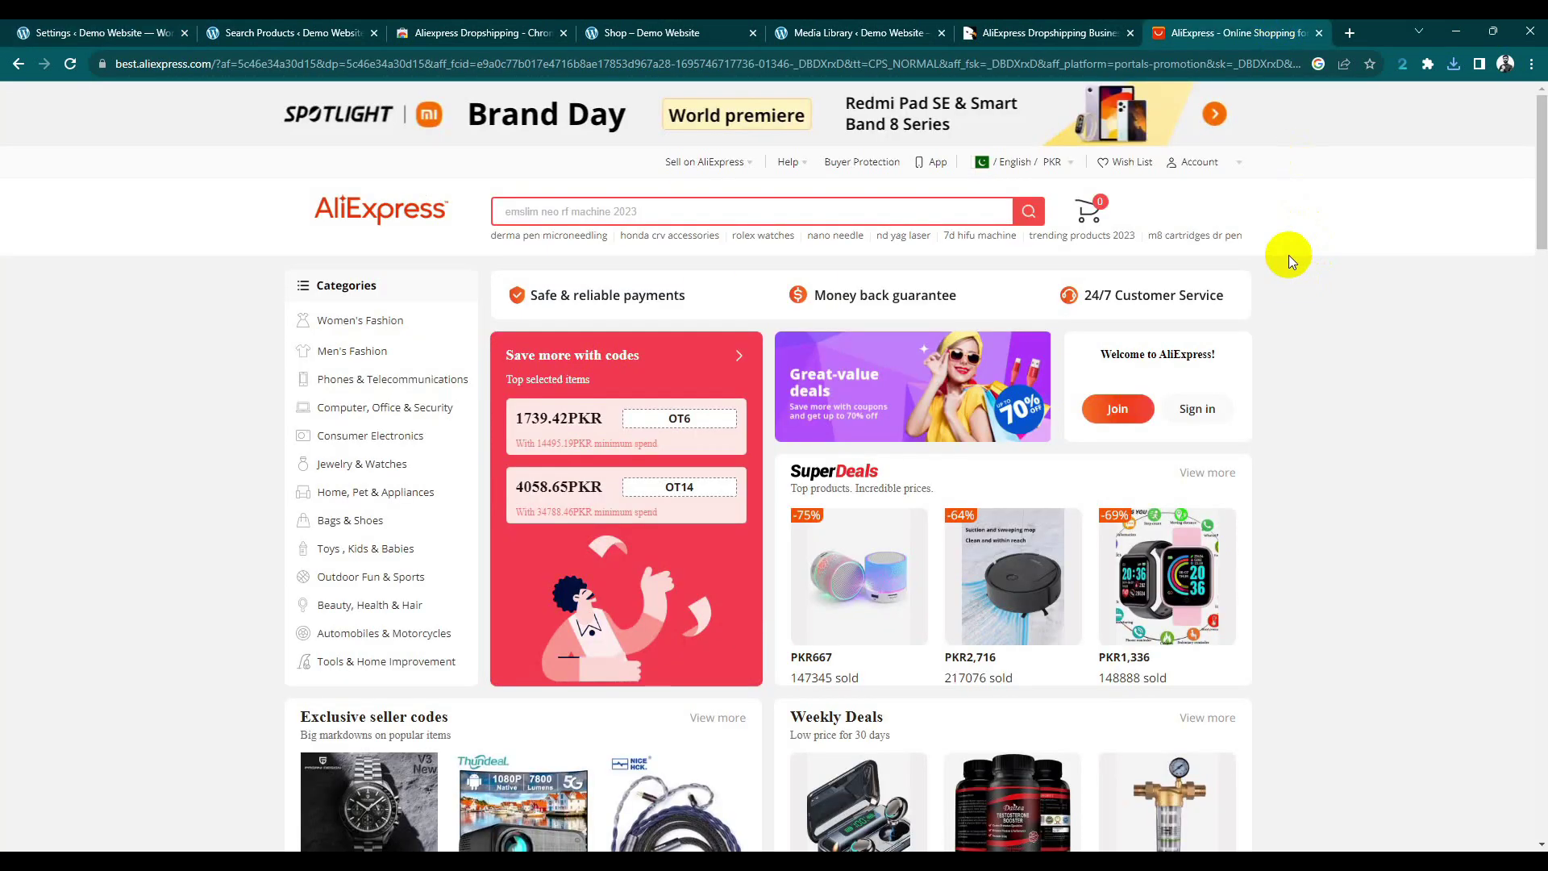
{"action": "scroll", "coordinate": [1291, 260], "scroll_direction": "down", "scroll_amount": 2}
{"action": "left_click", "coordinate": [1406, 71]}
{"action": "right_click", "coordinate": [1406, 71]}
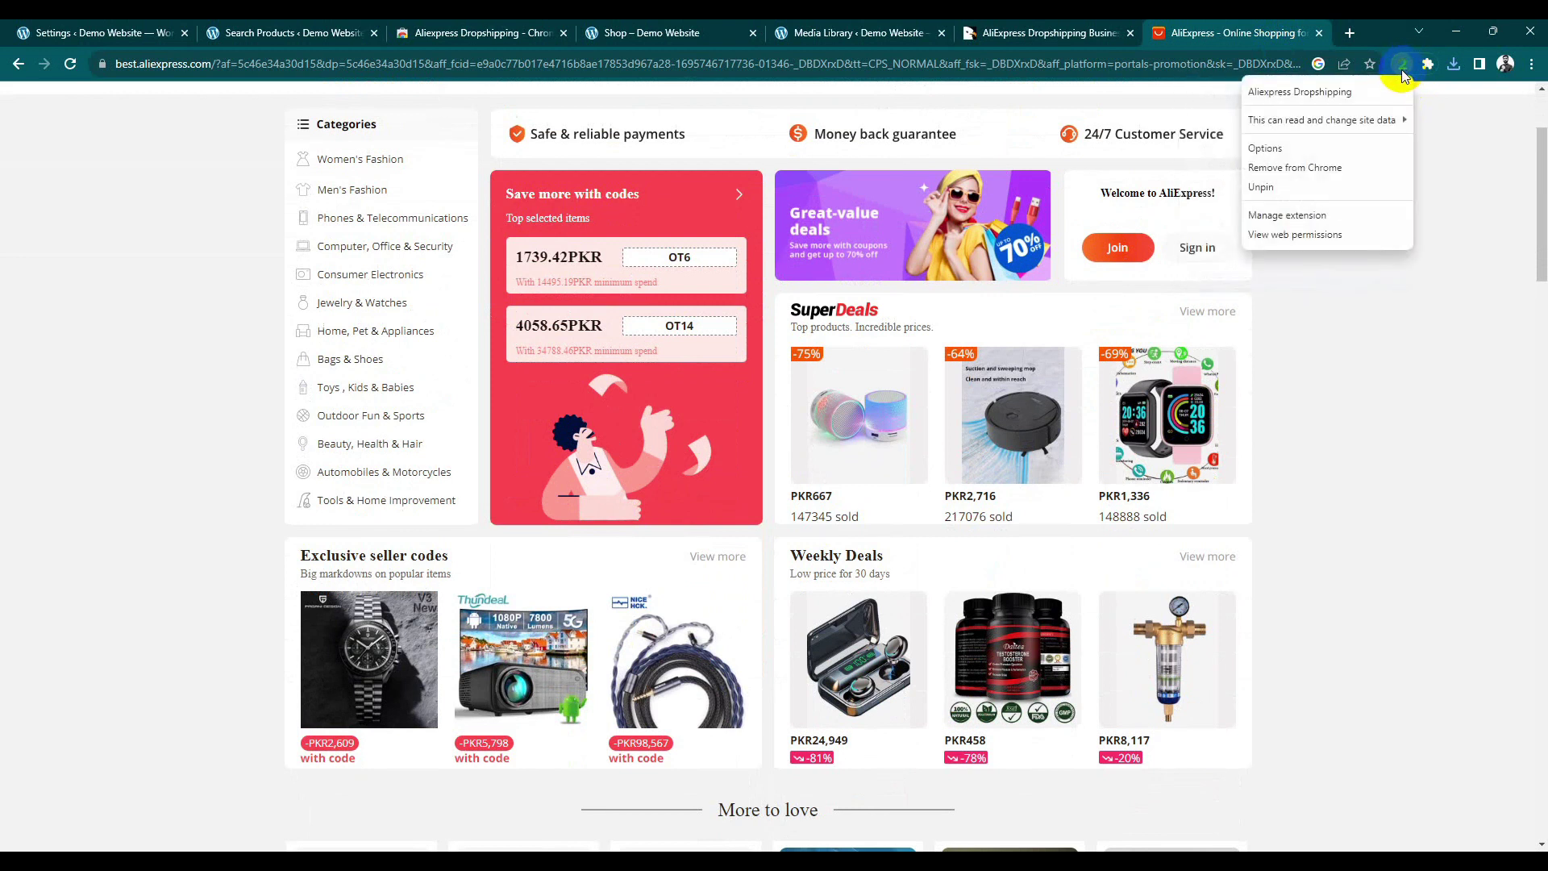
{"action": "left_click", "coordinate": [1331, 153]}
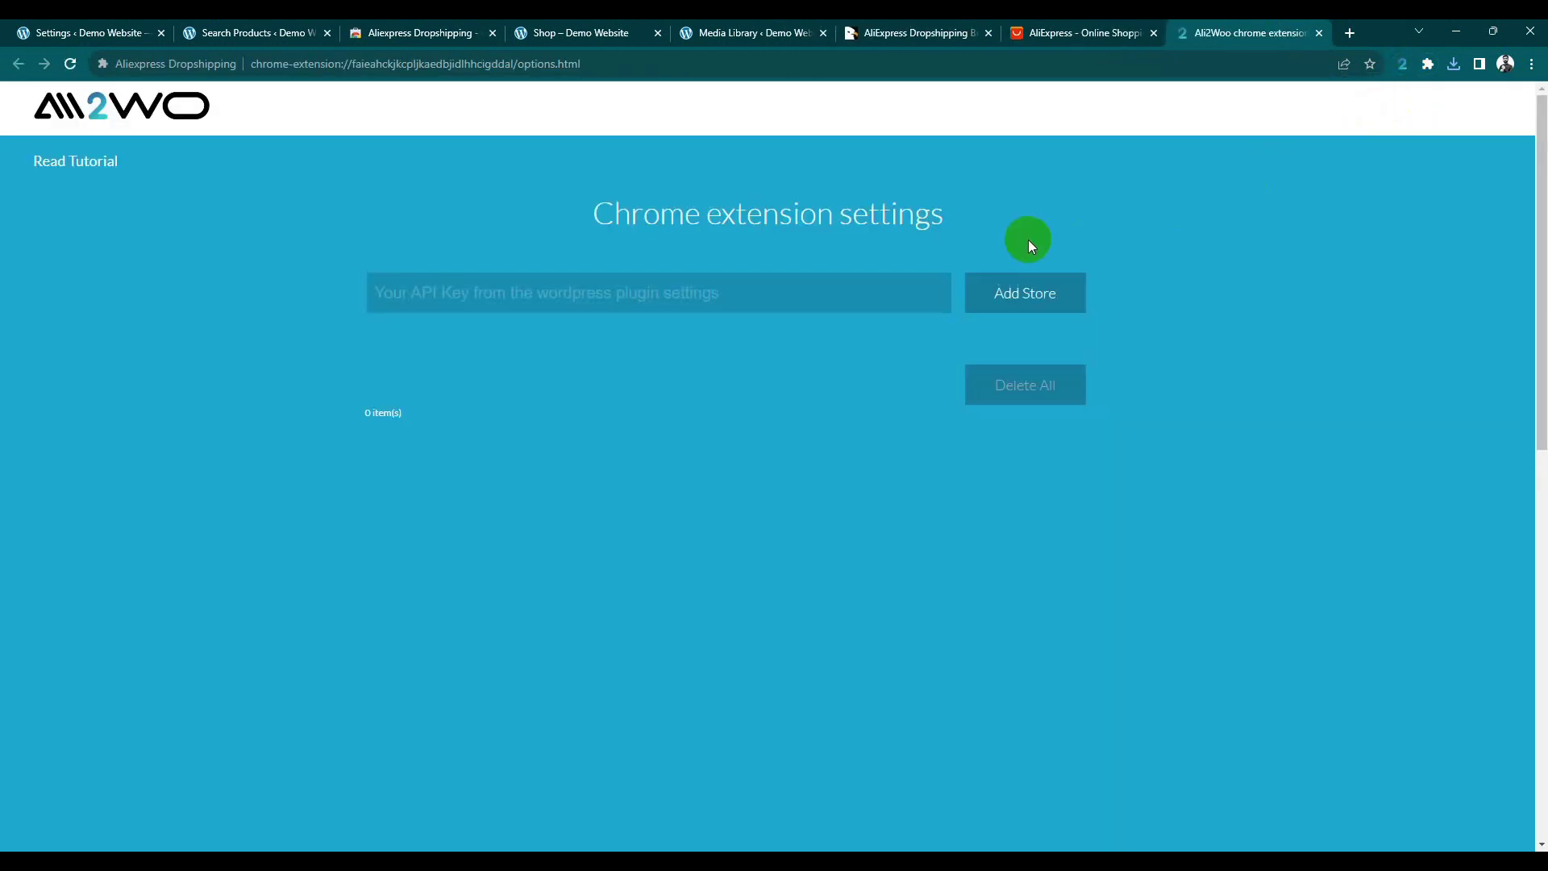
Step: Add the store to the extension with the copied API key URL, activate it and allow the requested site permission
{"action": "left_click", "coordinate": [851, 288]}
{"action": "key", "text": "ctrl+v"}
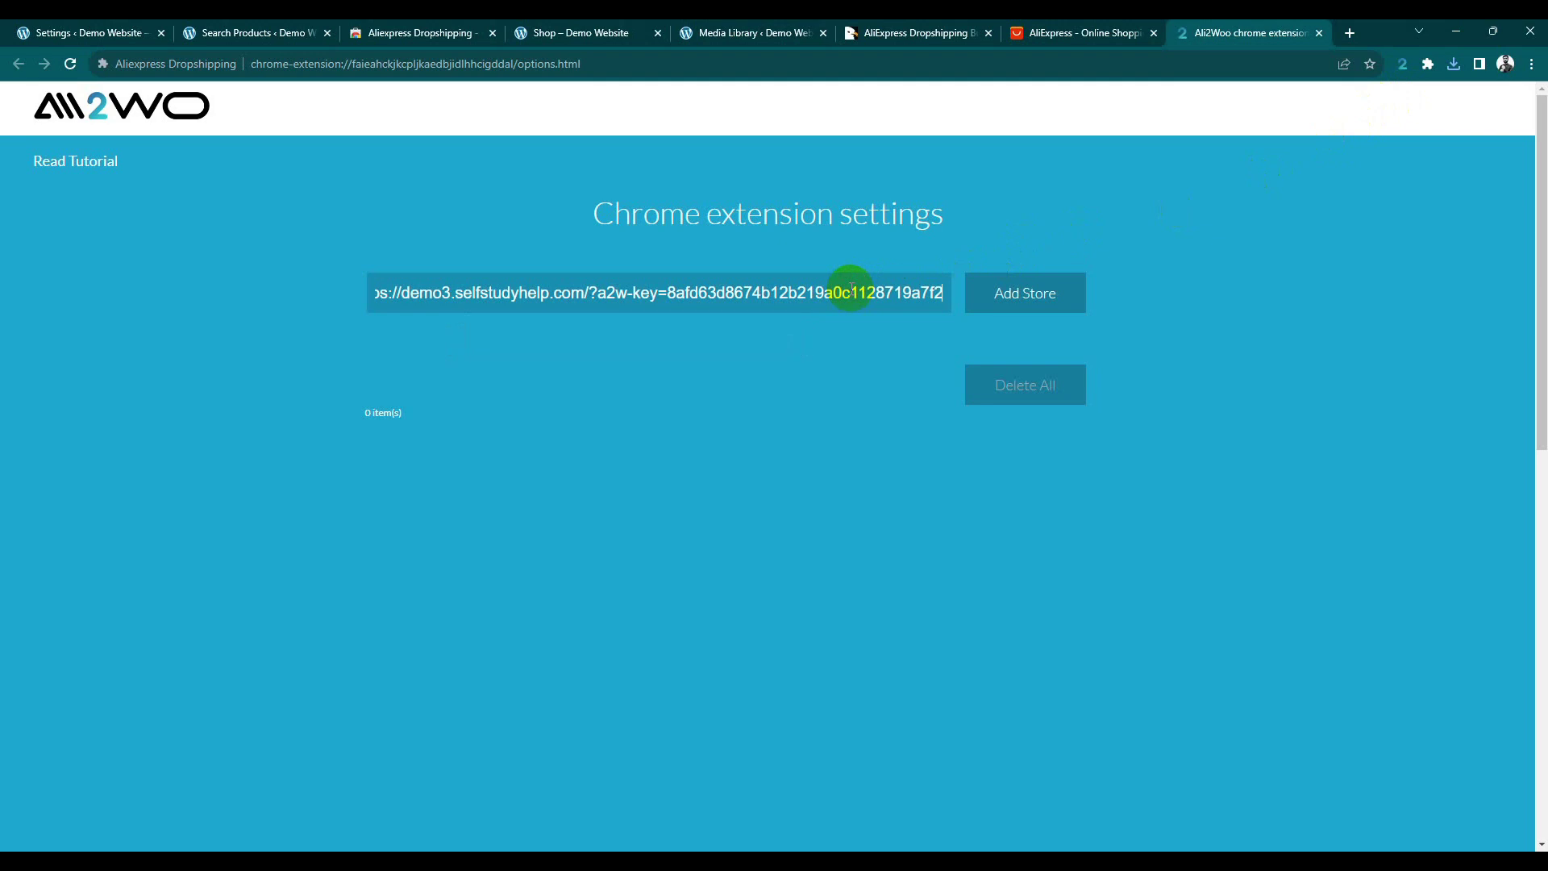
{"action": "left_click", "coordinate": [1008, 295]}
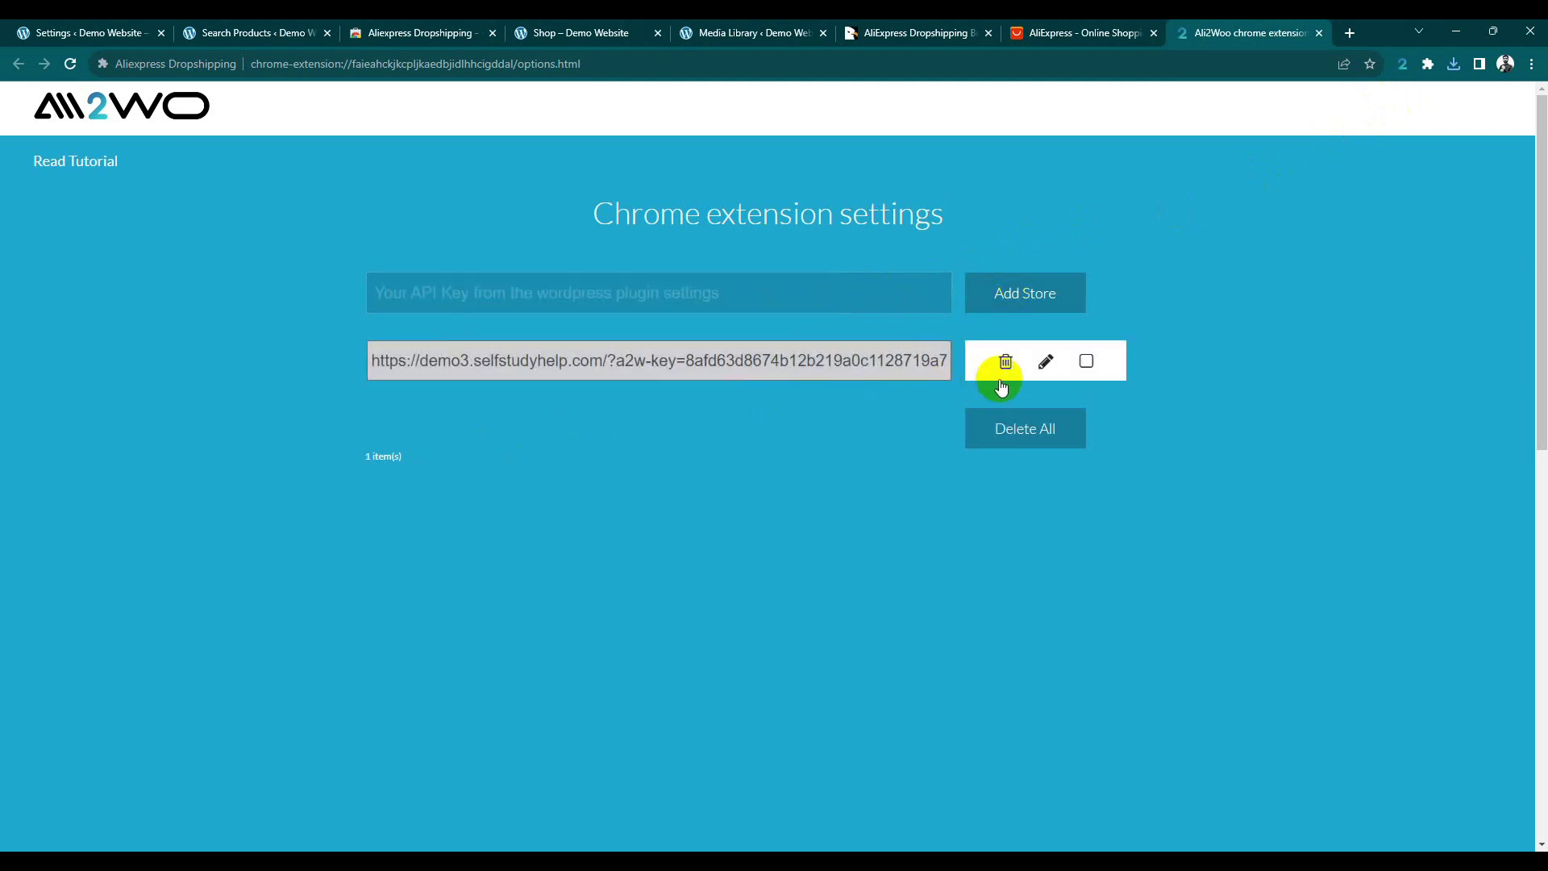
{"action": "left_click", "coordinate": [1088, 361]}
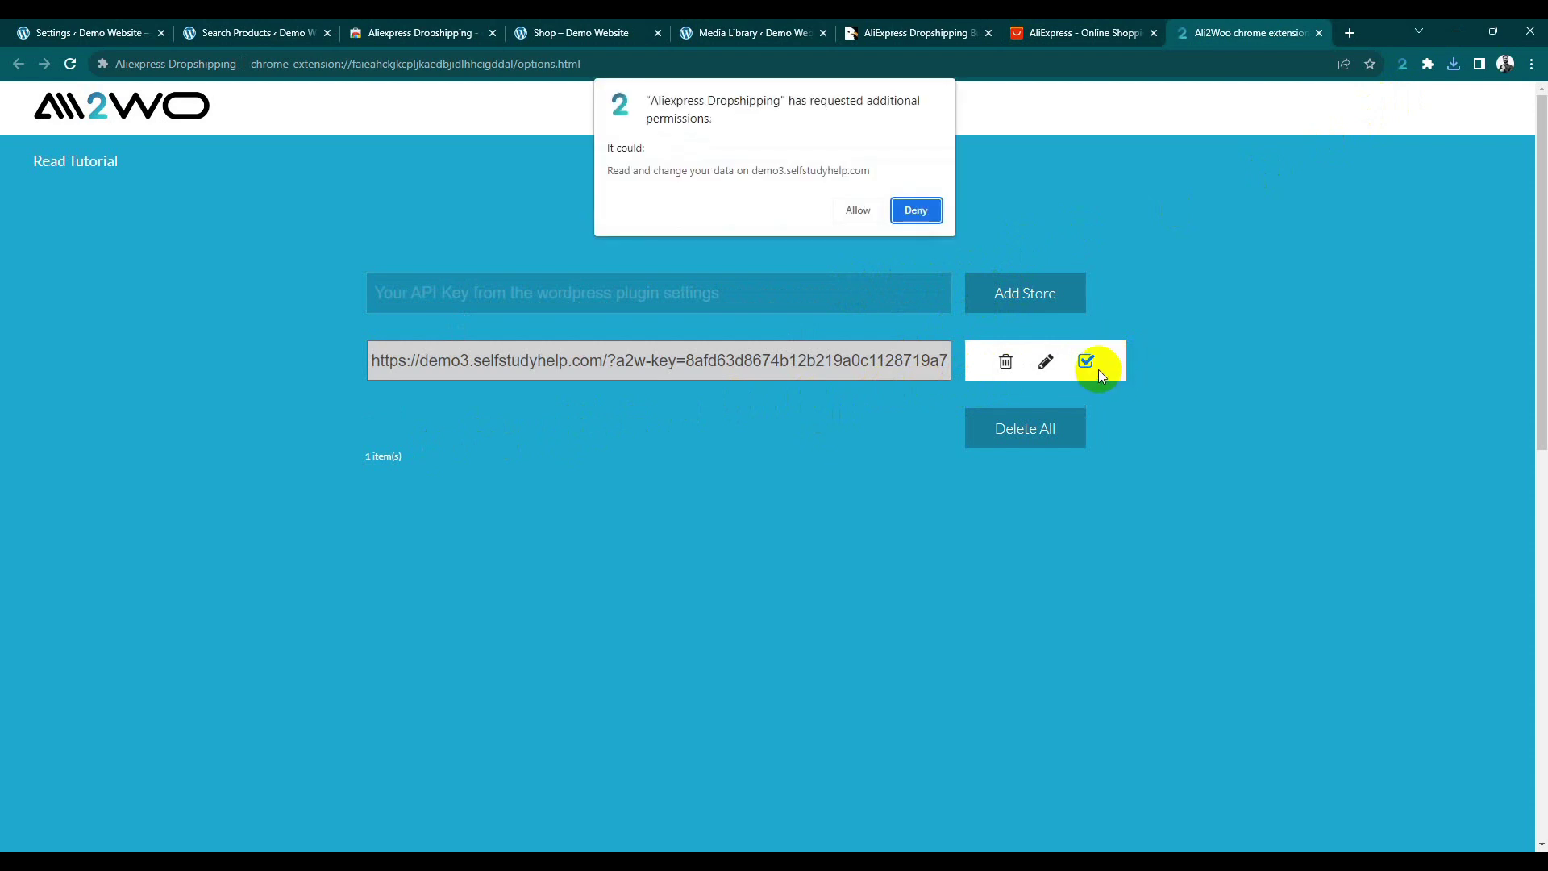
{"action": "left_click", "coordinate": [909, 219]}
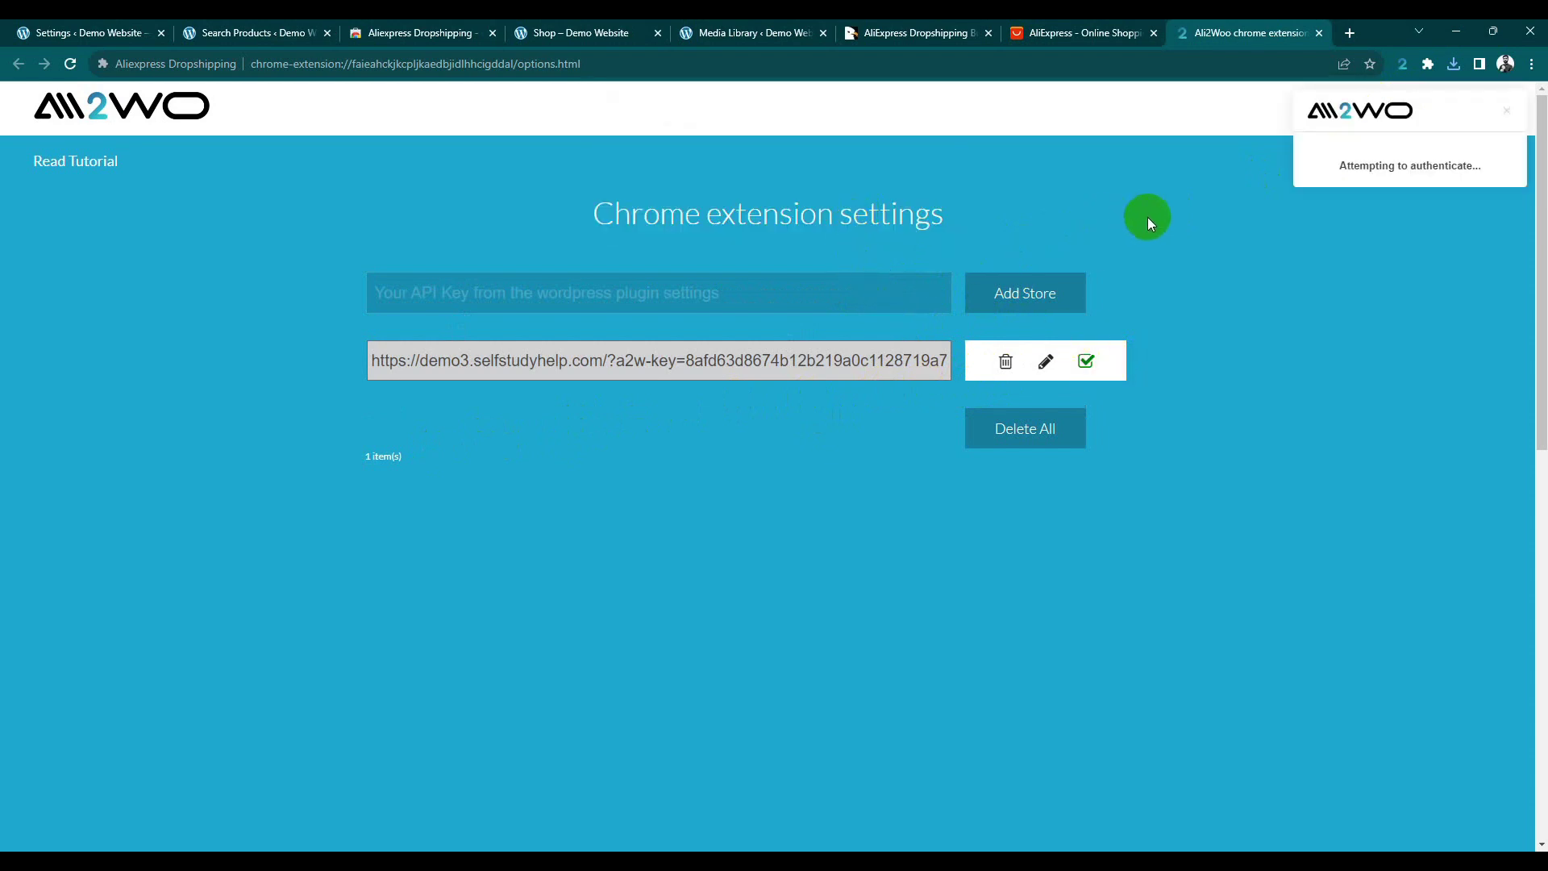
Step: Go back to the AliExpress homepage and search for "air buds"
{"action": "left_click", "coordinate": [1089, 26]}
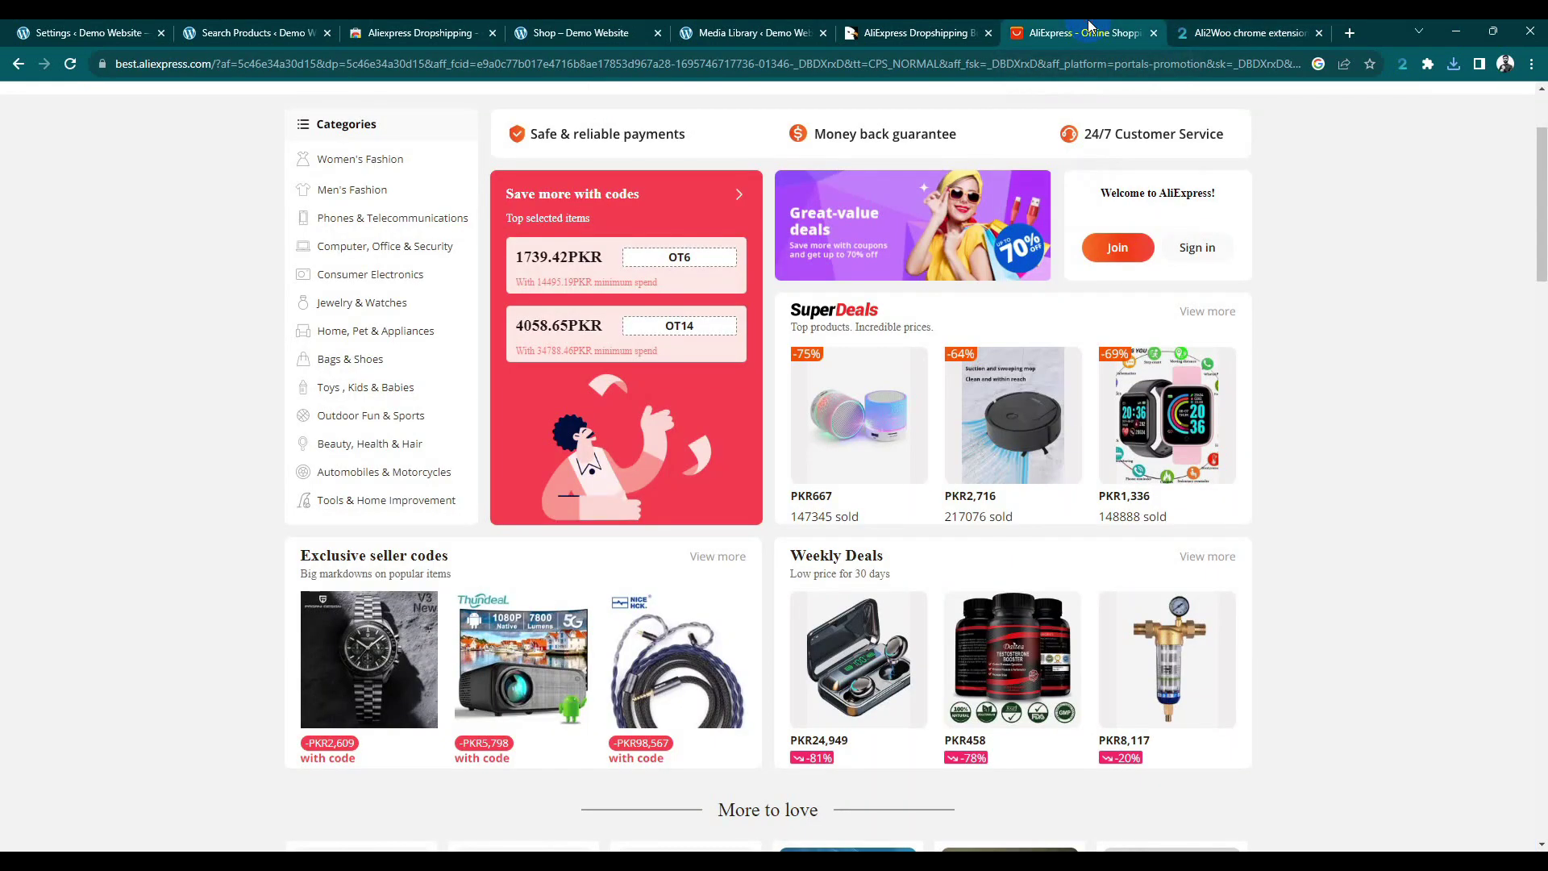
{"action": "left_click", "coordinate": [232, 27]}
{"action": "left_click", "coordinate": [1403, 64]}
{"action": "left_click", "coordinate": [1234, 32]}
{"action": "left_click", "coordinate": [1081, 33]}
{"action": "scroll", "coordinate": [691, 533], "scroll_direction": "up", "scroll_amount": 3}
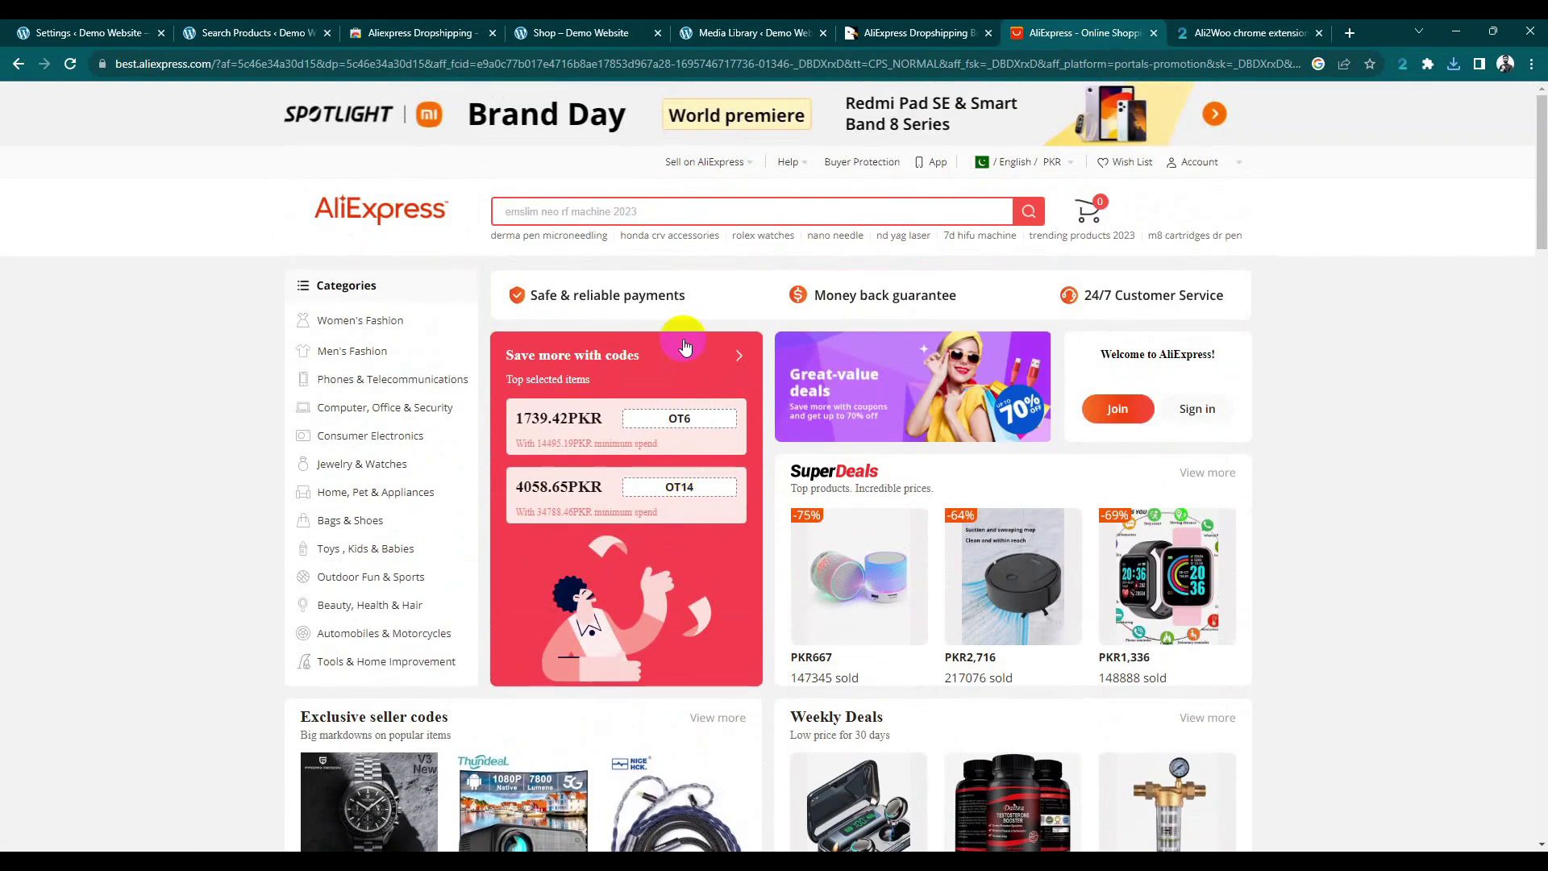
{"action": "left_click", "coordinate": [648, 212]}
{"action": "type", "text": "air buds"}
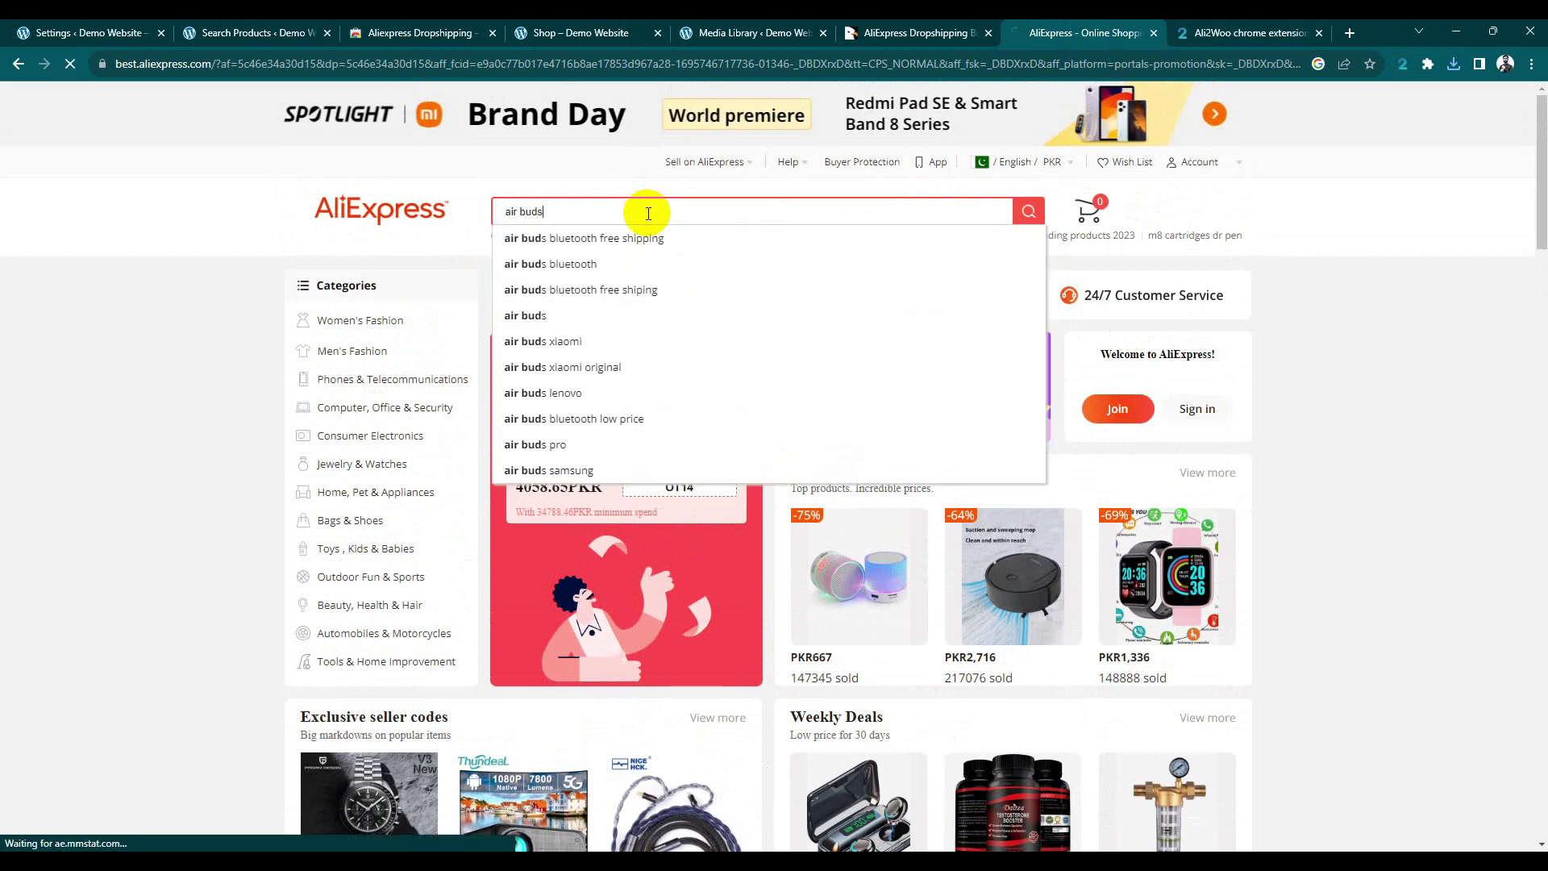
{"action": "left_click", "coordinate": [1029, 211]}
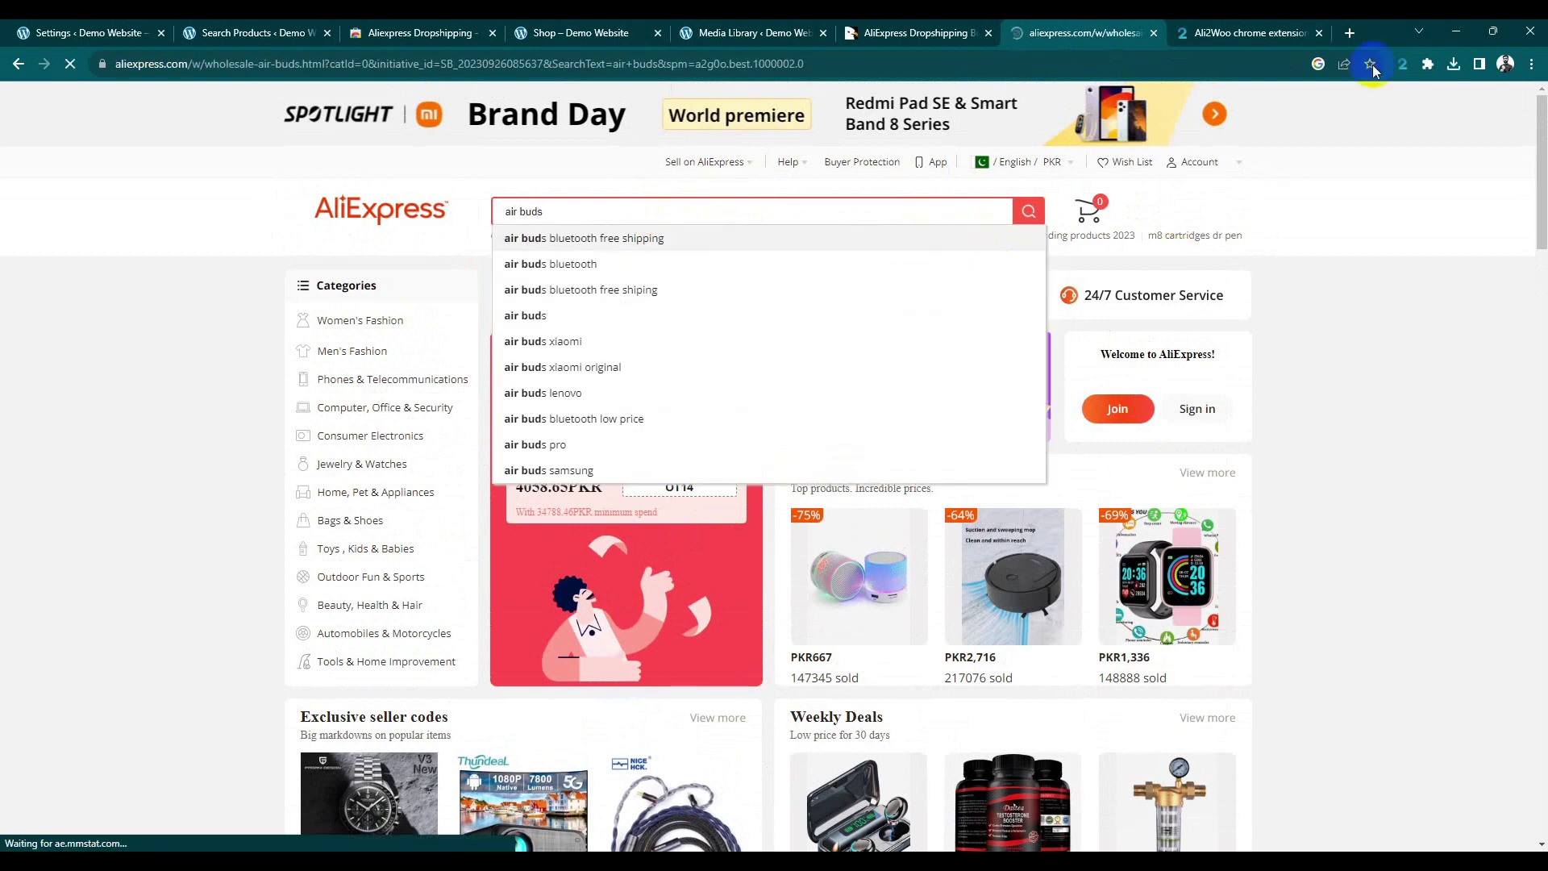
Step: Review the extension's shipping and delivery options and look through the air buds results for its import controls
{"action": "left_click", "coordinate": [1404, 63]}
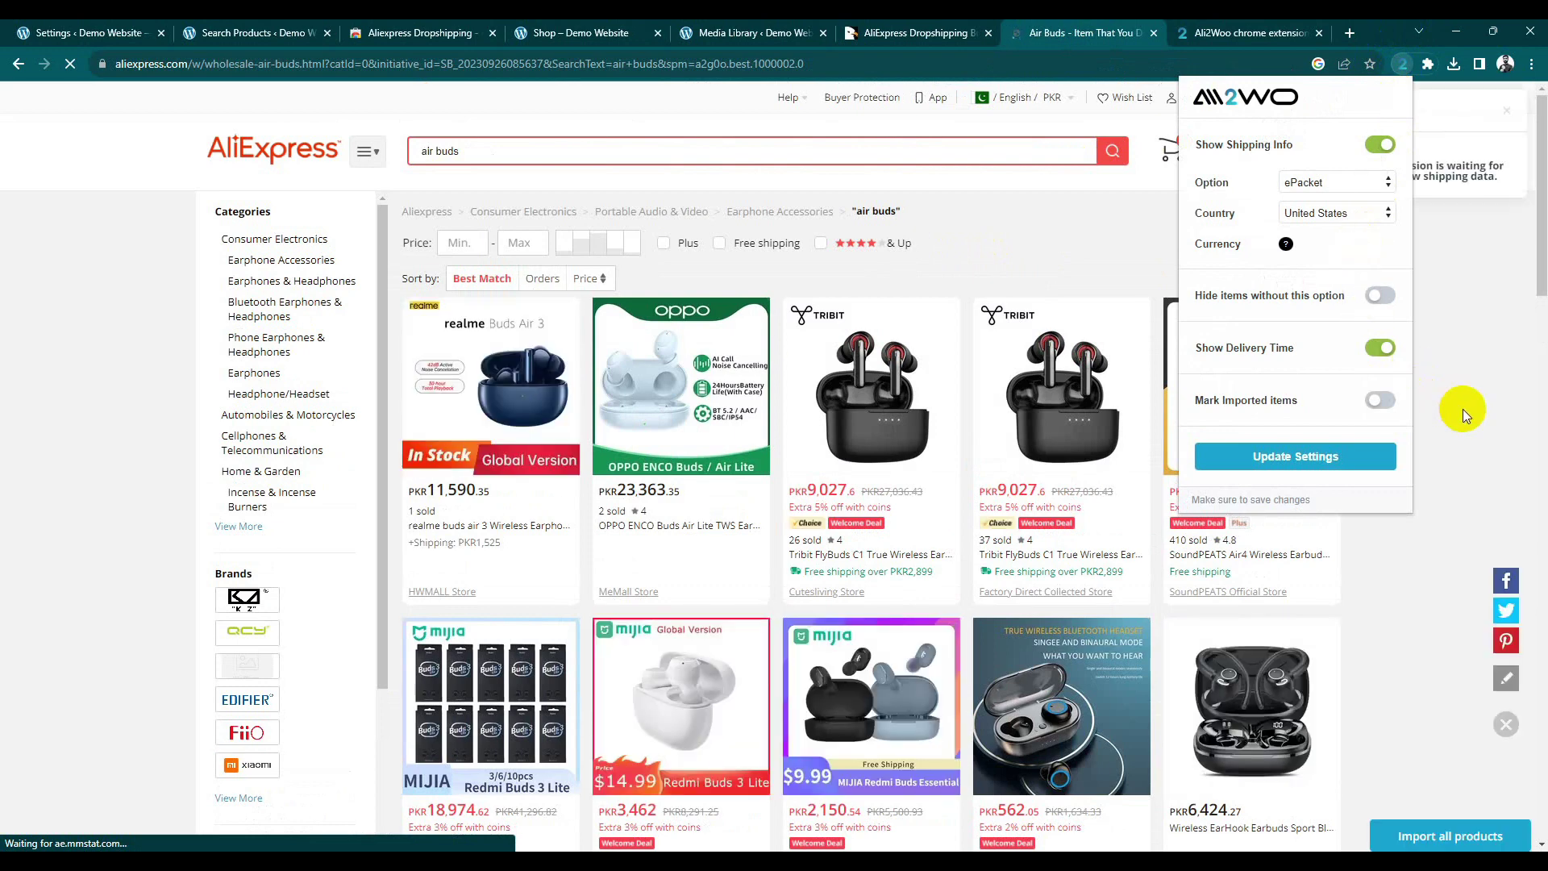
{"action": "left_click", "coordinate": [1487, 409]}
{"action": "scroll", "coordinate": [569, 456], "scroll_direction": "down", "scroll_amount": 20}
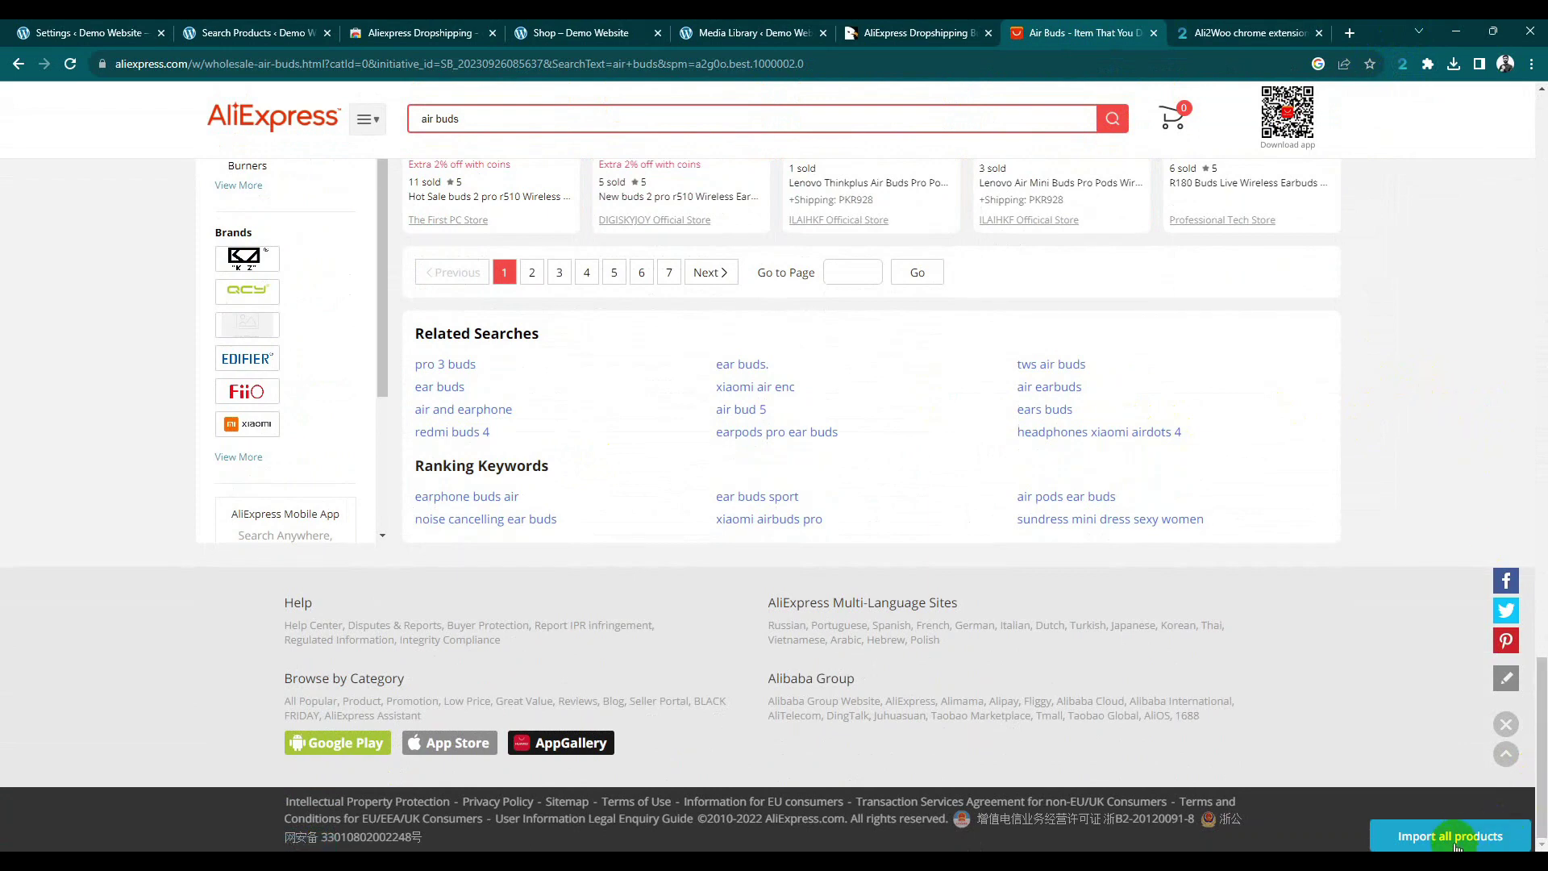
{"action": "left_click_drag", "start_coordinate": [1542, 763], "coordinate": [1542, 246]}
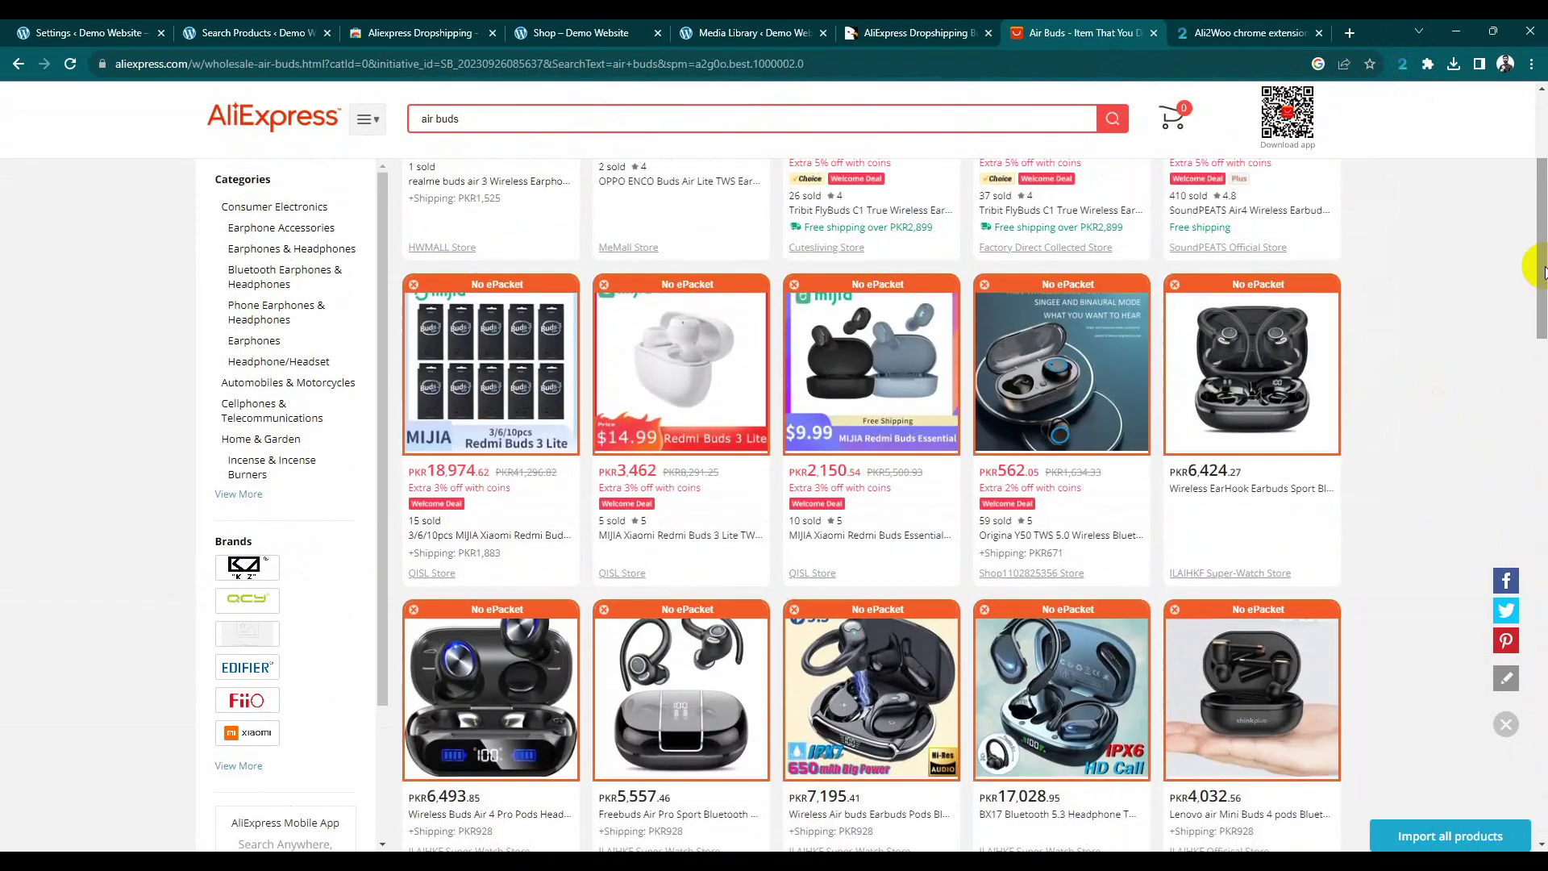
{"action": "scroll", "coordinate": [501, 393], "scroll_direction": "up", "scroll_amount": 5}
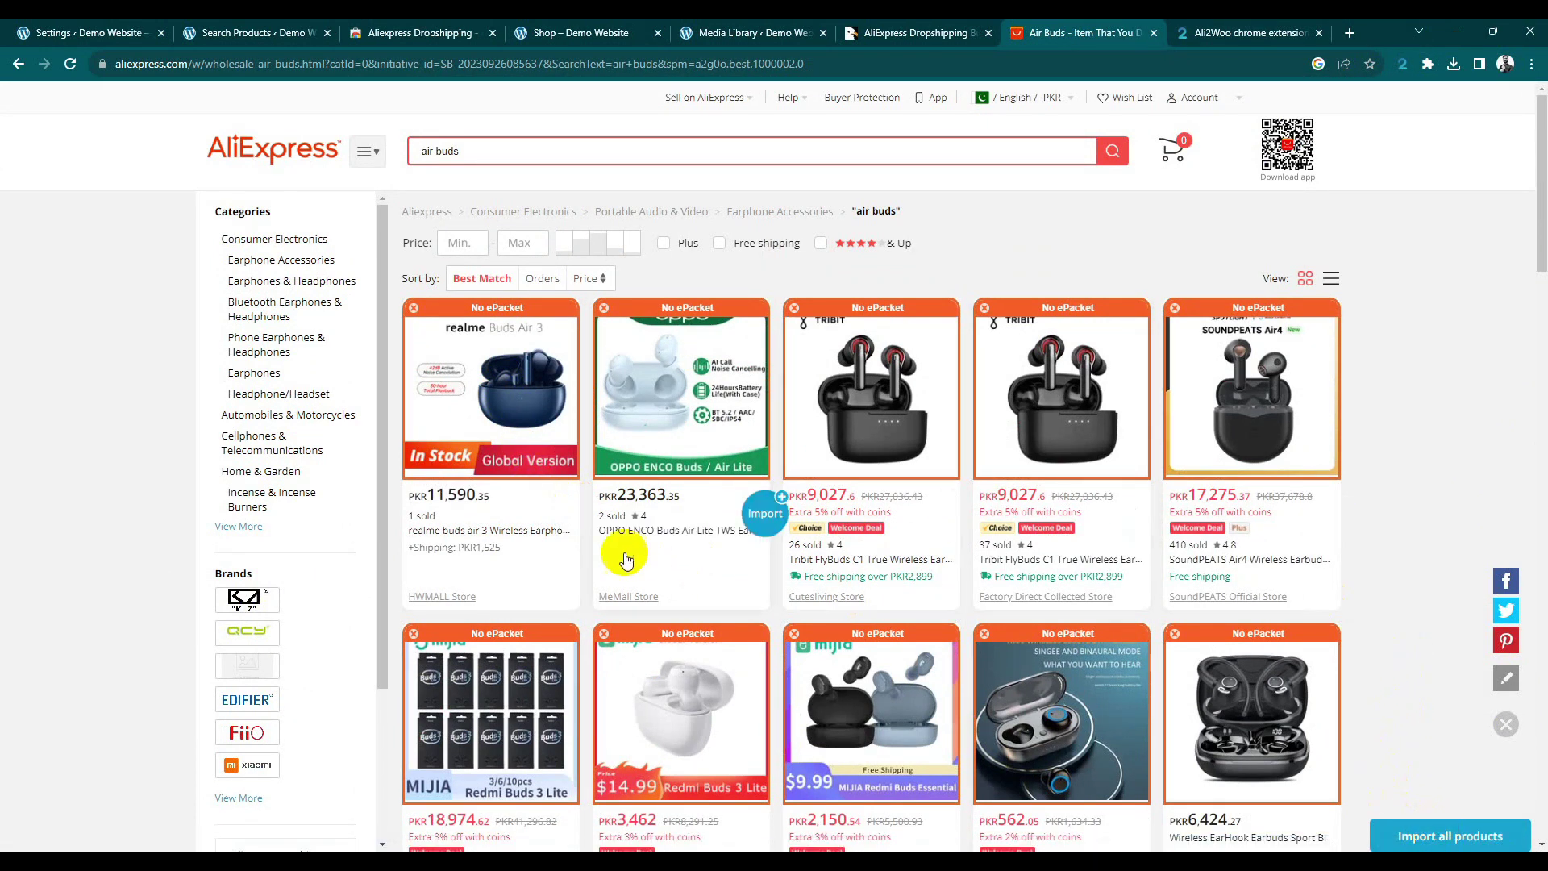
Step: Try to import the realme buds air 3 and one of the Wireless Air buds Earbuds listings with the extension
{"action": "left_click", "coordinate": [578, 509]}
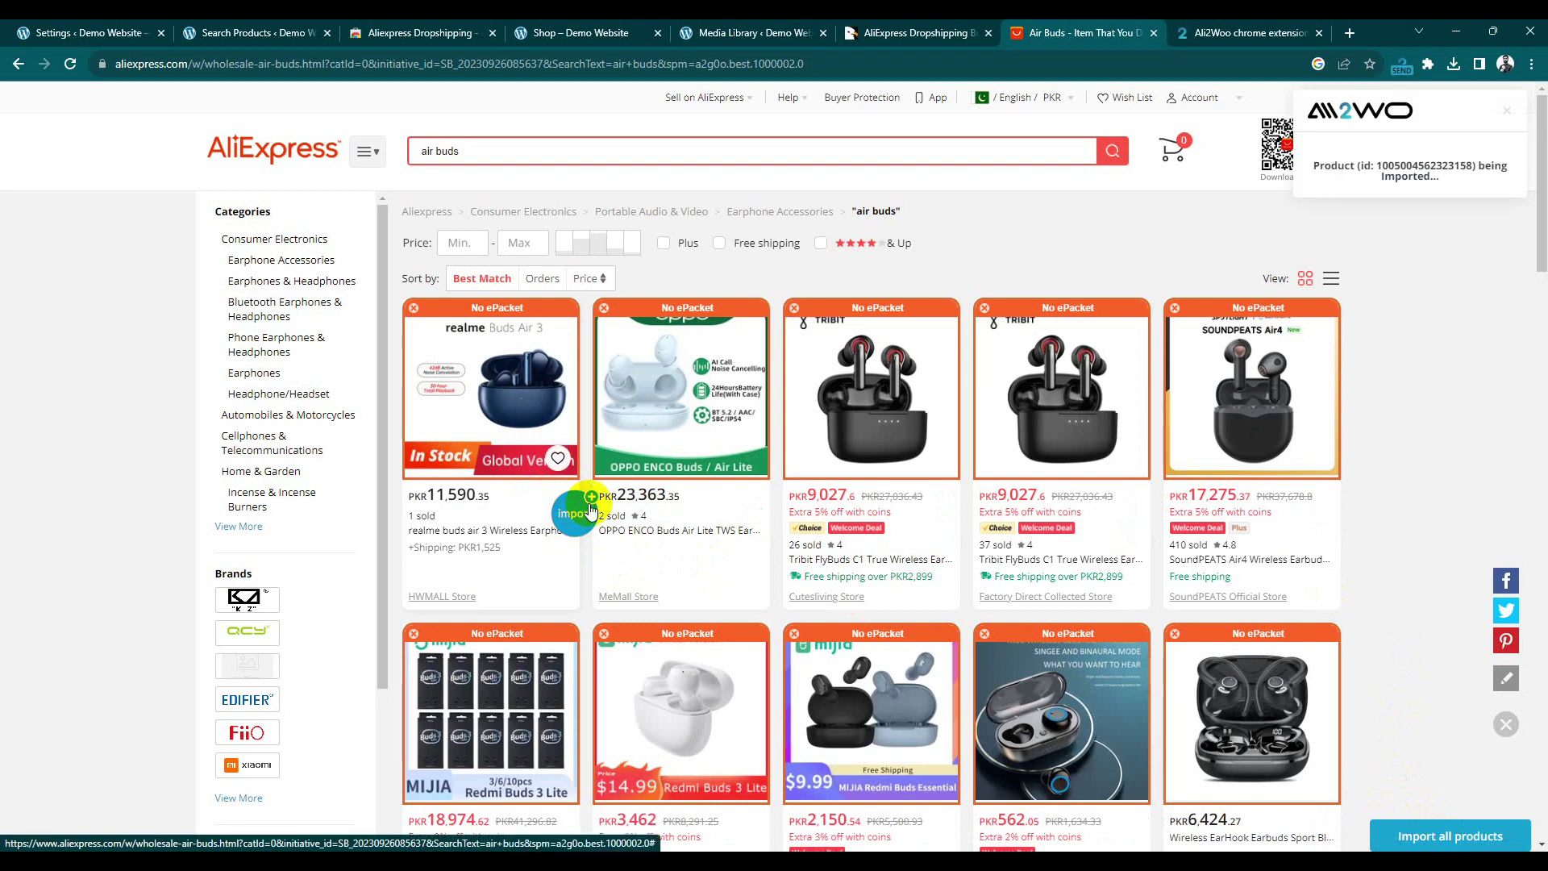
{"action": "scroll", "coordinate": [565, 511], "scroll_direction": "down", "scroll_amount": 4}
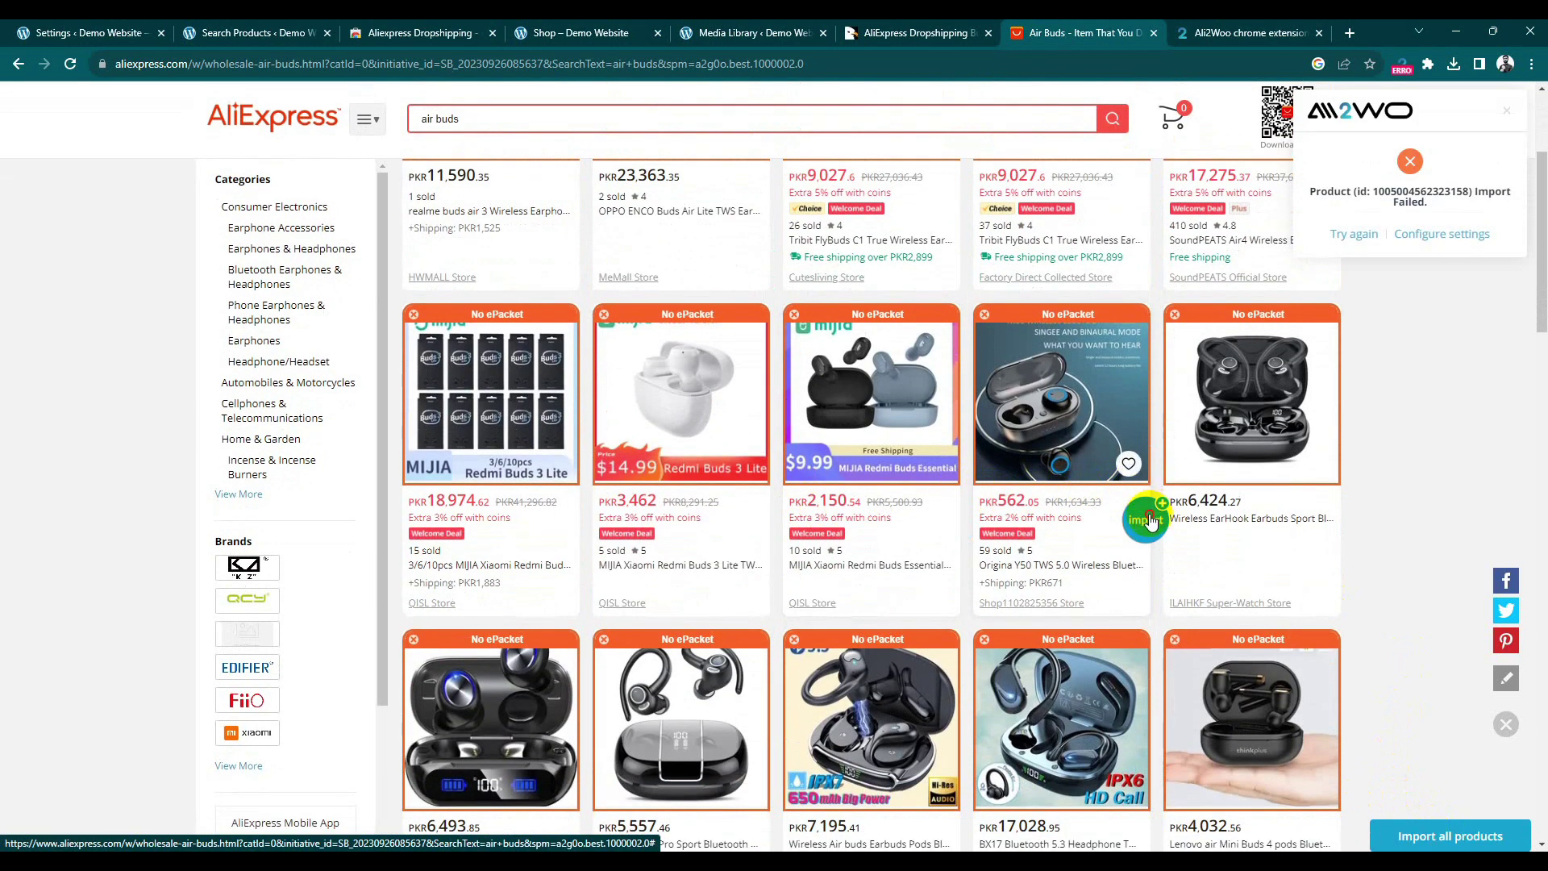
{"action": "scroll", "coordinate": [1151, 522], "scroll_direction": "down", "scroll_amount": 4}
{"action": "left_click", "coordinate": [954, 502]}
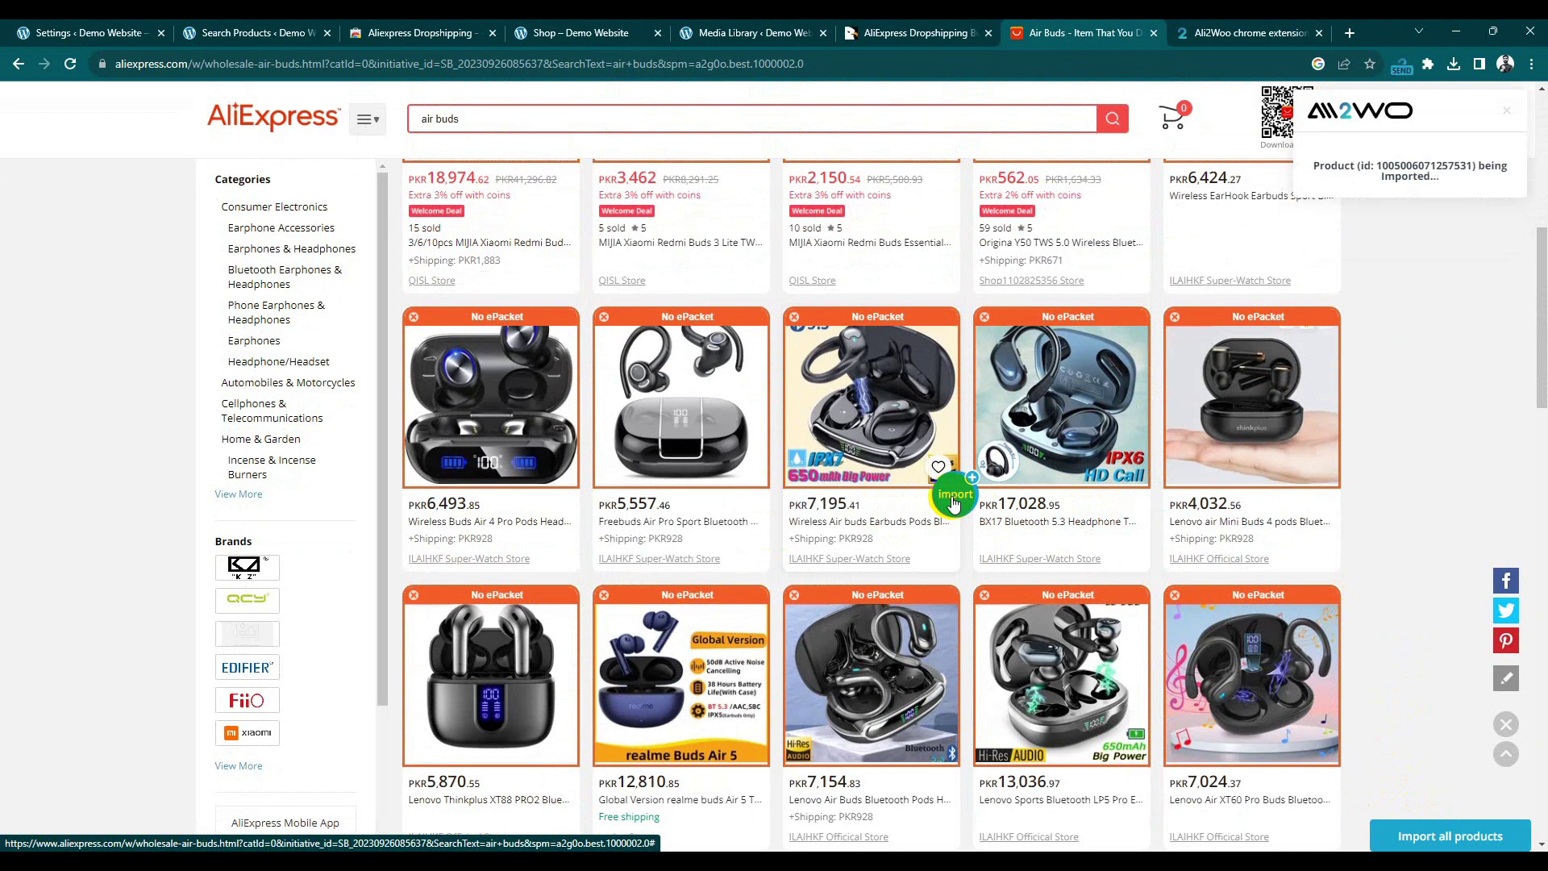
{"action": "scroll", "coordinate": [927, 509], "scroll_direction": "down", "scroll_amount": 4}
{"action": "scroll", "coordinate": [806, 536], "scroll_direction": "down", "scroll_amount": 4}
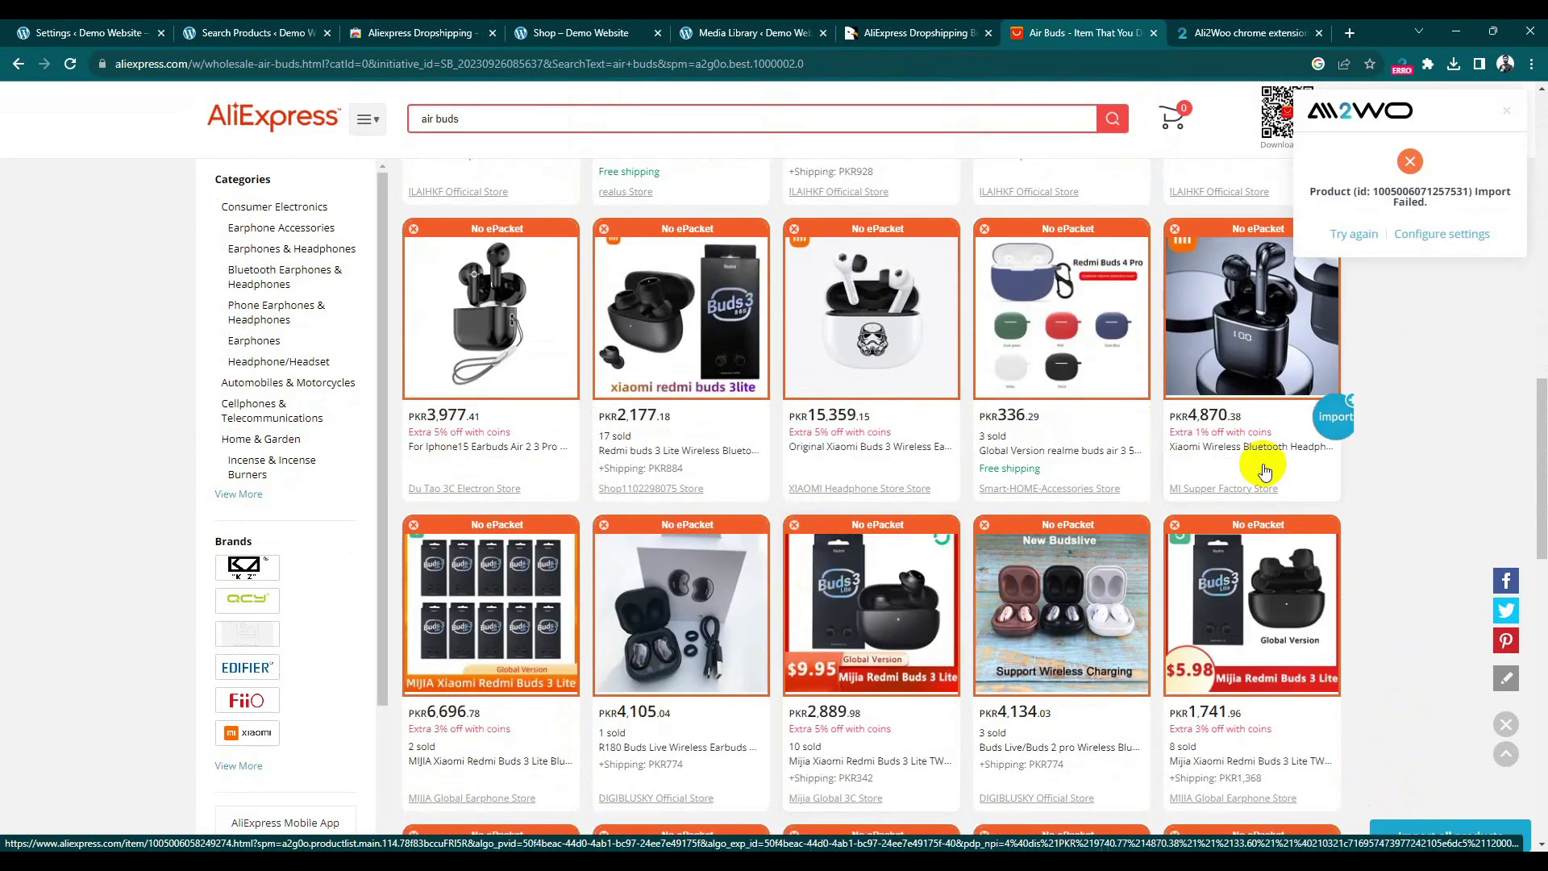
Step: Try to import the Xiaomi Wireless Bluetooth headphones listing, open the extension's configuration page, and dismiss the import notice on AliExpress
{"action": "left_click", "coordinate": [1335, 416]}
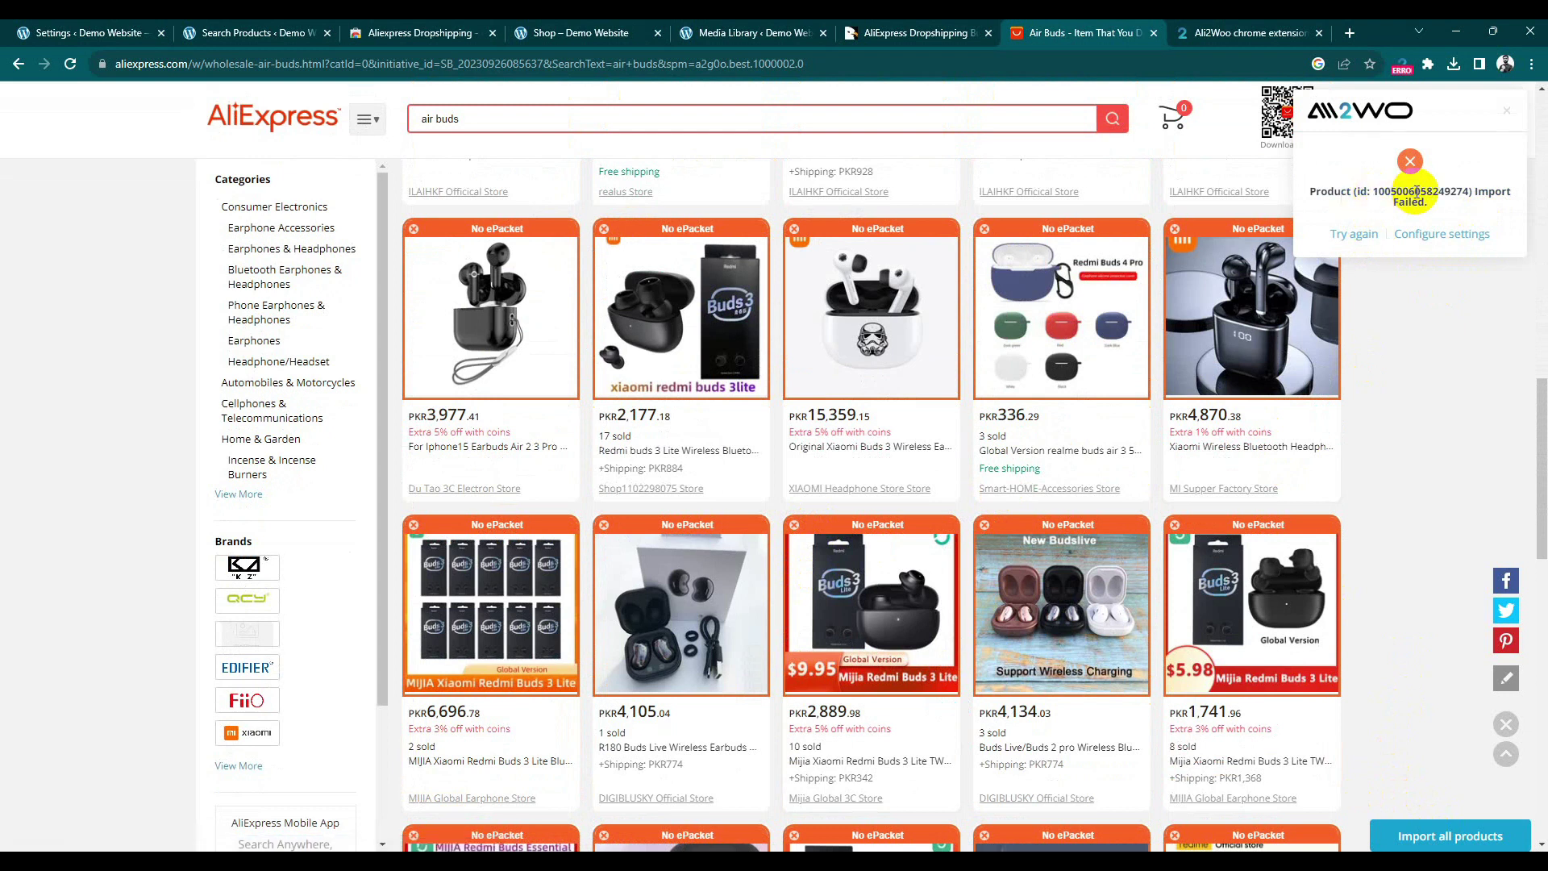
{"action": "left_click", "coordinate": [1435, 234]}
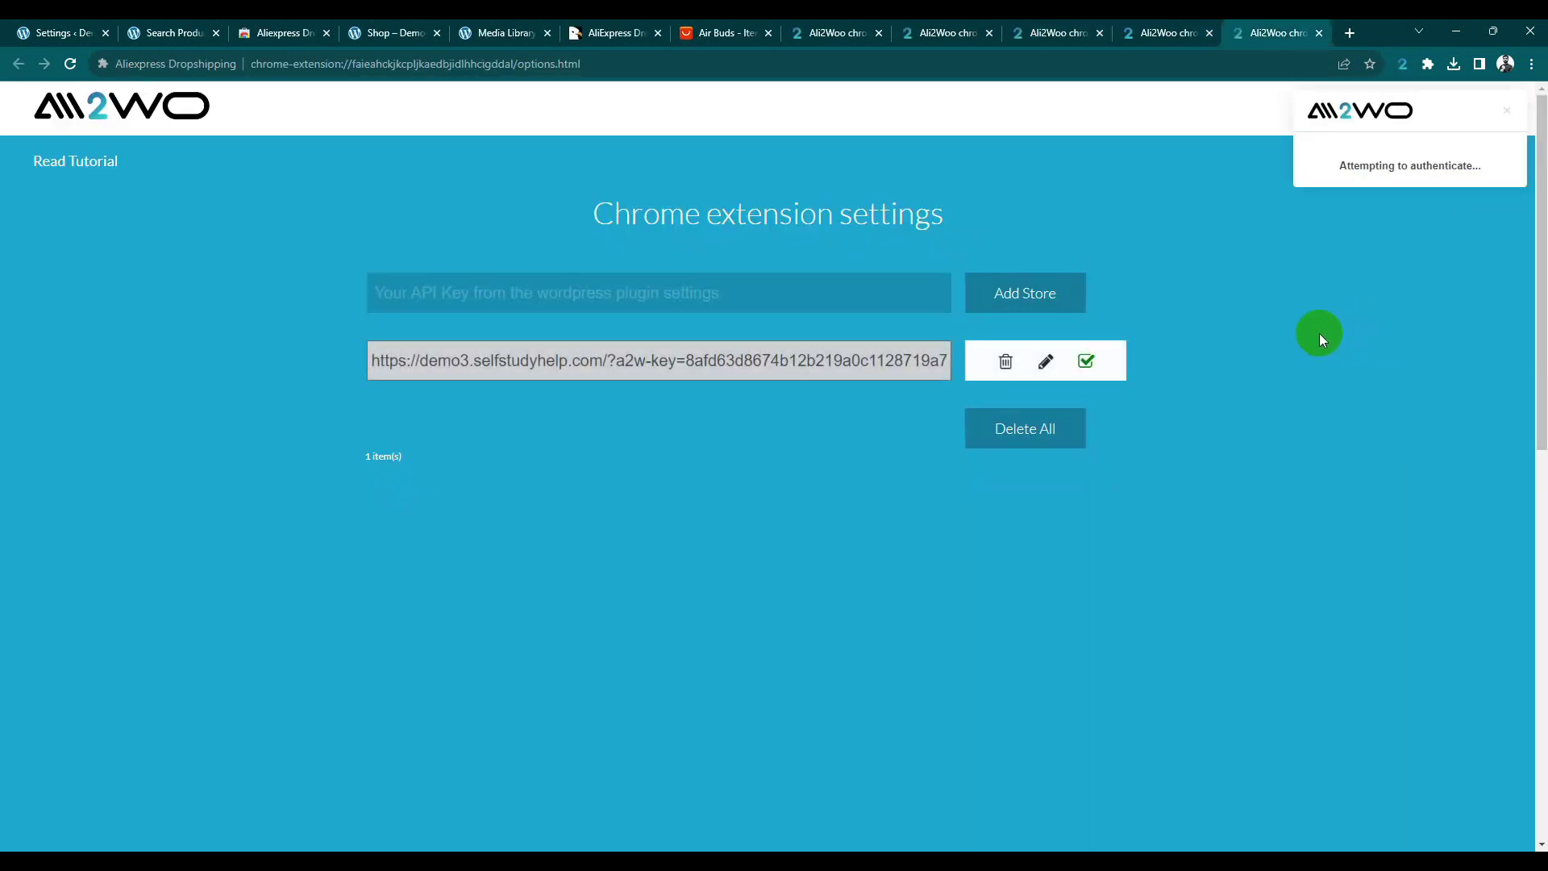
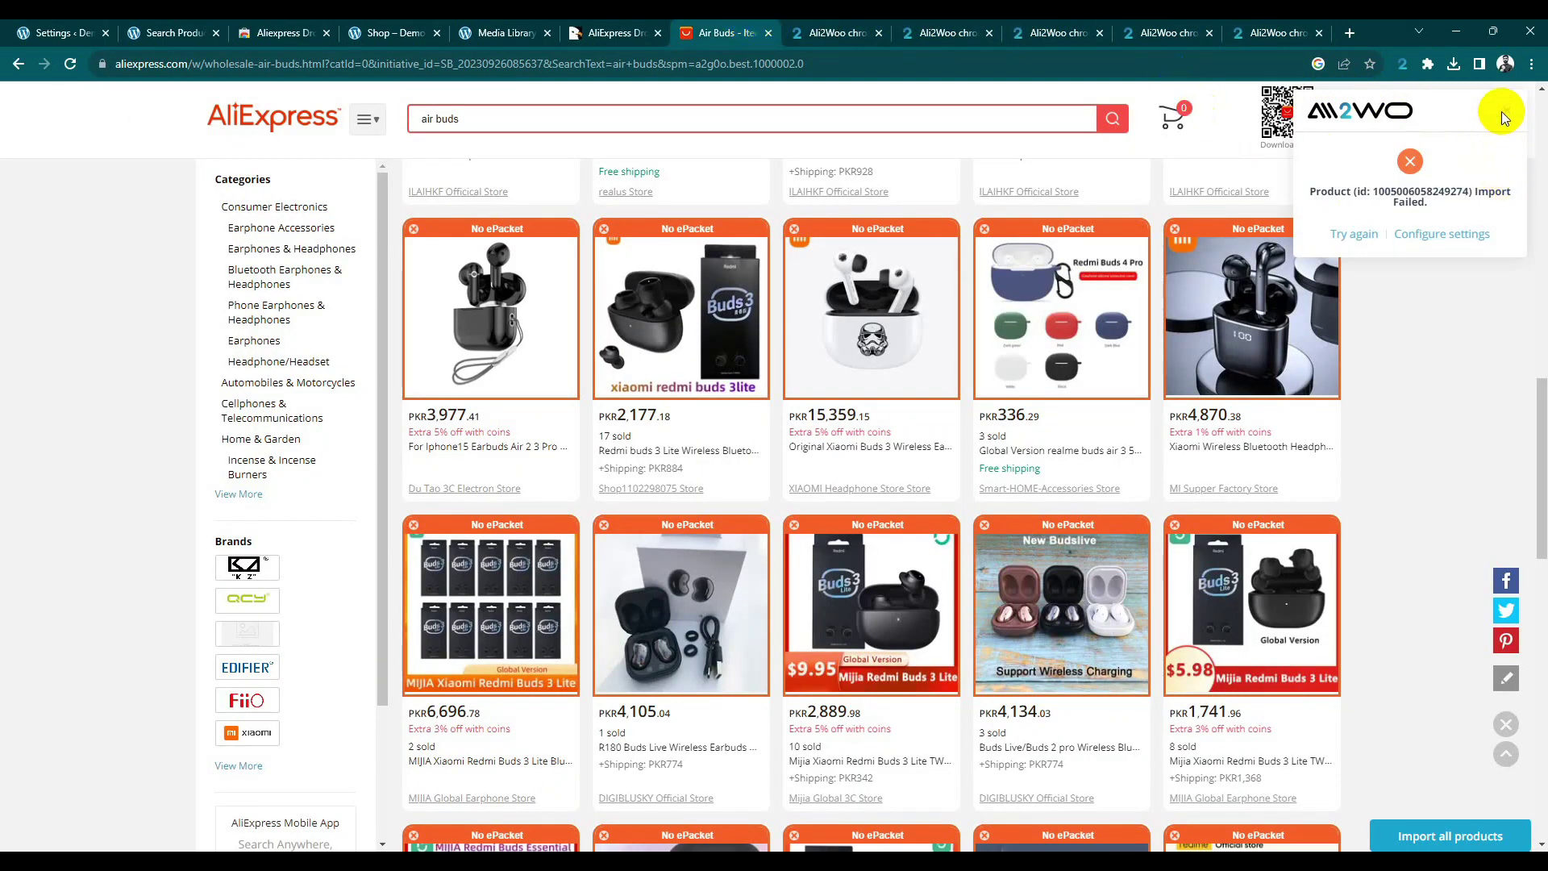
{"action": "left_click", "coordinate": [1506, 111]}
Step: Update the extension's shipping and delivery settings and try to import the Lenovo Air Mini Buds listing from the air buds results
{"action": "left_click", "coordinate": [1403, 66]}
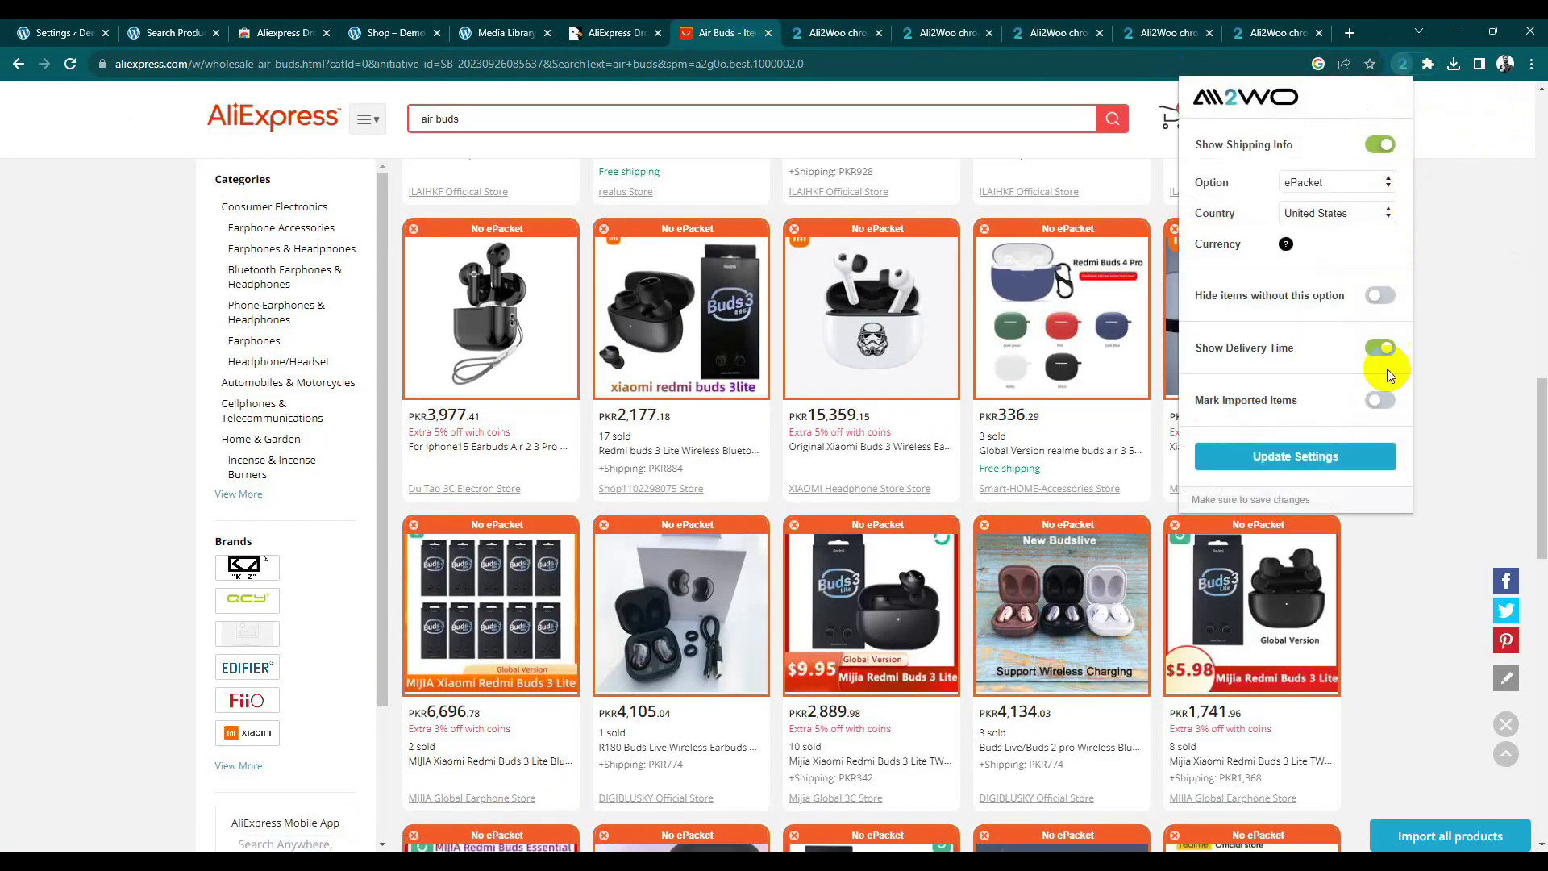
{"action": "left_click", "coordinate": [1363, 453]}
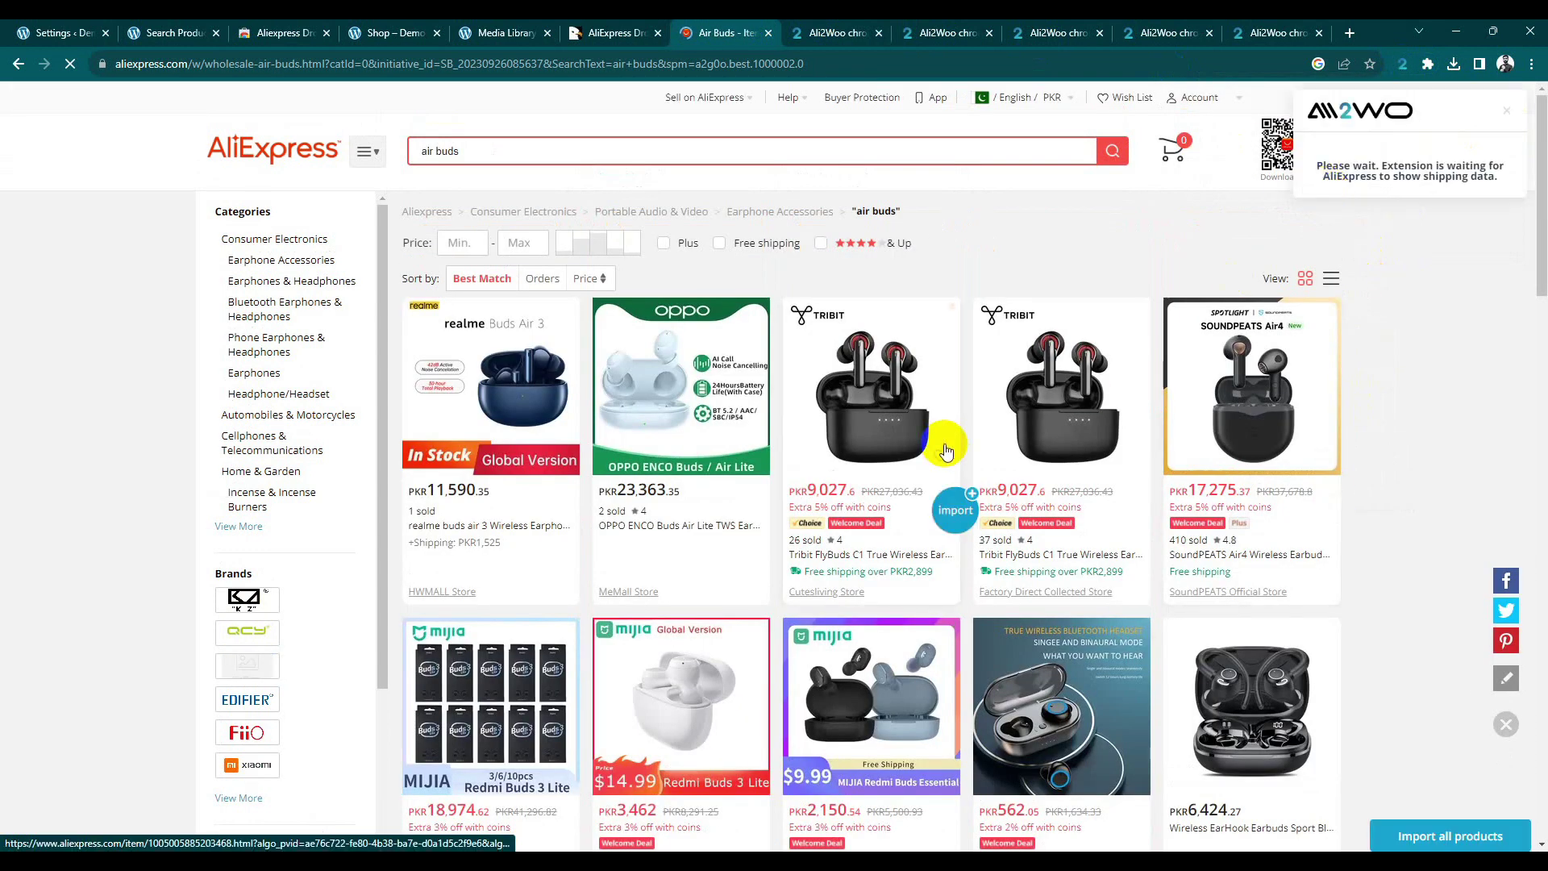
{"action": "scroll", "coordinate": [771, 505], "scroll_direction": "down", "scroll_amount": 2}
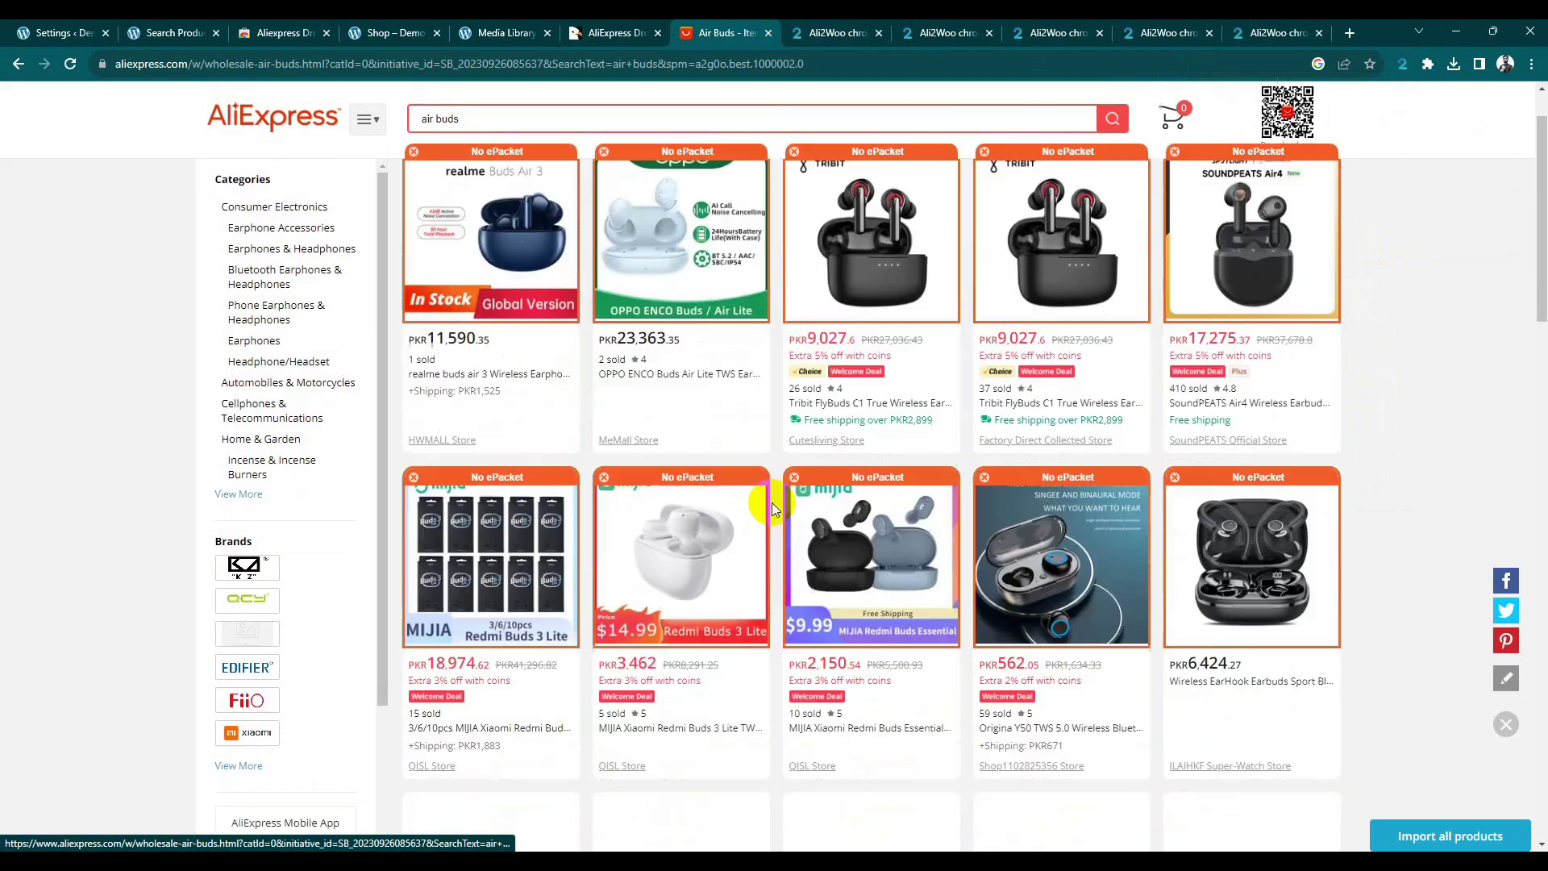
{"action": "scroll", "coordinate": [772, 502], "scroll_direction": "down", "scroll_amount": 15}
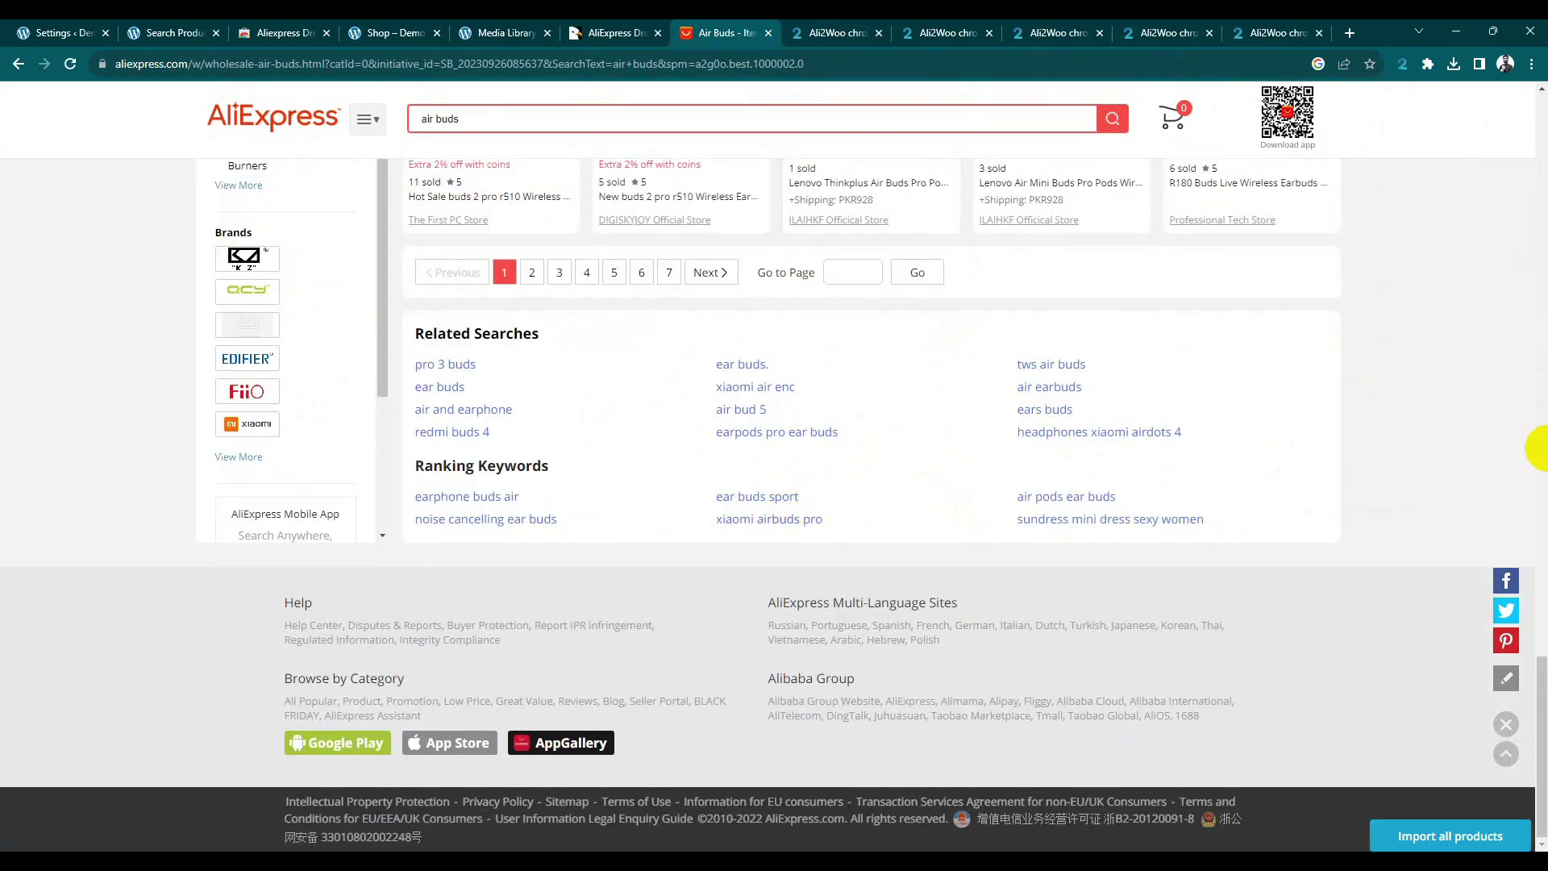
{"action": "scroll", "coordinate": [1532, 645], "scroll_direction": "up", "scroll_amount": 6}
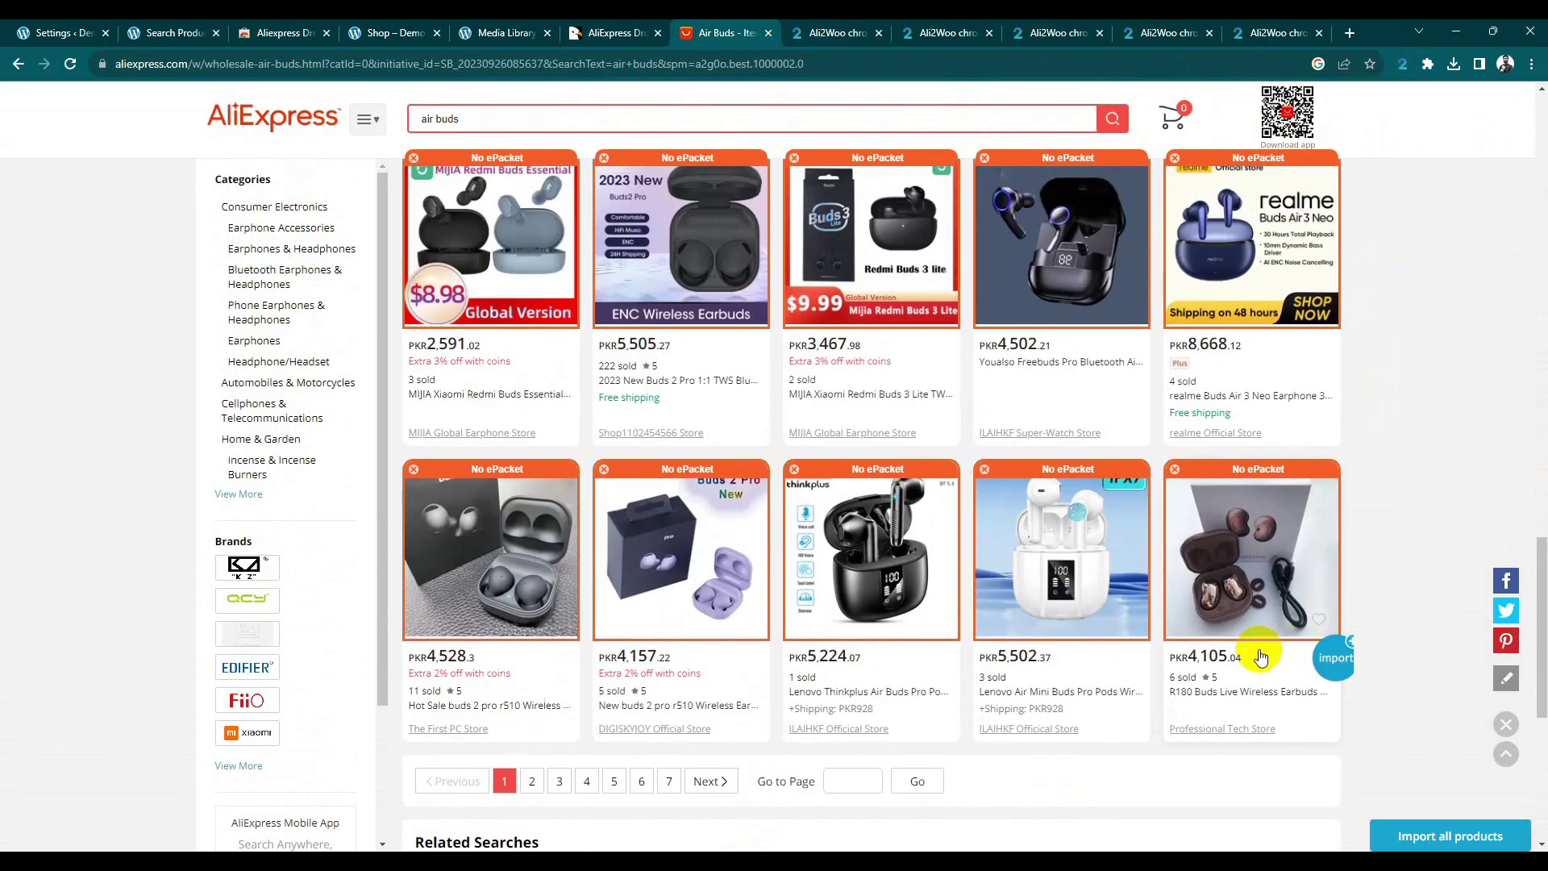
{"action": "left_click", "coordinate": [1142, 660]}
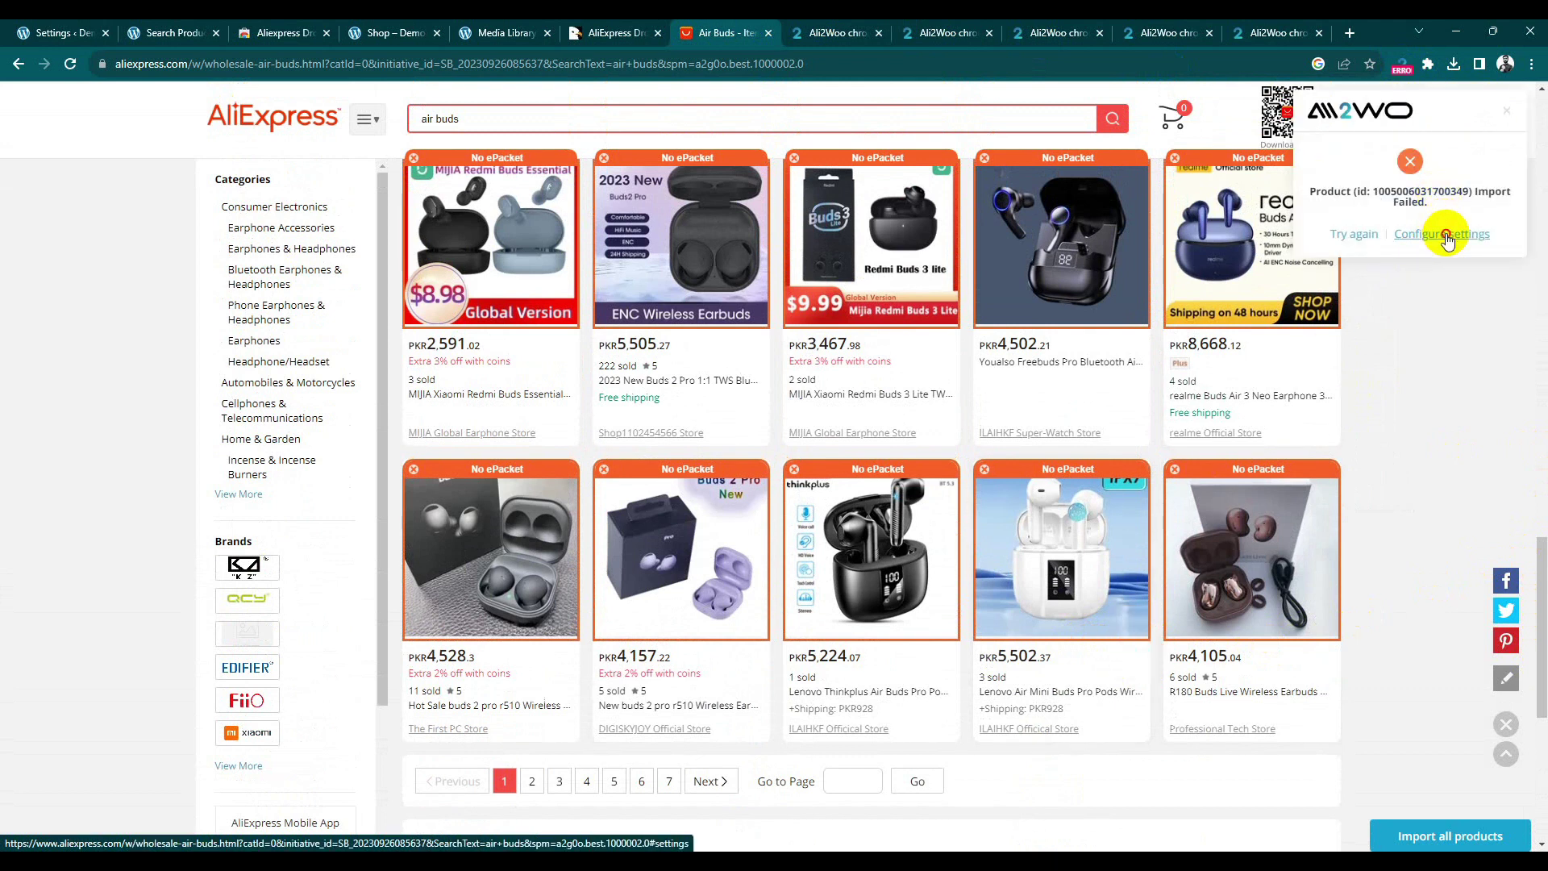
Step: Open the extension's configuration page from the import notice, reload it and check the saved store entry
{"action": "left_click", "coordinate": [1446, 236]}
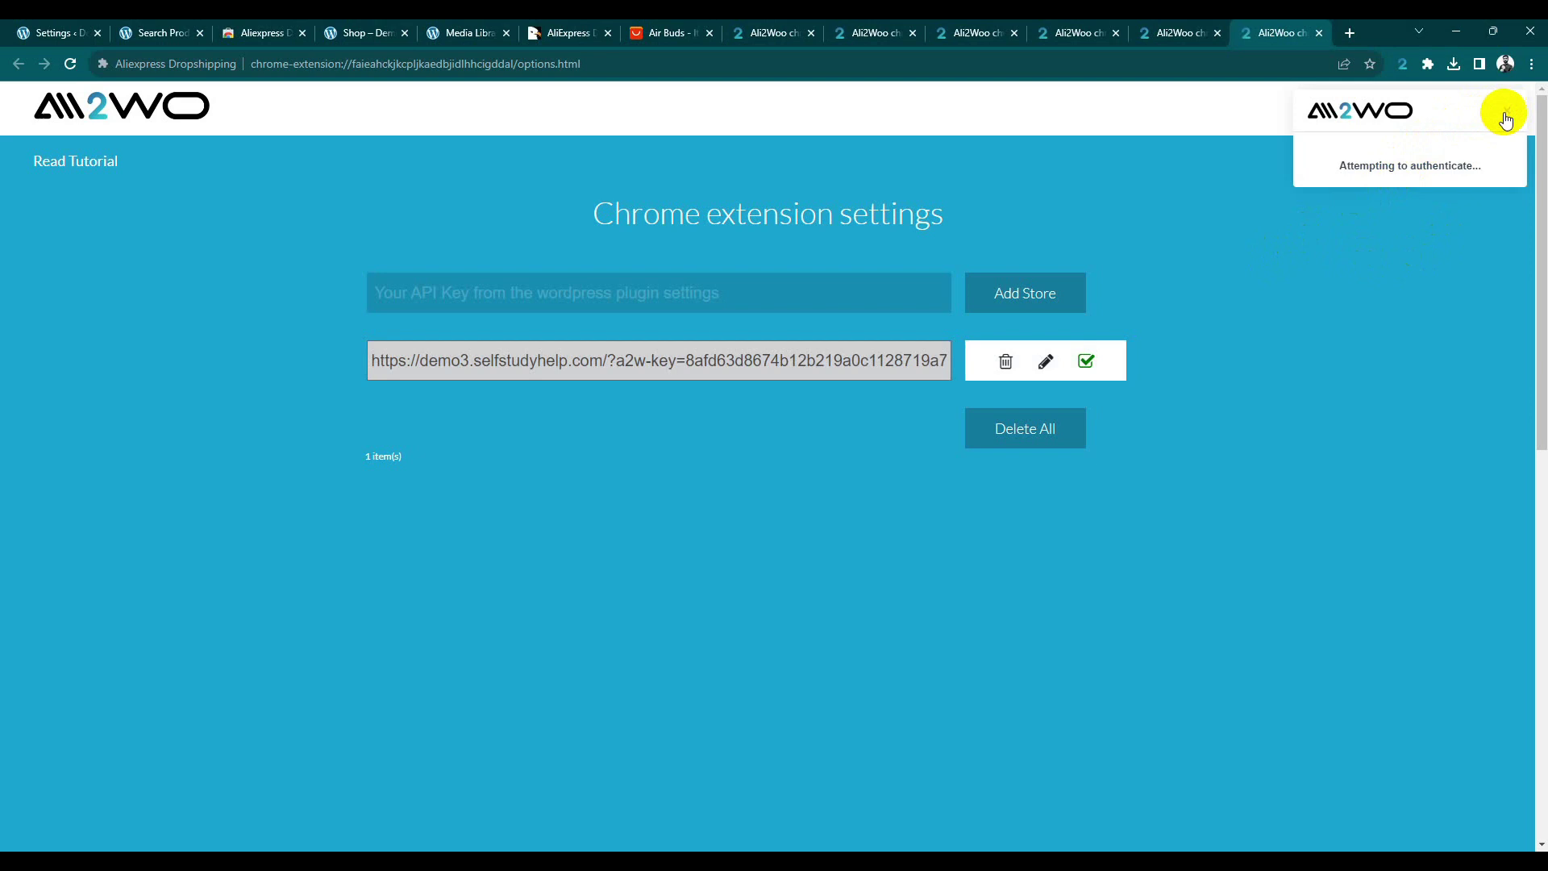
{"action": "left_click", "coordinate": [792, 76]}
{"action": "left_click", "coordinate": [794, 81]}
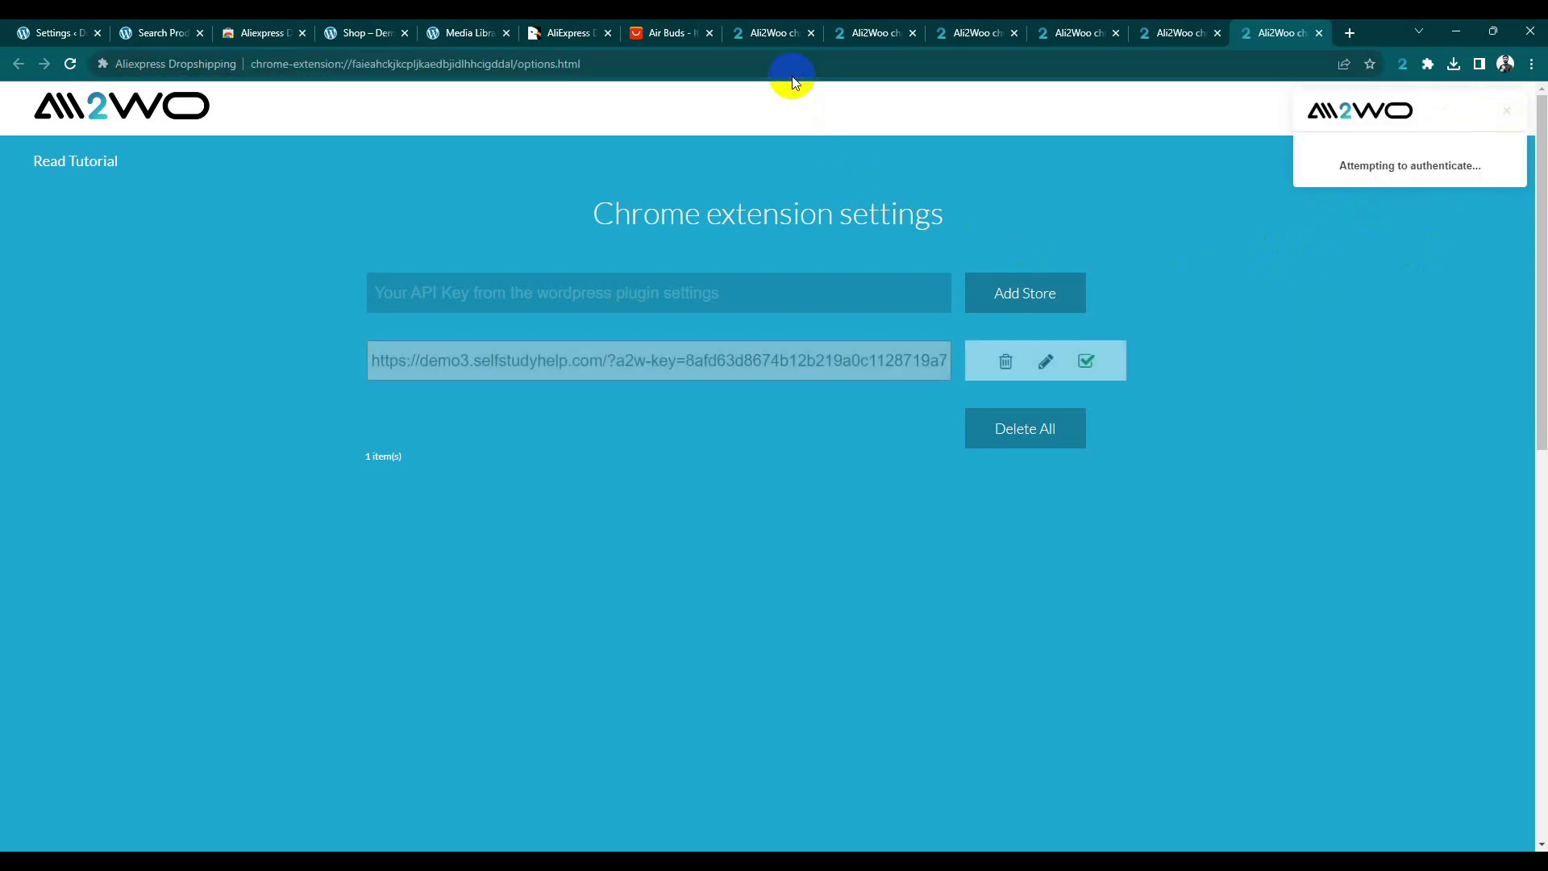
{"action": "left_click", "coordinate": [70, 64]}
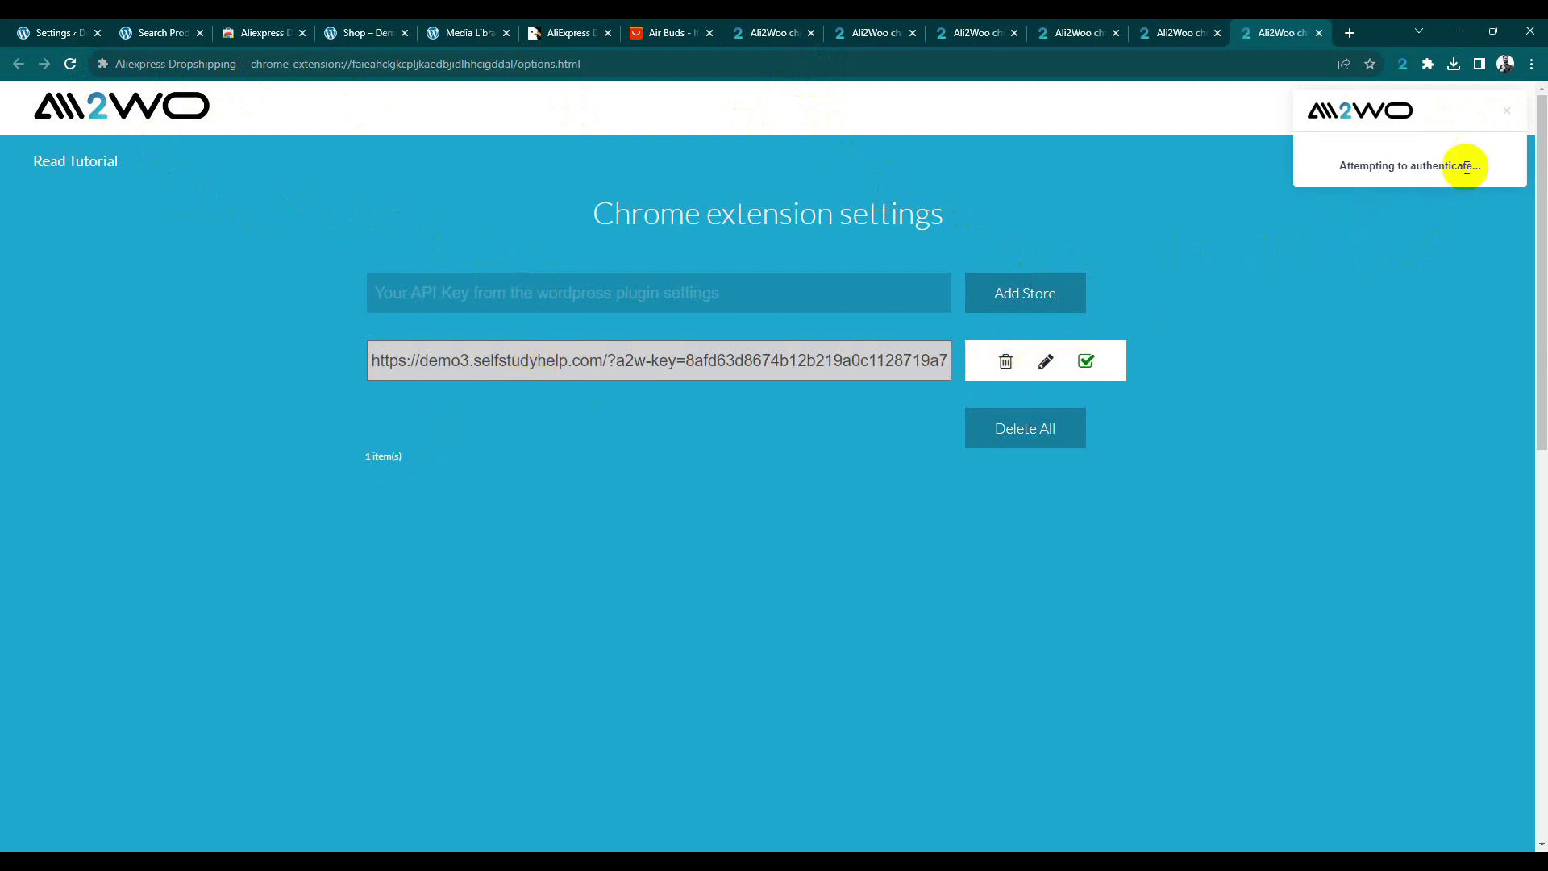
{"action": "left_click_drag", "start_coordinate": [1463, 161], "coordinate": [843, 433]}
{"action": "left_click", "coordinate": [761, 355]}
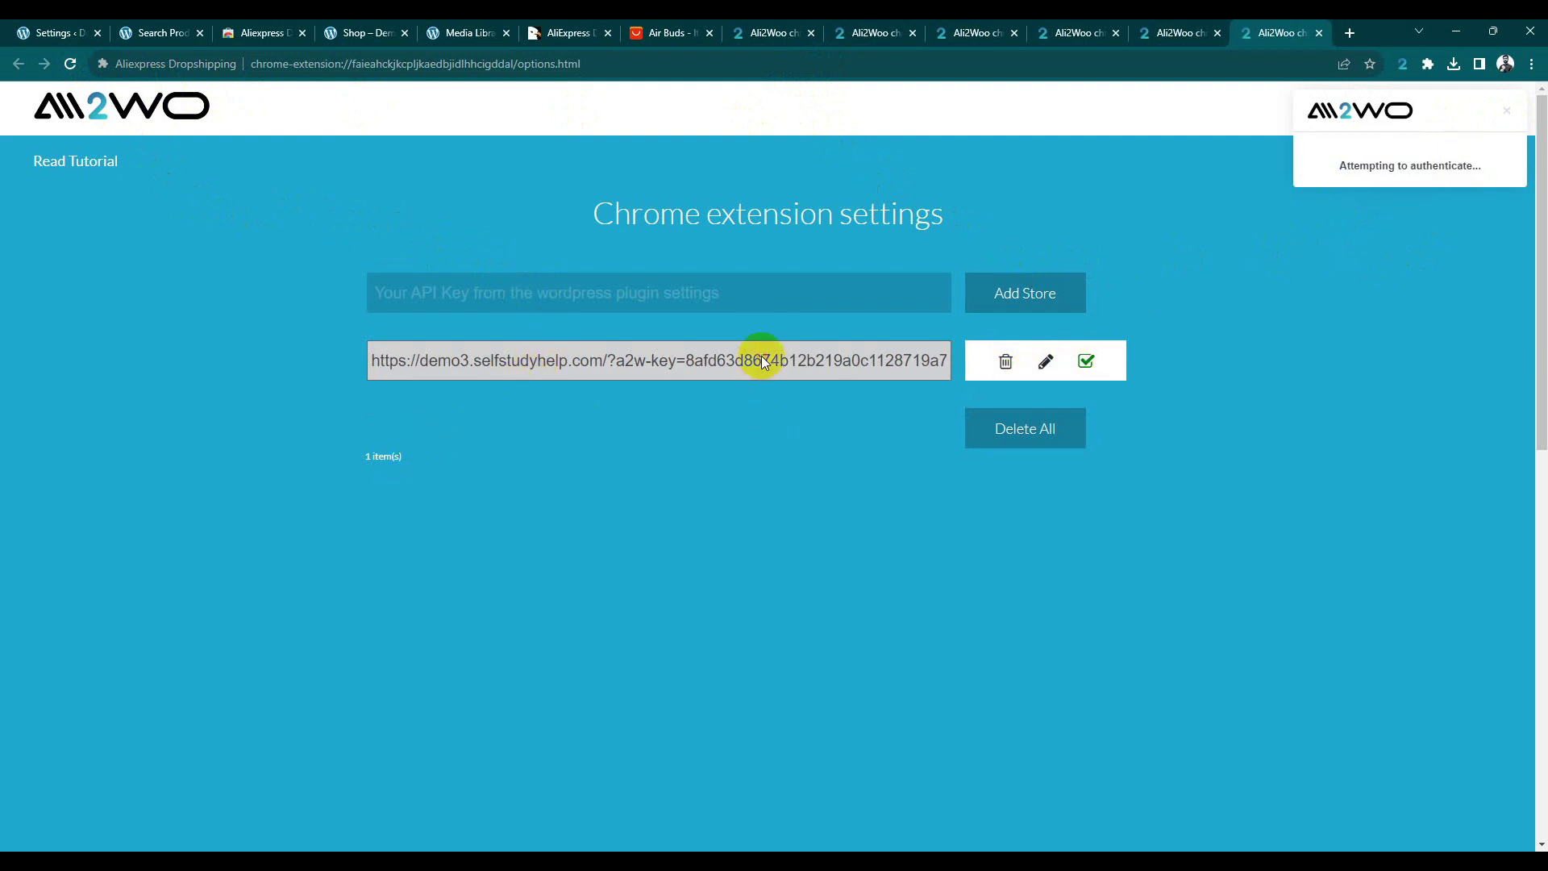
Step: Save the existing API key in the AliNext Lite settings on the store site and return to the key list
{"action": "left_click", "coordinate": [149, 33]}
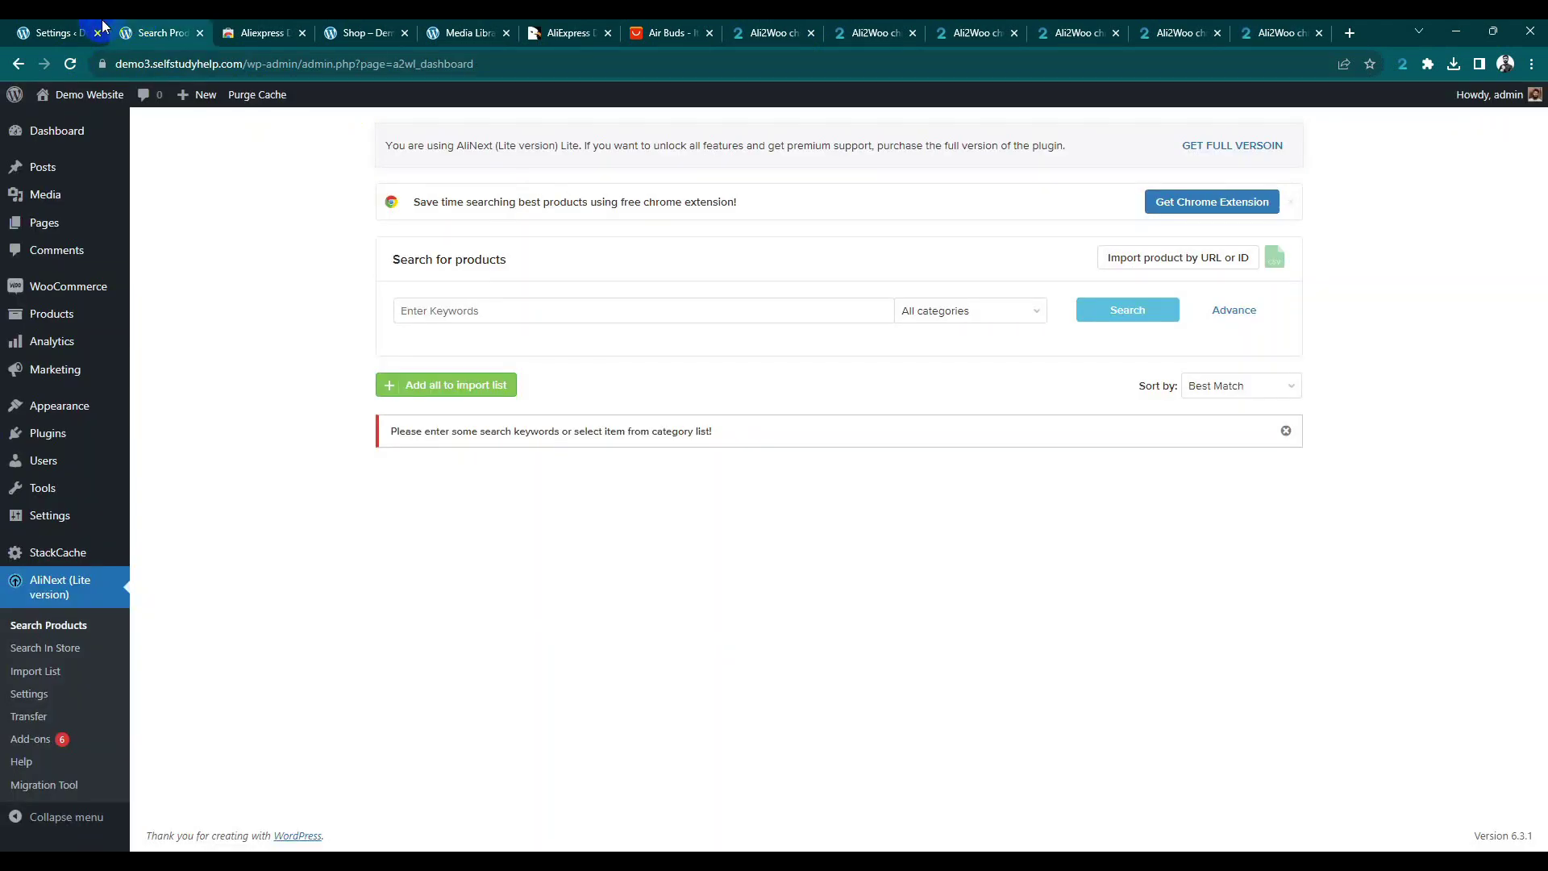
{"action": "left_click", "coordinate": [53, 32]}
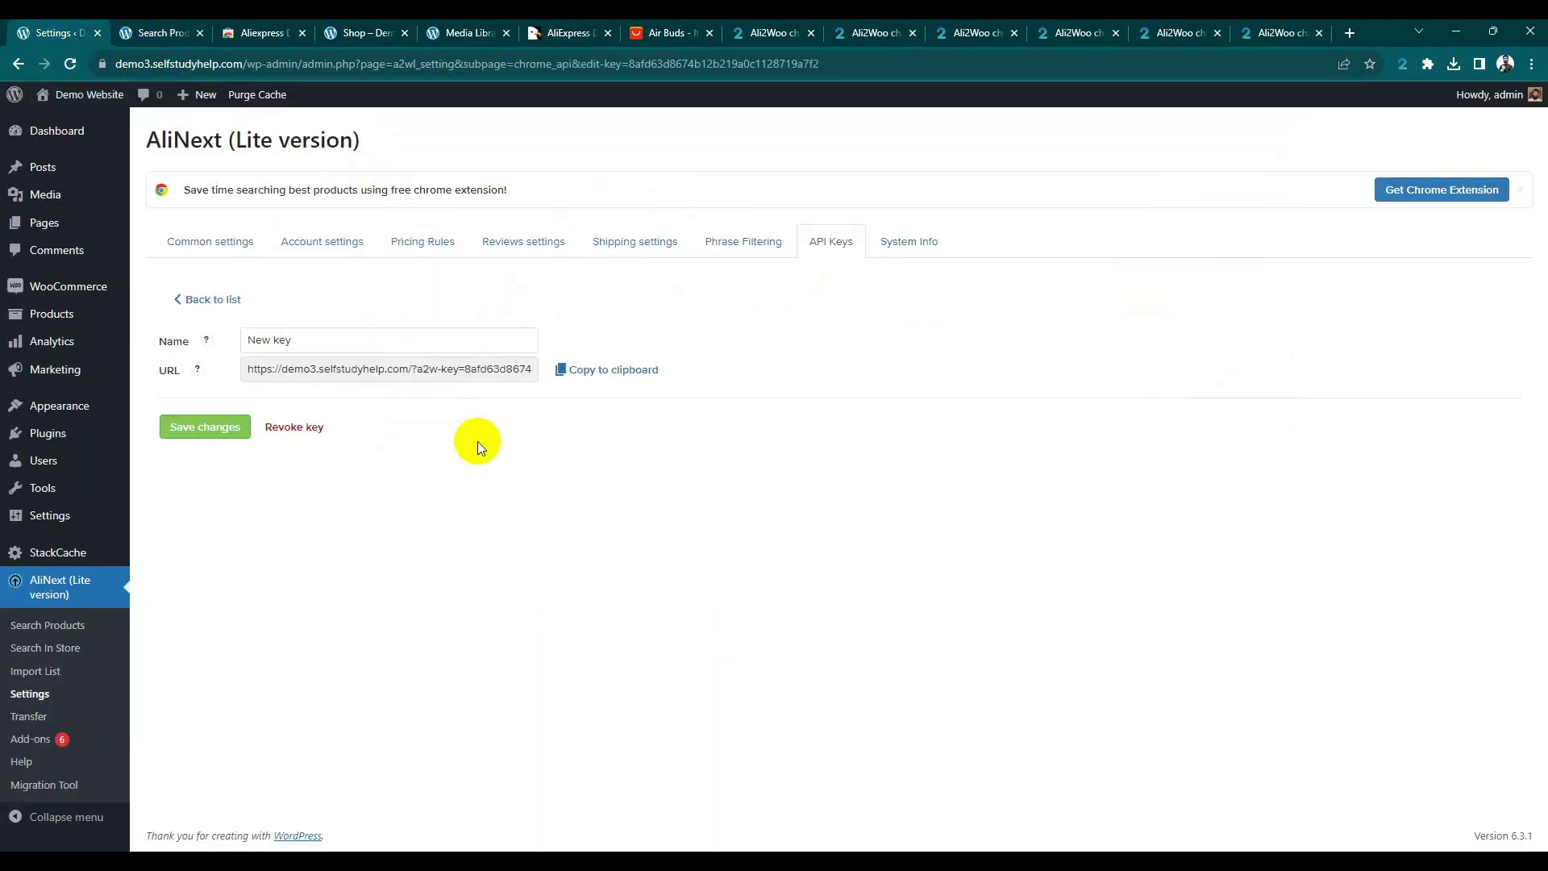
{"action": "left_click", "coordinate": [219, 428]}
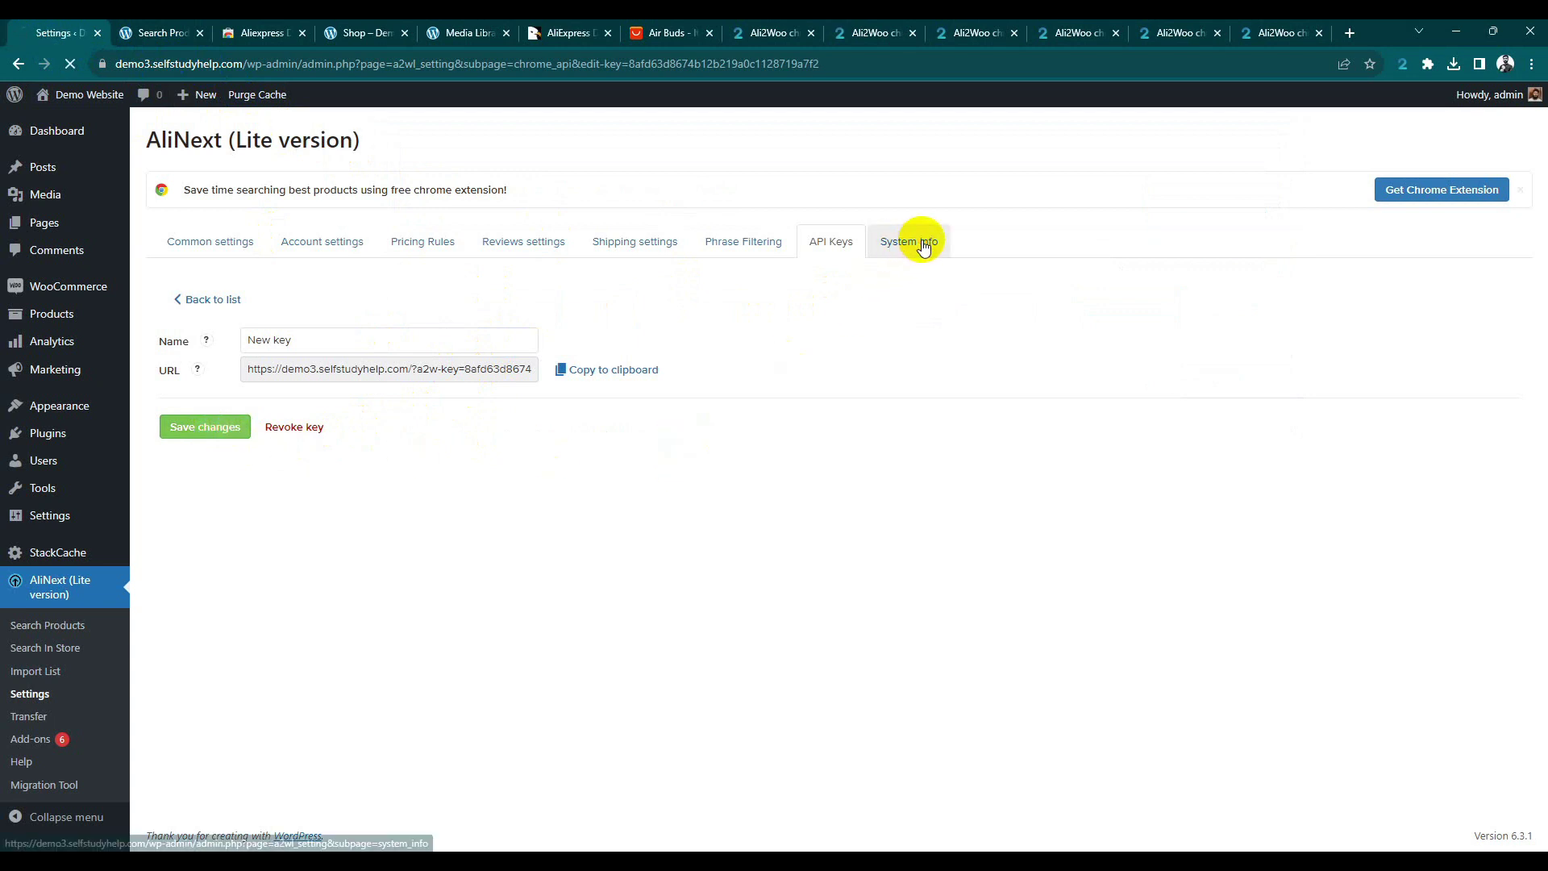
{"action": "left_click", "coordinate": [191, 302]}
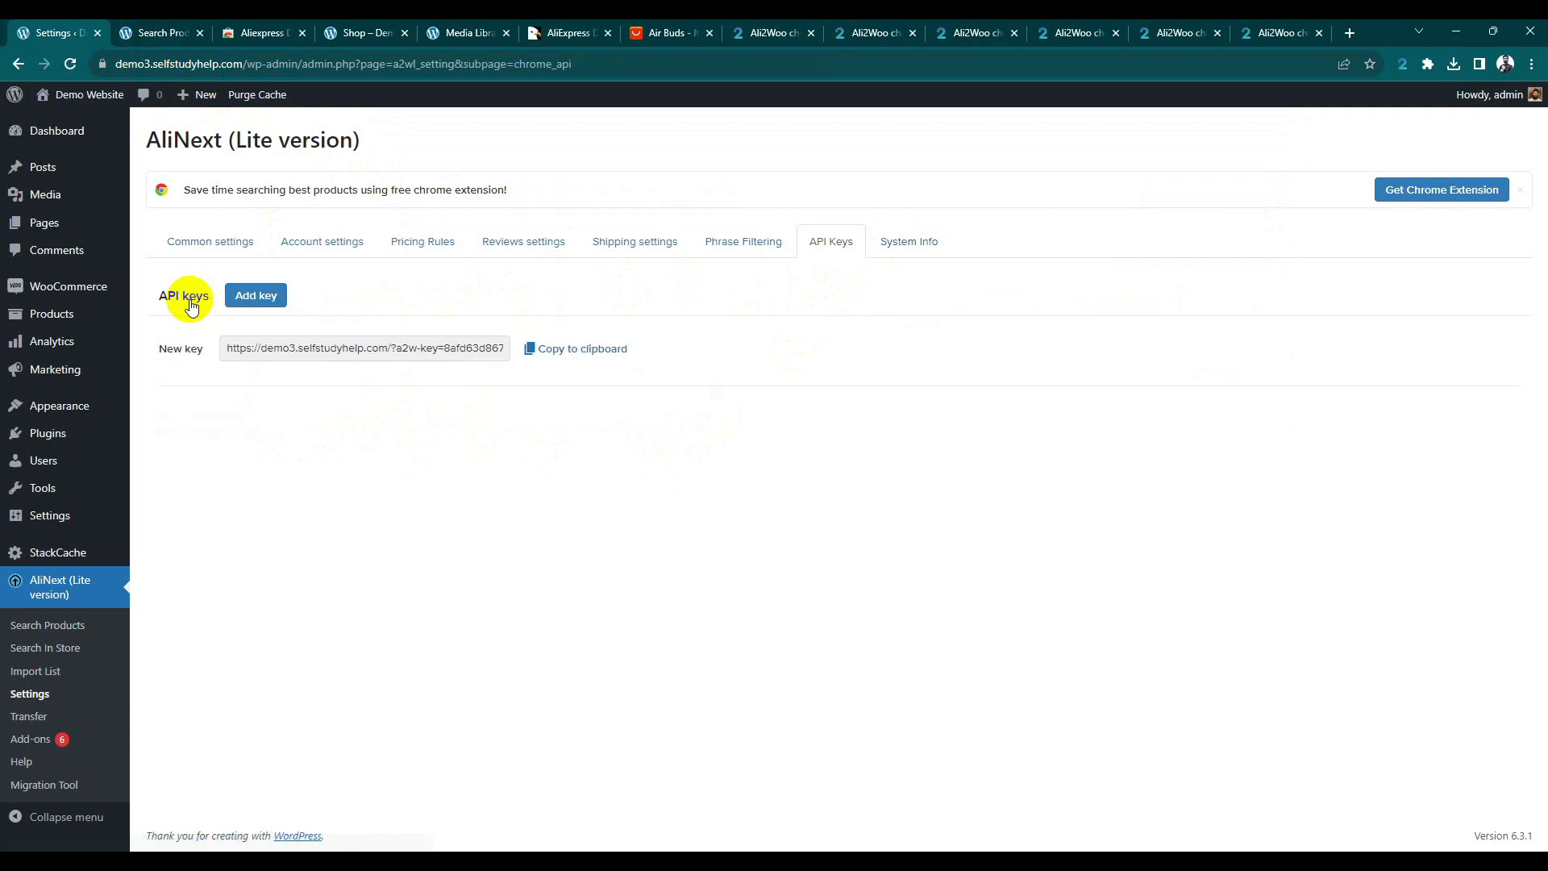
Step: Check the AliNext Lite account settings and the import list
{"action": "left_click", "coordinate": [307, 248]}
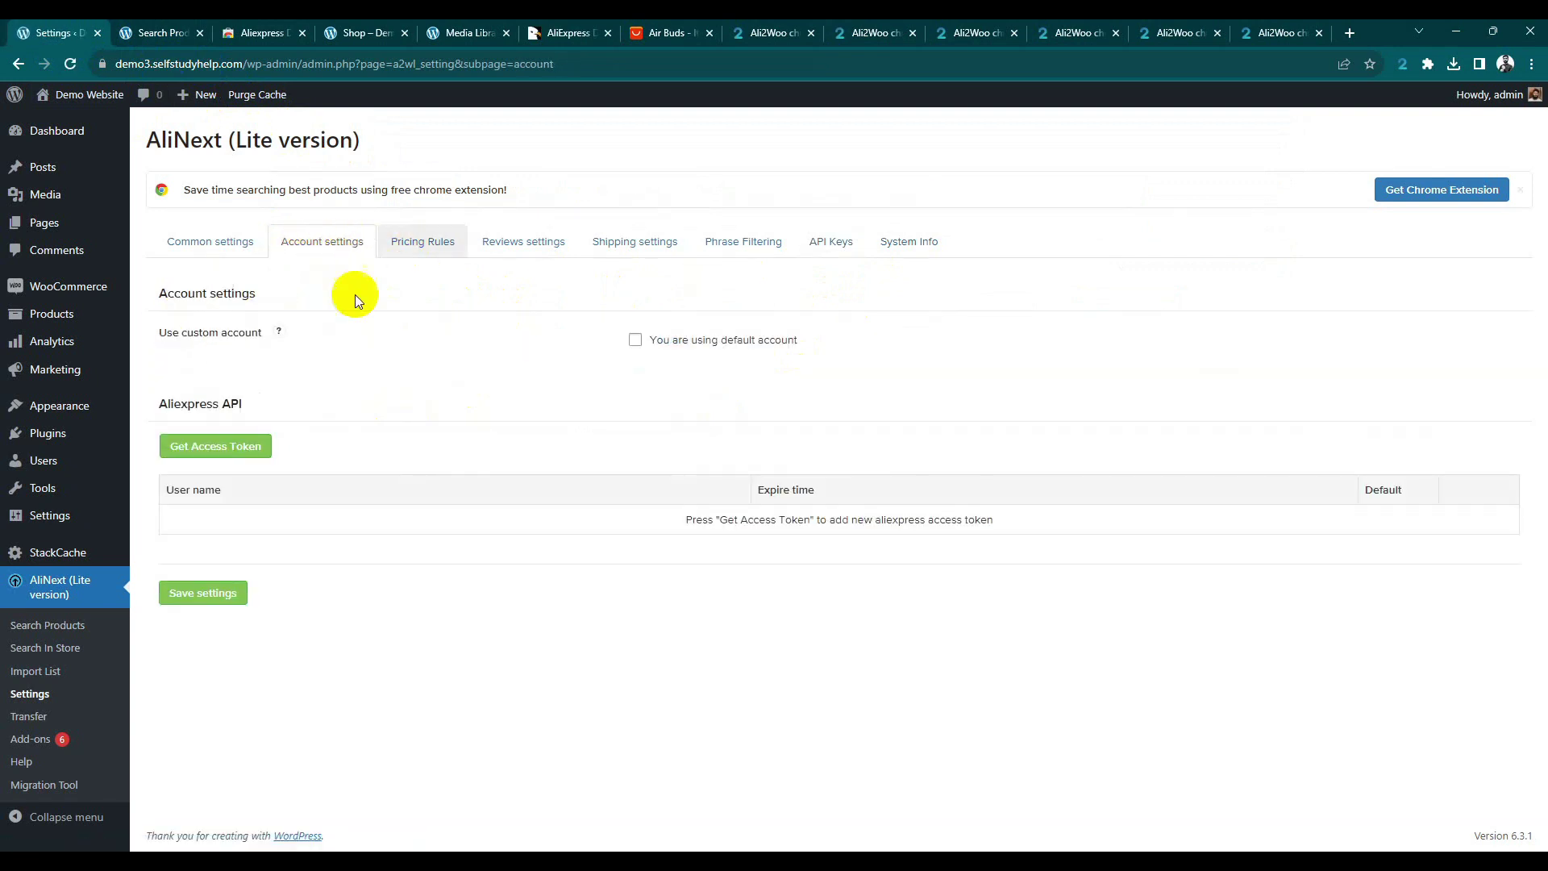
{"action": "left_click", "coordinate": [56, 669]}
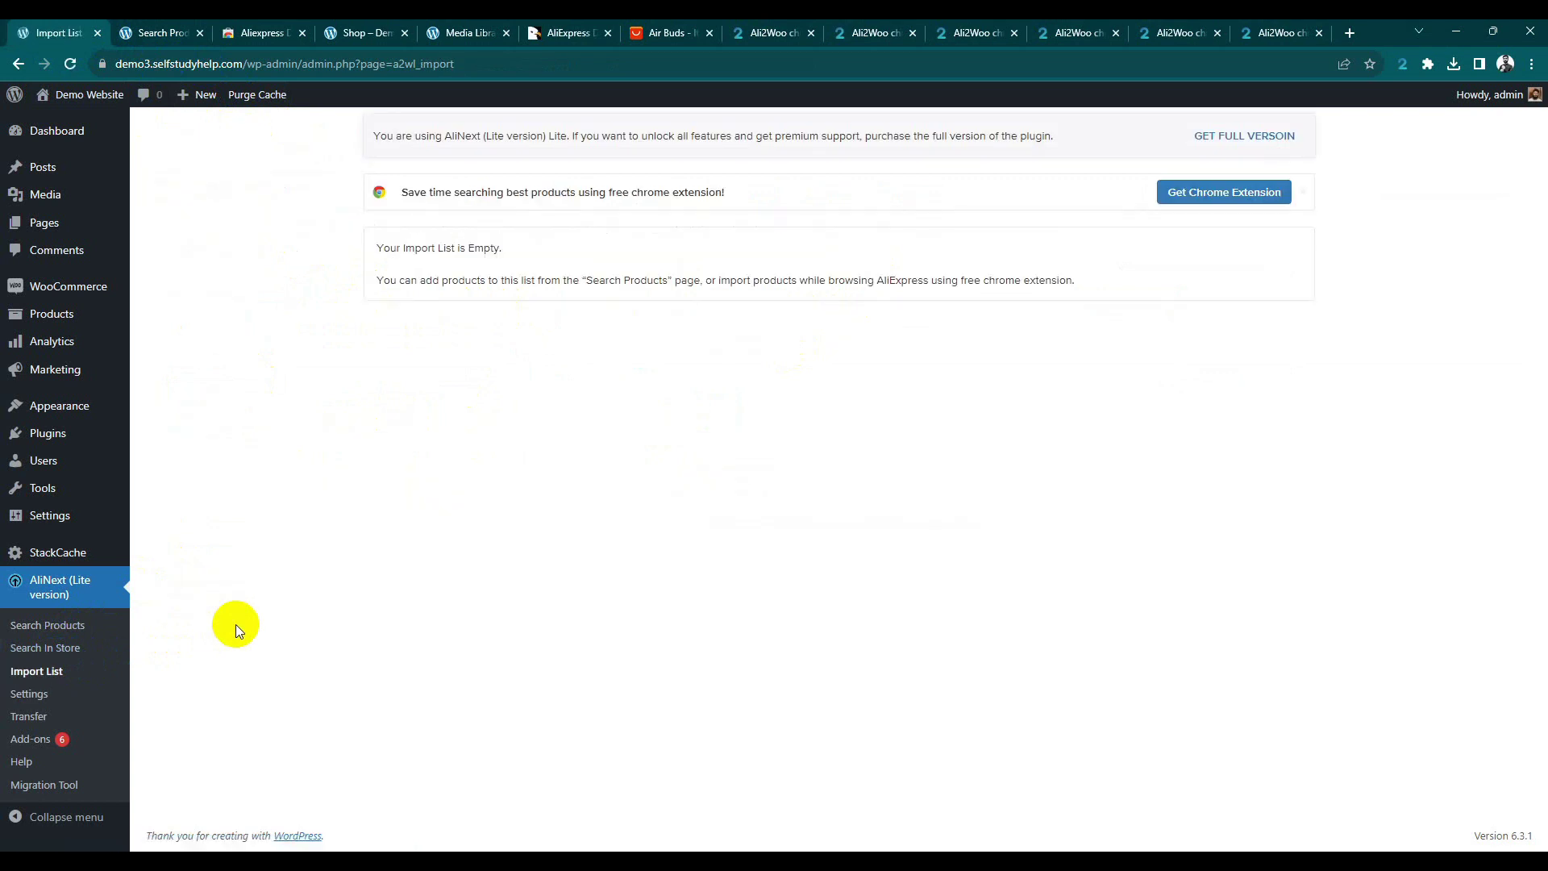
{"action": "left_click", "coordinate": [1304, 193]}
Step: Return to the extension's configuration page, re-save the store entry without changes, reload the page and look at the extension's own options
{"action": "left_click", "coordinate": [1325, 26]}
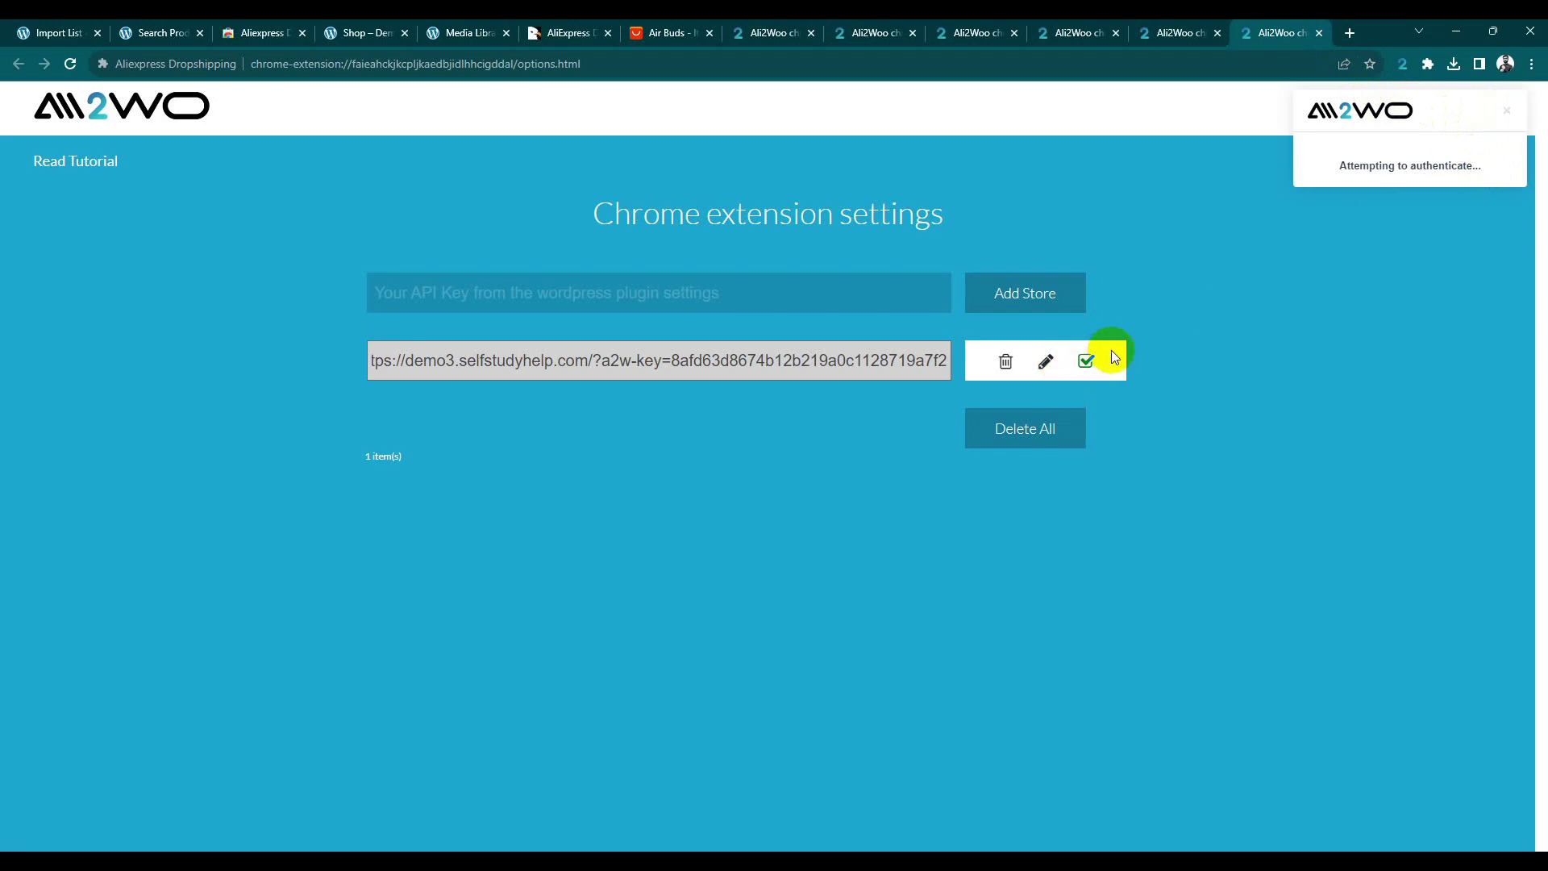
{"action": "left_click", "coordinate": [1045, 365]}
{"action": "left_click", "coordinate": [1046, 364]}
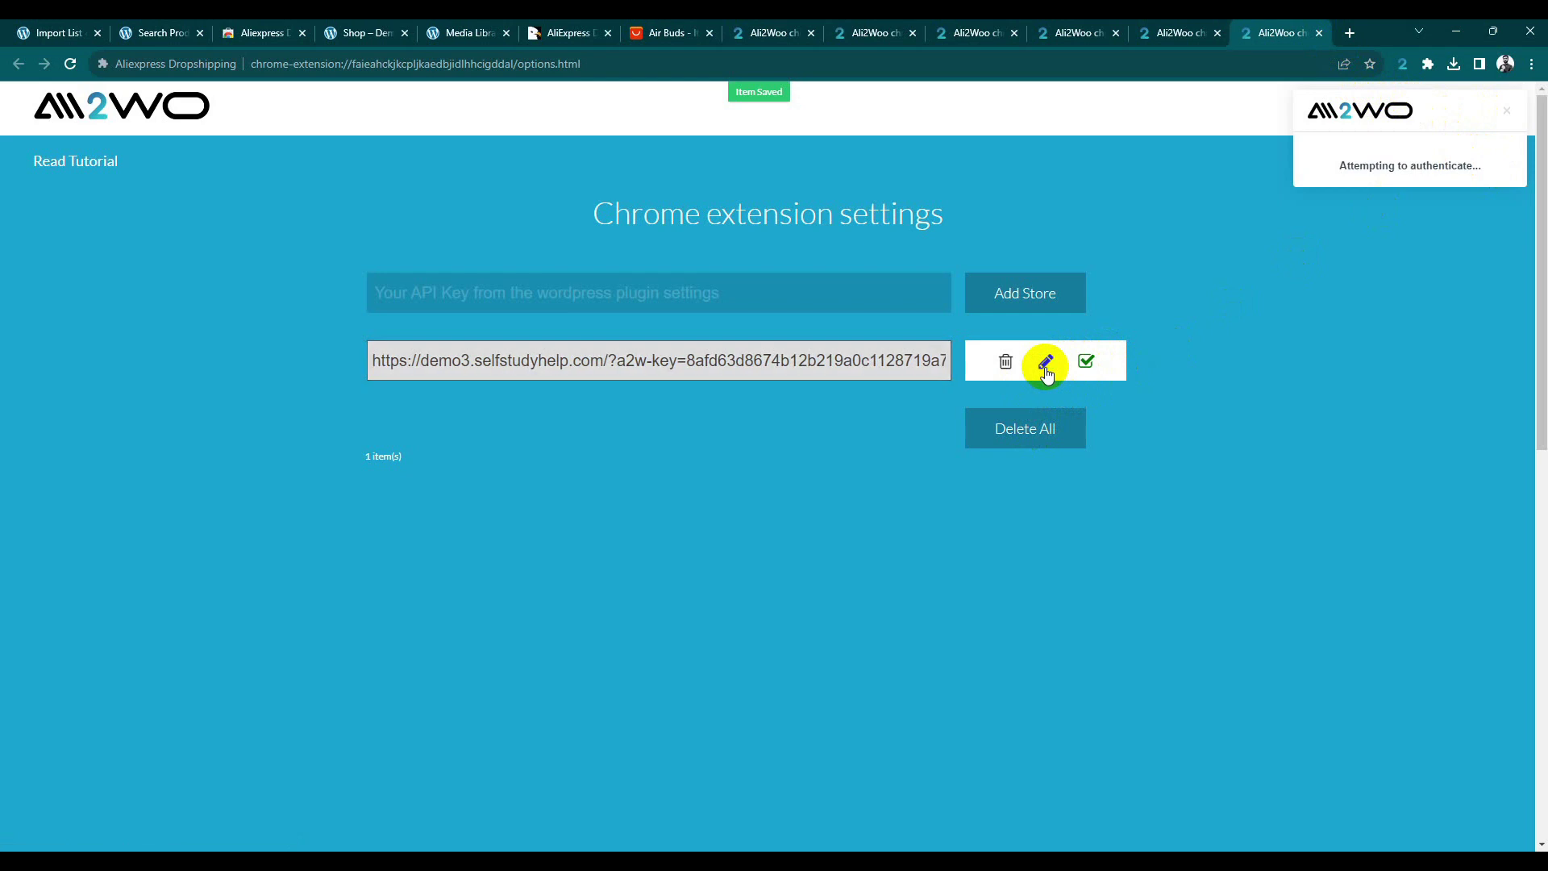
{"action": "left_click", "coordinate": [609, 68]}
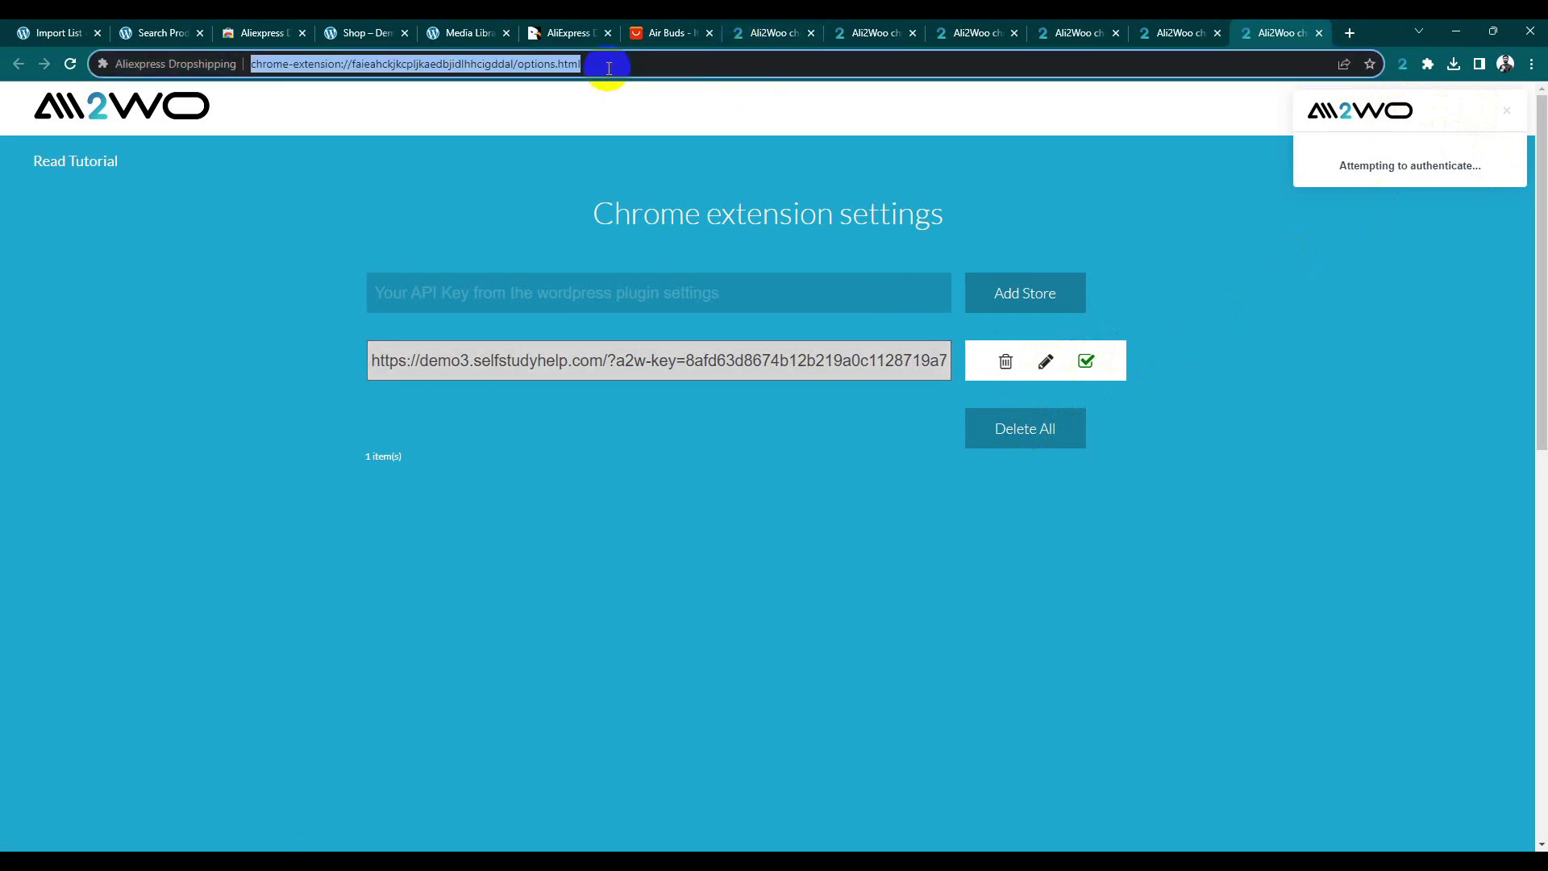
{"action": "key", "text": "Return"}
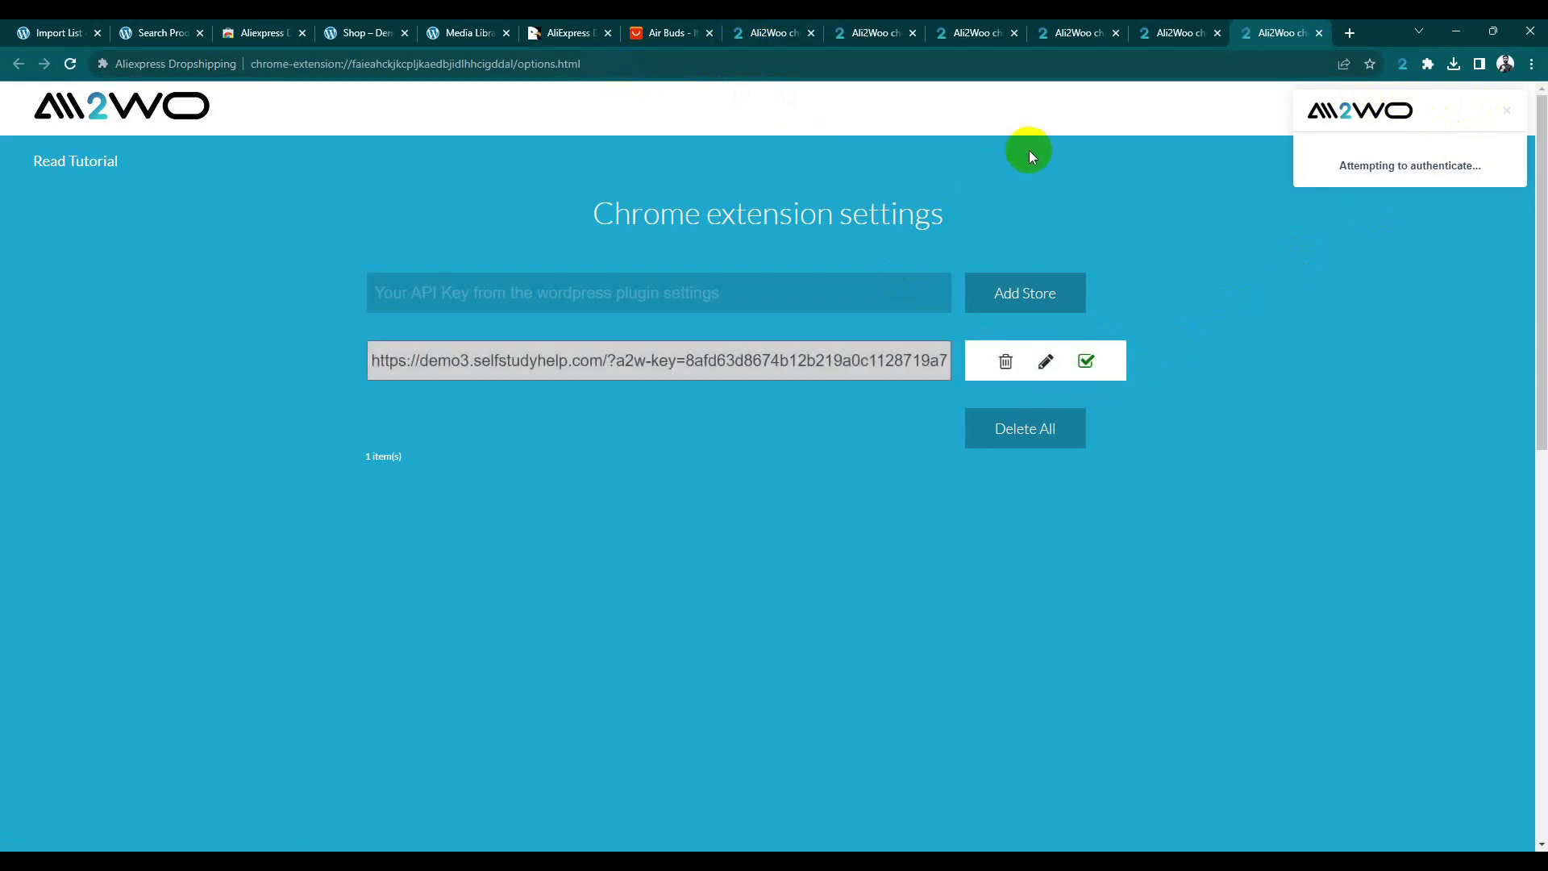
{"action": "right_click", "coordinate": [1403, 63]}
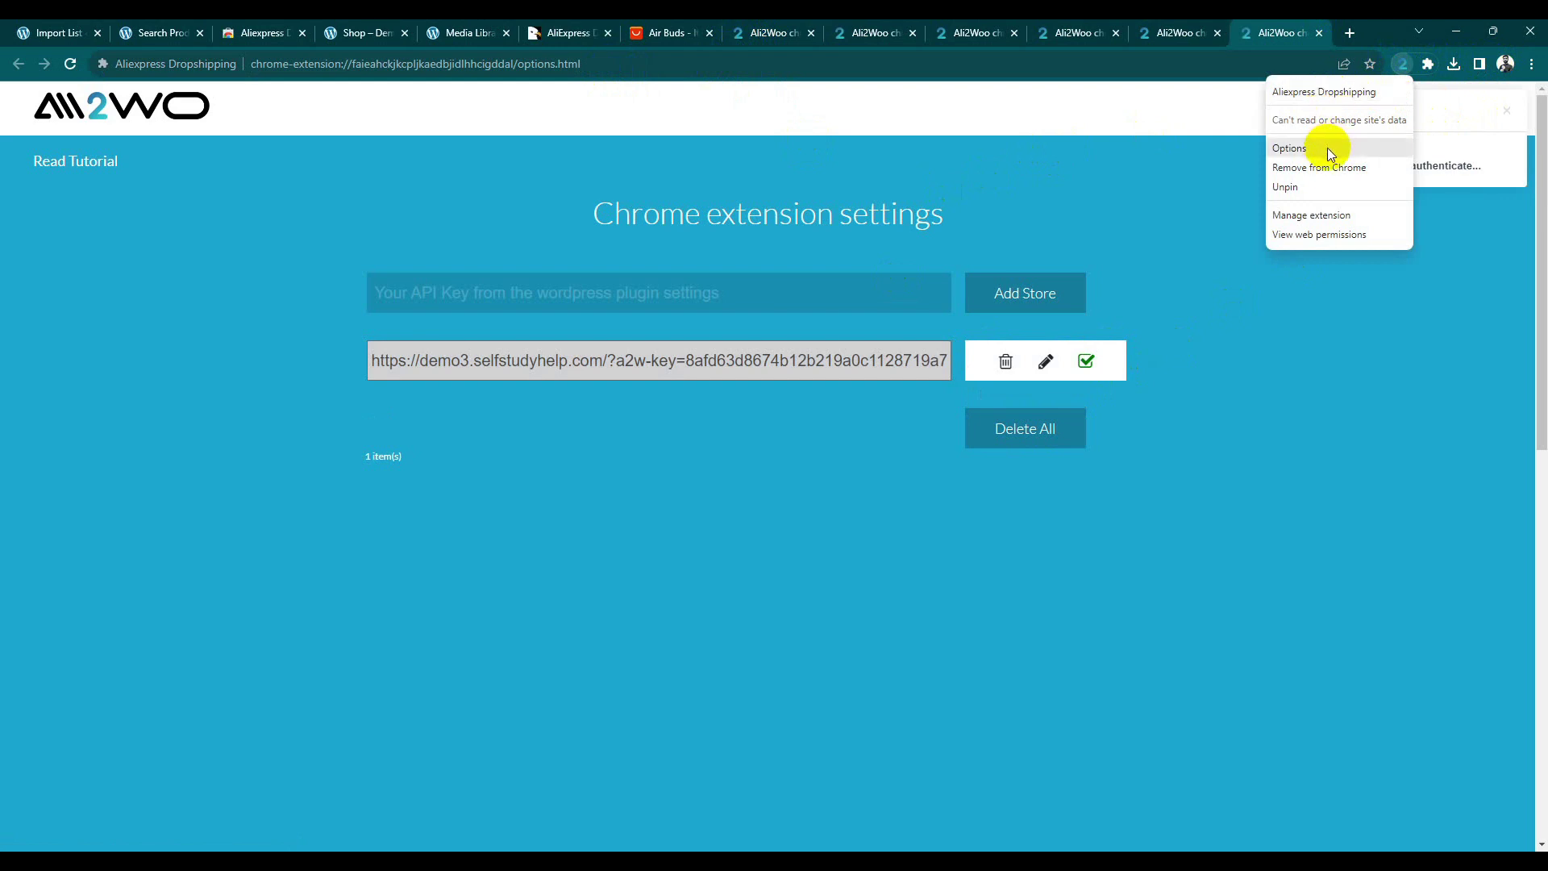
{"action": "left_click", "coordinate": [1228, 250]}
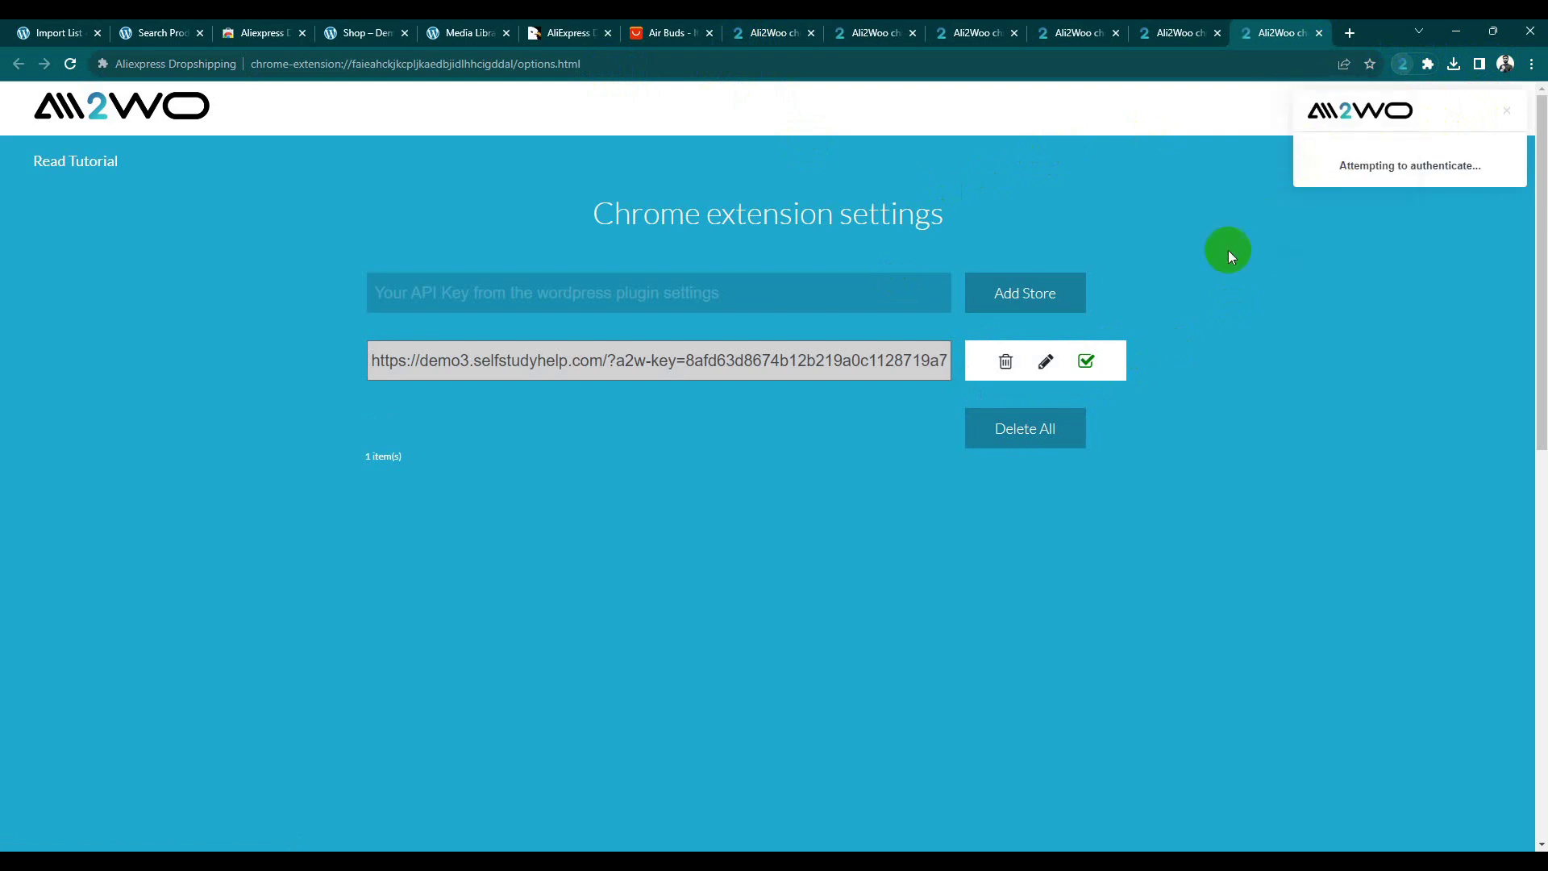
Step: Delete the store entry from the extension, add it again with the API key URL and activate it
{"action": "left_click", "coordinate": [1006, 362]}
{"action": "left_click", "coordinate": [850, 155]}
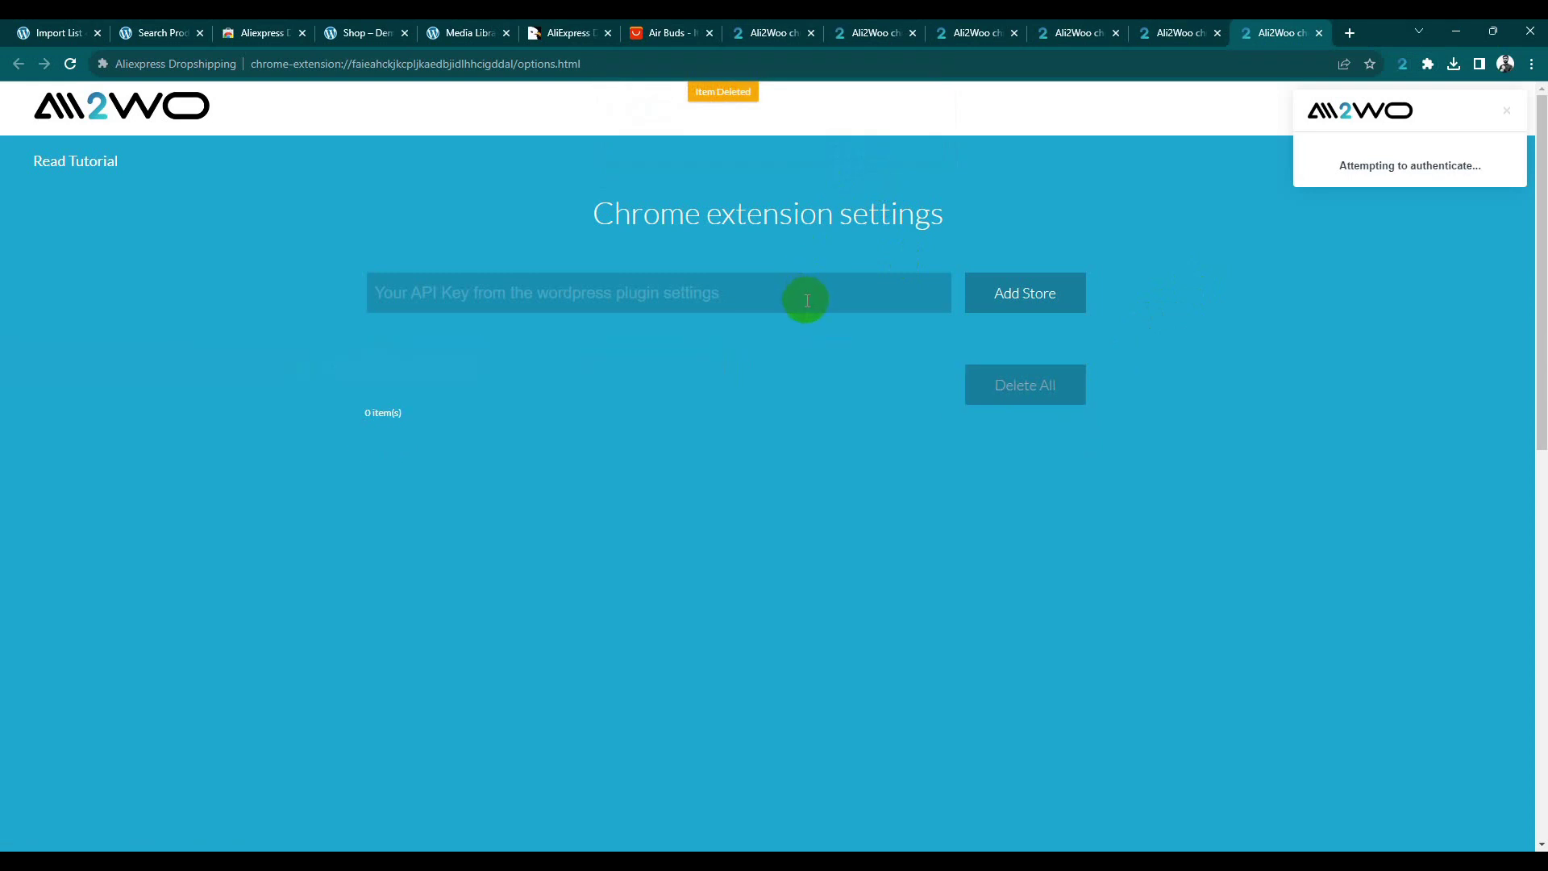
{"action": "left_click", "coordinate": [813, 300]}
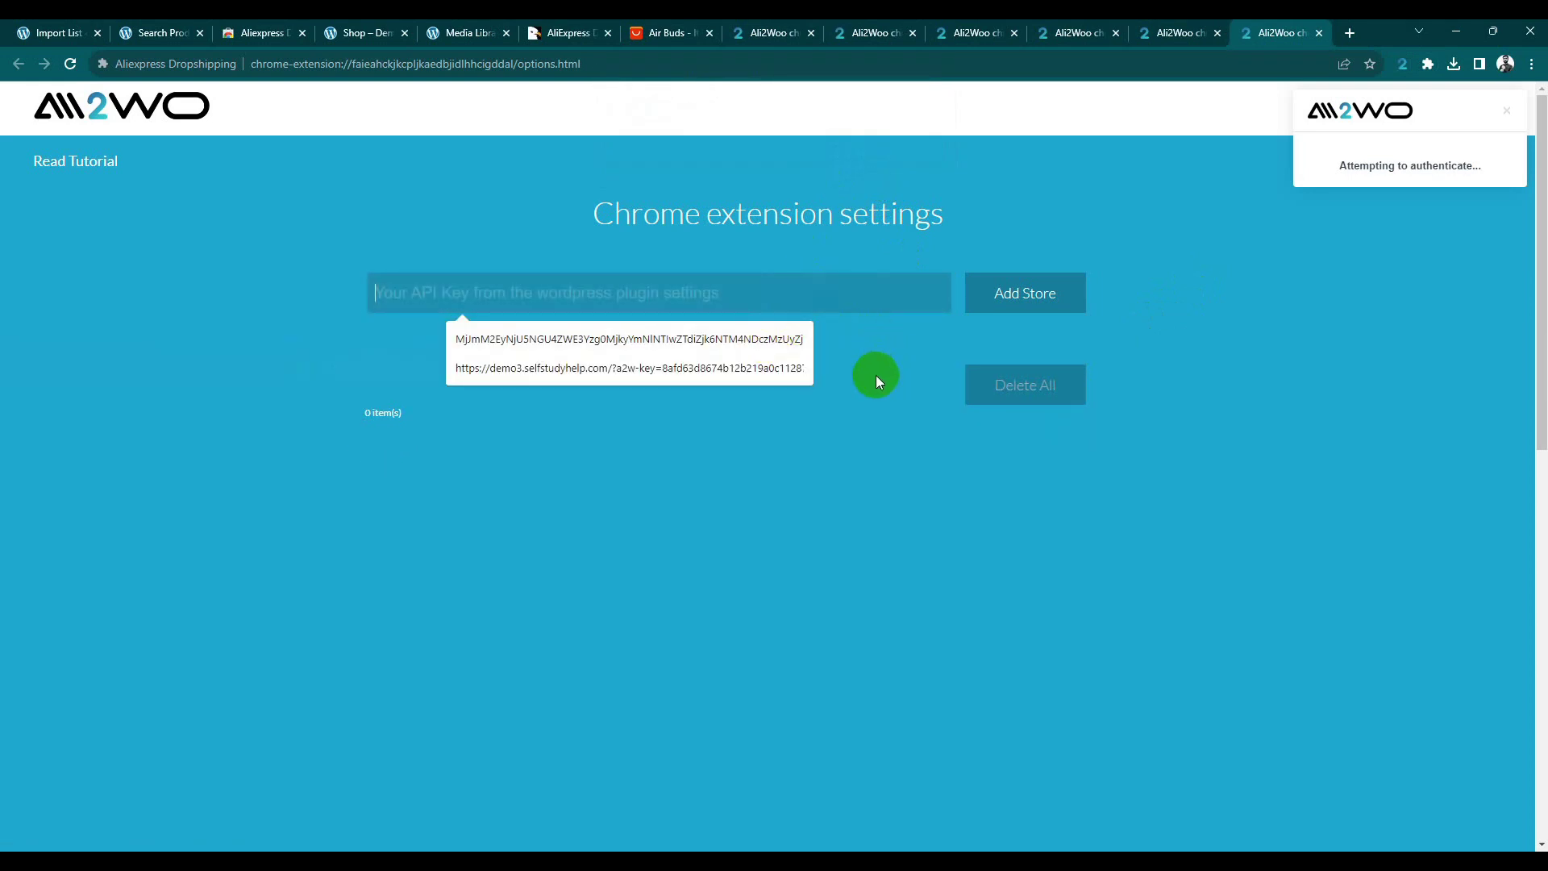
{"action": "key", "text": "ctrl+v"}
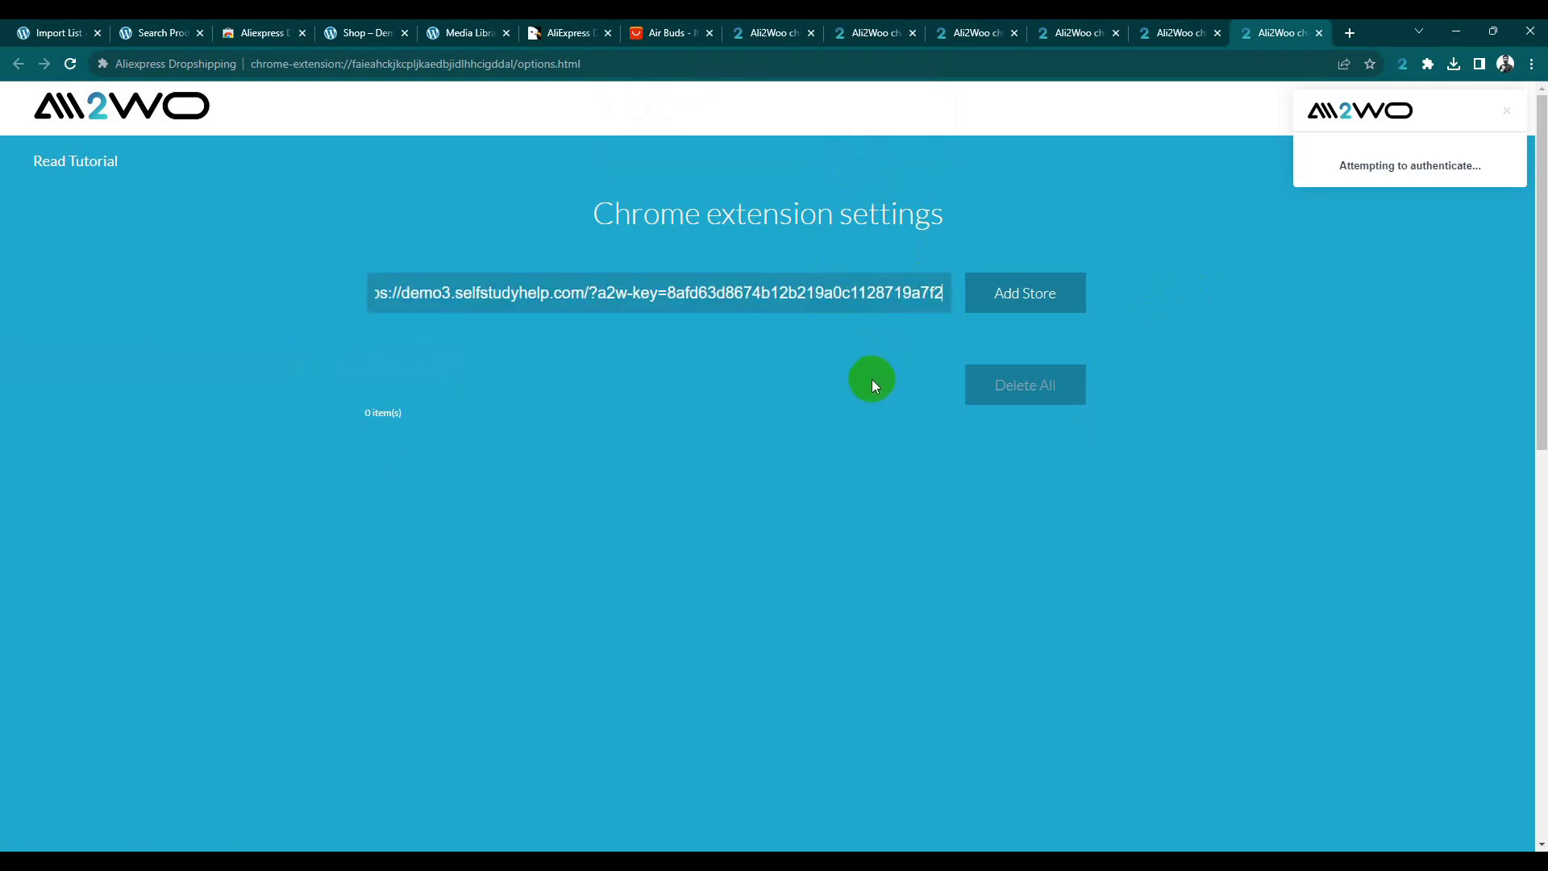
{"action": "left_click", "coordinate": [1027, 303]}
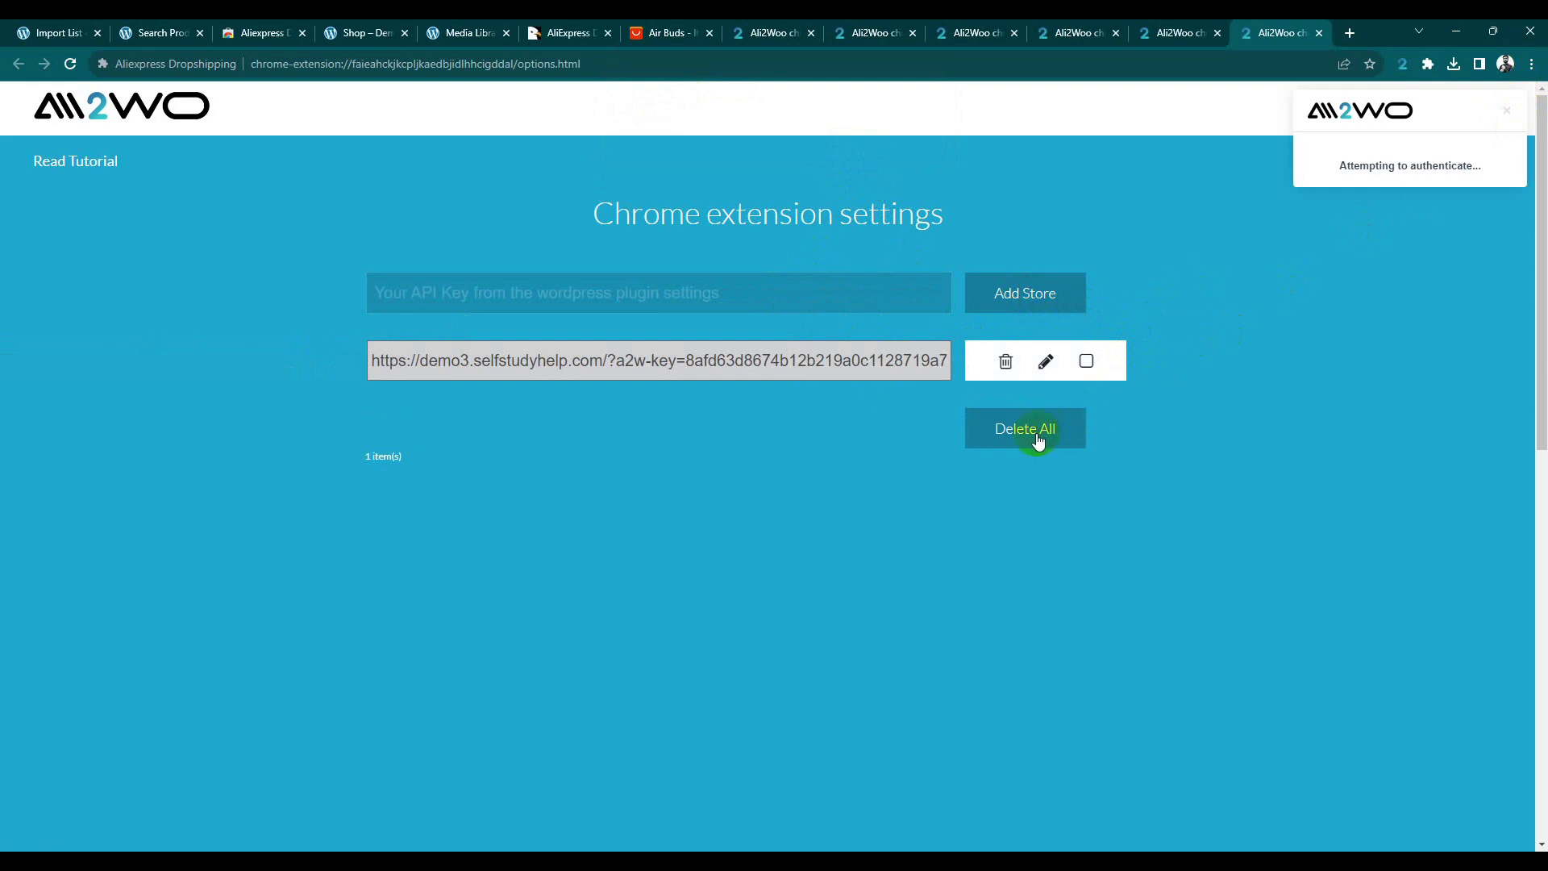
{"action": "left_click", "coordinate": [1046, 313]}
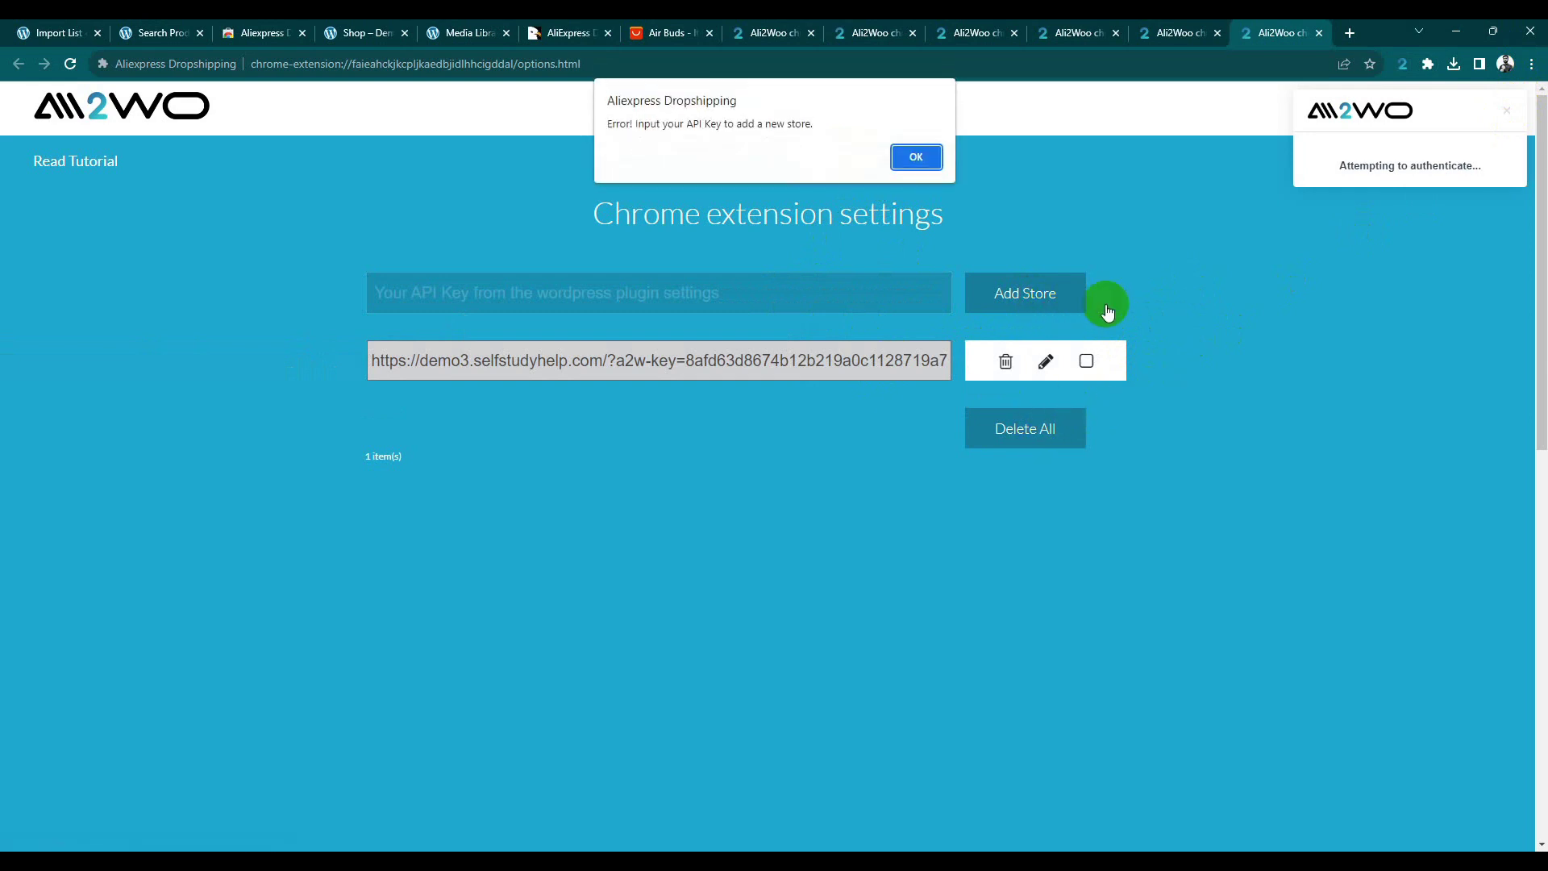
{"action": "left_click", "coordinate": [917, 158]}
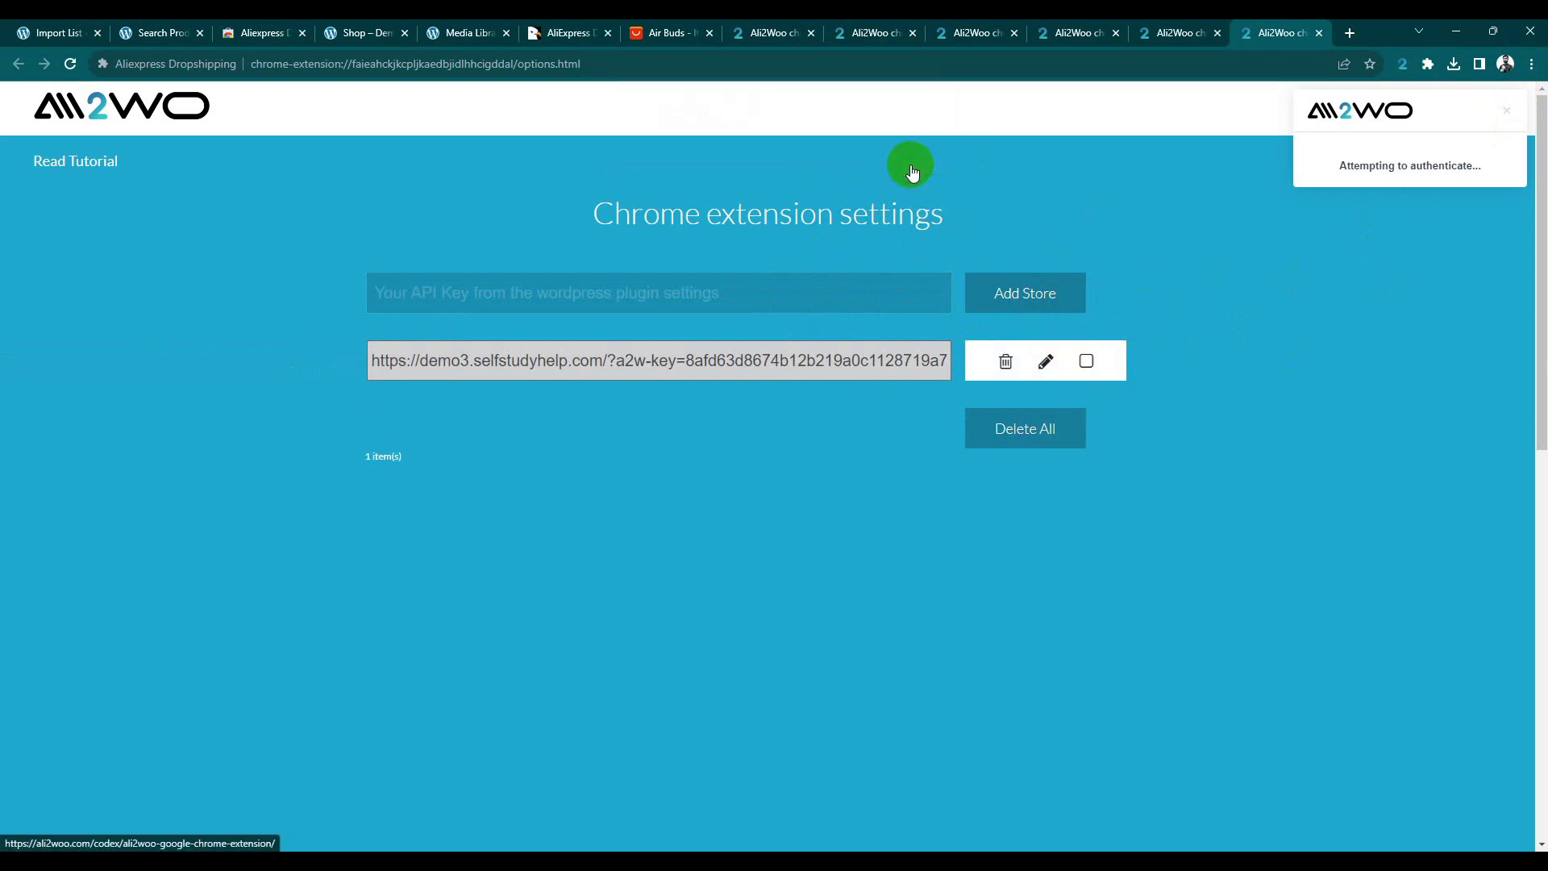
{"action": "left_click", "coordinate": [1091, 363]}
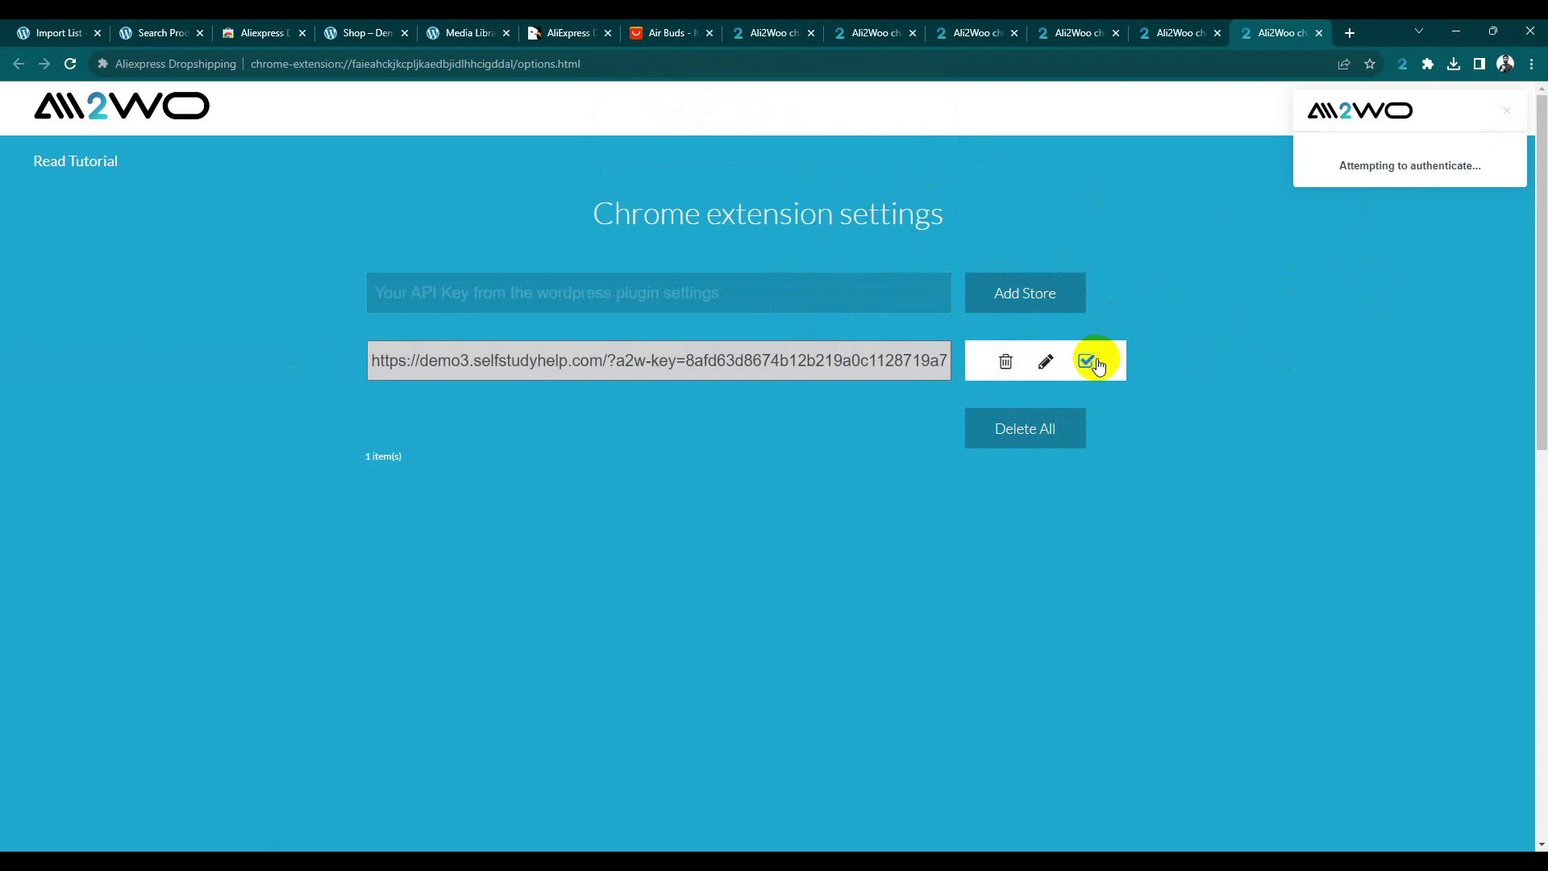
Step: Close the duplicate extension configuration pages and return to the AliExpress air buds results
{"action": "left_click", "coordinate": [1188, 31]}
{"action": "left_click", "coordinate": [855, 32]}
{"action": "left_click", "coordinate": [807, 41]}
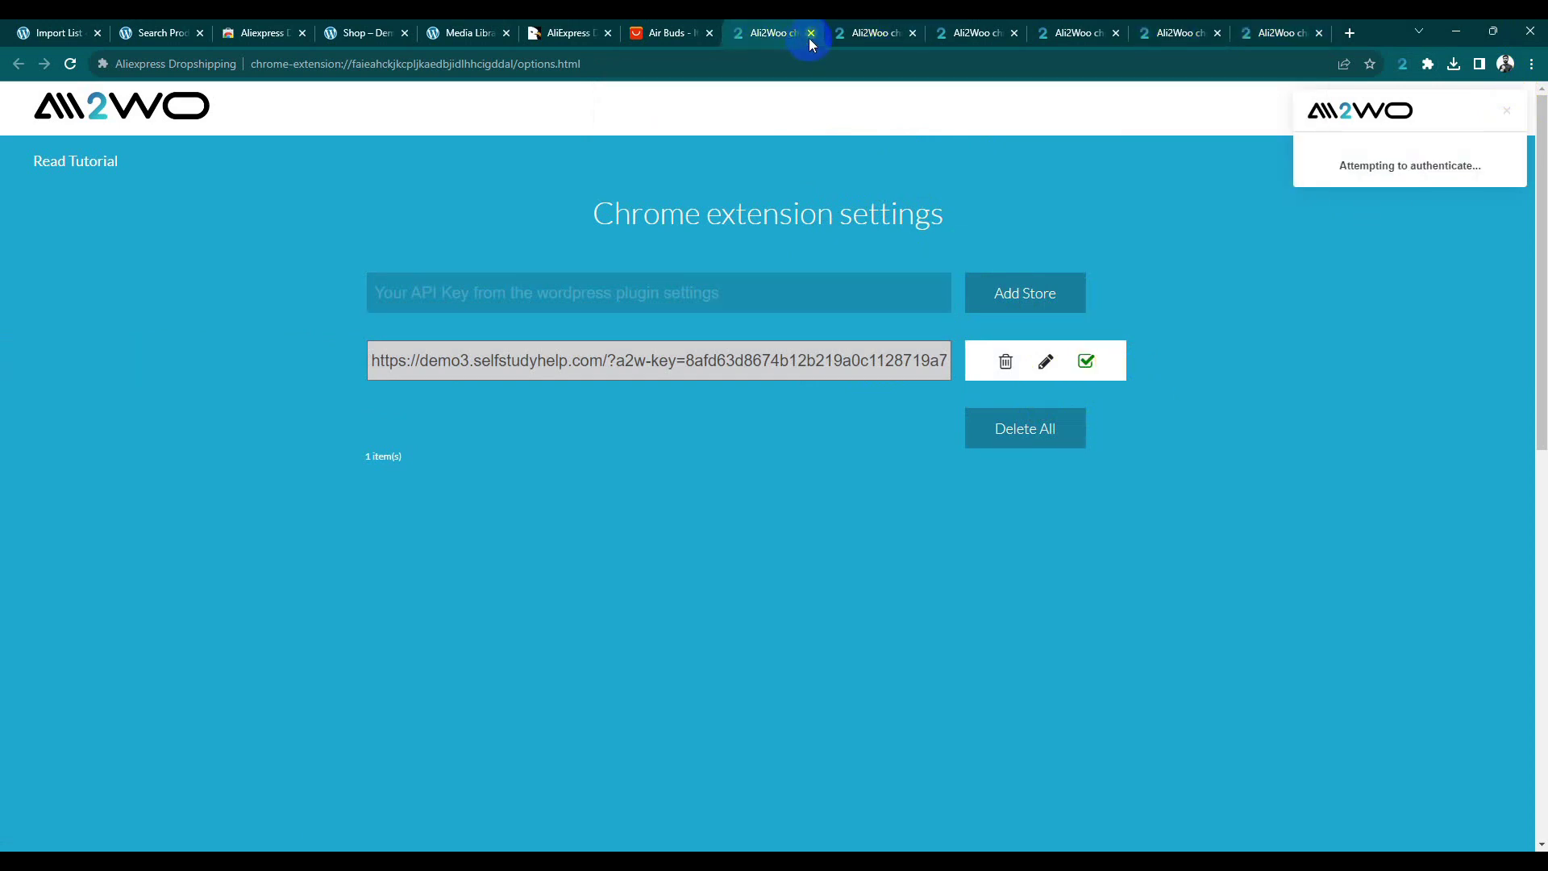
{"action": "left_click", "coordinate": [811, 33]}
{"action": "left_click", "coordinate": [811, 33]}
{"action": "left_click", "coordinate": [811, 33]}
{"action": "left_click", "coordinate": [811, 33]}
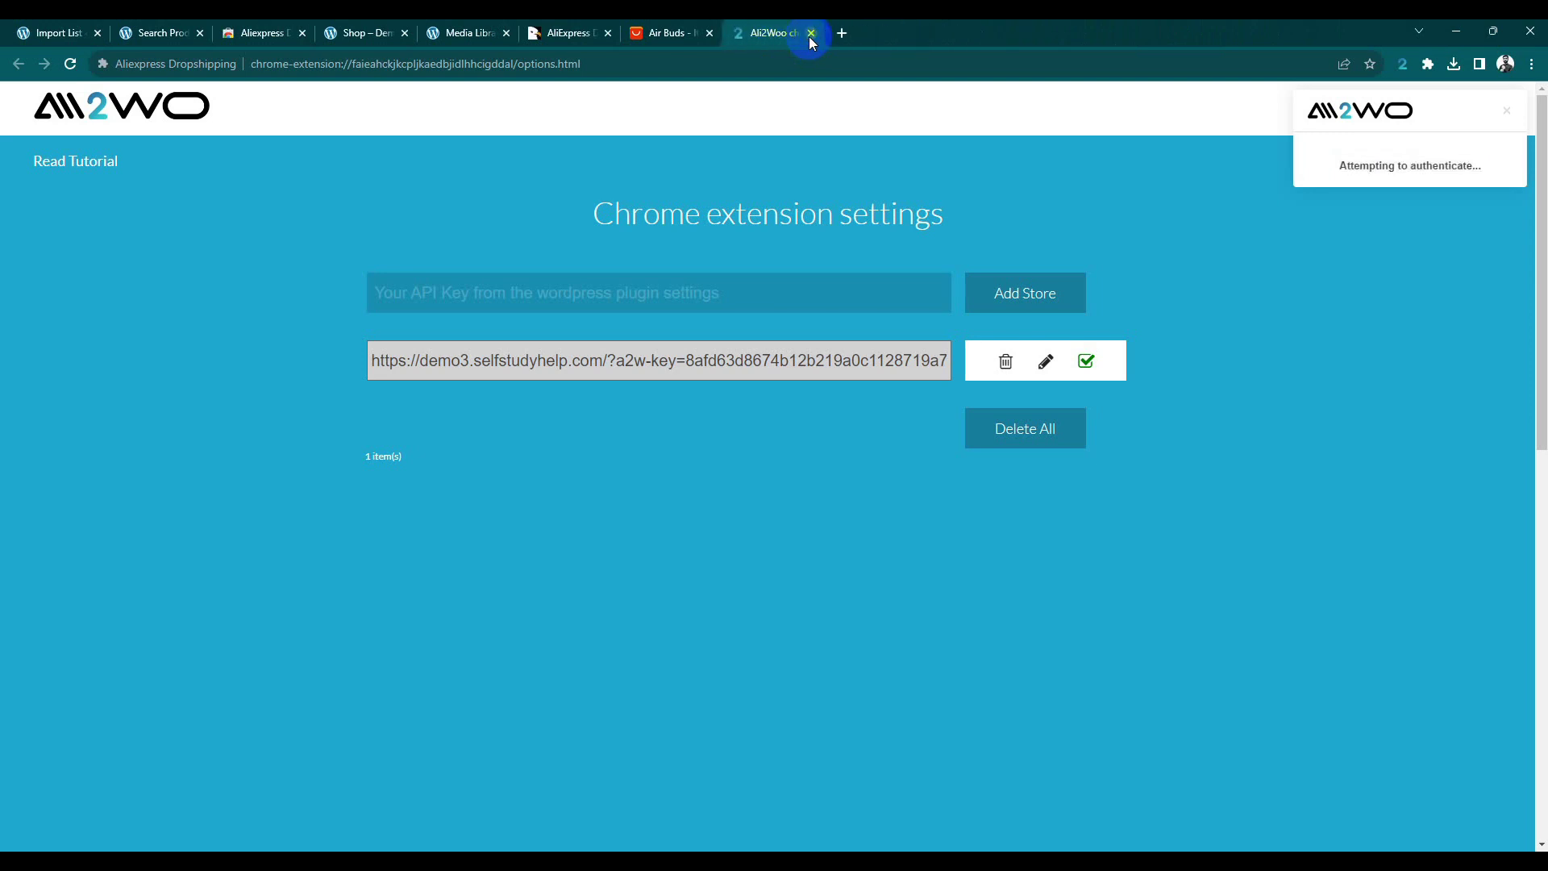
{"action": "left_click", "coordinate": [1508, 116]}
{"action": "left_click", "coordinate": [1146, 27]}
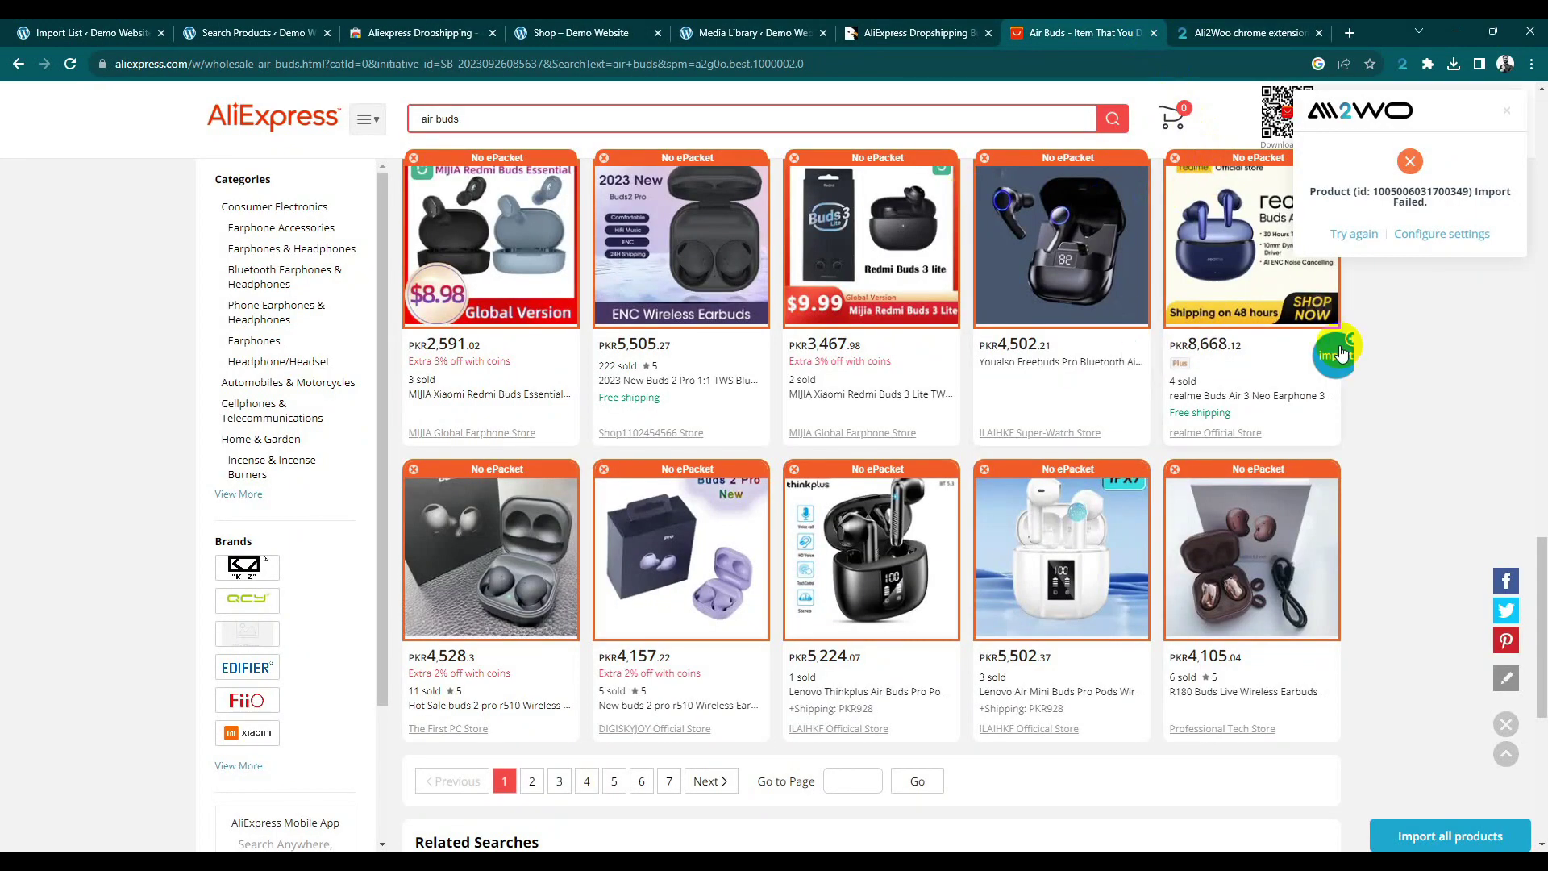
Step: Dismiss the import notice and reload the AliExpress air buds results page
{"action": "scroll", "coordinate": [1417, 165], "scroll_direction": "up", "scroll_amount": 4}
{"action": "left_click", "coordinate": [1506, 111]}
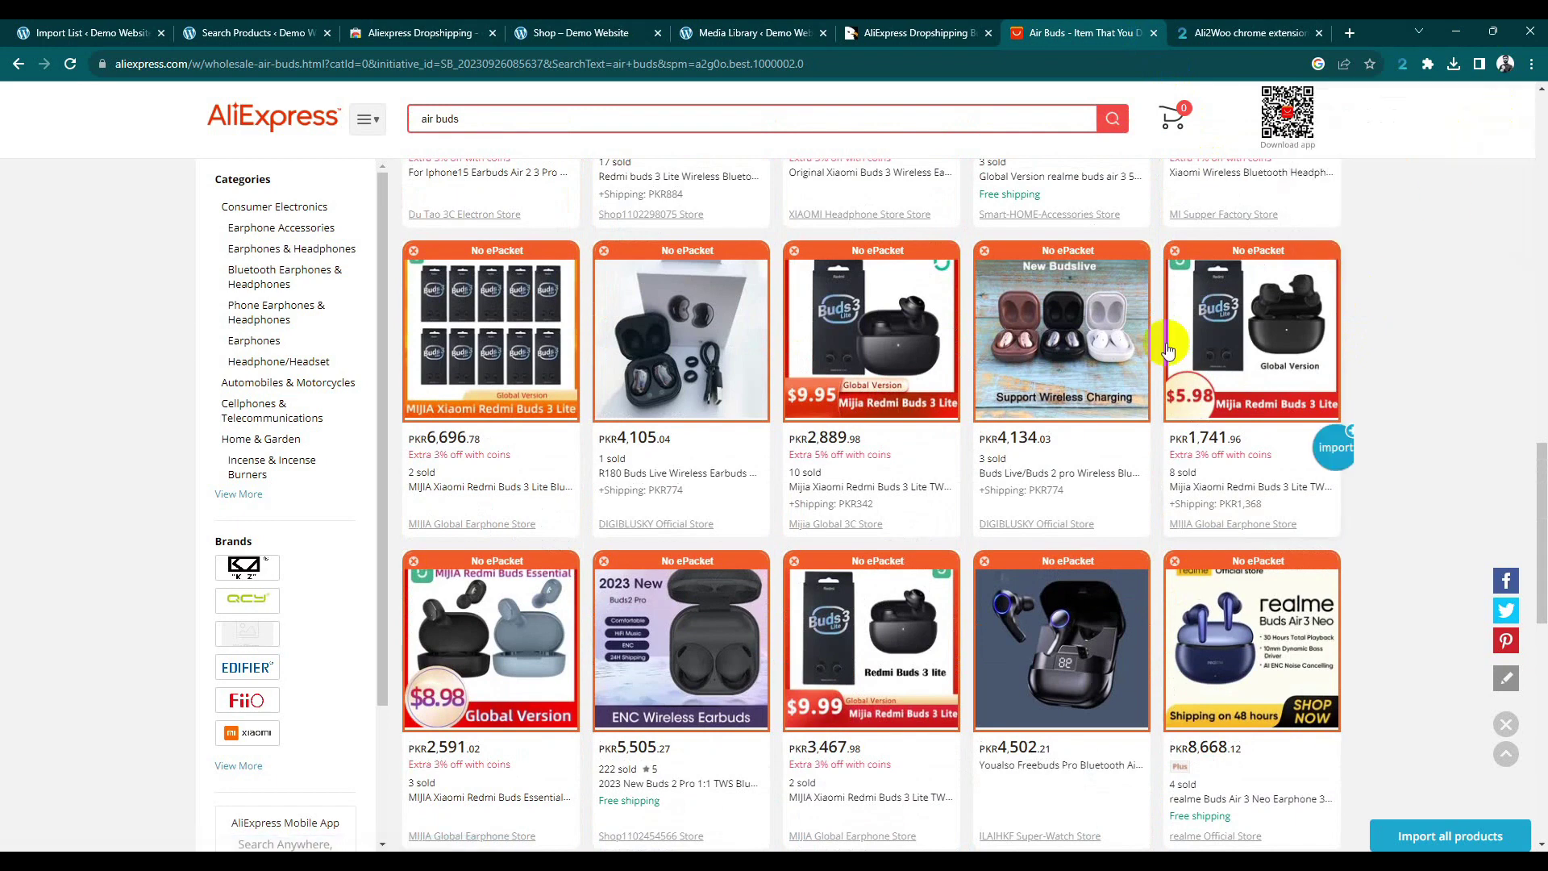
{"action": "scroll", "coordinate": [928, 363], "scroll_direction": "up", "scroll_amount": 10}
{"action": "scroll", "coordinate": [922, 318], "scroll_direction": "up", "scroll_amount": 1}
{"action": "left_click", "coordinate": [800, 64]}
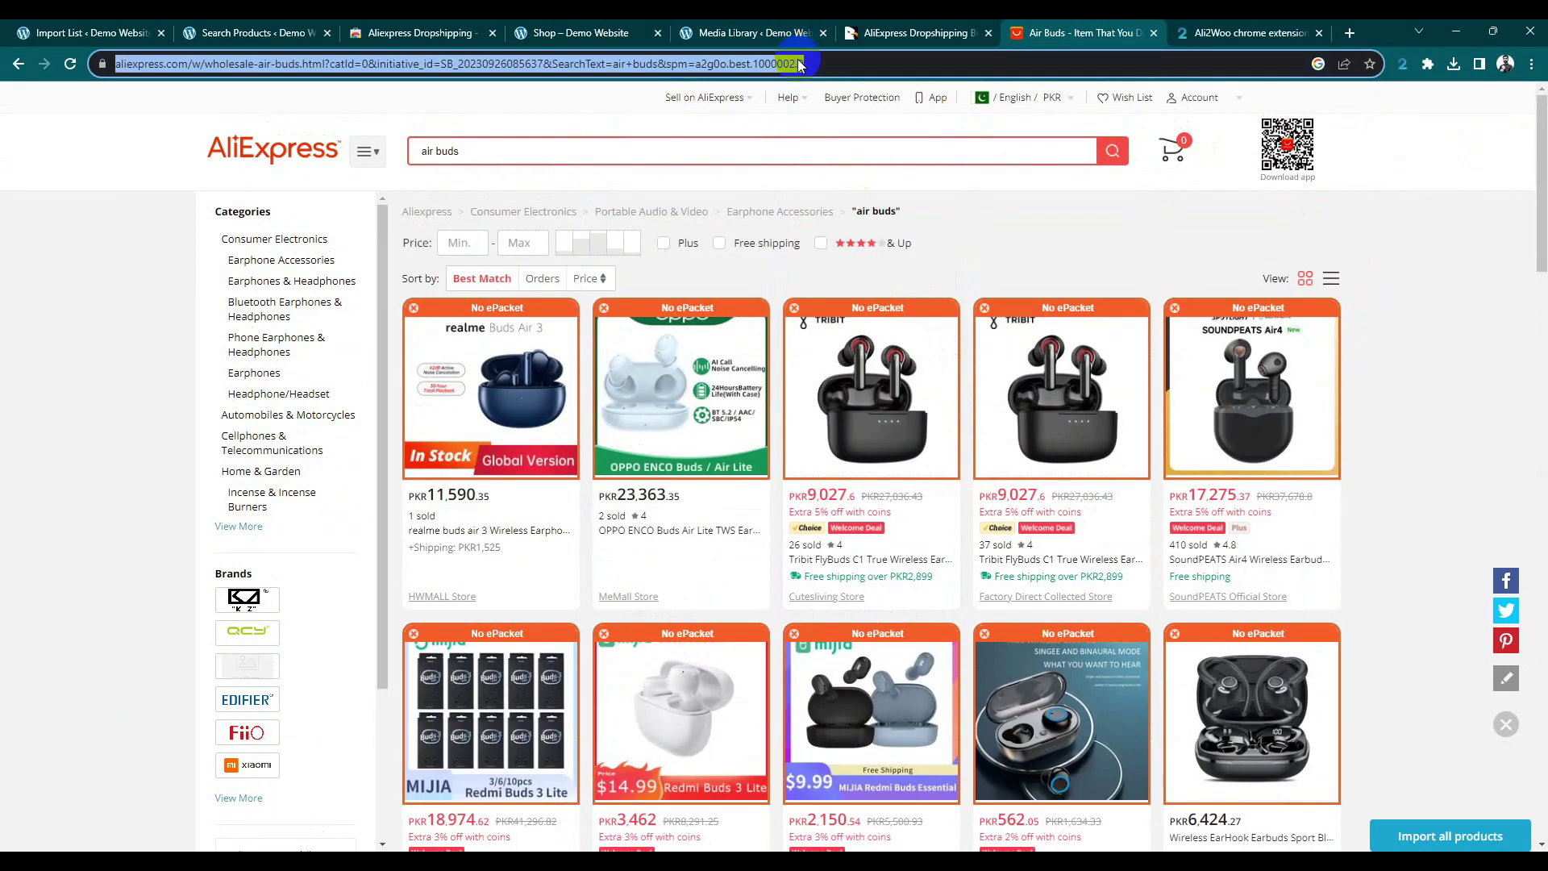
{"action": "key", "text": "Return"}
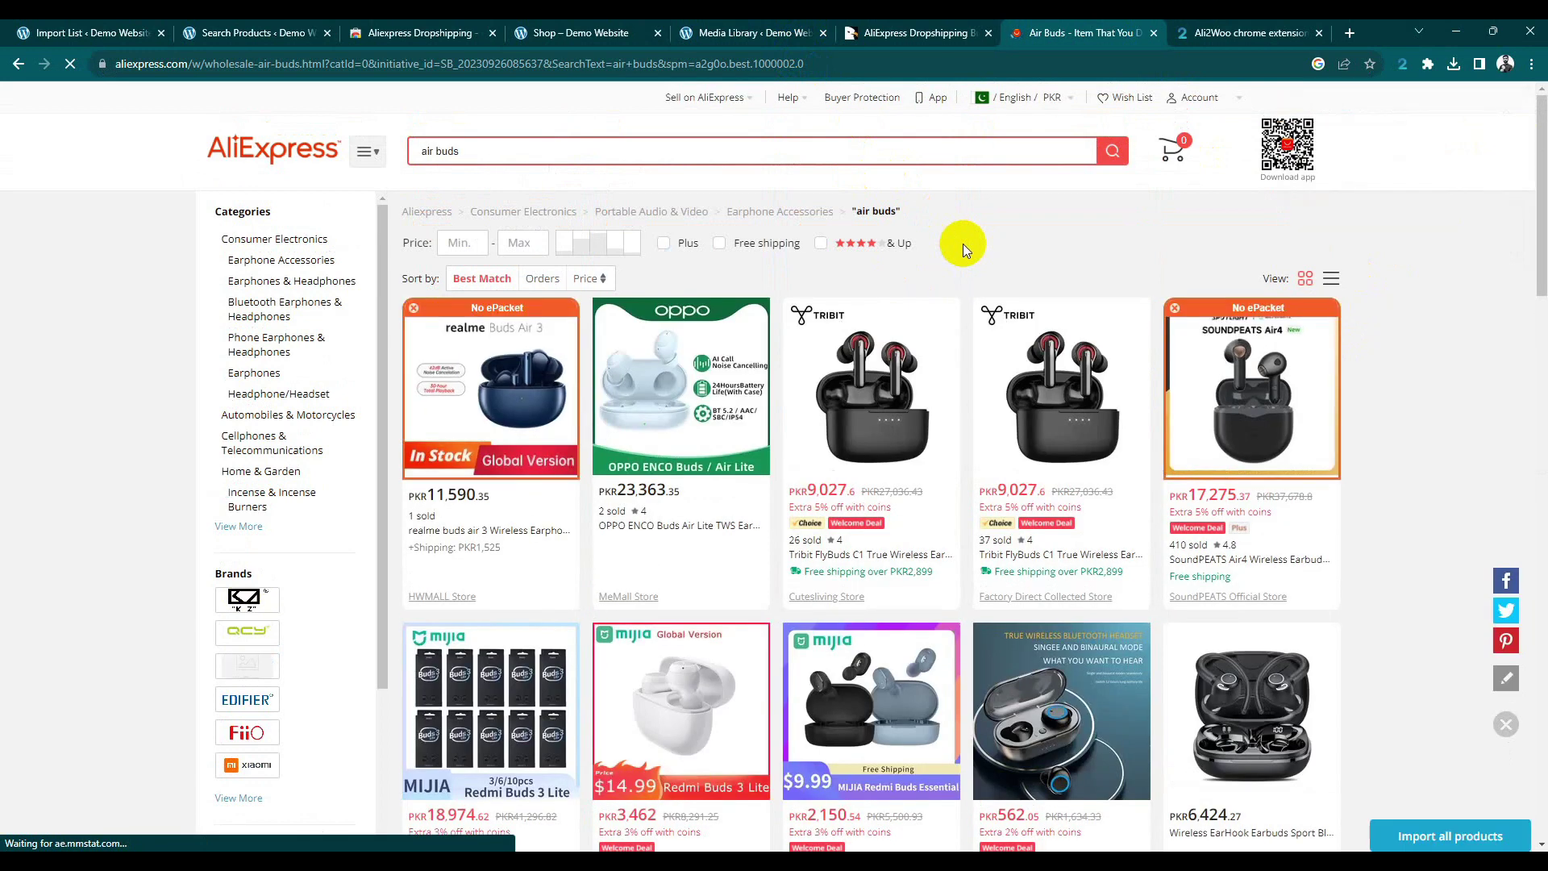
Step: Turn off Show Shipping Info in the Ali2Woo extension's options and update the settings
{"action": "left_click", "coordinate": [1401, 64]}
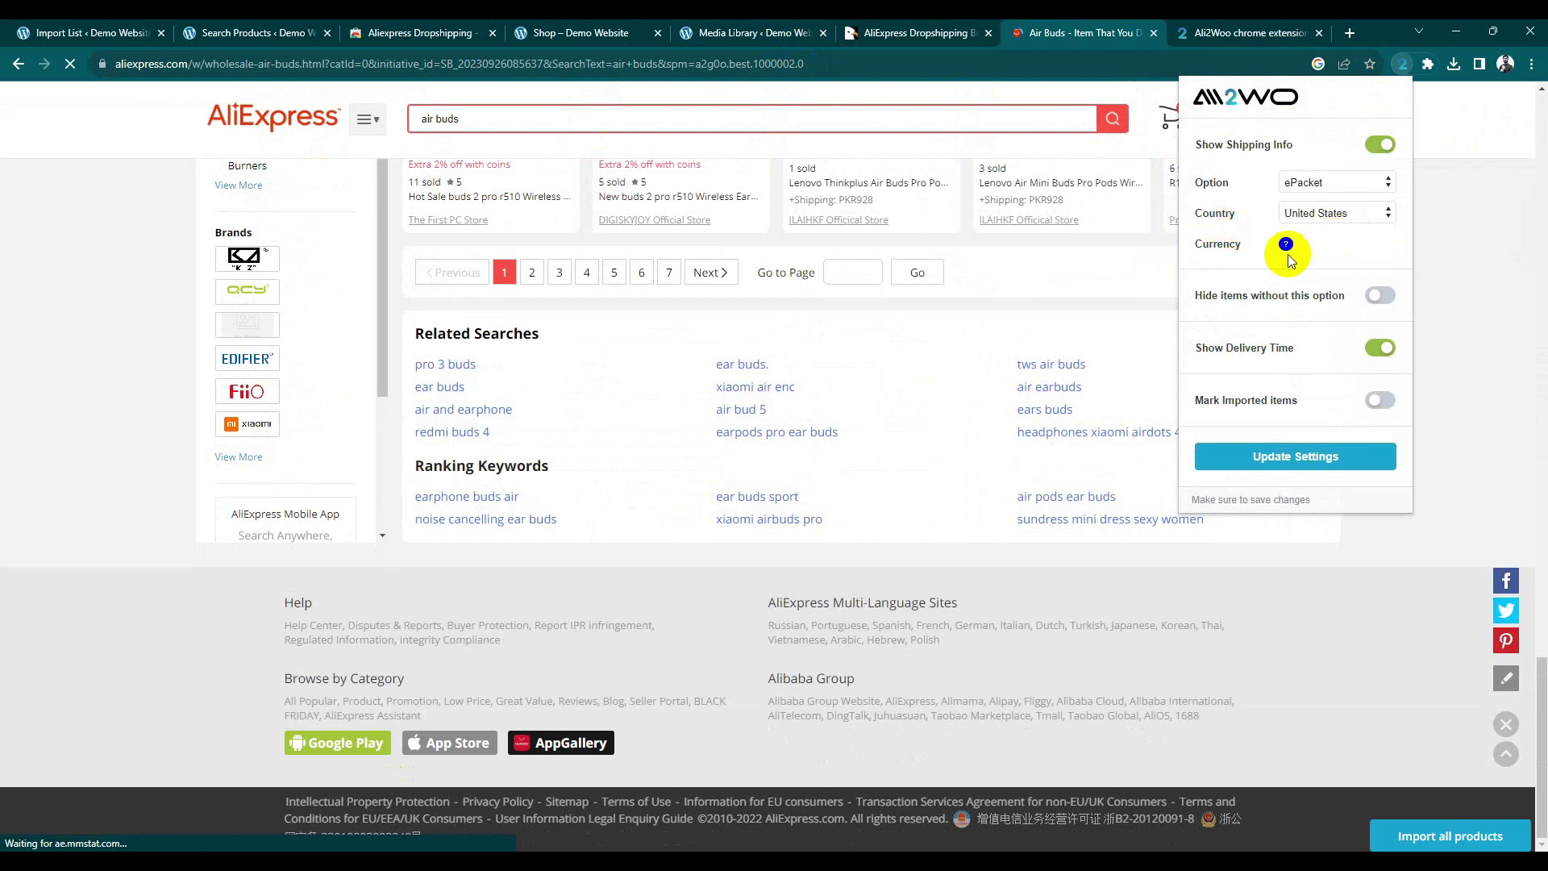
{"action": "mouse_move", "coordinate": [1290, 253]}
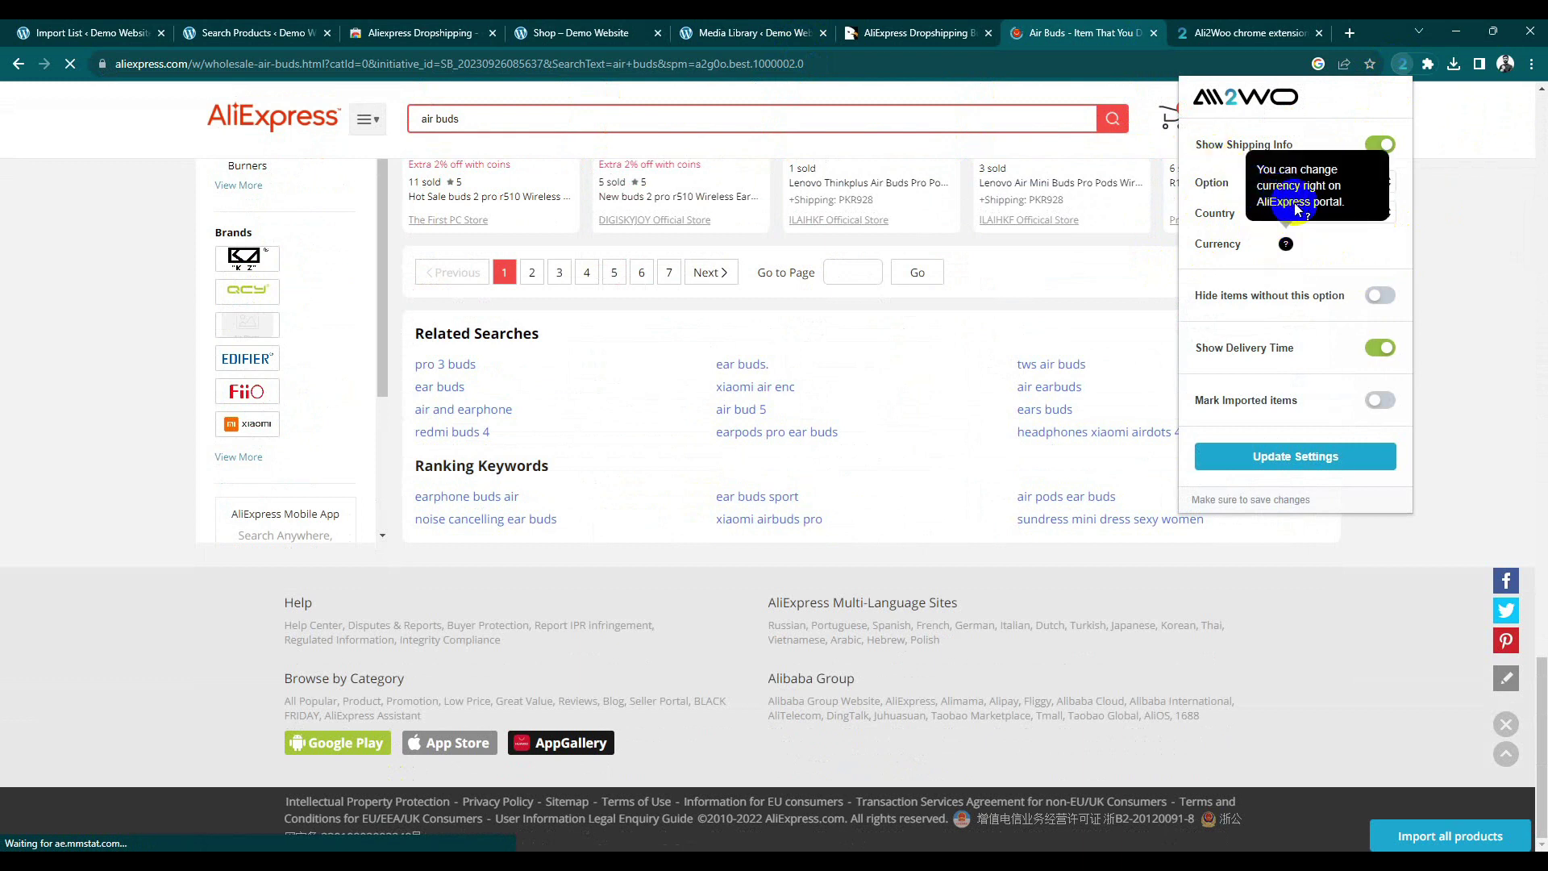
{"action": "left_click", "coordinate": [1379, 147]}
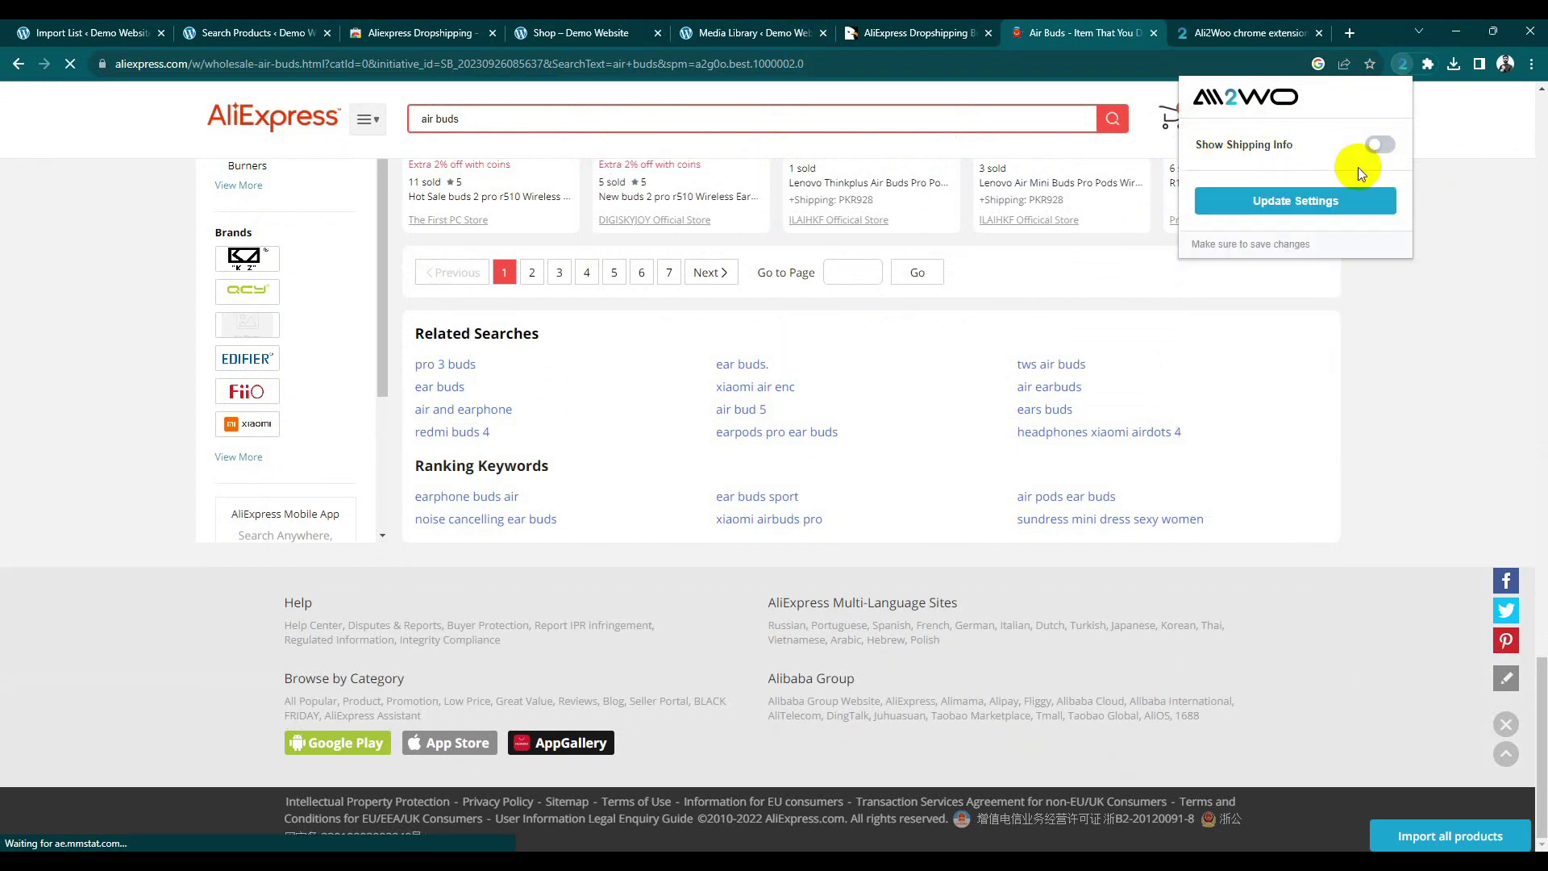
{"action": "left_click", "coordinate": [1317, 203]}
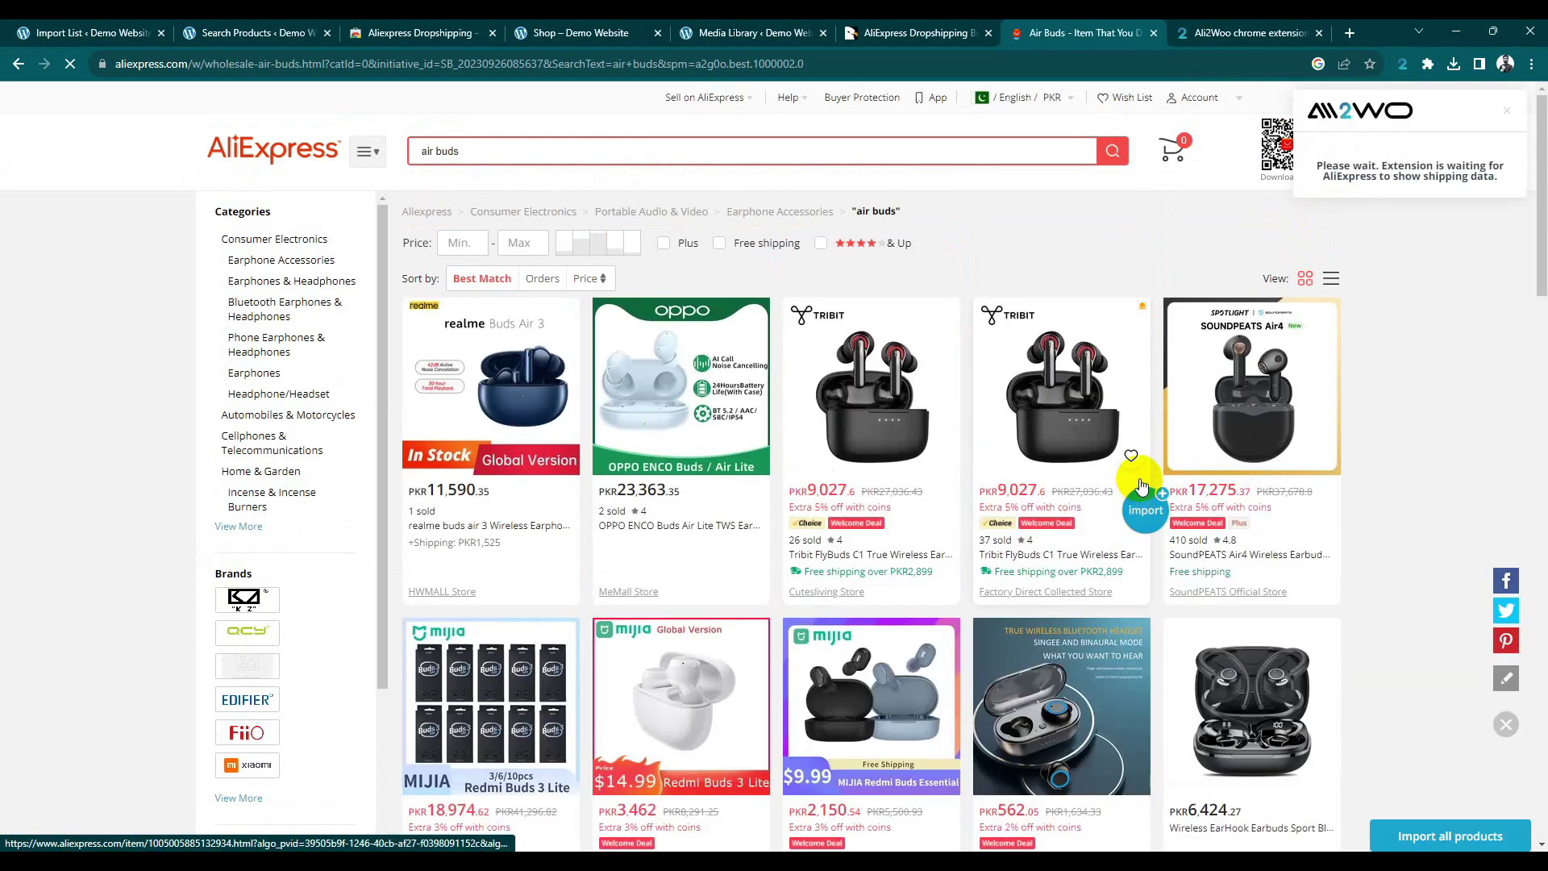
Step: Try to import the R180 Buds Live Wireless Earbuds from the AliExpress results with the extension
{"action": "scroll", "coordinate": [1142, 484], "scroll_direction": "down", "scroll_amount": 20}
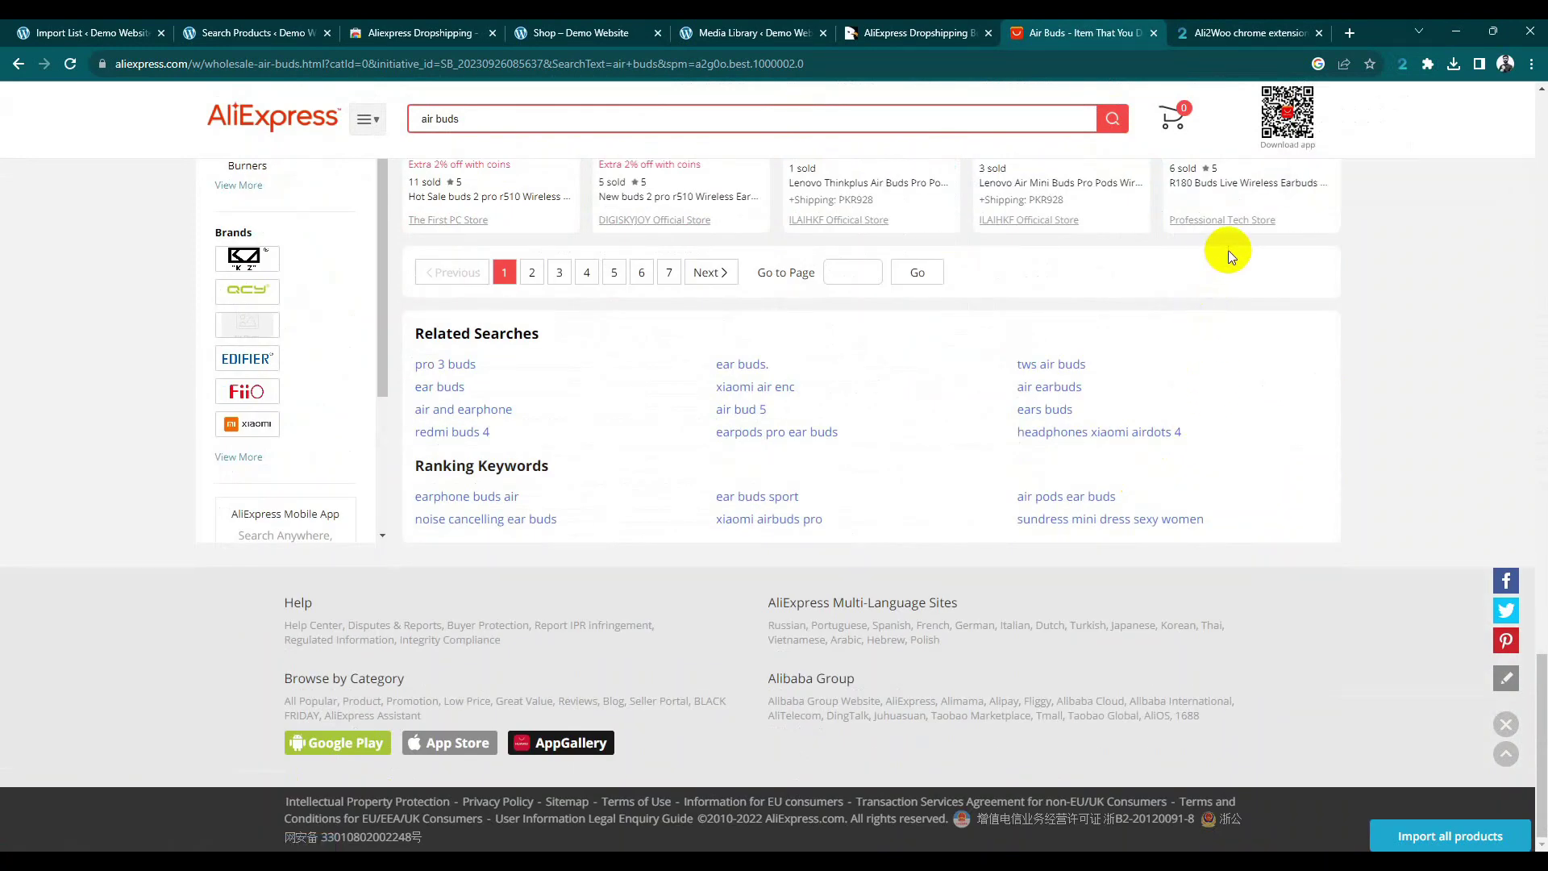
{"action": "scroll", "coordinate": [1452, 443], "scroll_direction": "up", "scroll_amount": 4}
{"action": "left_click", "coordinate": [1332, 474]}
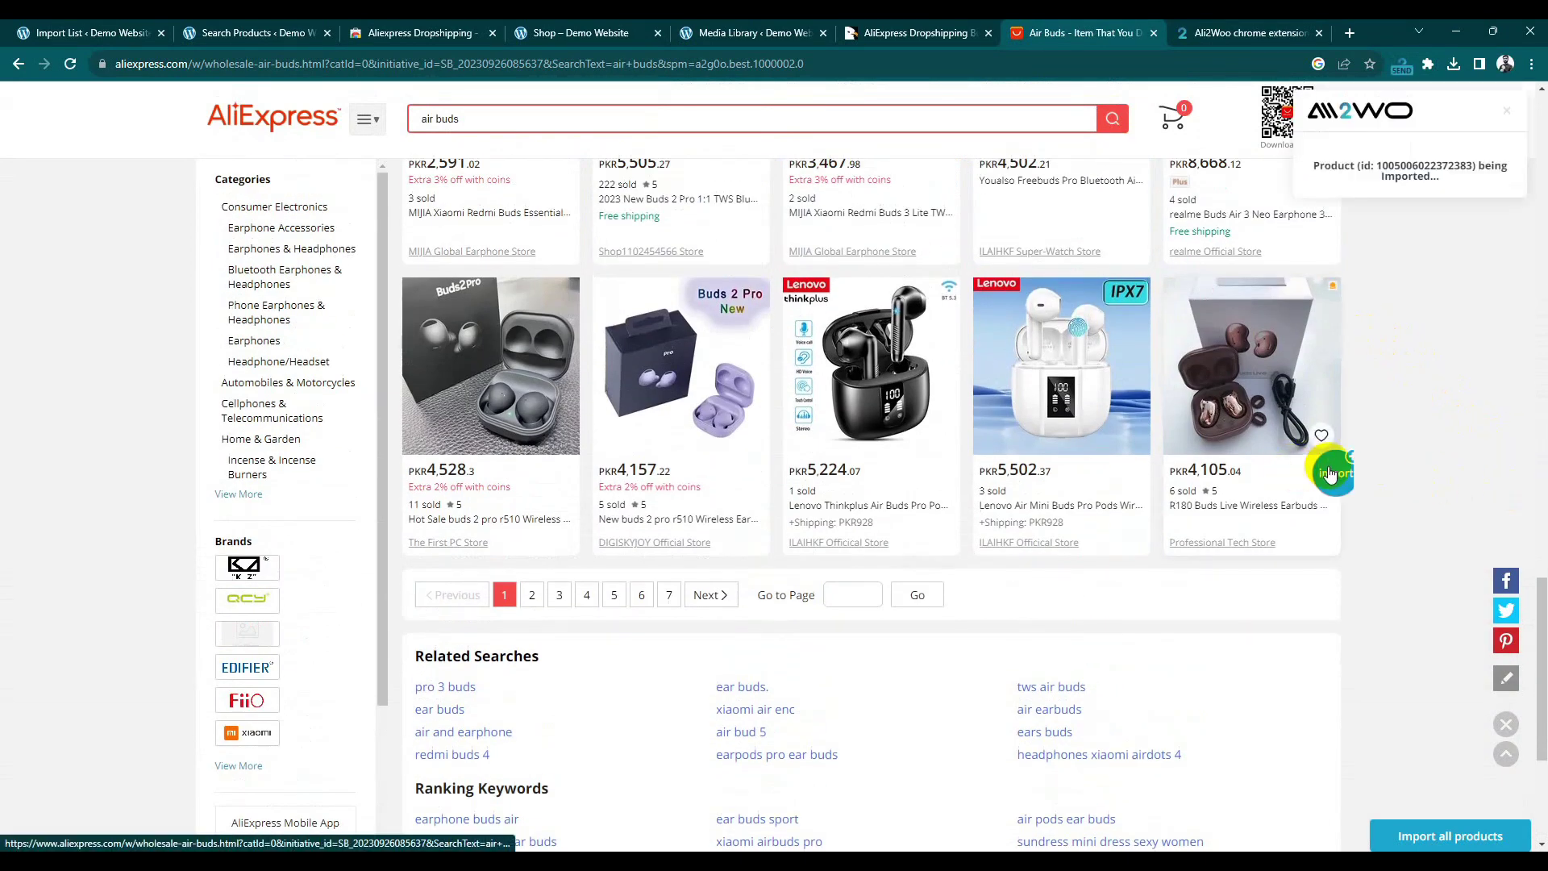
Step: Open the extension's configuration page from the import notice and check the authentication status and the store entry's key URL
{"action": "left_click", "coordinate": [1430, 233]}
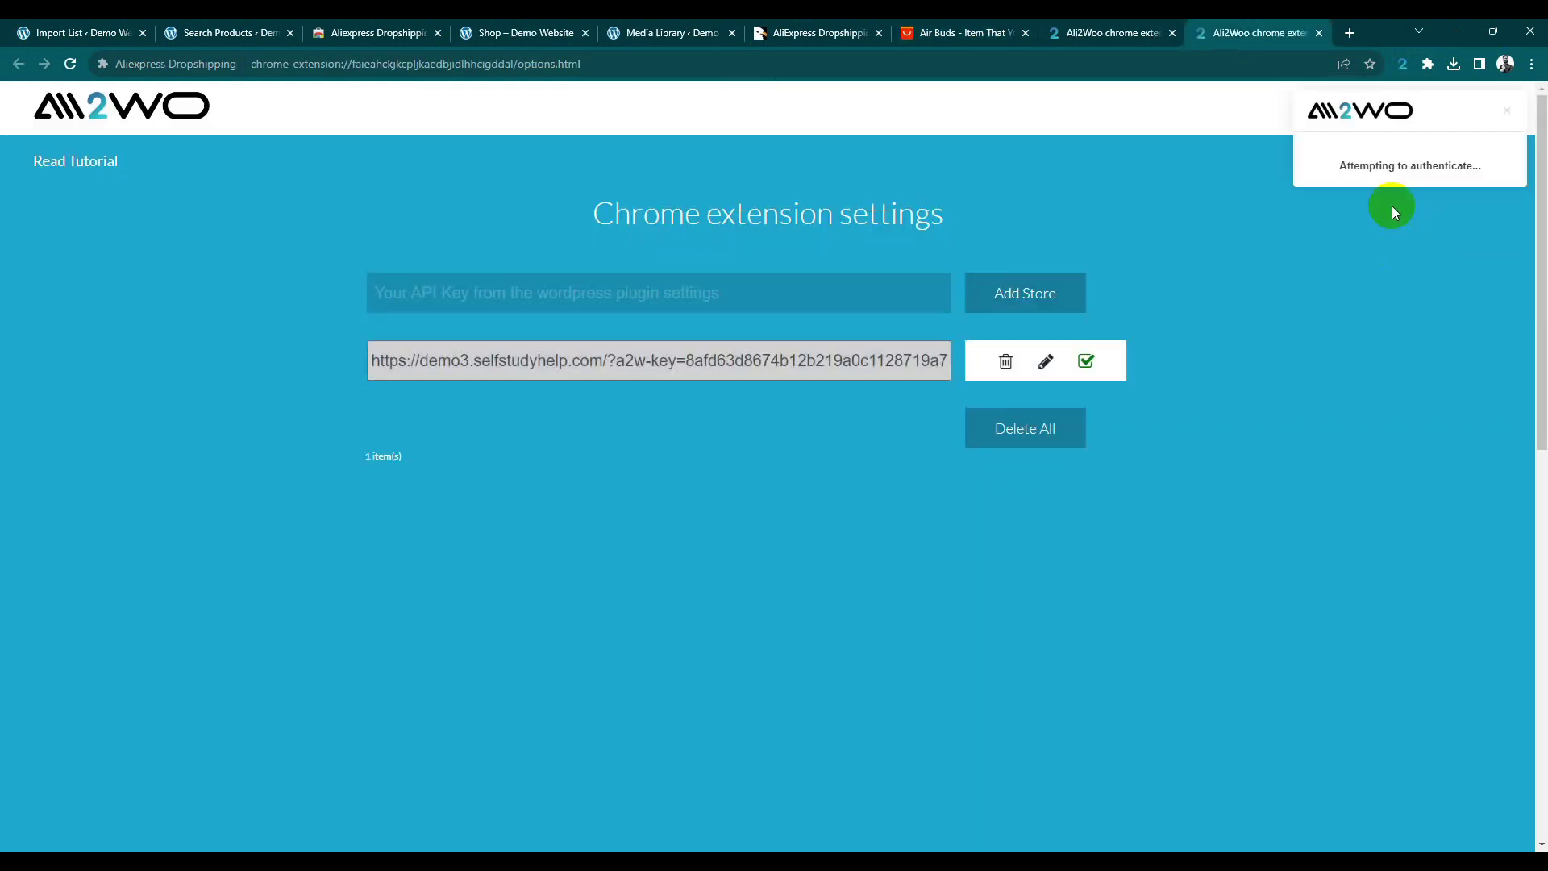
{"action": "triple_click", "coordinate": [1407, 167]}
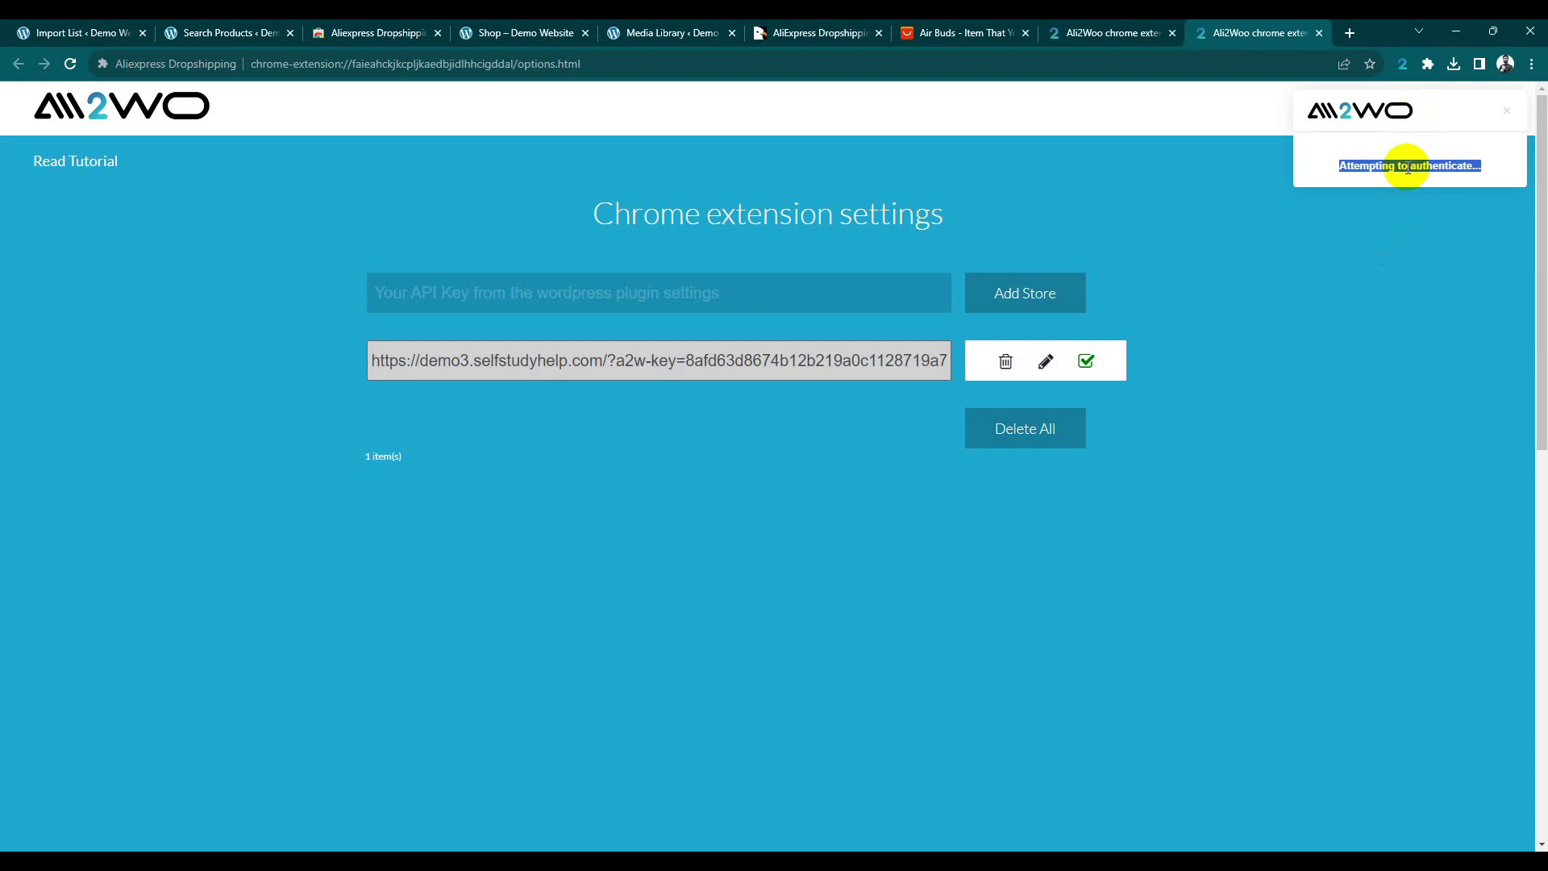
{"action": "left_click", "coordinate": [830, 353]}
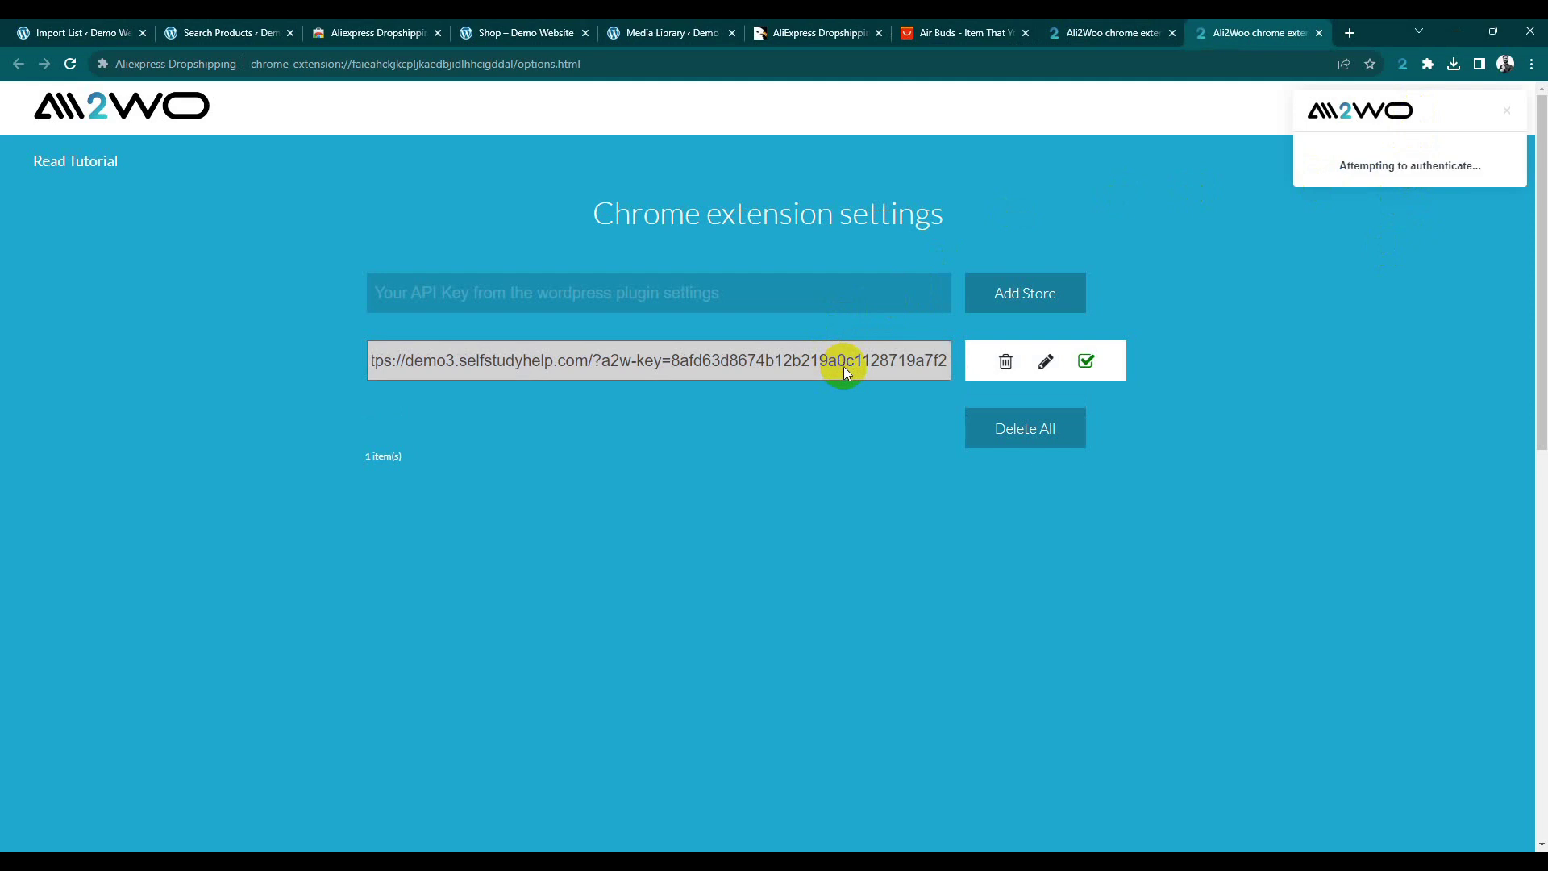
{"action": "triple_click", "coordinate": [839, 357]}
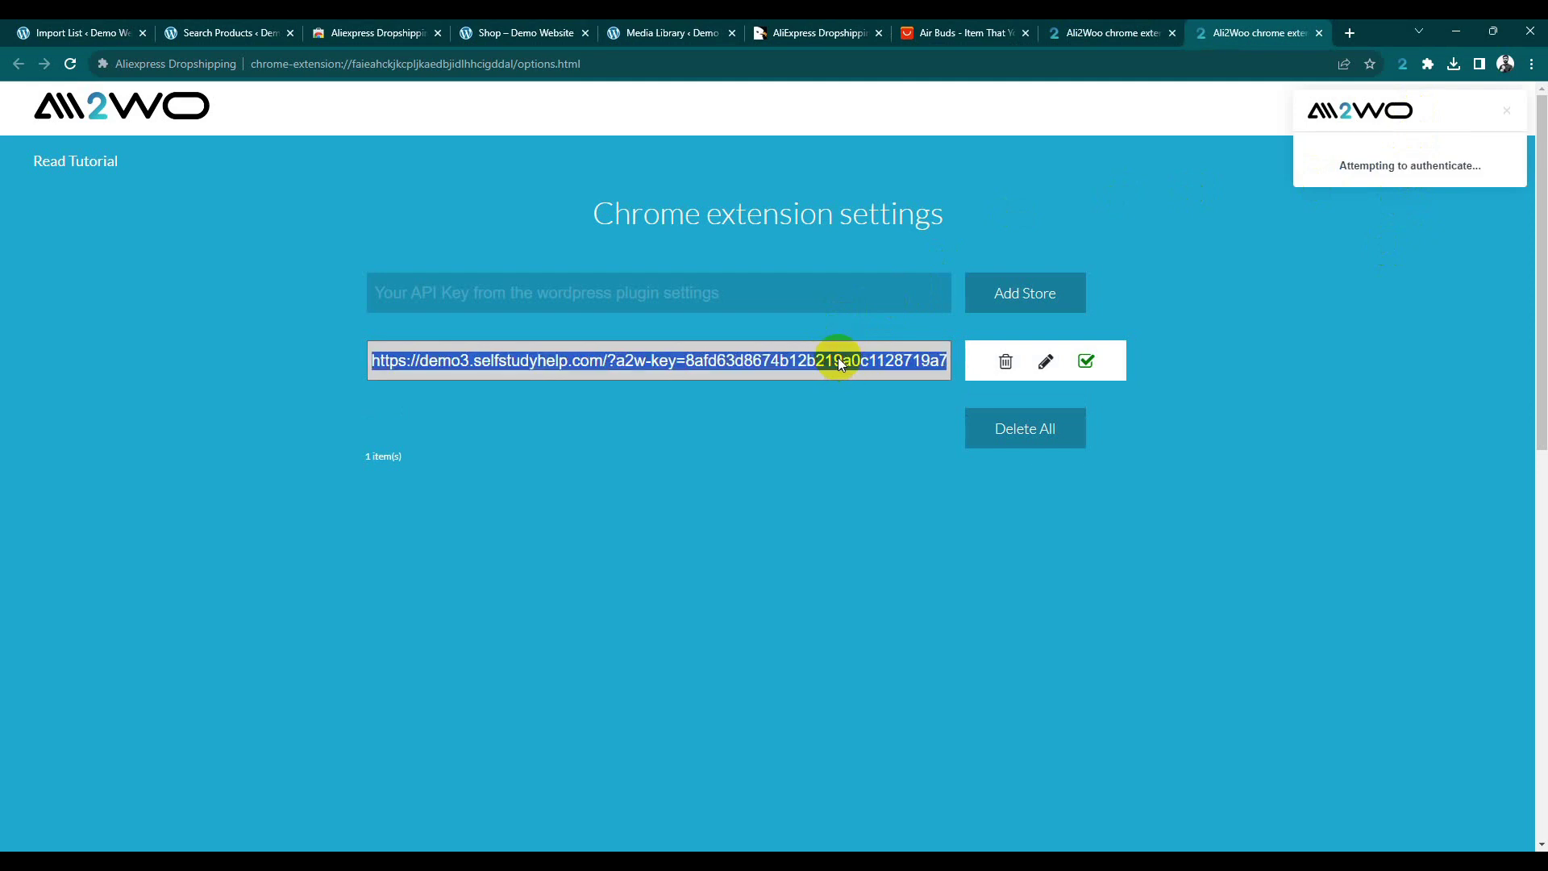
{"action": "double_click", "coordinate": [842, 361]}
{"action": "left_click", "coordinate": [1145, 33]}
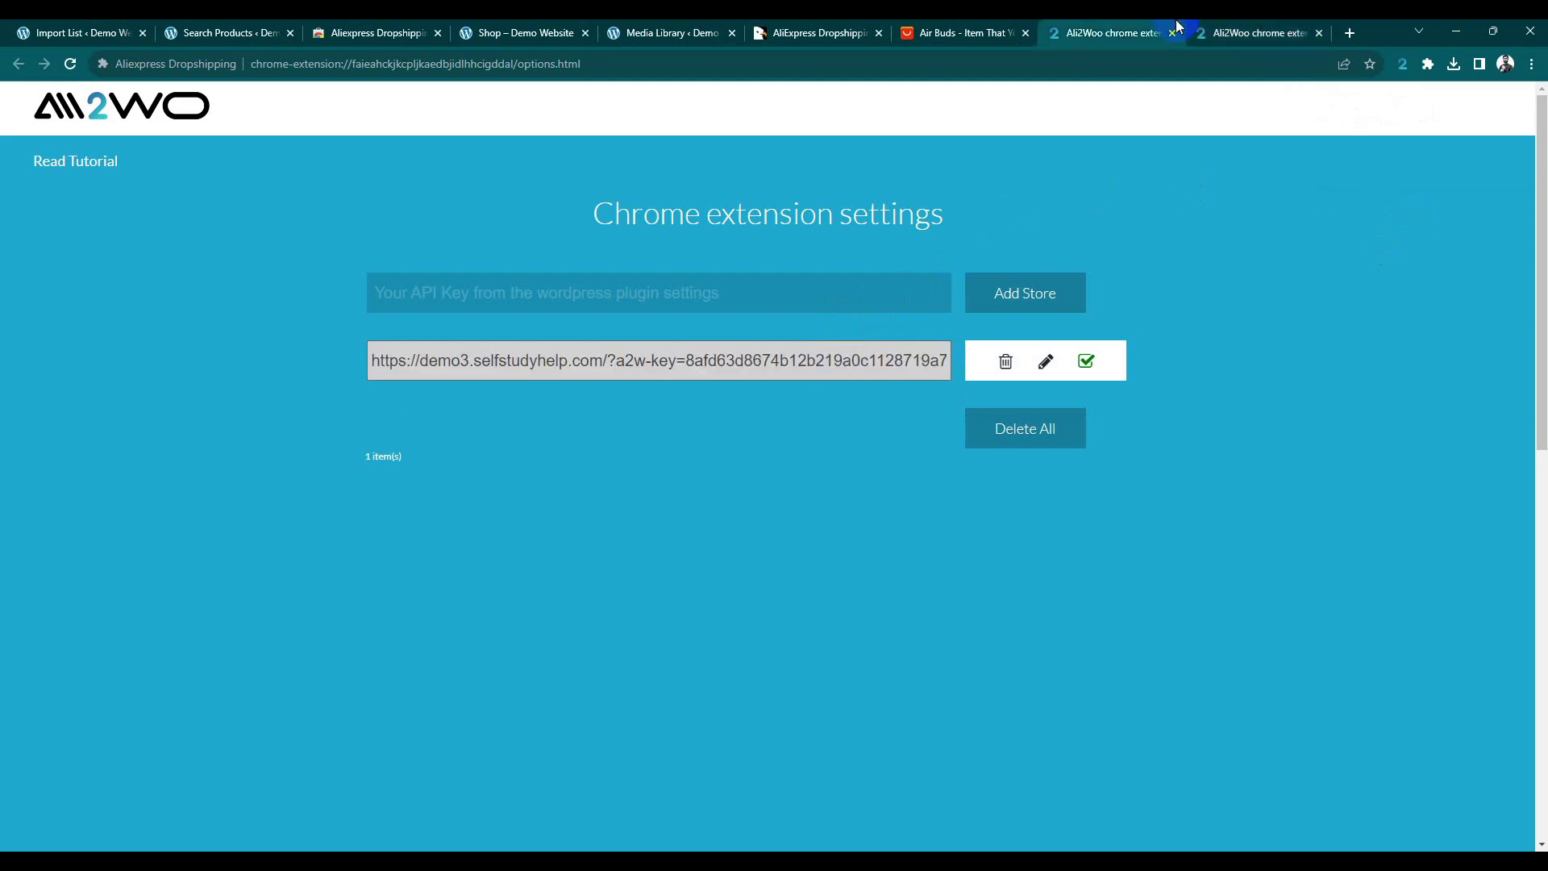
Step: Return to the store's AliNext Lite import list, go to the product search and search for "air buds"
{"action": "left_click", "coordinate": [226, 33]}
{"action": "left_click", "coordinate": [80, 32]}
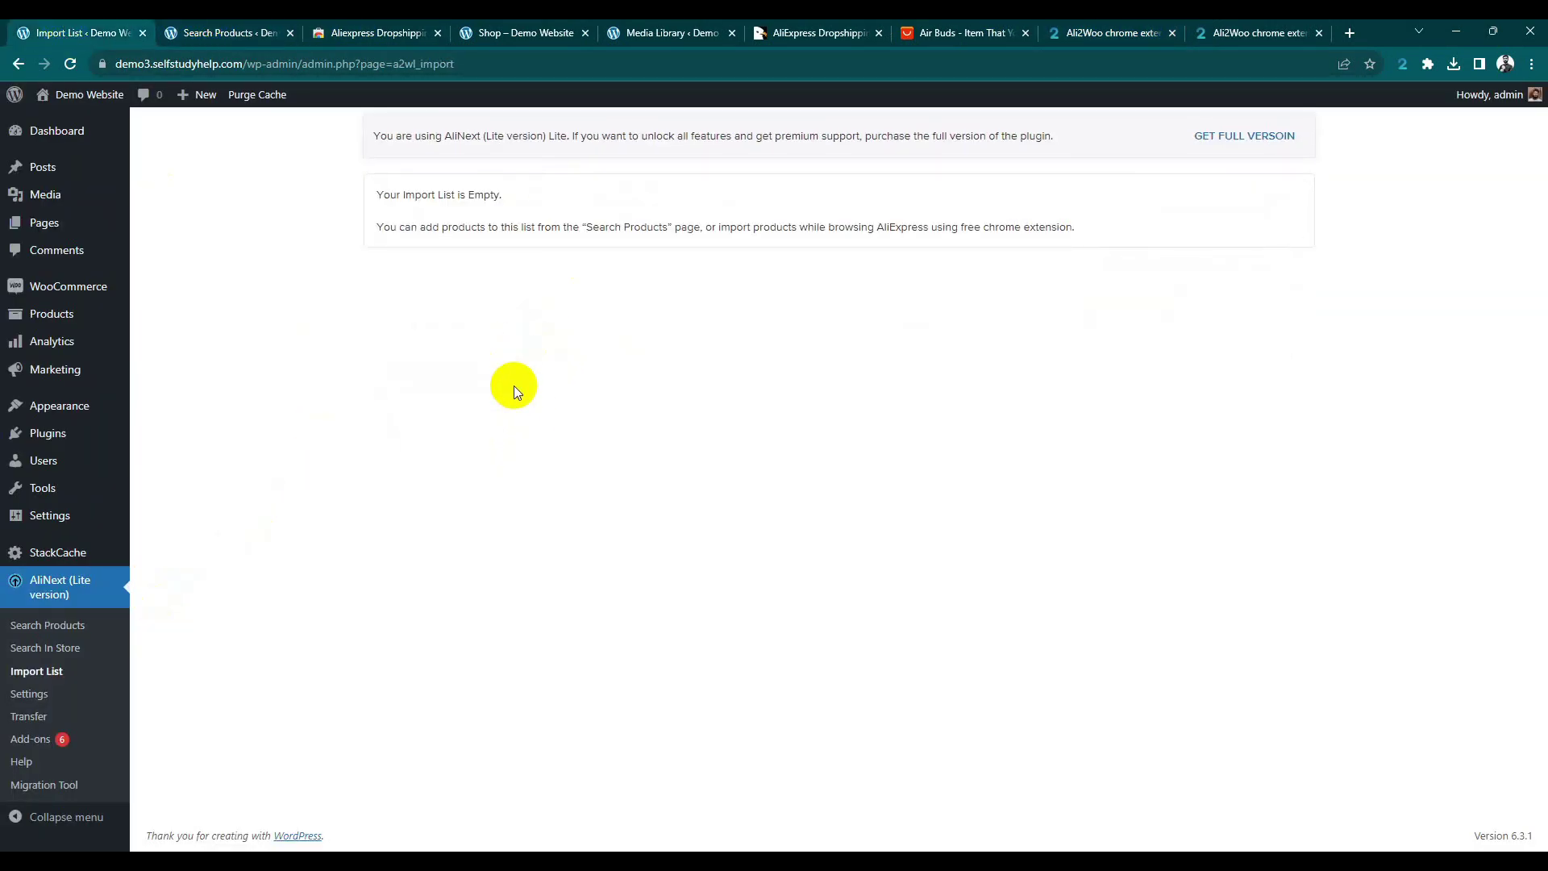
{"action": "left_click", "coordinate": [79, 634]}
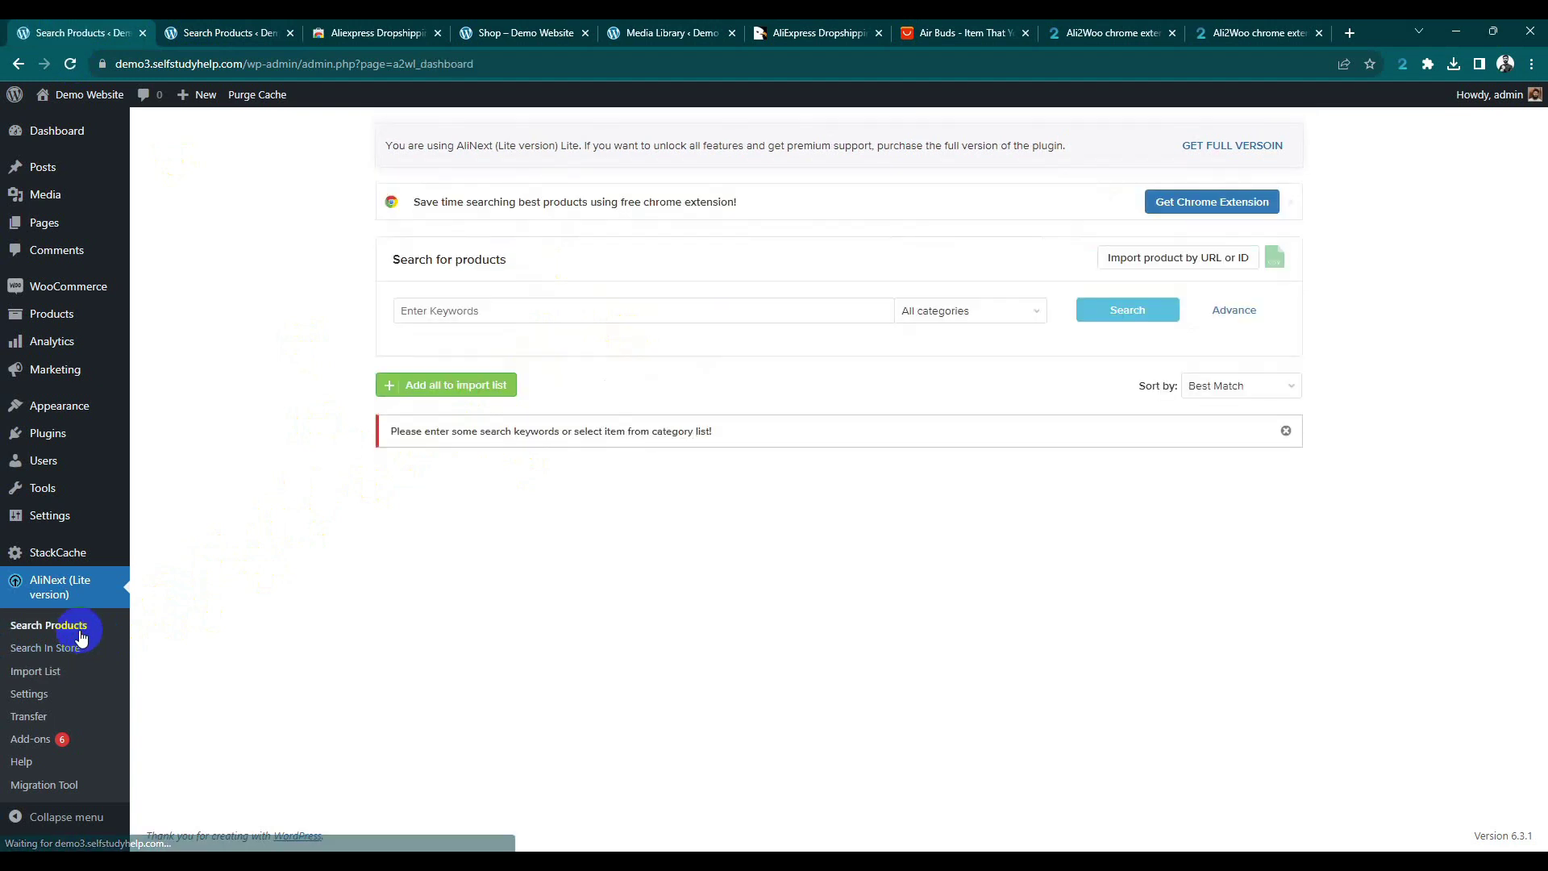
{"action": "left_click", "coordinate": [638, 313]}
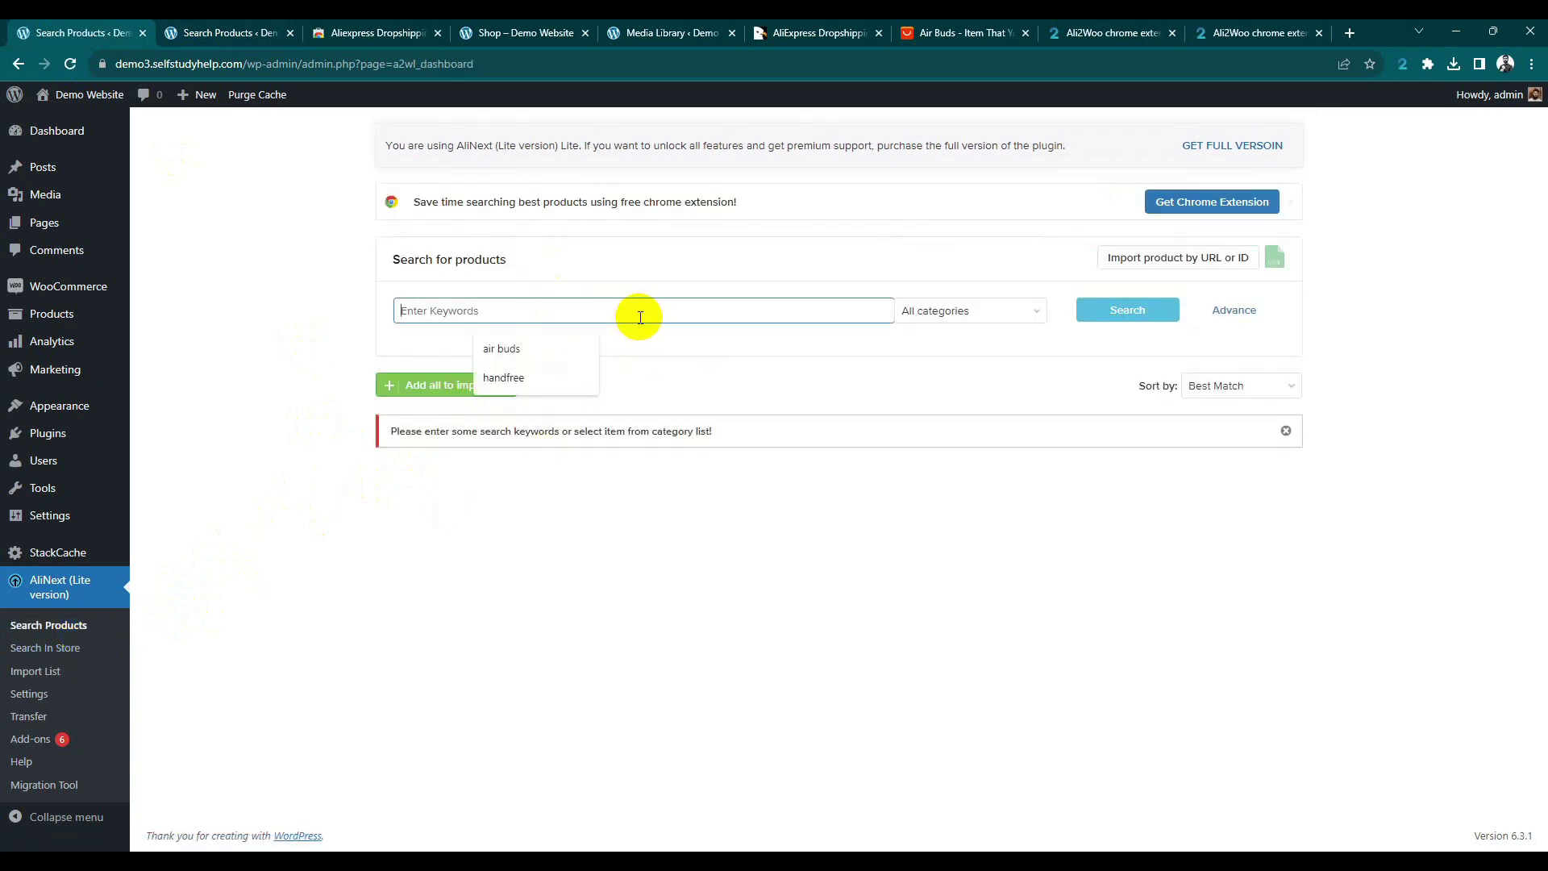
{"action": "left_click", "coordinate": [593, 350]}
{"action": "left_click", "coordinate": [1129, 310]}
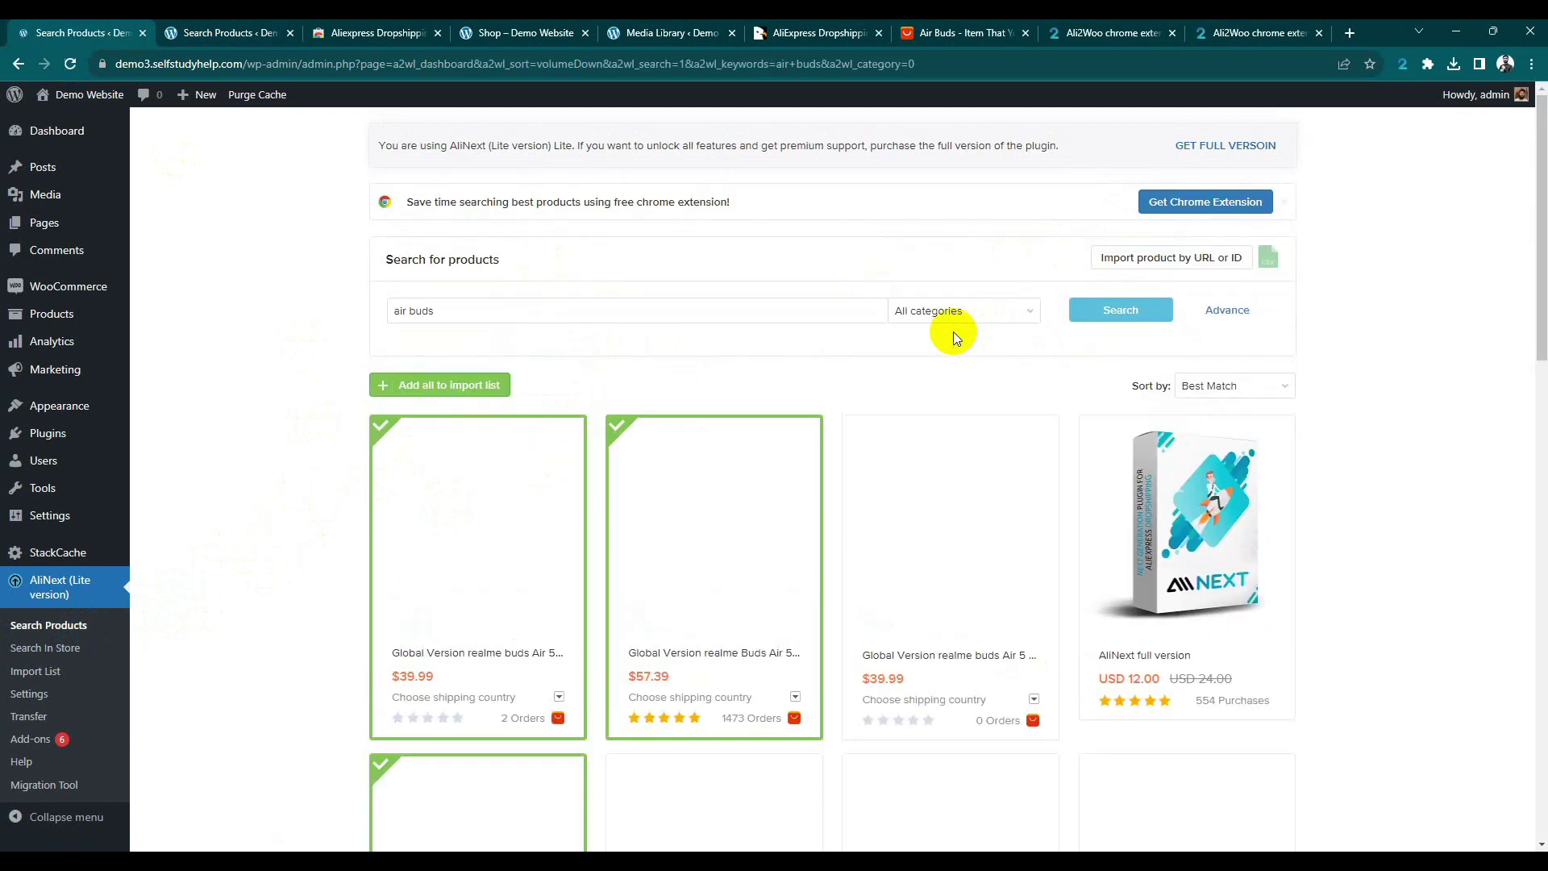
Step: Search for "men dress" and add the British Style Suede Men Blazers product to the import list
{"action": "triple_click", "coordinate": [666, 314]}
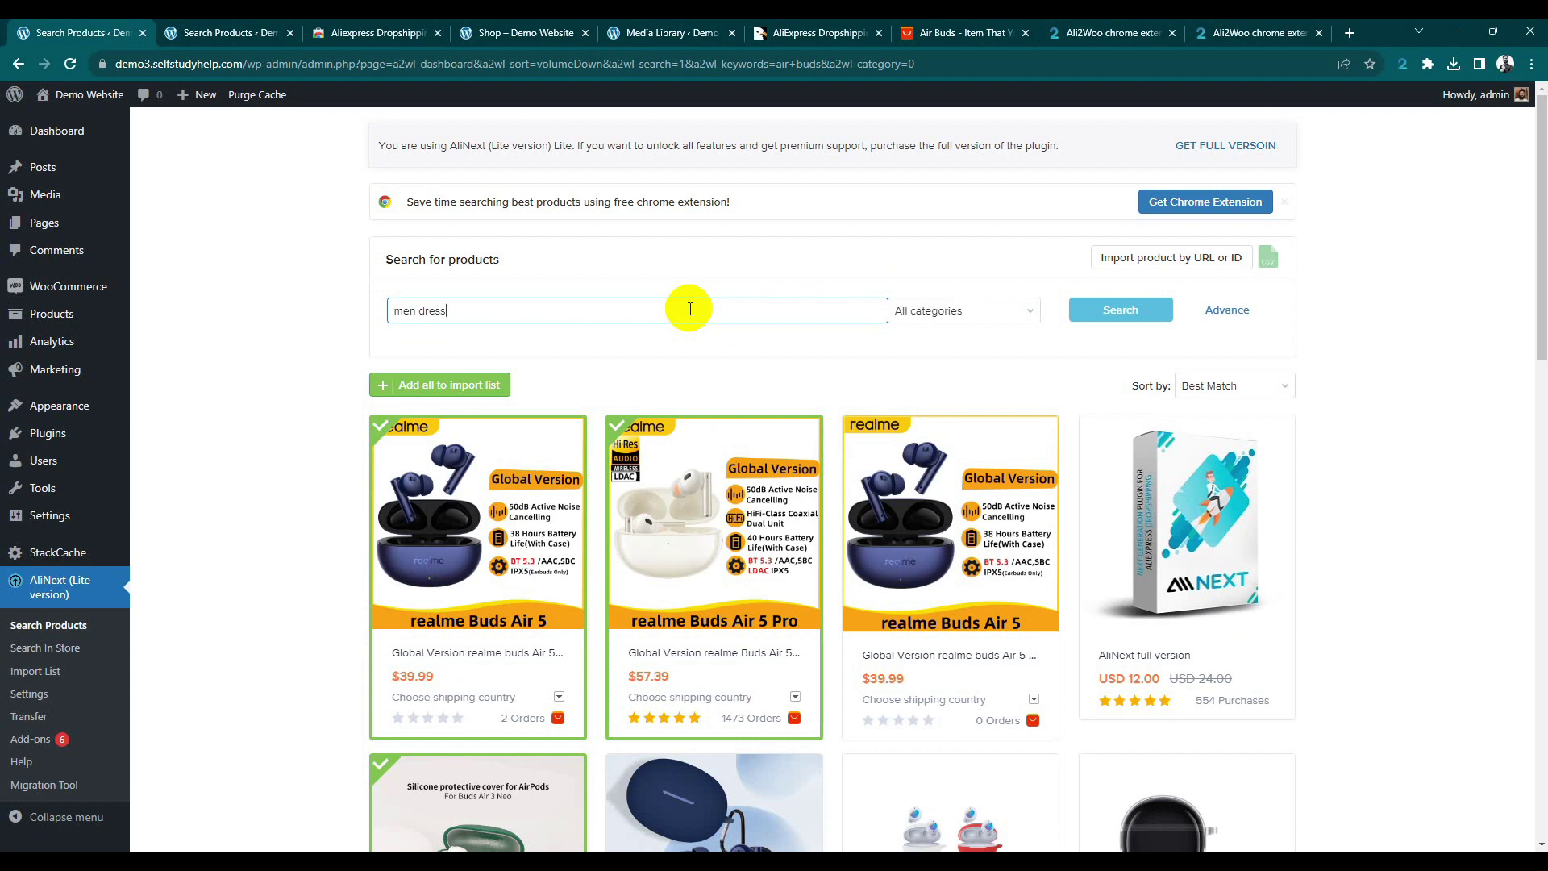
{"action": "left_click", "coordinate": [1131, 314]}
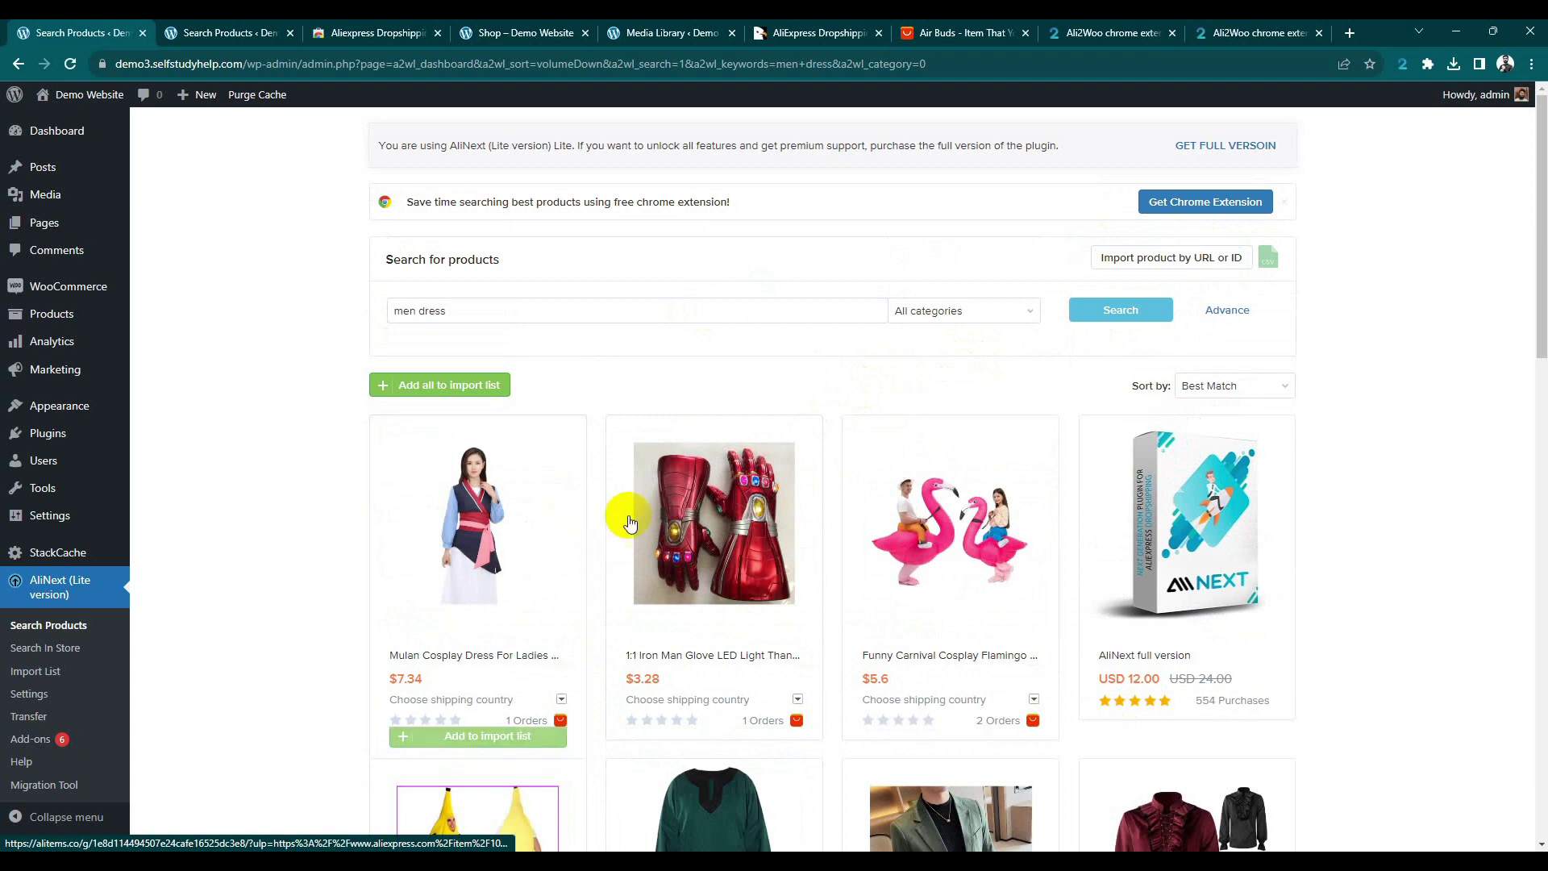
{"action": "scroll", "coordinate": [657, 590], "scroll_direction": "down", "scroll_amount": 4}
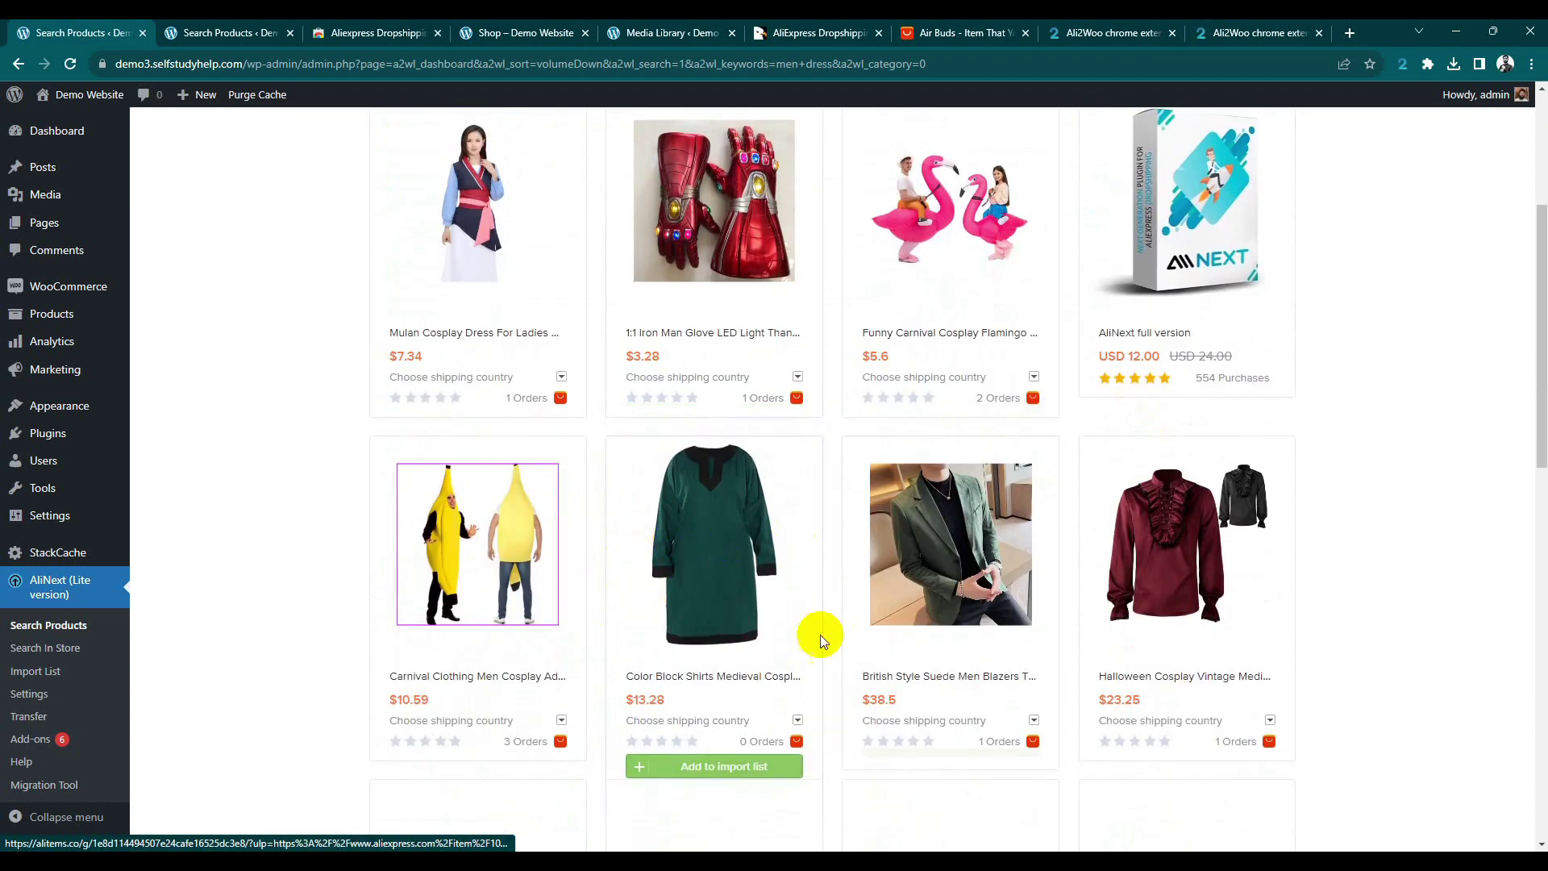
{"action": "left_click", "coordinate": [957, 779]}
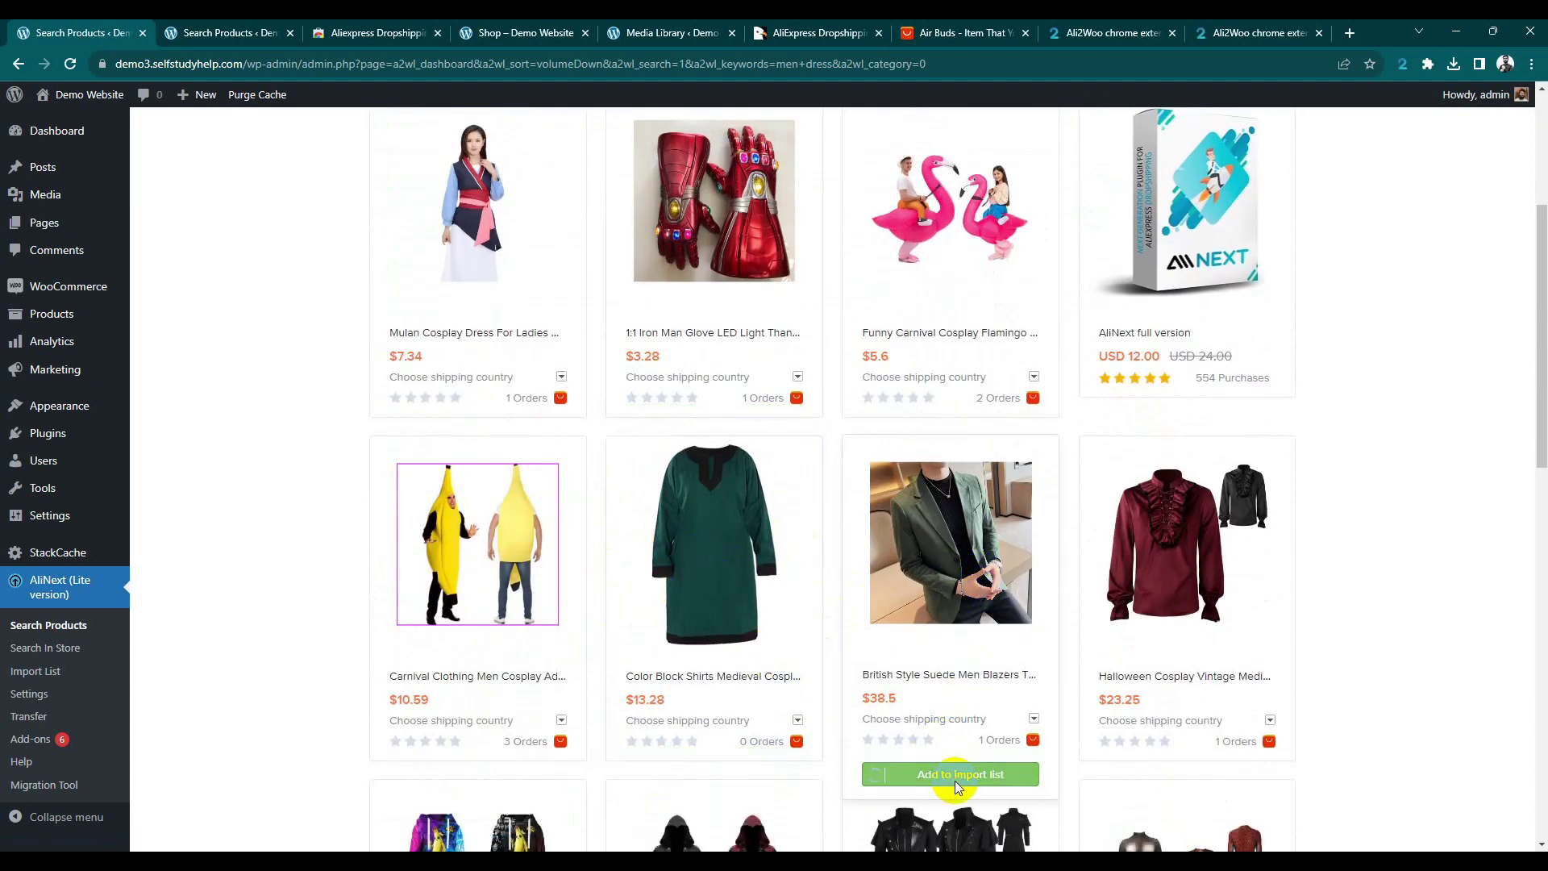
Step: Check the import list, return to the product search and search for "men dress" again
{"action": "left_click", "coordinate": [36, 672]}
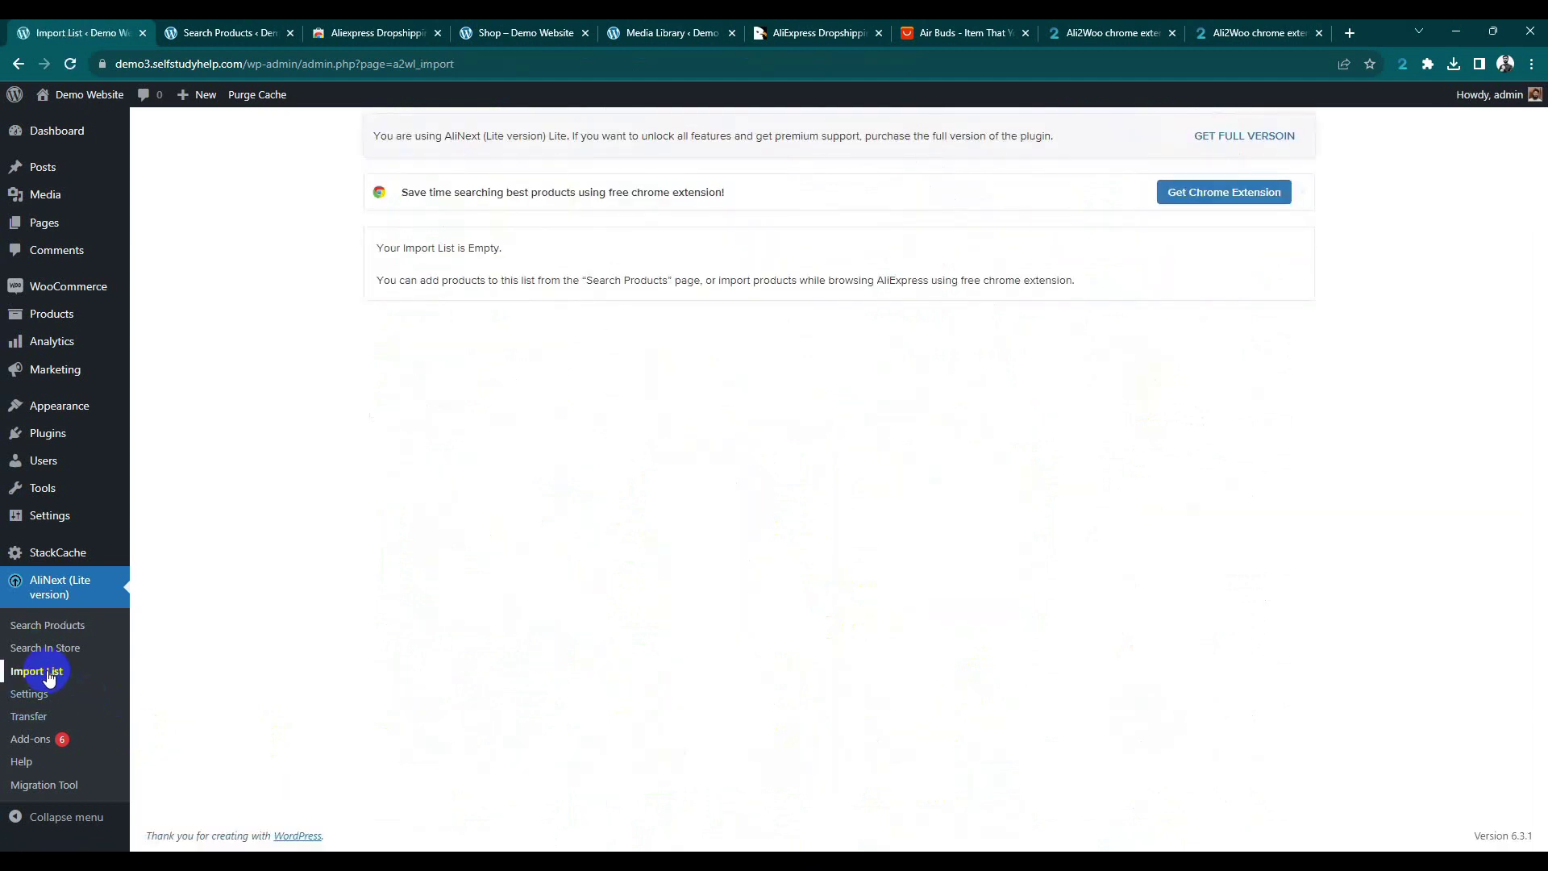
{"action": "left_click", "coordinate": [51, 625]}
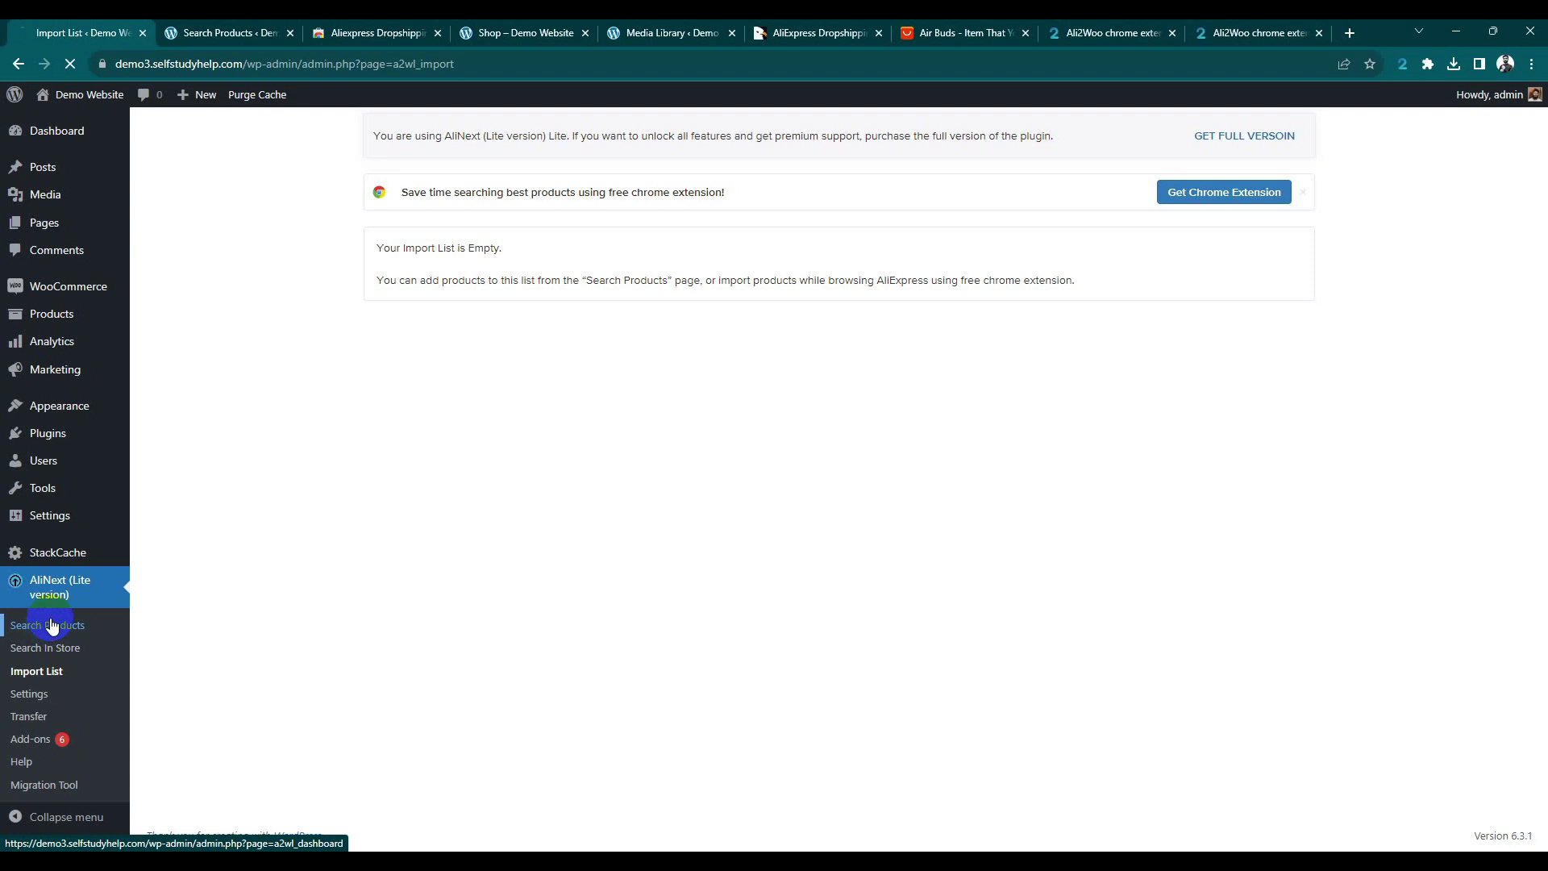
{"action": "left_click", "coordinate": [681, 313]}
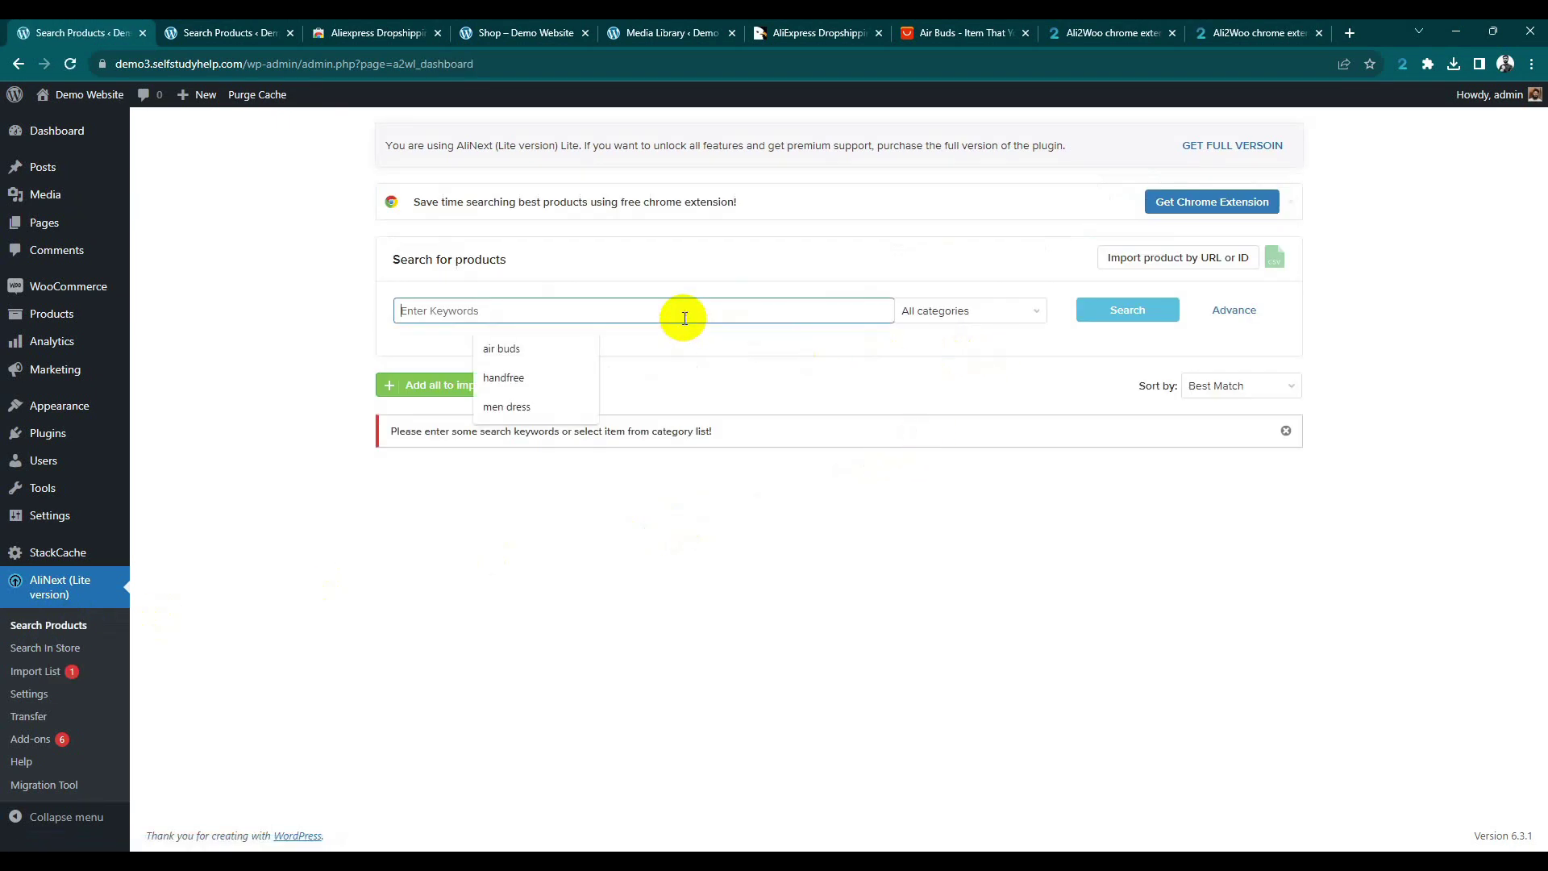
{"action": "left_click", "coordinate": [730, 312]}
{"action": "left_click", "coordinate": [593, 406]}
{"action": "left_click", "coordinate": [1126, 320]}
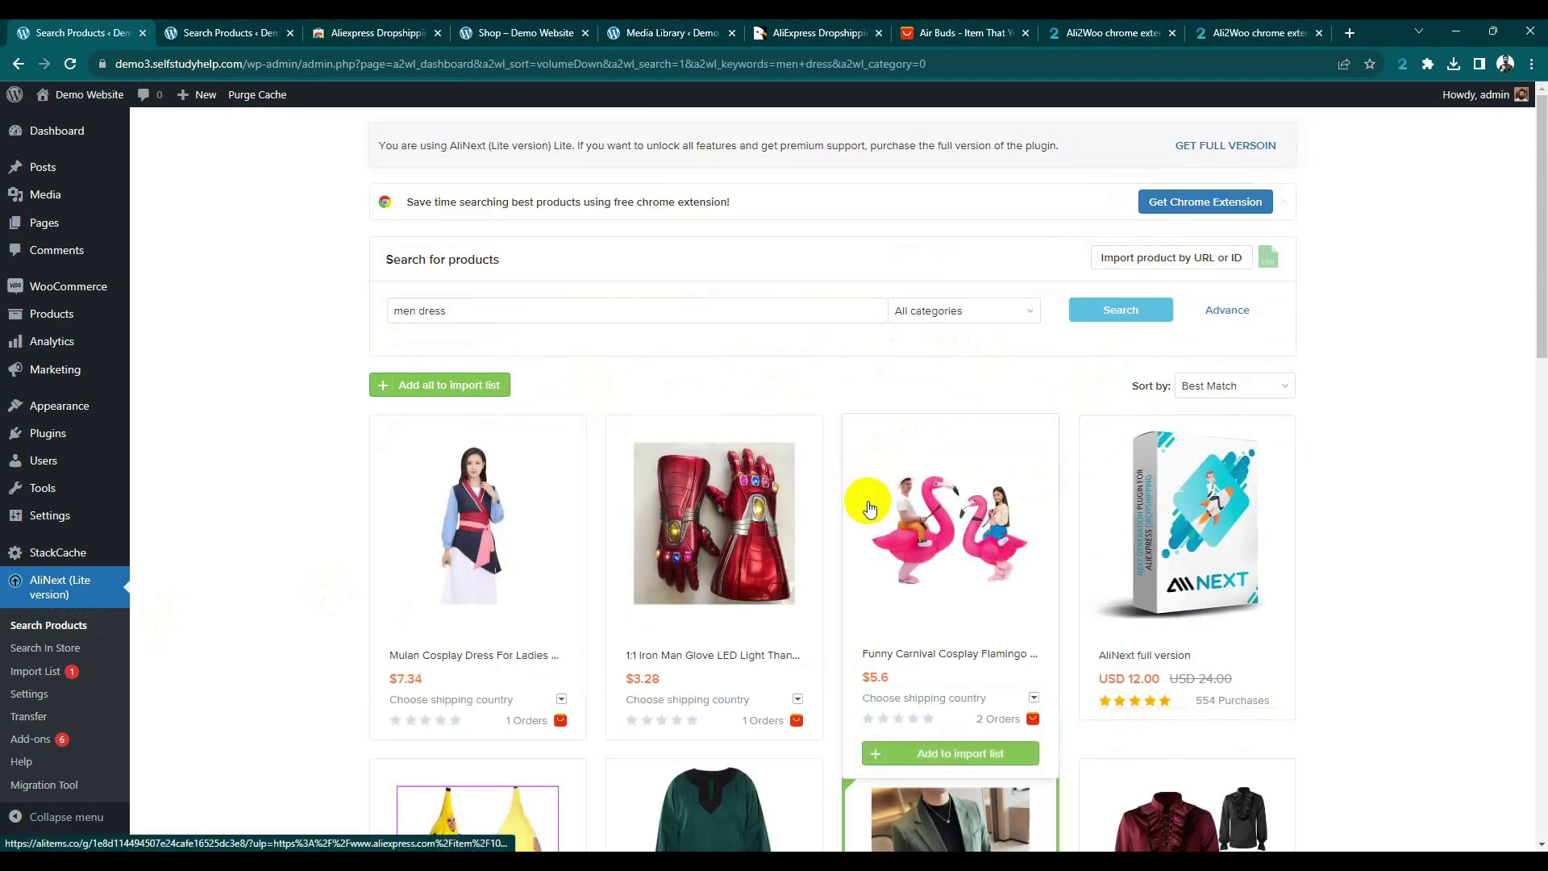
Step: Open the form for importing a product by URL or ID
{"action": "left_click", "coordinate": [1129, 258]}
{"action": "left_click", "coordinate": [605, 433]}
{"action": "left_click", "coordinate": [626, 502]}
{"action": "left_click", "coordinate": [637, 429]}
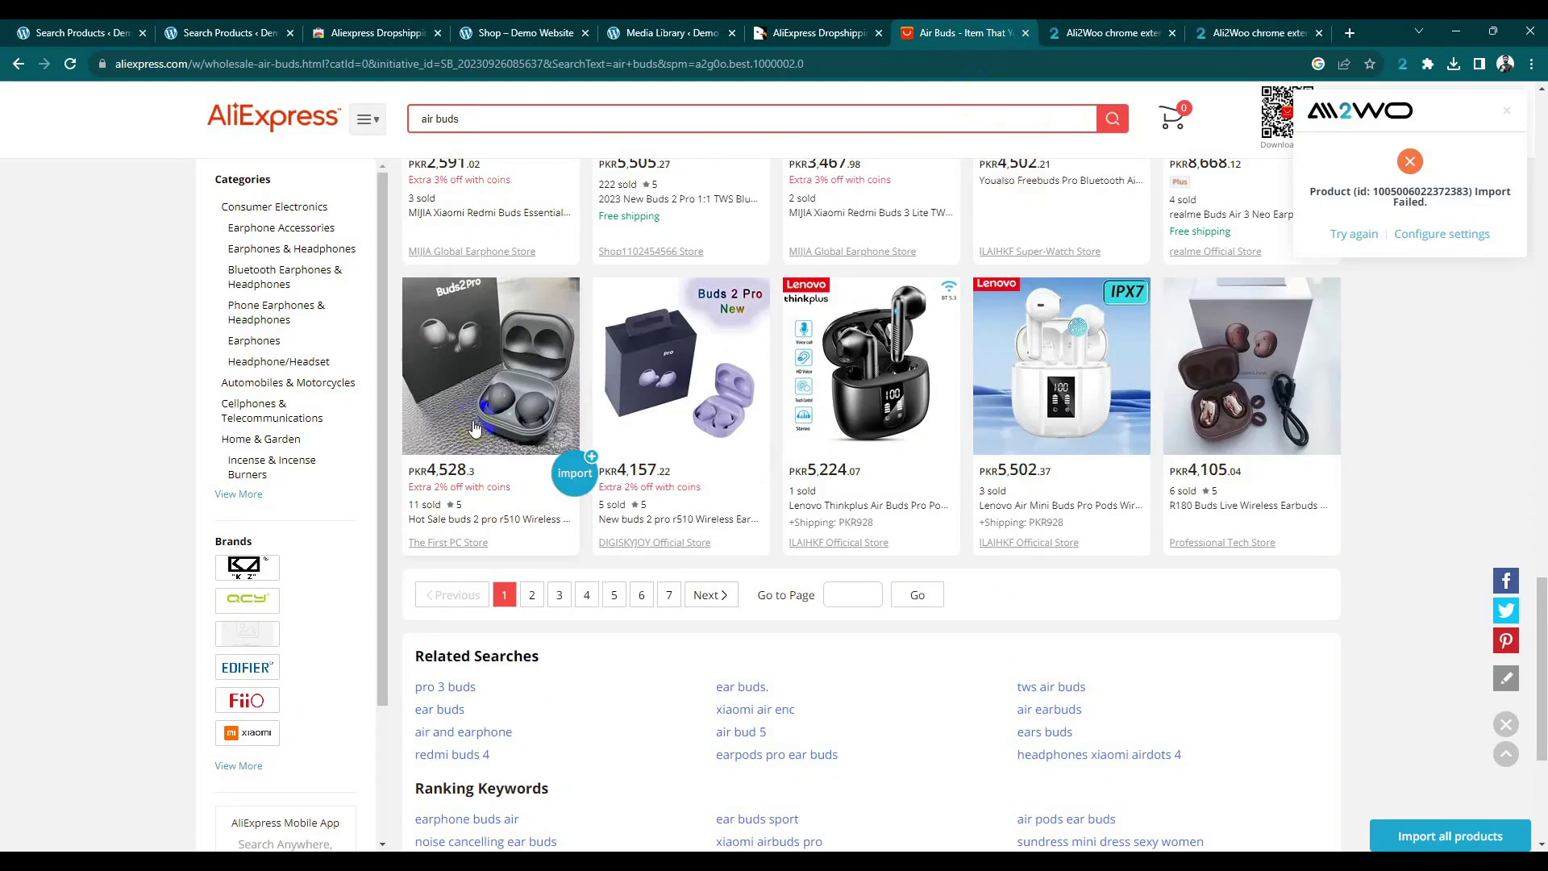
Step: Open the Youalso Freebuds Pro Bluetooth Airbuds product page on AliExpress and copy its URL
{"action": "scroll", "coordinate": [959, 459], "scroll_direction": "up", "scroll_amount": 5}
{"action": "left_click", "coordinate": [1042, 436]}
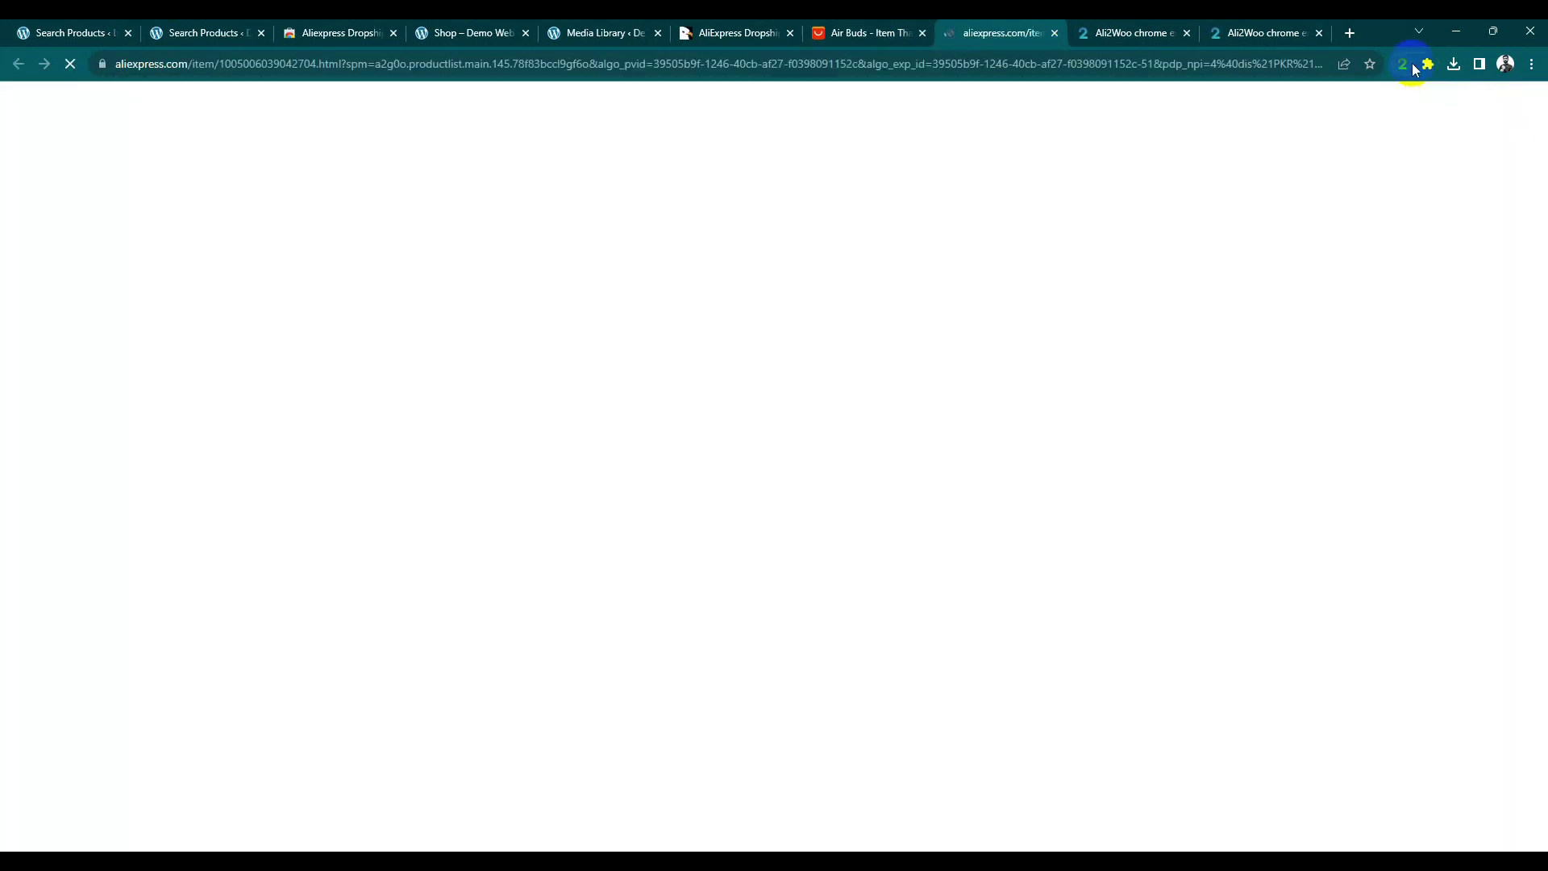
{"action": "left_click", "coordinate": [1407, 65]}
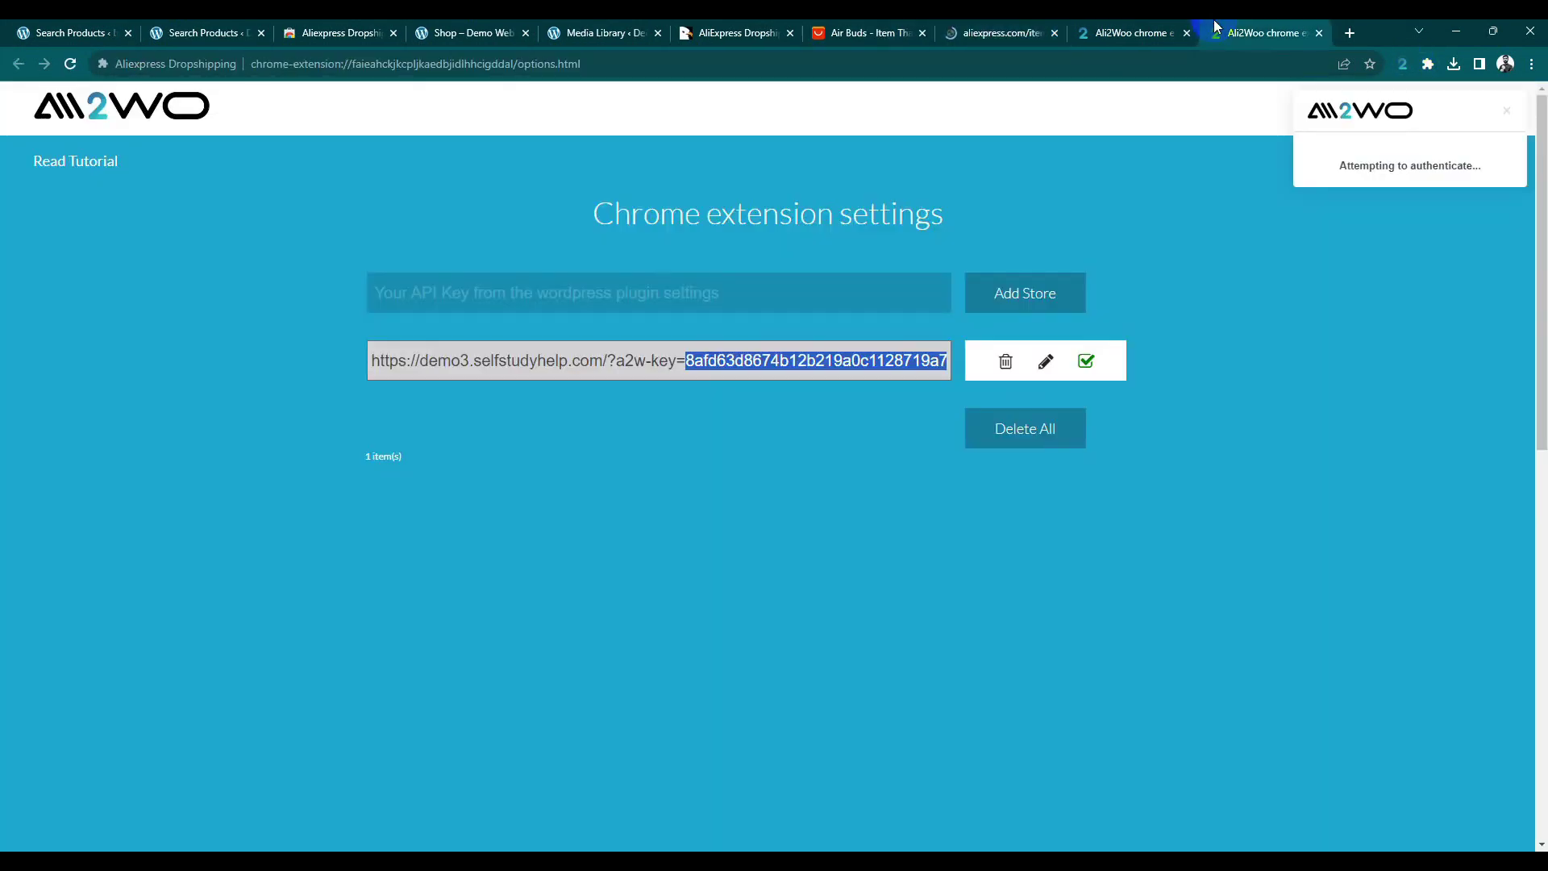
{"action": "triple_click", "coordinate": [1369, 165]}
{"action": "left_click", "coordinate": [1043, 27]}
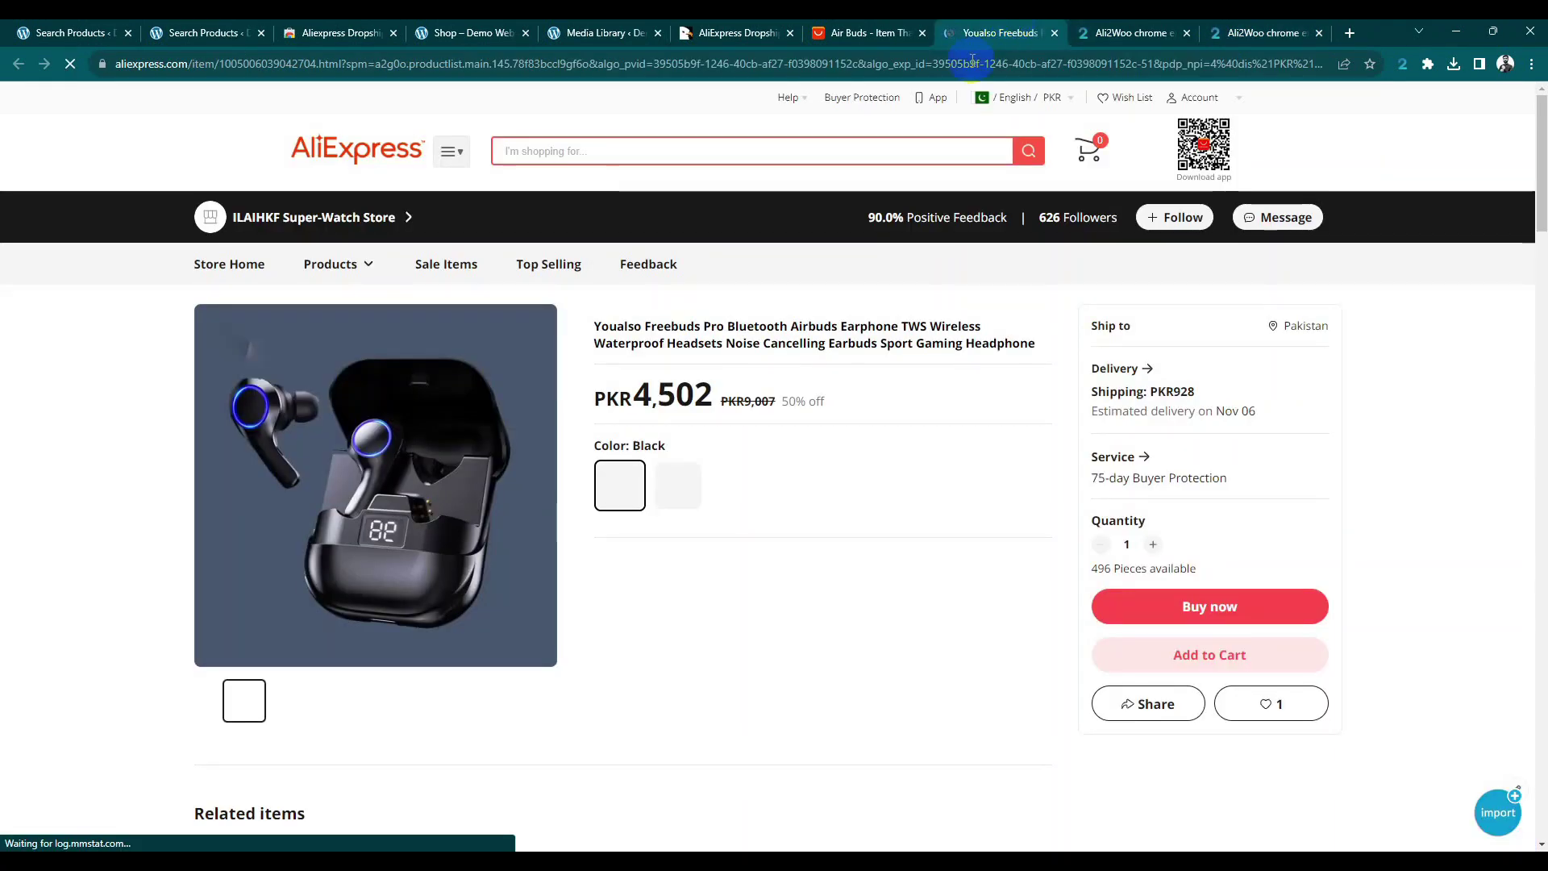
{"action": "left_click", "coordinate": [829, 65]}
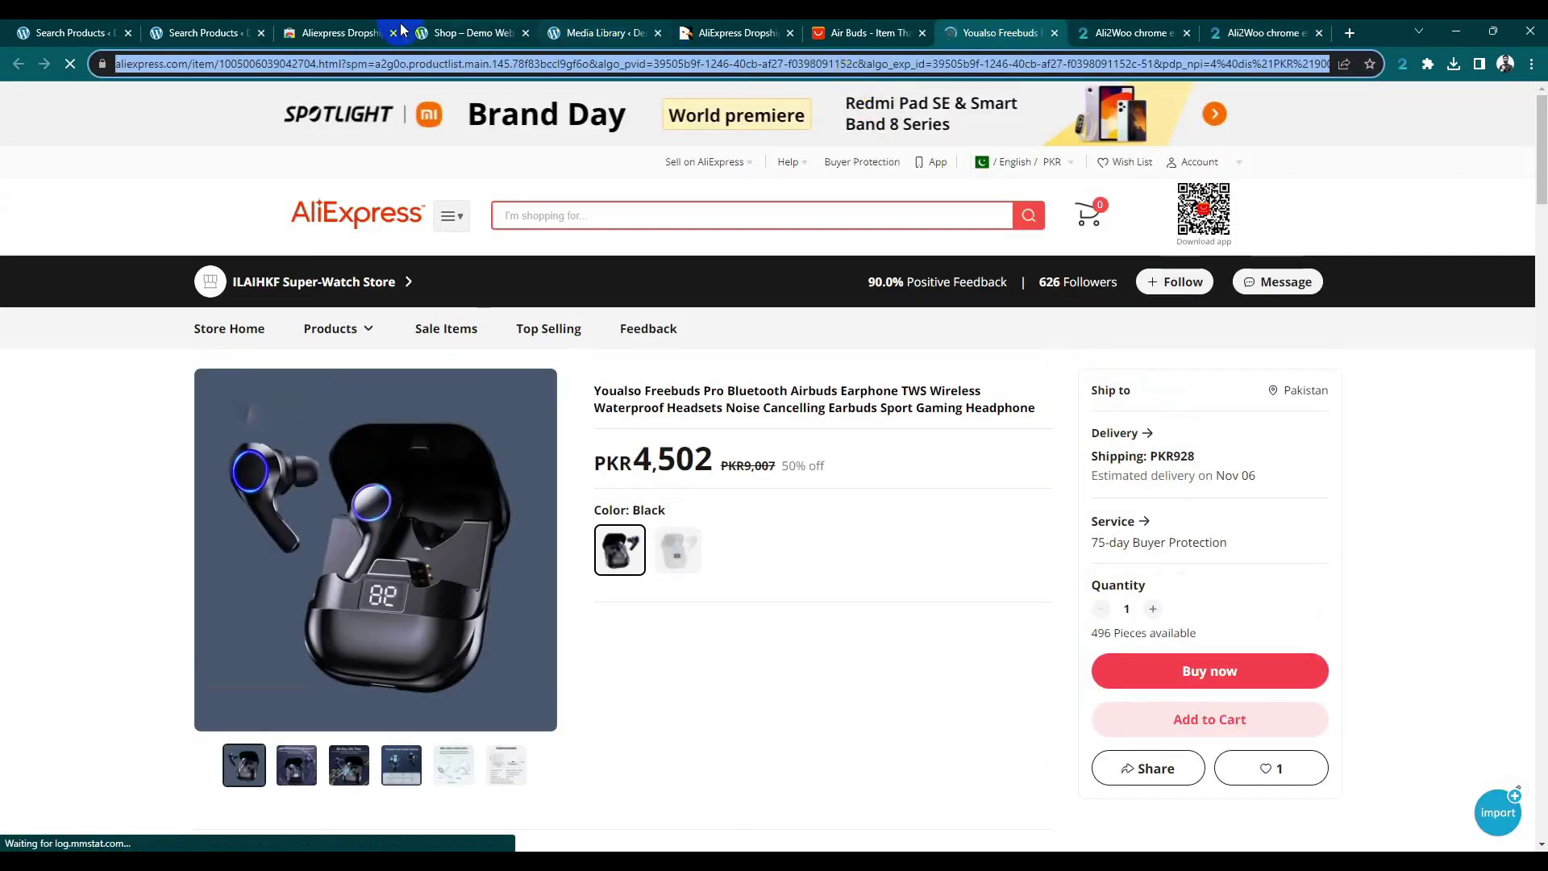
Step: Import the Youalso Freebuds Pro earbuds into AliNext Lite from the copied URL and view the product in the import list
{"action": "left_click", "coordinate": [206, 32]}
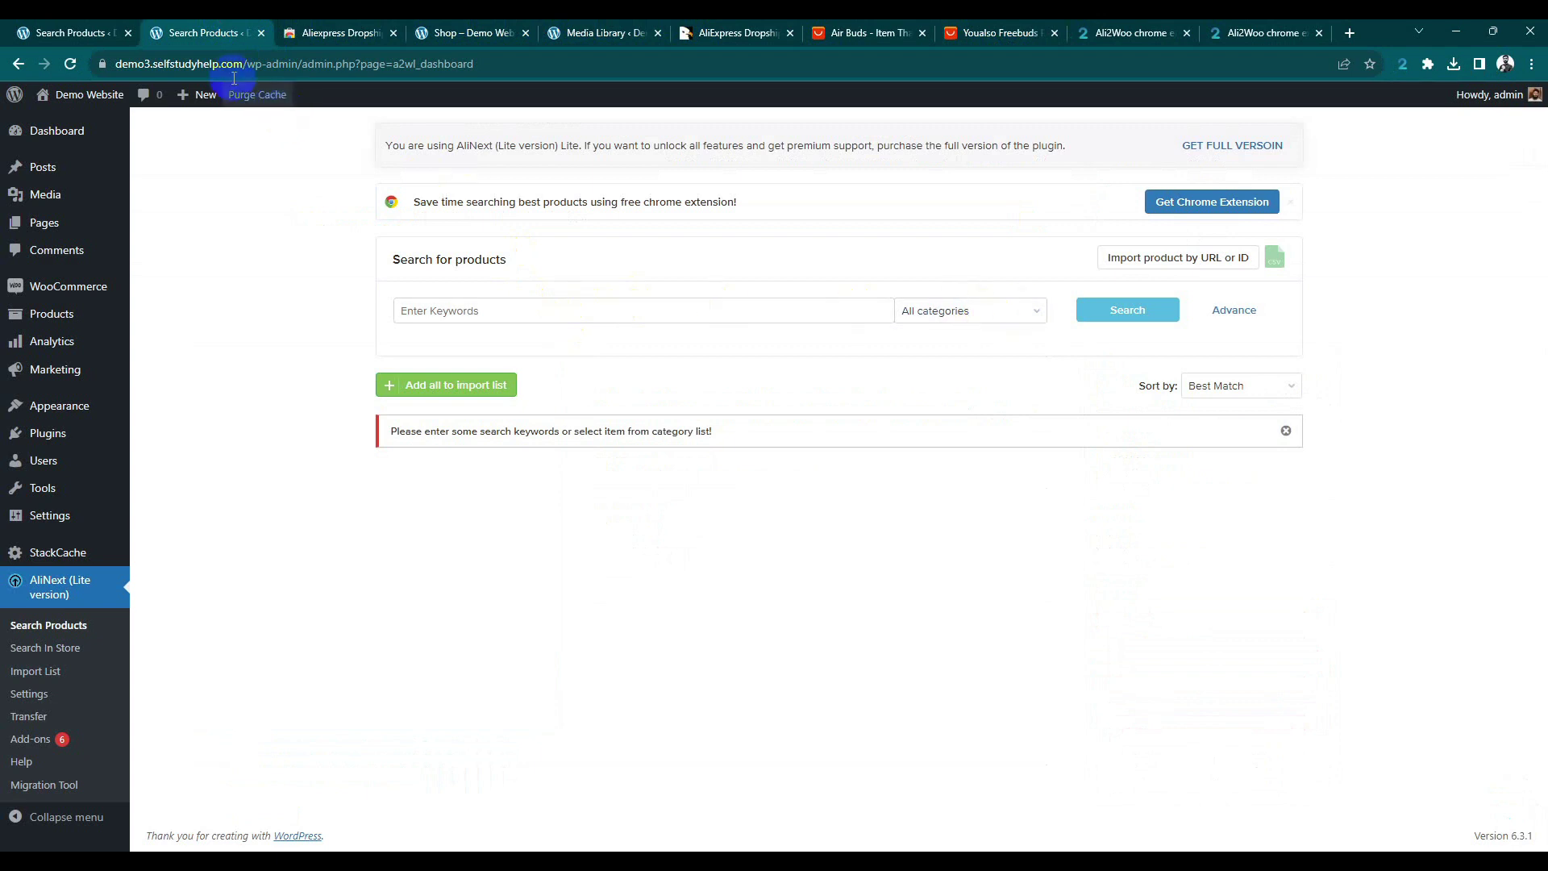
{"action": "left_click", "coordinate": [65, 33]}
{"action": "key", "text": "ctrl+v"}
{"action": "left_click", "coordinate": [945, 568]}
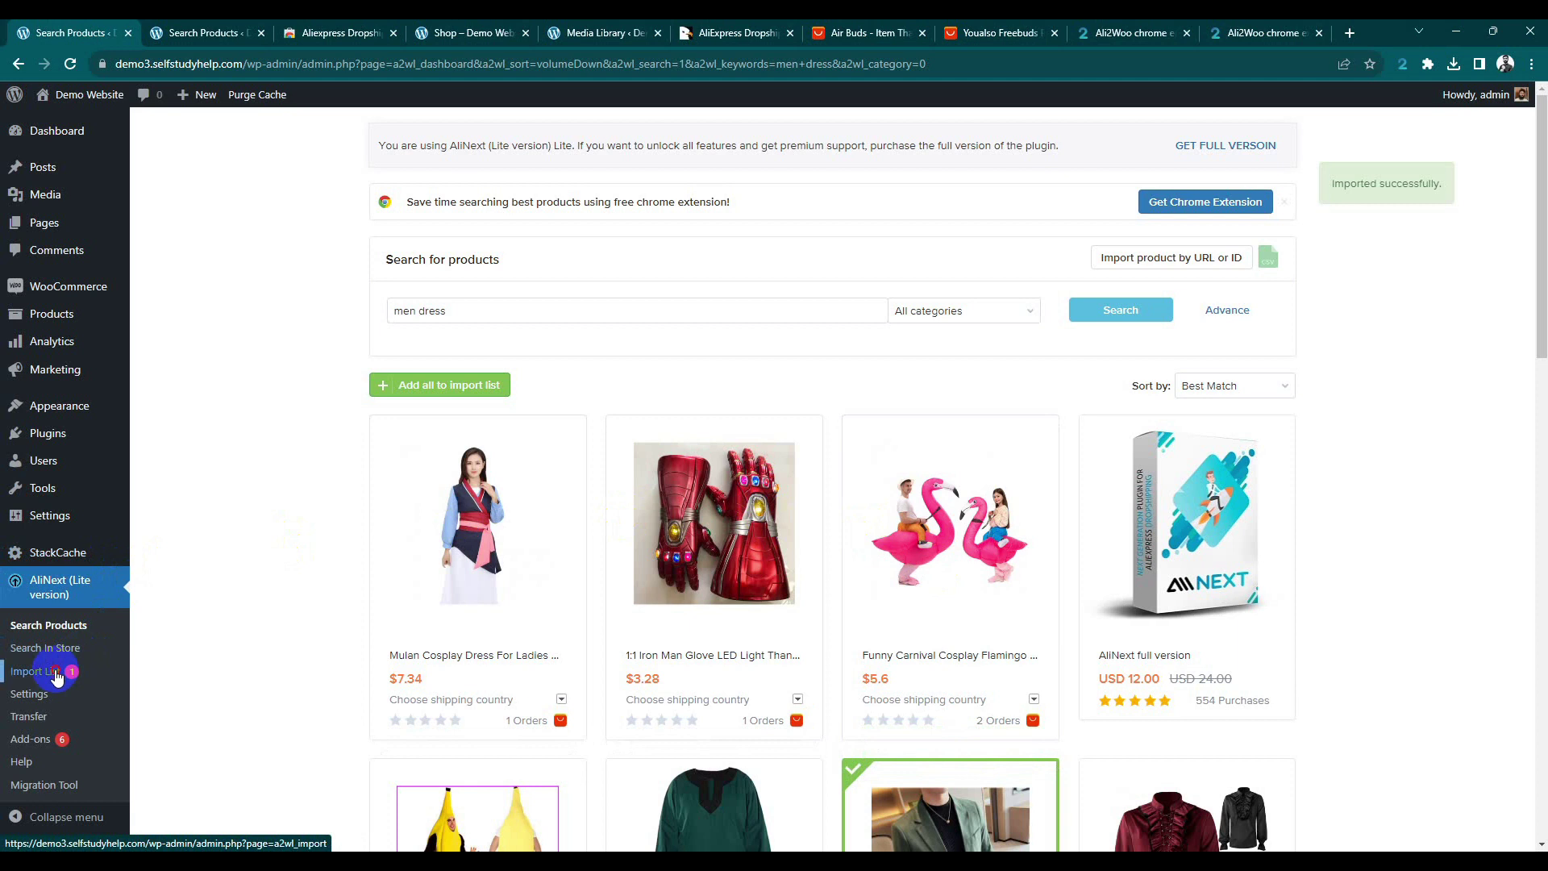
{"action": "left_click", "coordinate": [56, 676]}
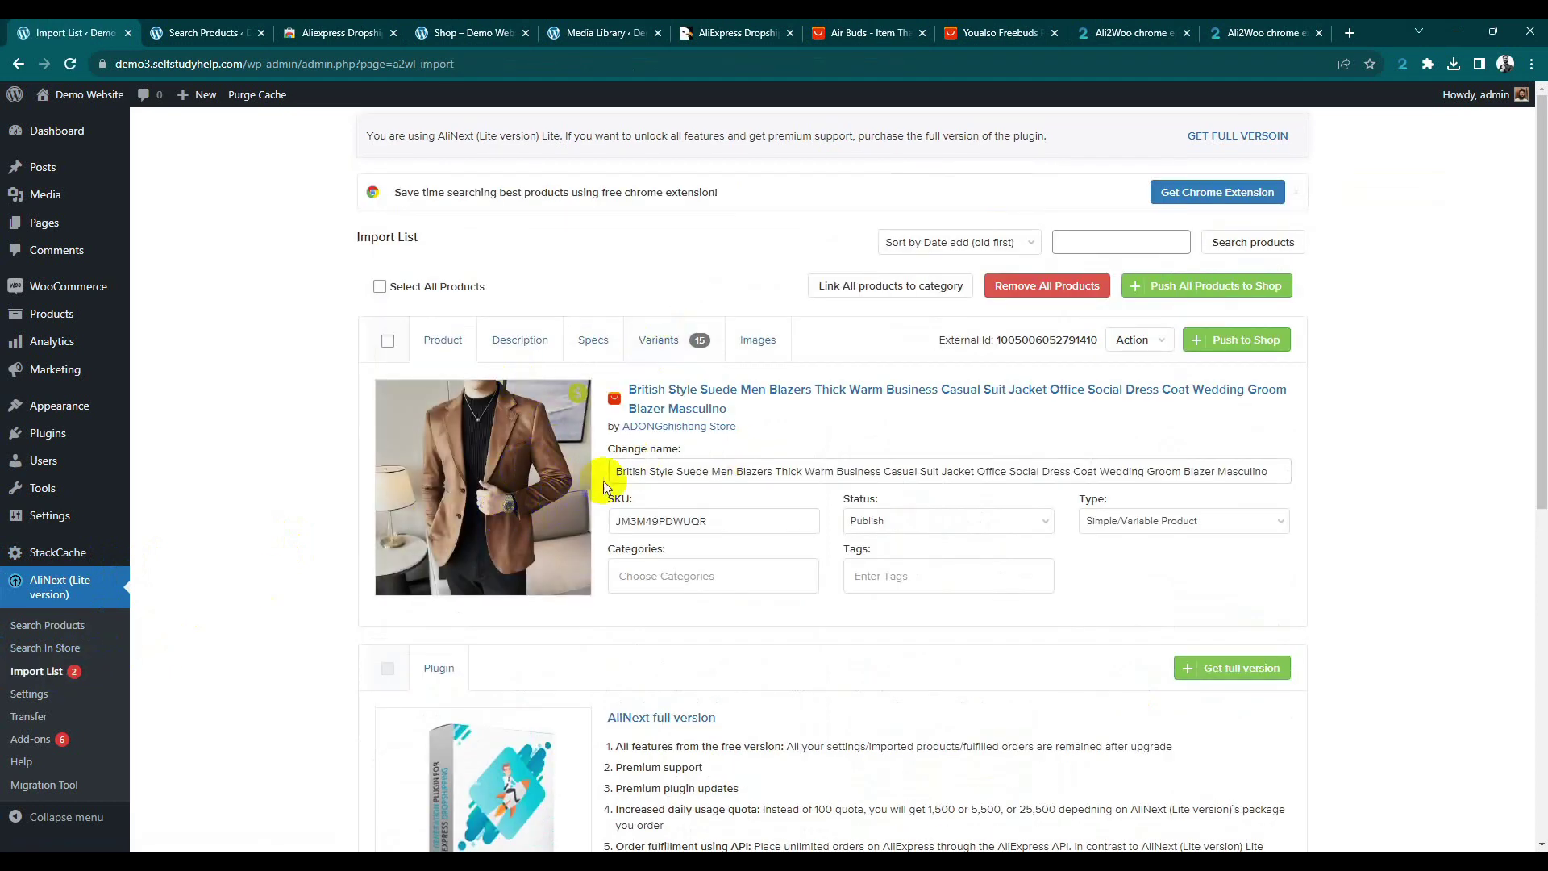
{"action": "scroll", "coordinate": [603, 481], "scroll_direction": "down", "scroll_amount": 8}
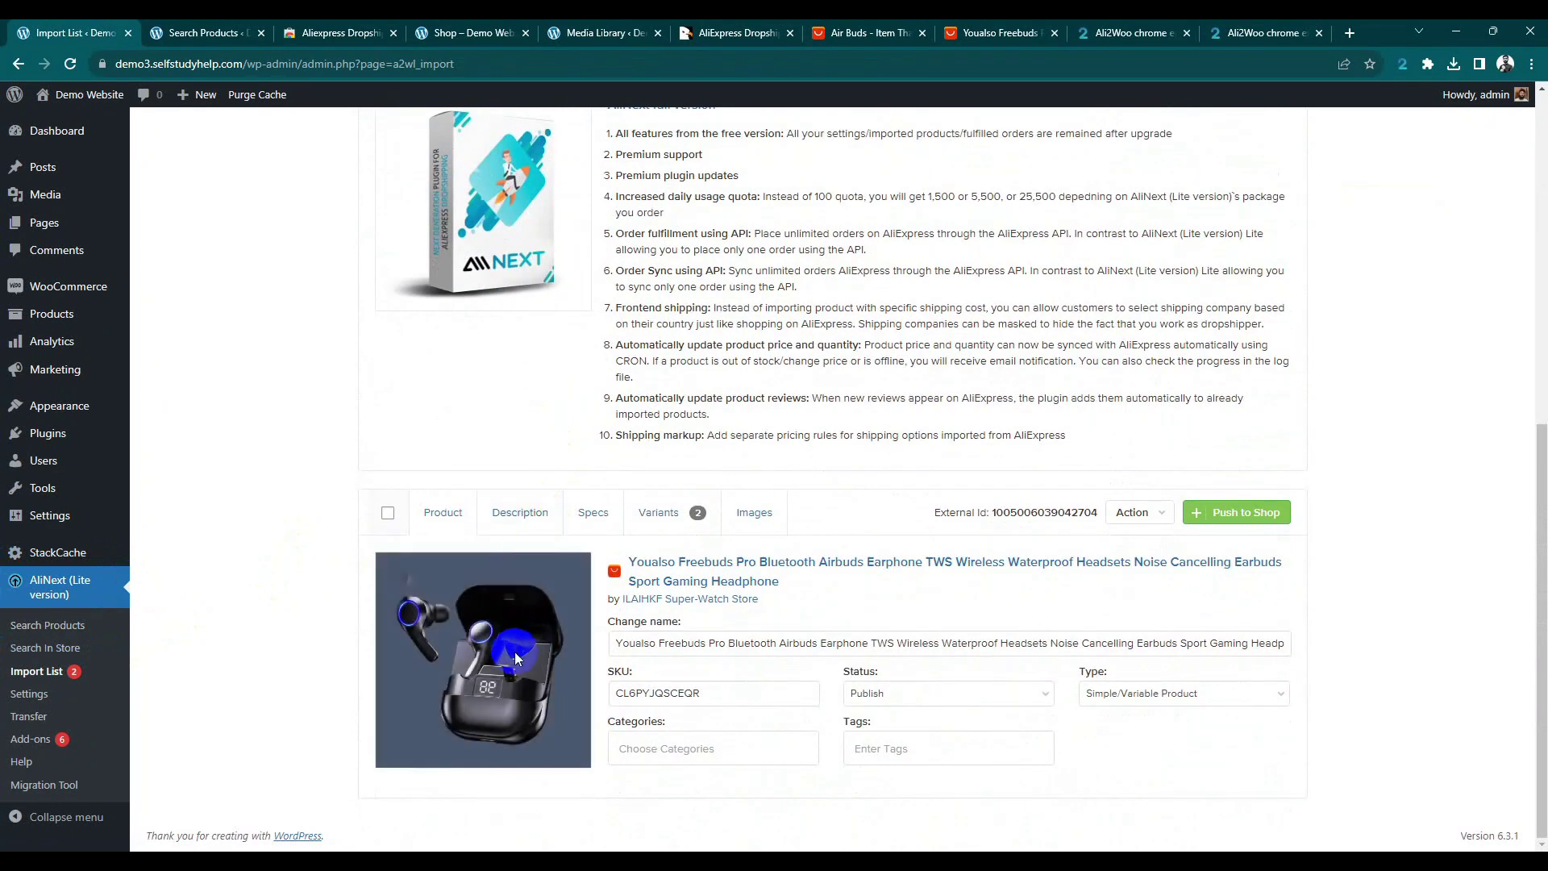
Step: Select all products in the import list, push them all to the WooCommerce shop, and view the store's product list
{"action": "scroll", "coordinate": [686, 589], "scroll_direction": "up", "scroll_amount": 5}
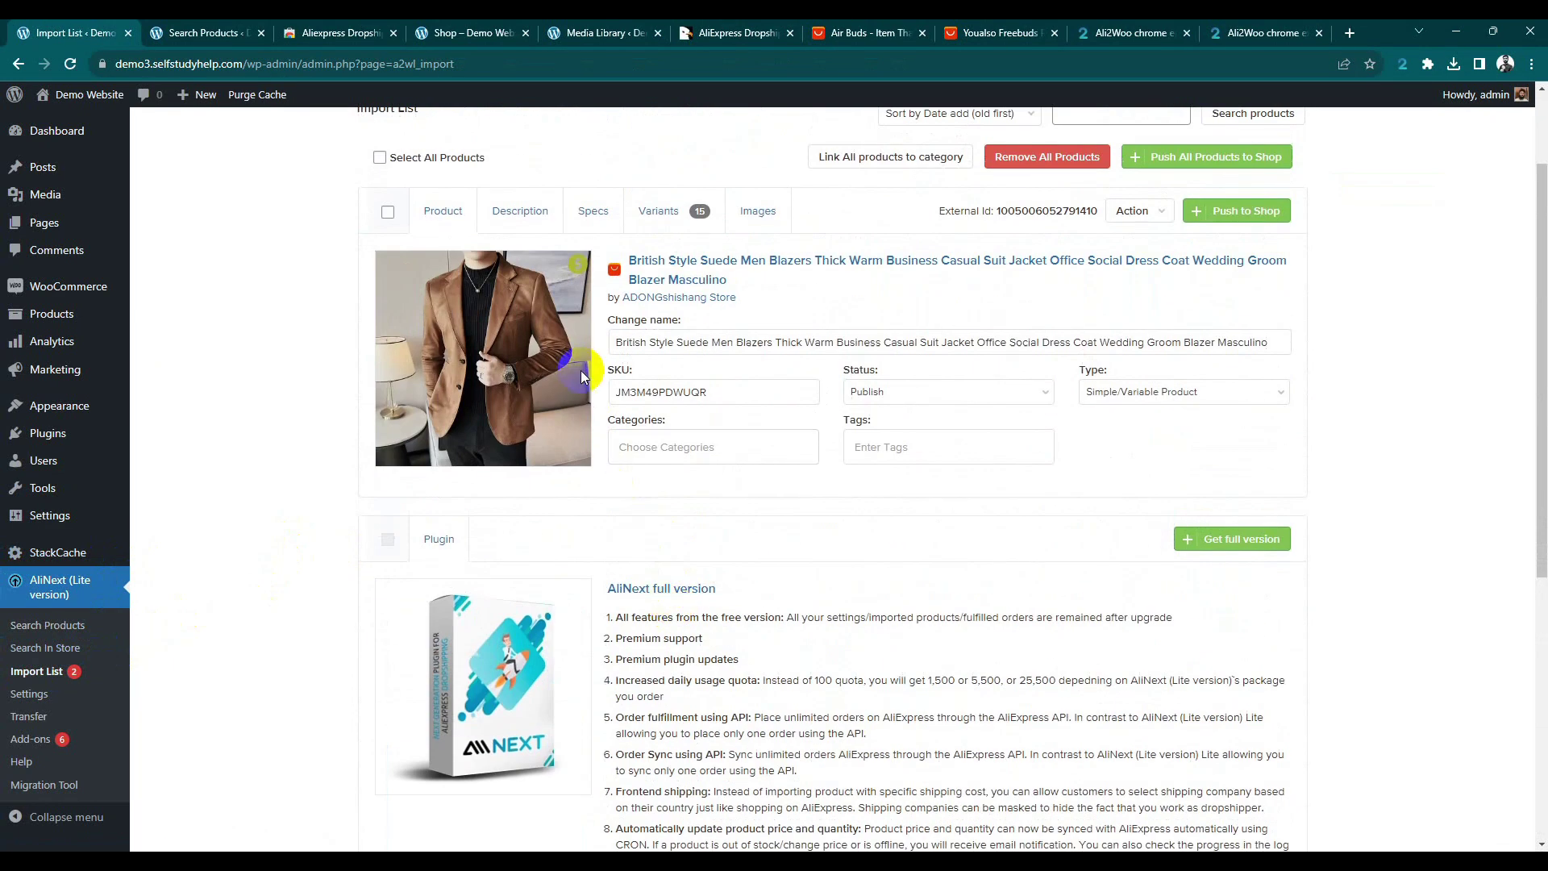
{"action": "scroll", "coordinate": [691, 347], "scroll_direction": "up", "scroll_amount": 2}
{"action": "left_click", "coordinate": [378, 287]}
{"action": "left_click", "coordinate": [1202, 286]}
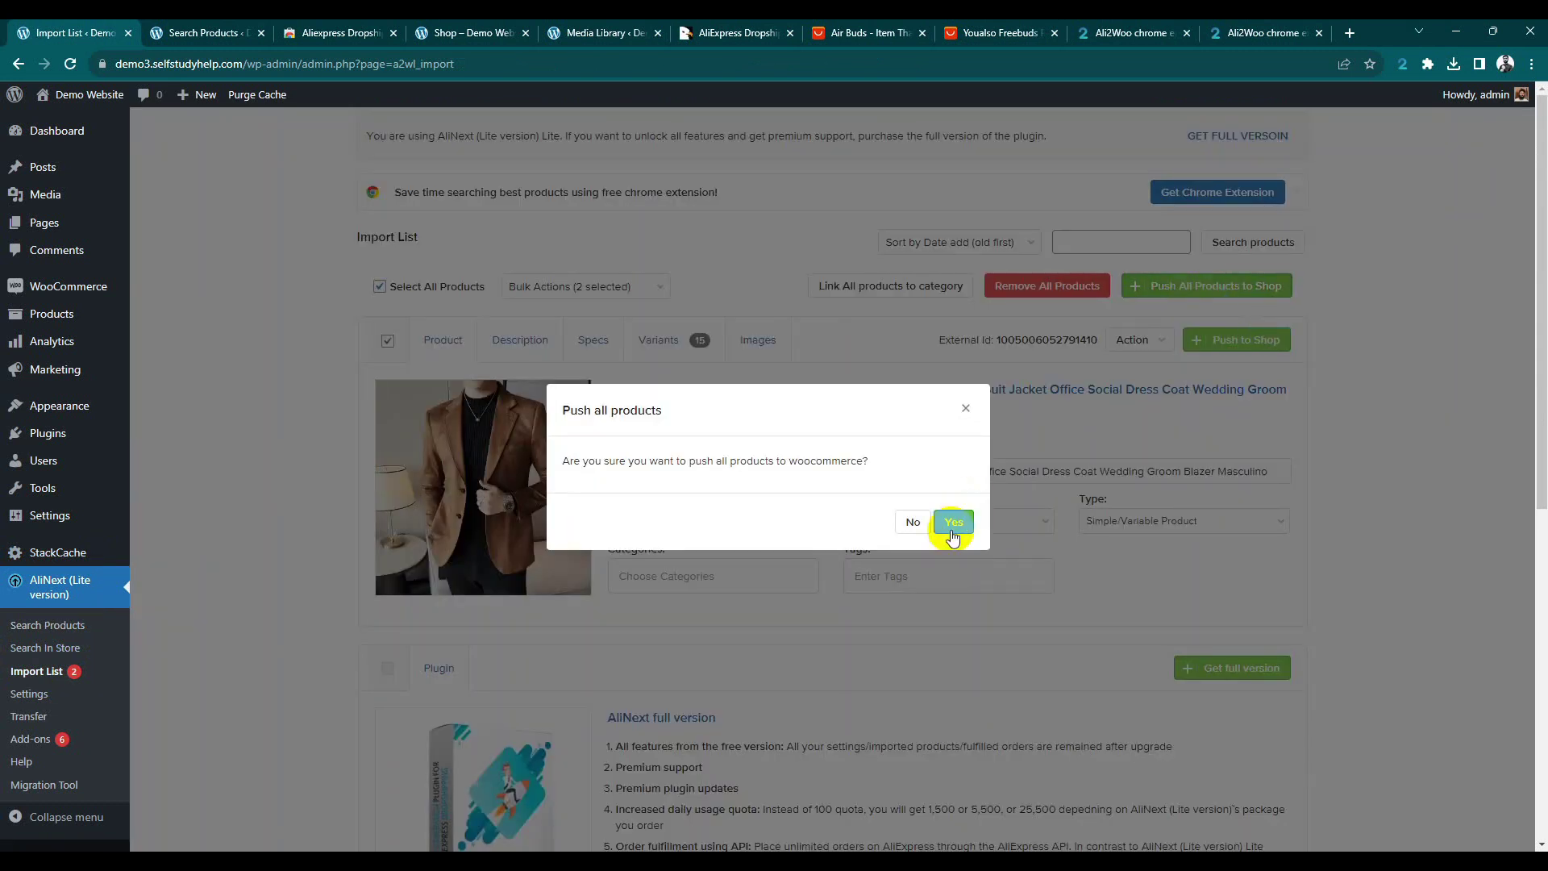
{"action": "left_click", "coordinate": [908, 522]}
{"action": "left_click", "coordinate": [1184, 290]}
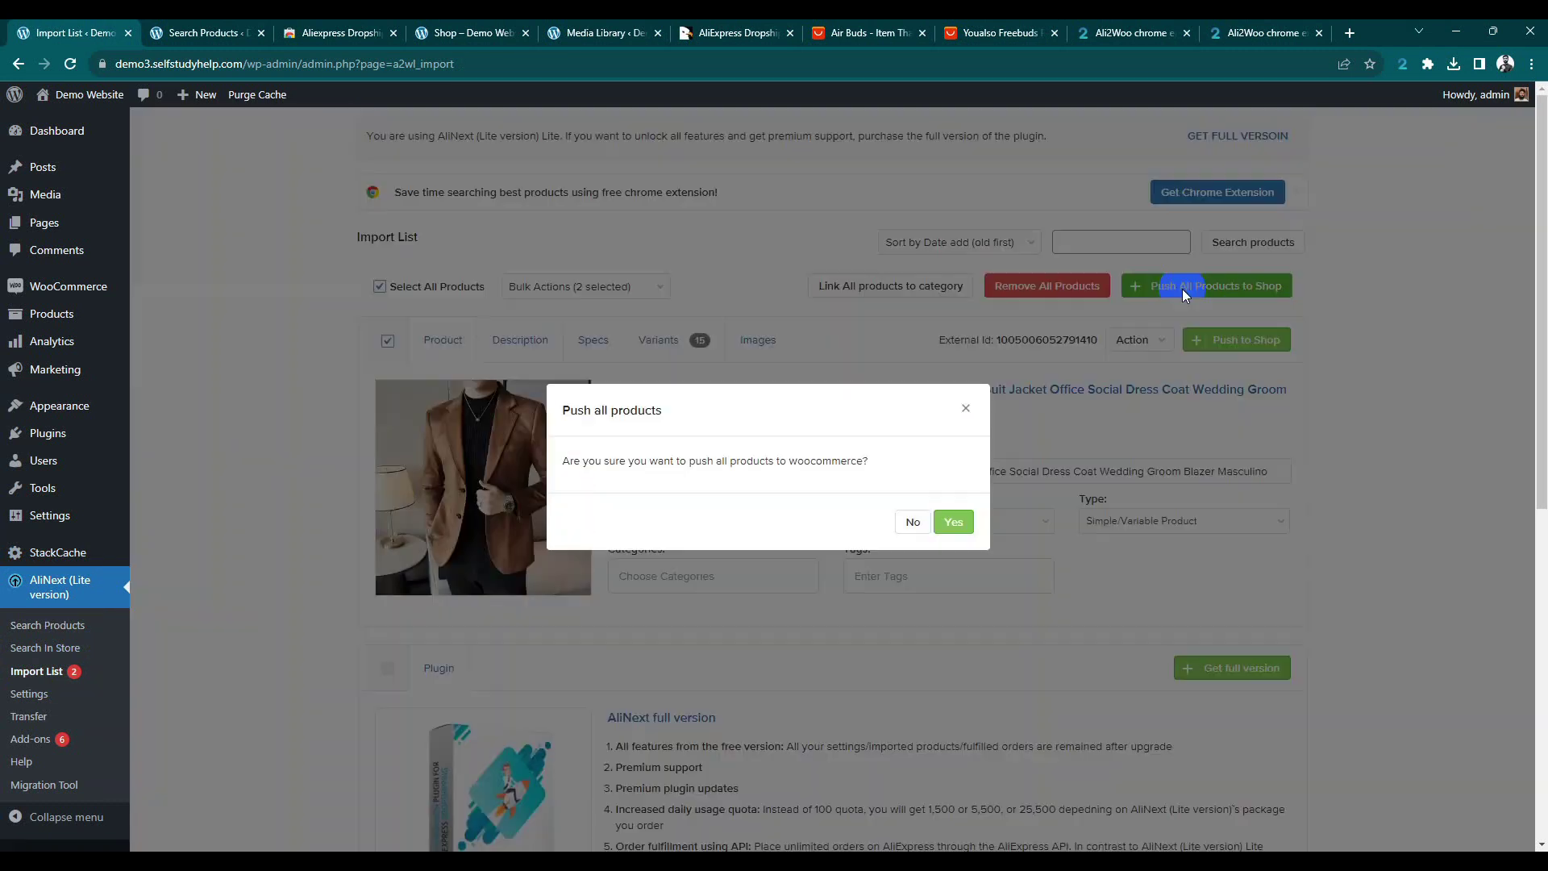
{"action": "left_click", "coordinate": [960, 522]}
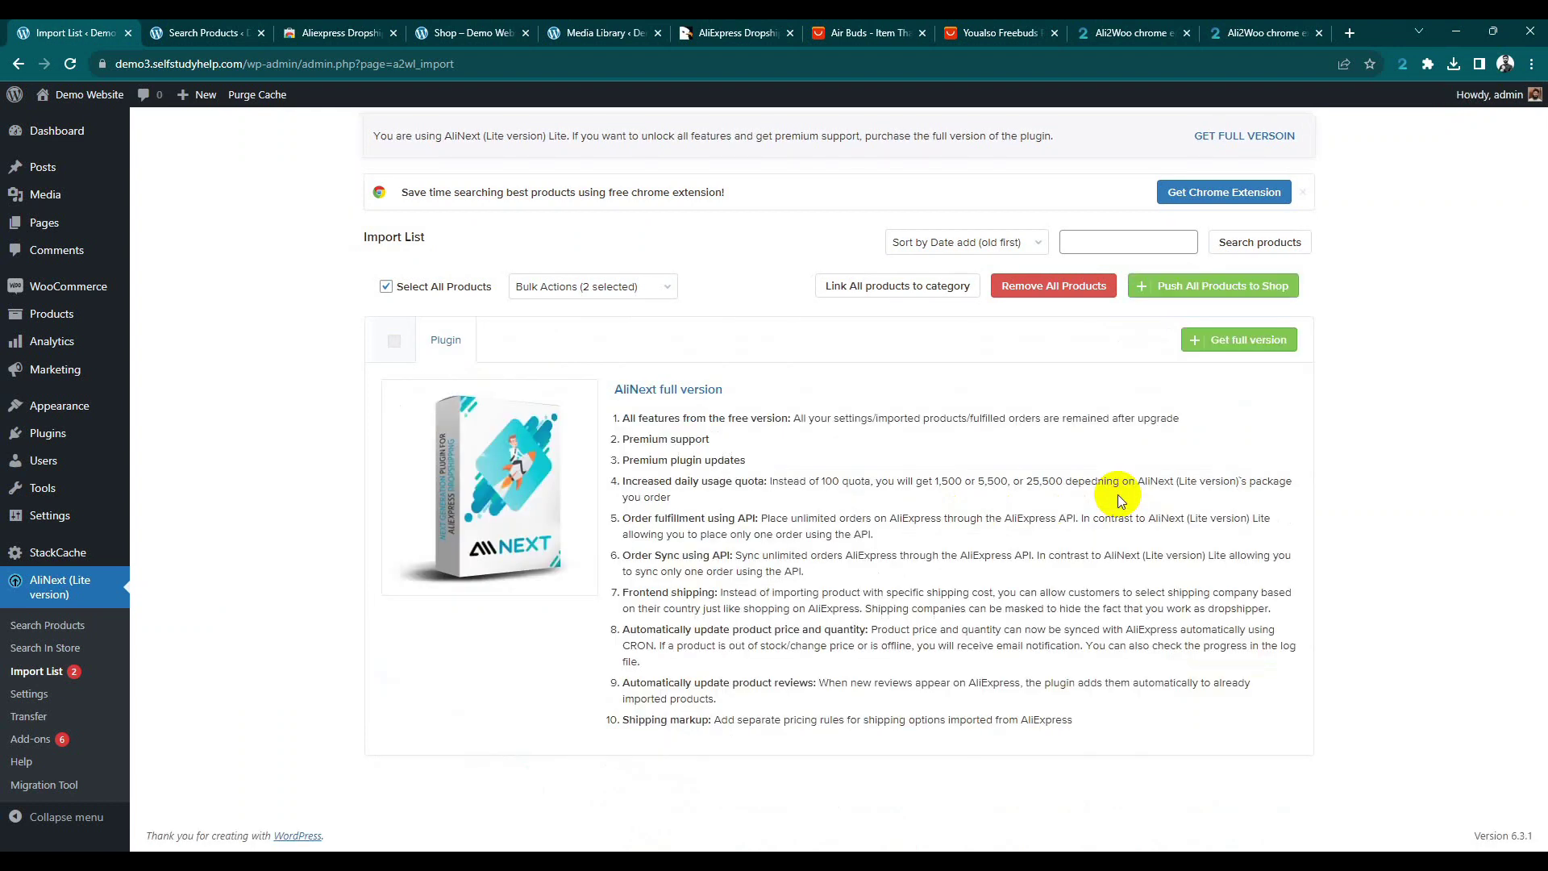
{"action": "left_click", "coordinate": [104, 314]}
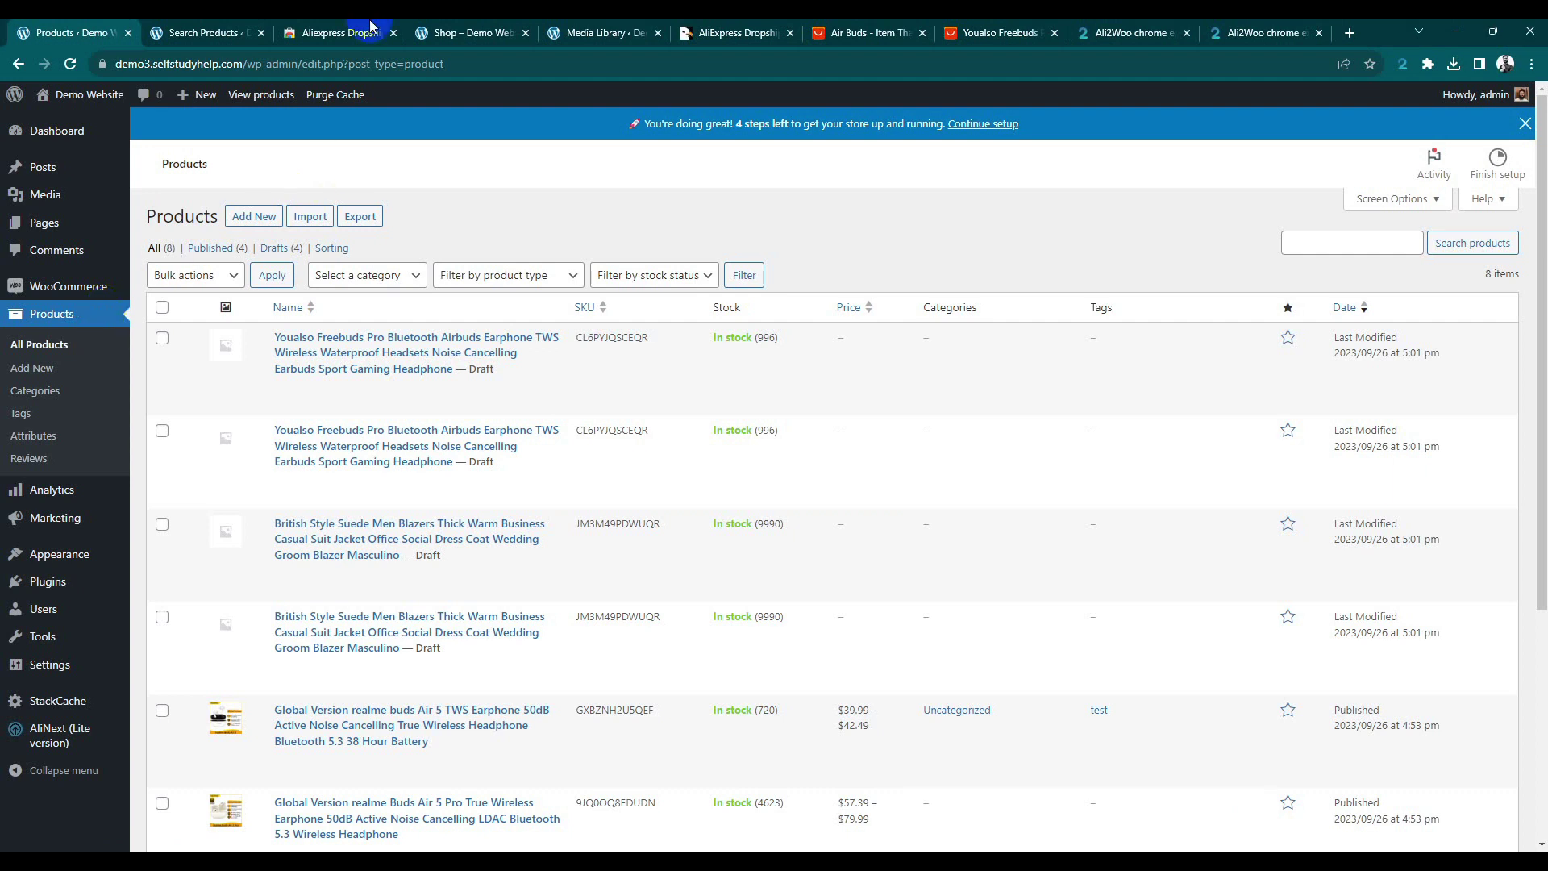
Step: Switch to the CodeCanyon page of the AliExpress Dropshipping Business plugin for WooCommerce
{"action": "left_click", "coordinate": [728, 30]}
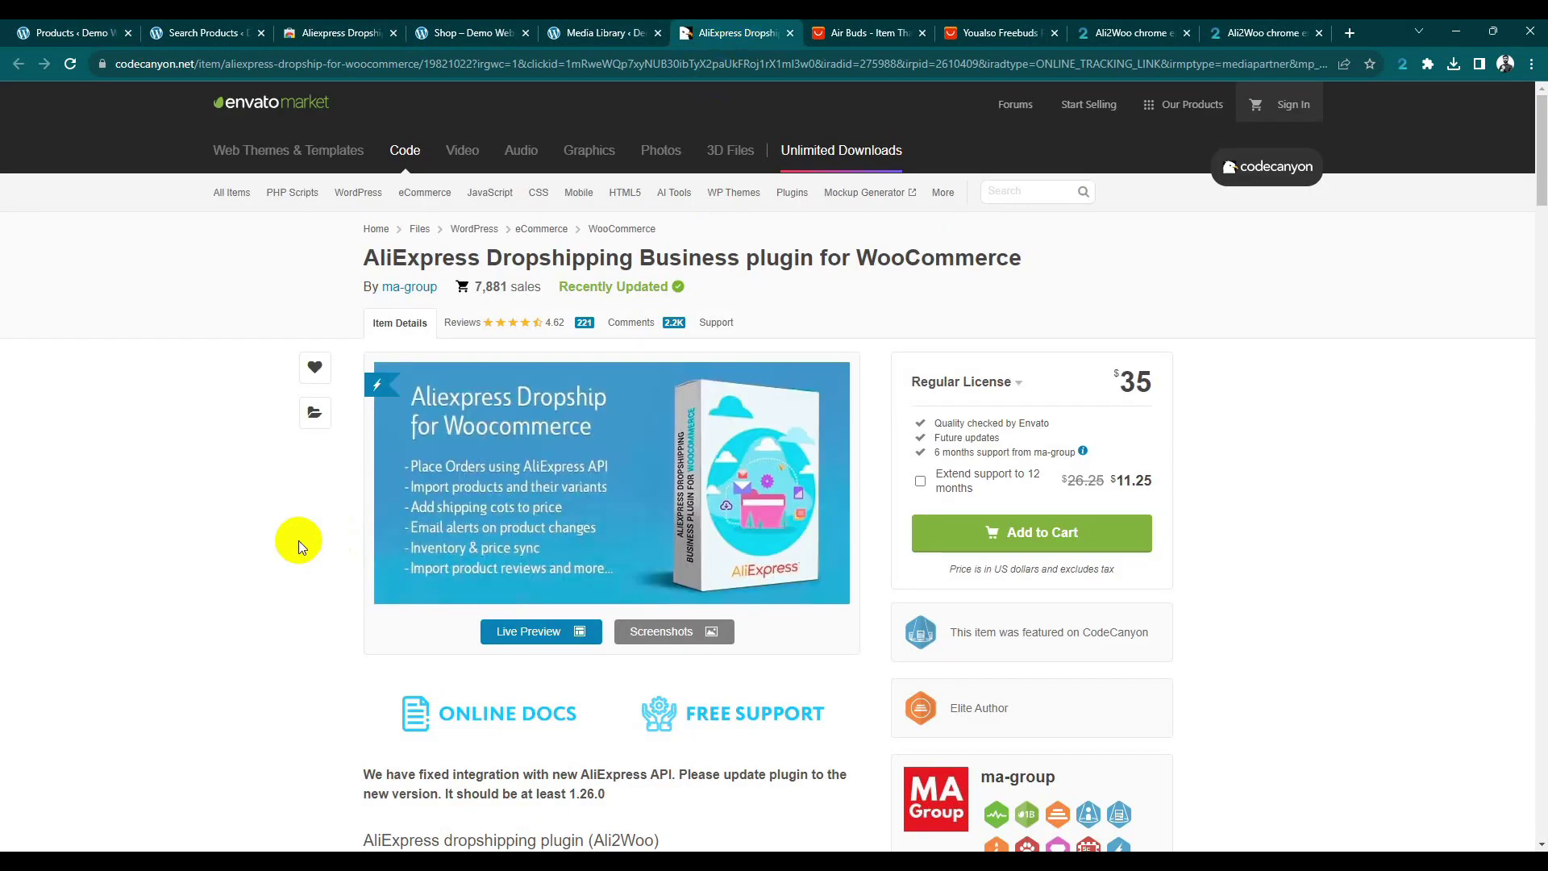